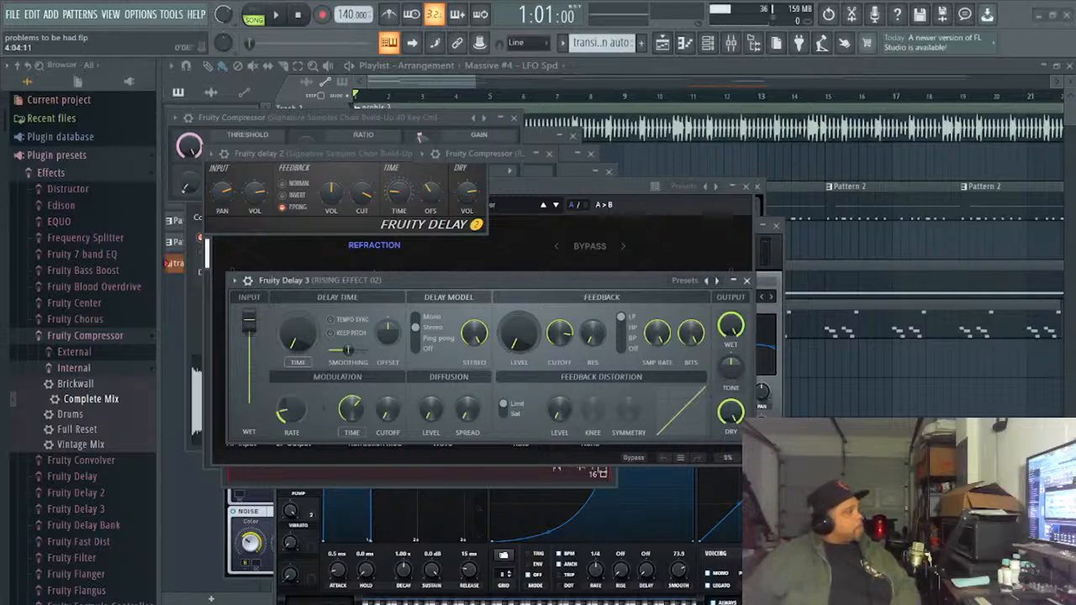
- Delete all probls 2 volume events from the transition auto clip on Track 7 and close the event editor
drag(475, 81, 1068, 231)
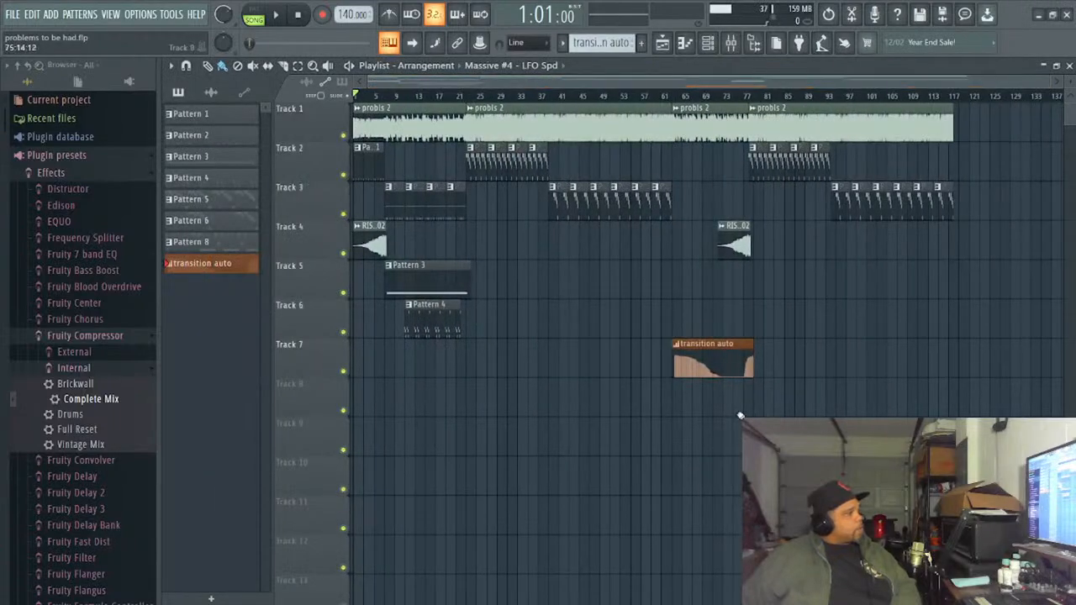
double_click(711, 356)
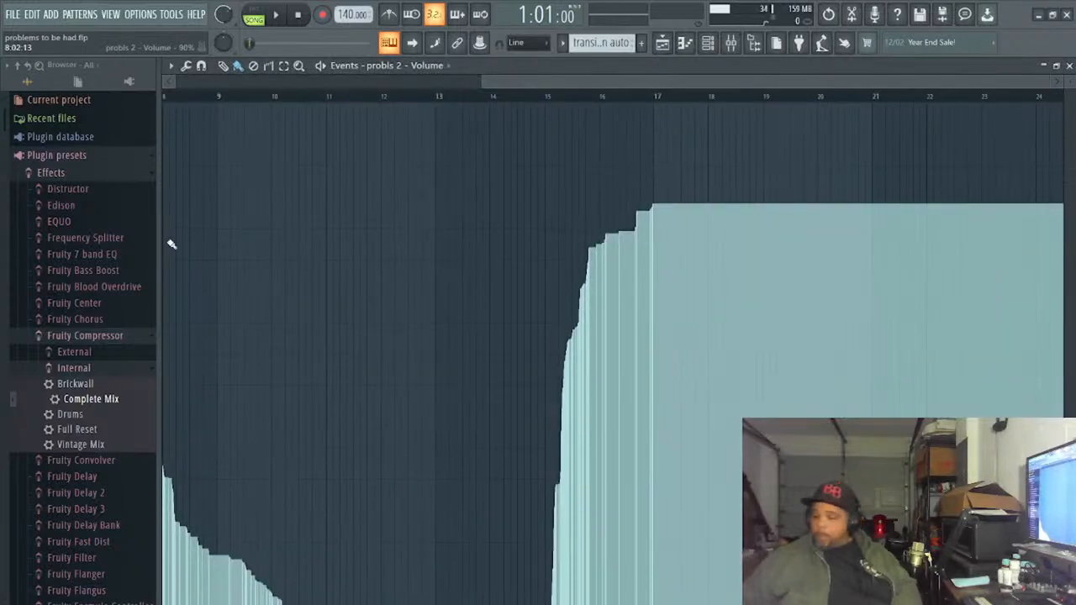
key(ctrl+a)
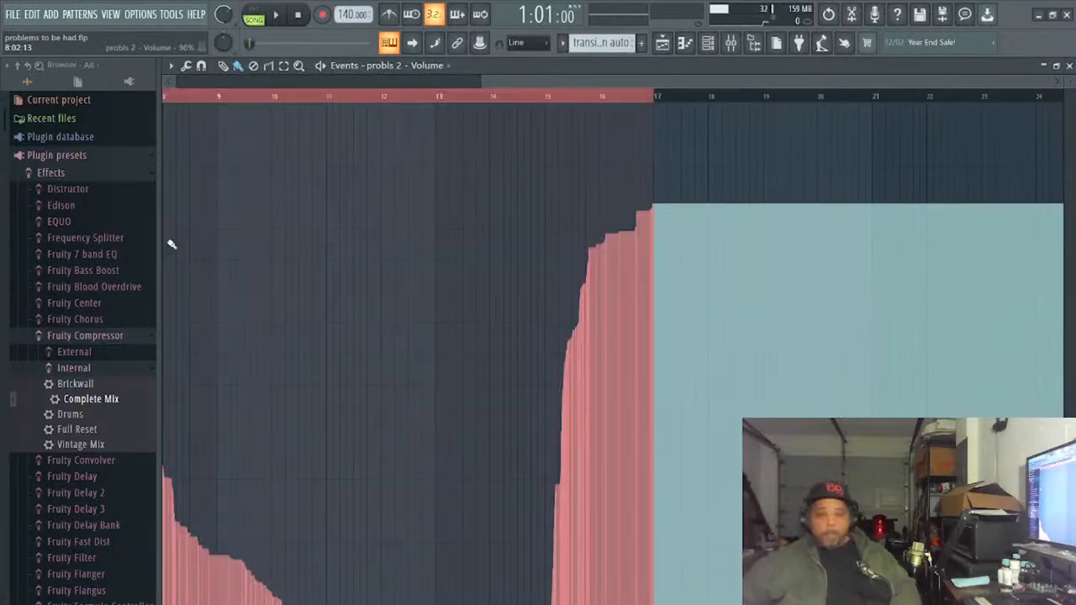
key(Delete)
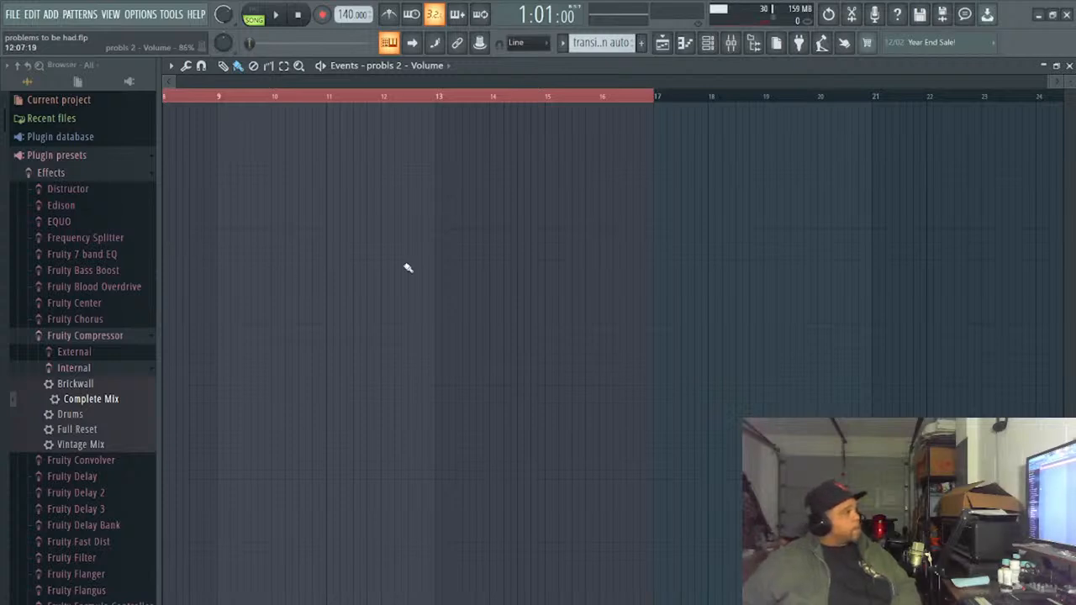
click(1069, 66)
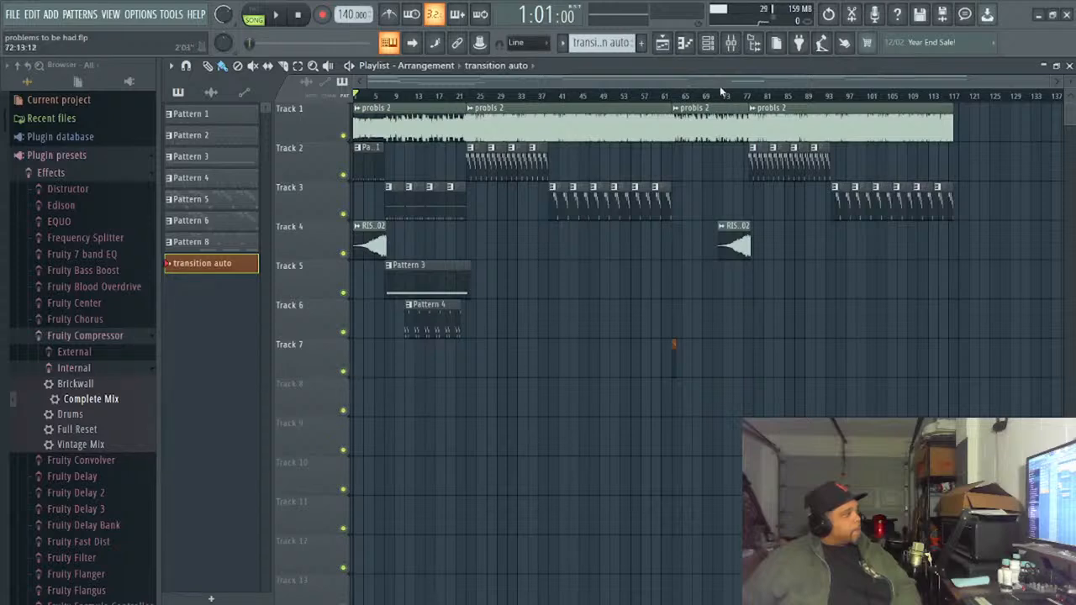
- Show the mixer over the playlist, select the probls 2 insert and briefly play the song to check its signal
click(733, 44)
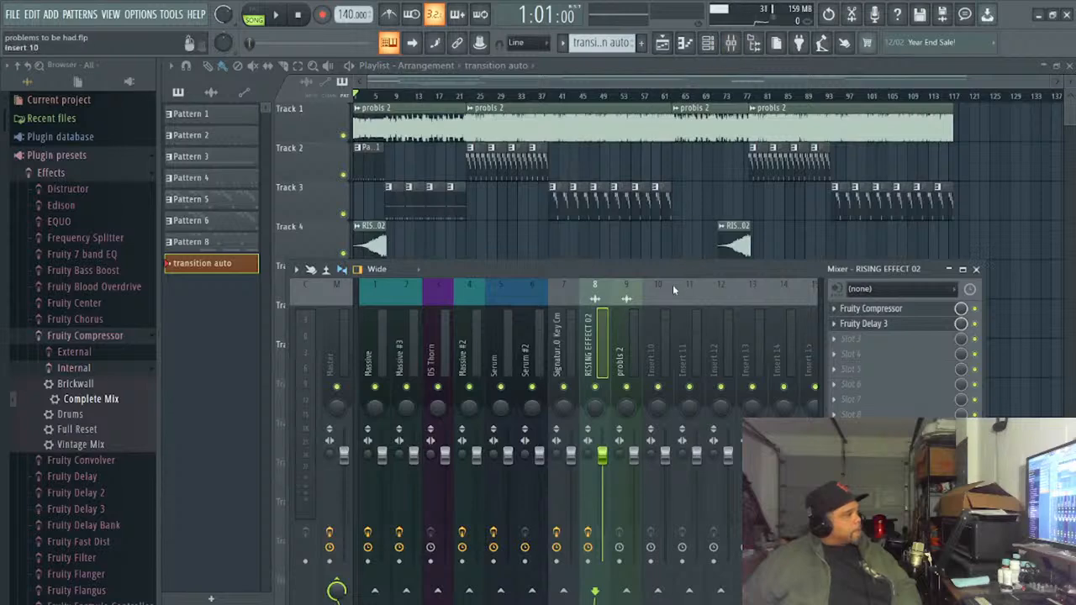
drag(672, 267, 664, 239)
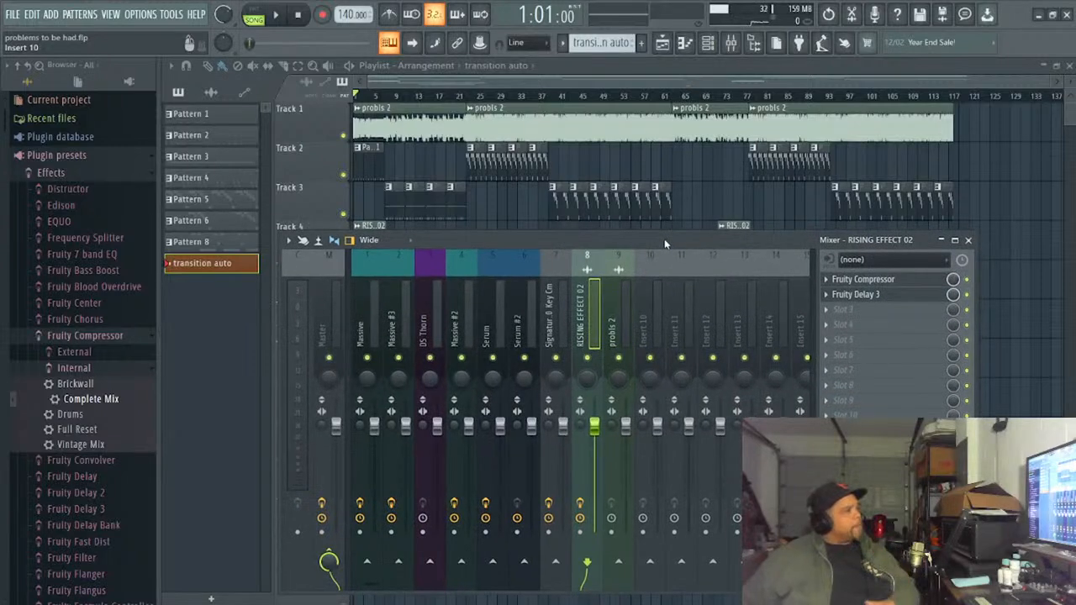
drag(670, 237, 696, 228)
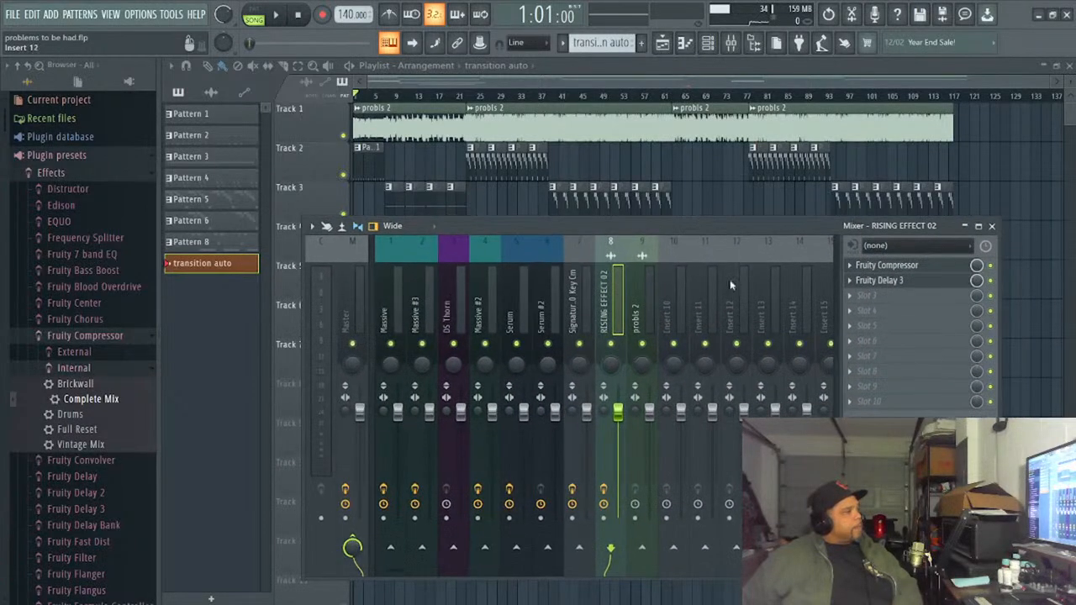
click(659, 413)
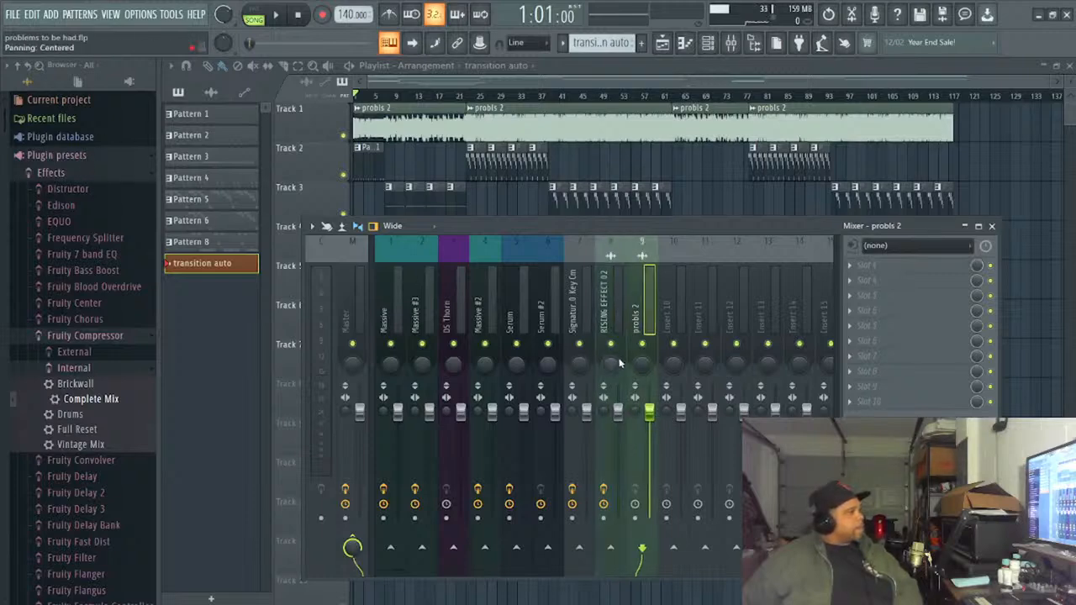
click(276, 16)
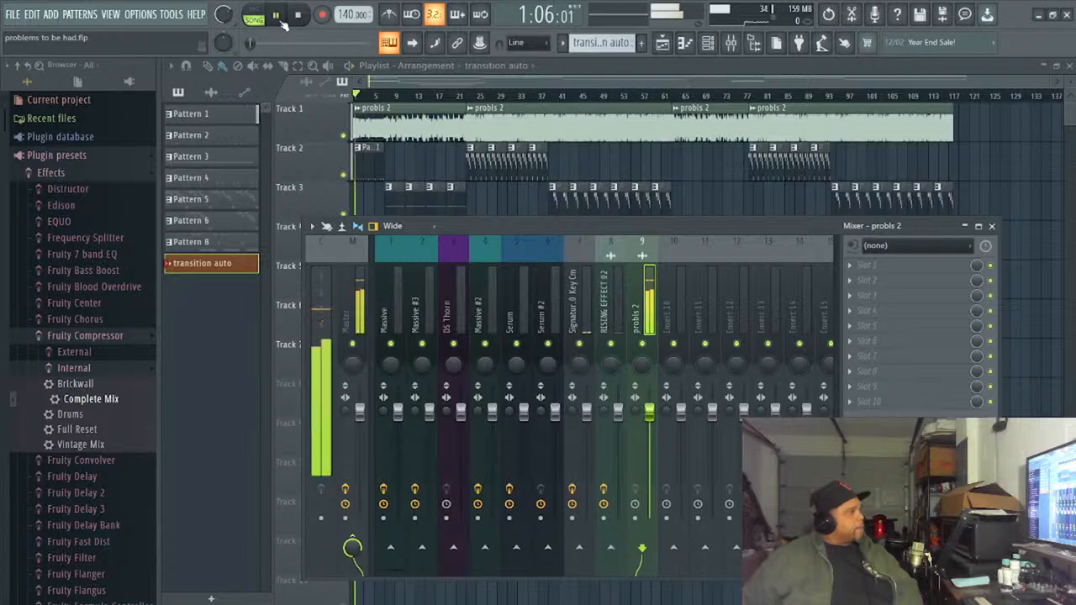
click(297, 15)
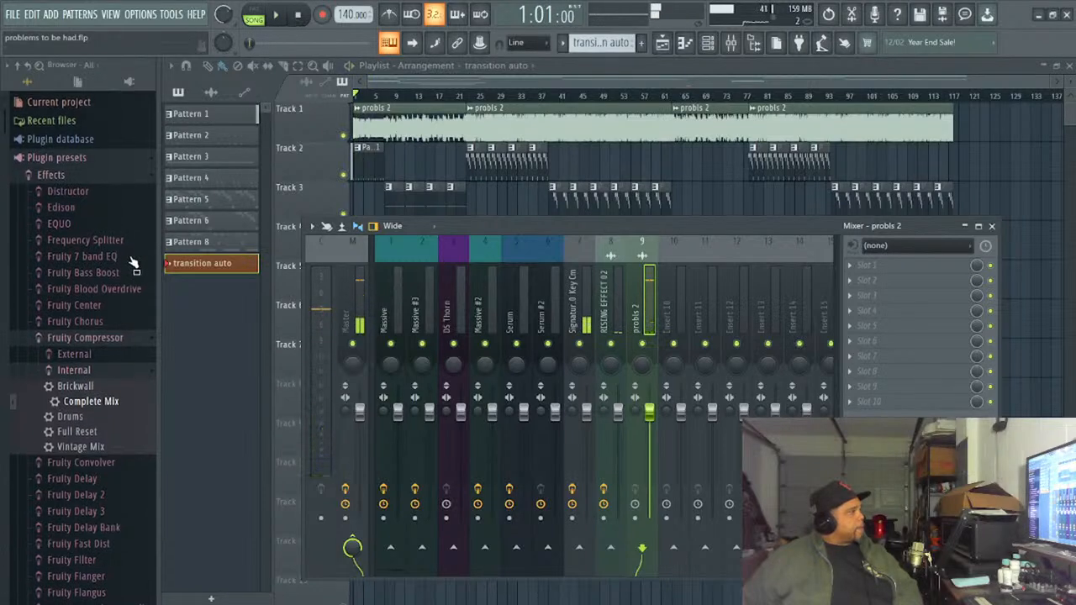
- Look through the current project's remote controls, effects, patterns and generators in the browser
click(73, 155)
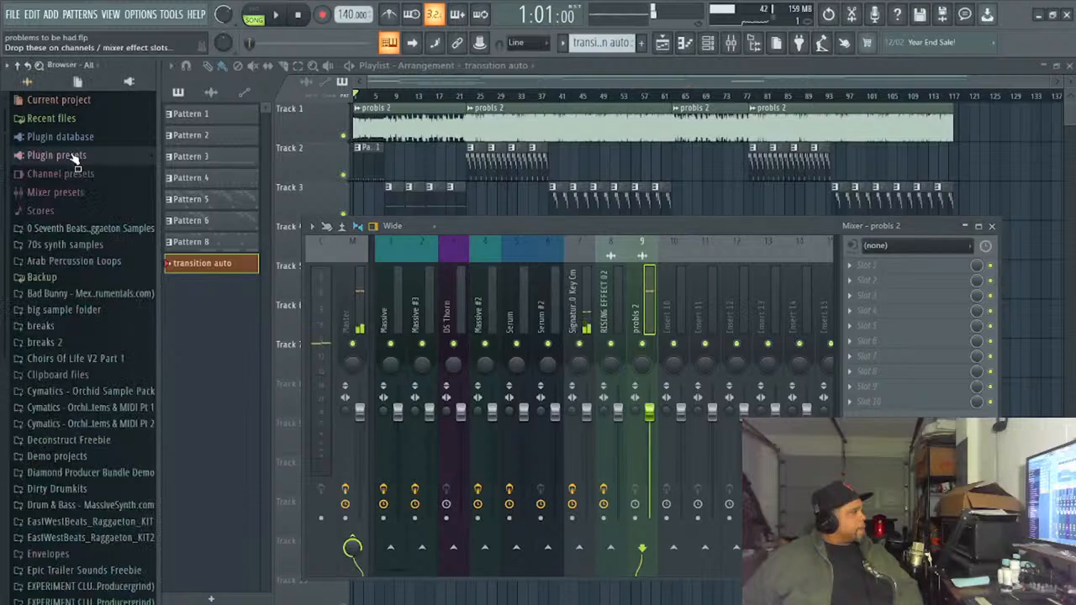
click(57, 100)
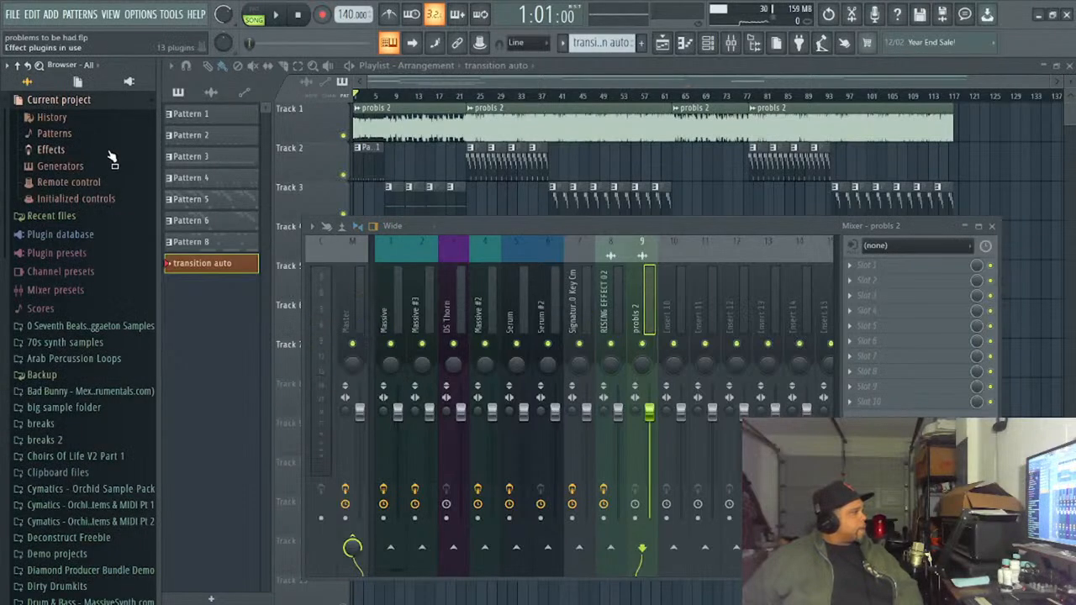
click(118, 184)
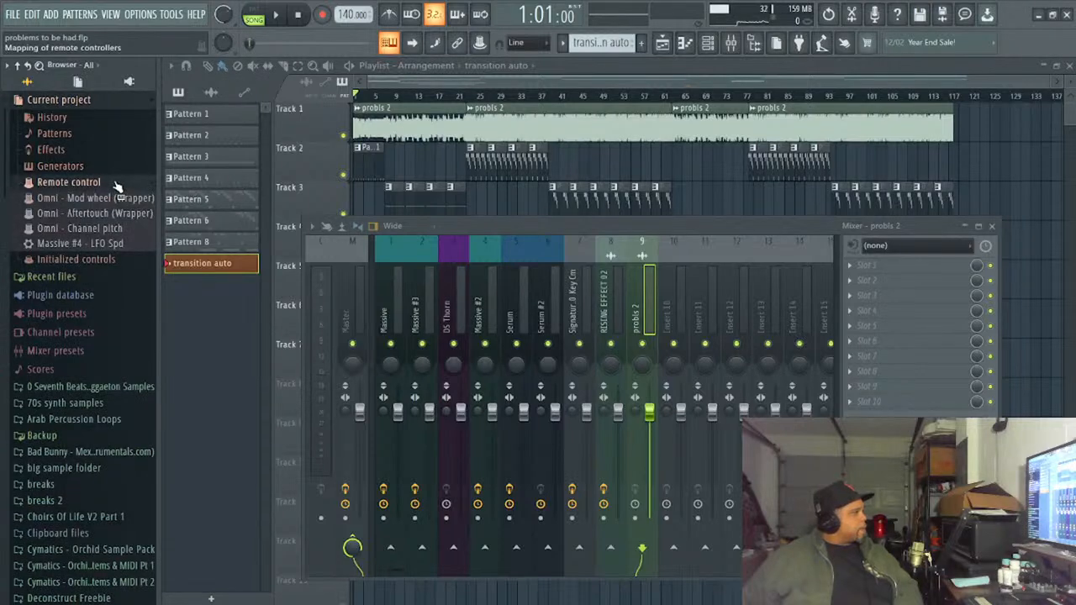
click(117, 185)
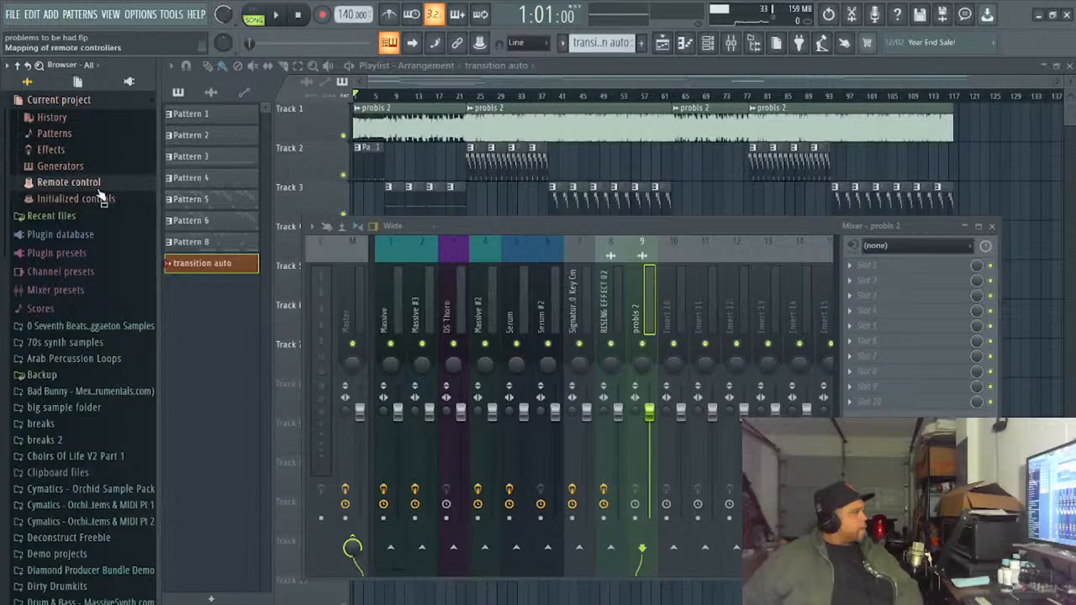
click(51, 150)
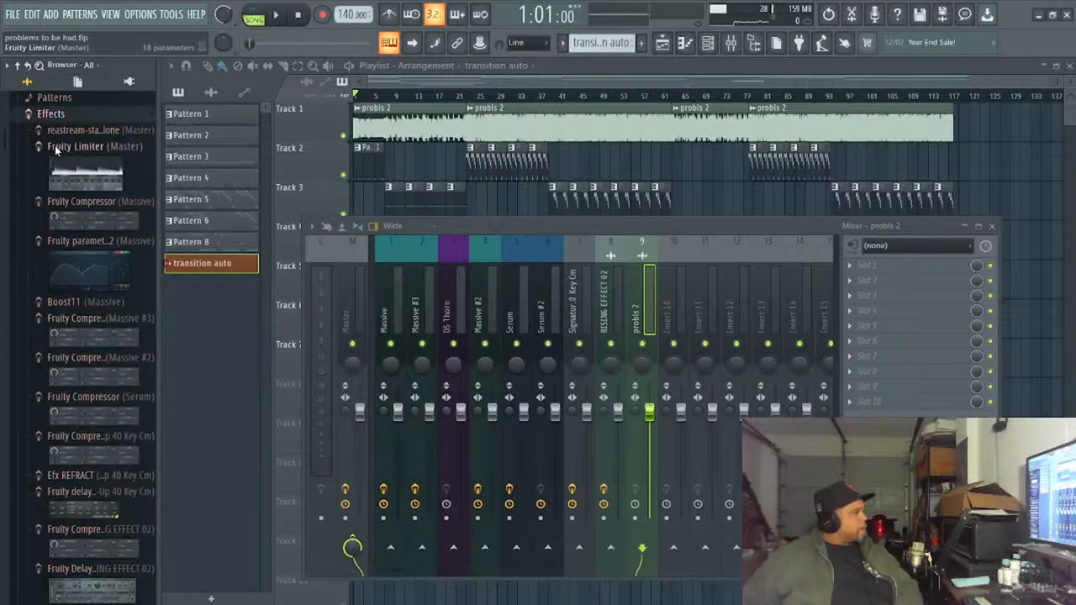
click(48, 114)
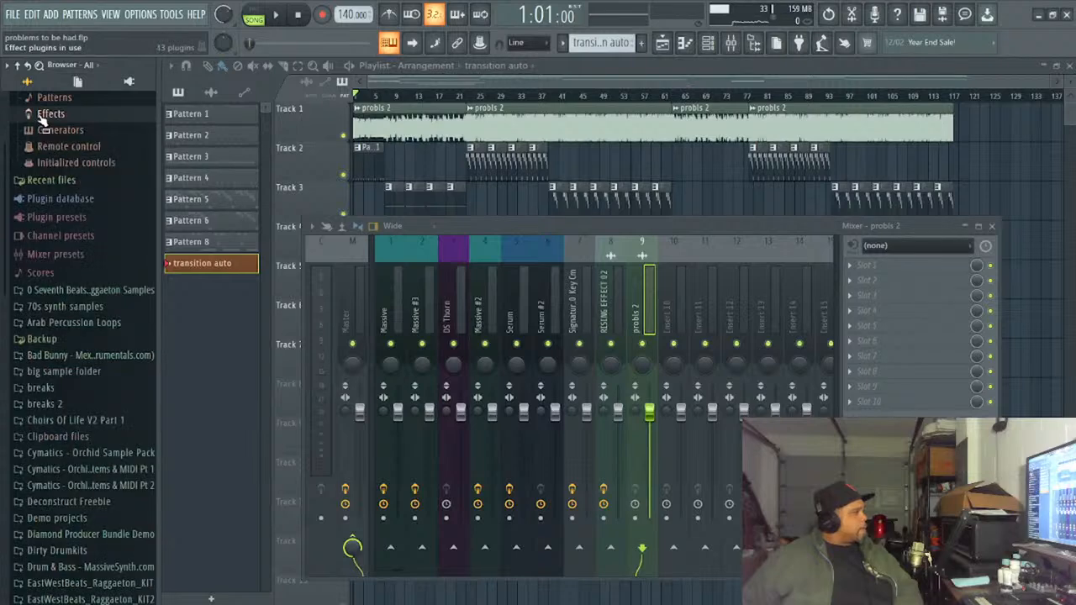
scroll(50, 128, up, 1)
click(53, 132)
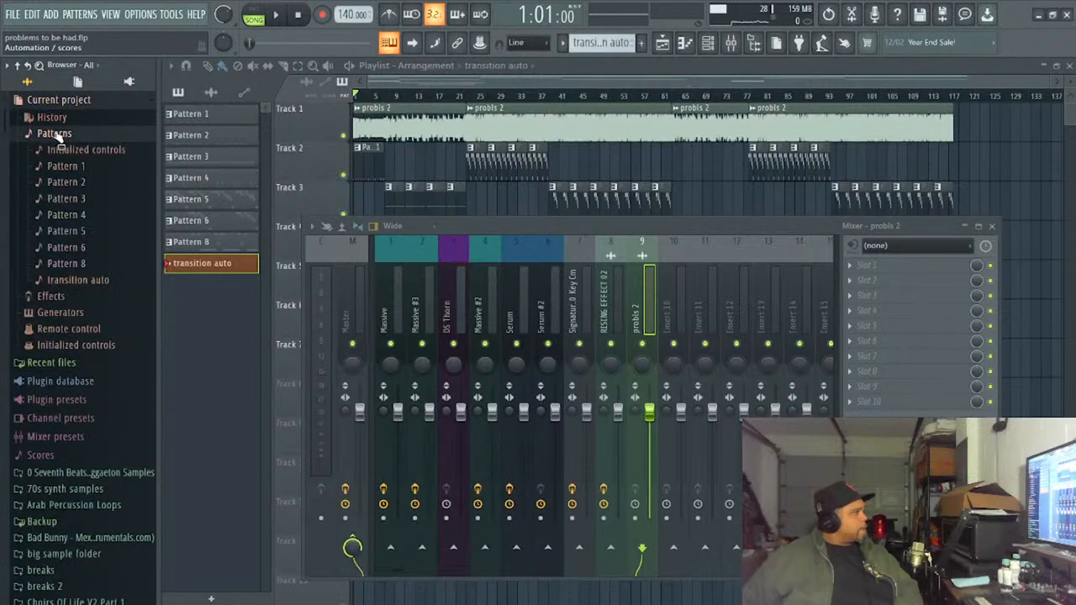
click(56, 134)
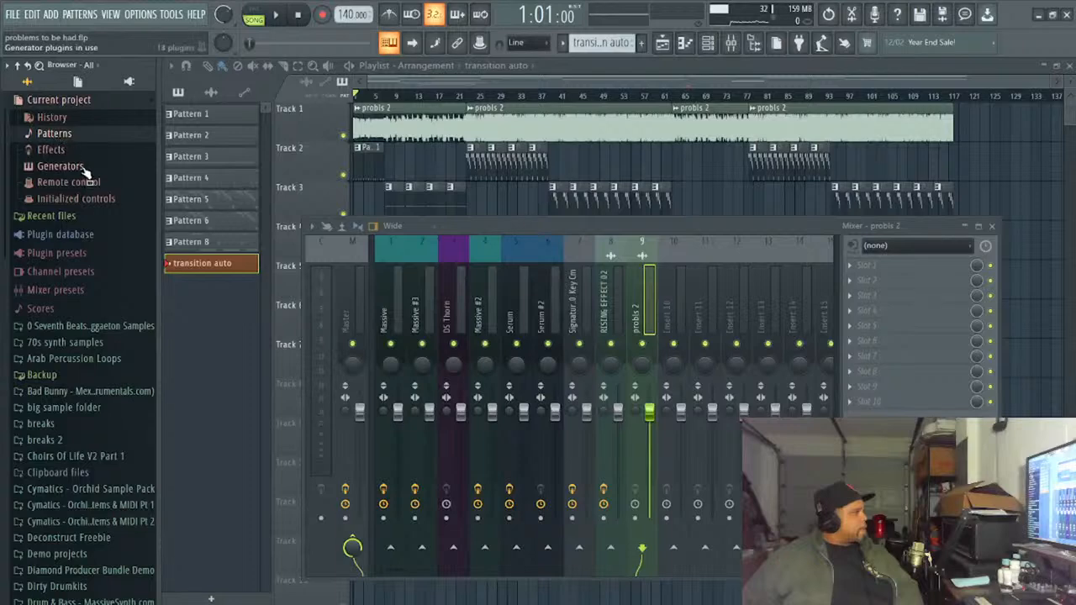
click(60, 167)
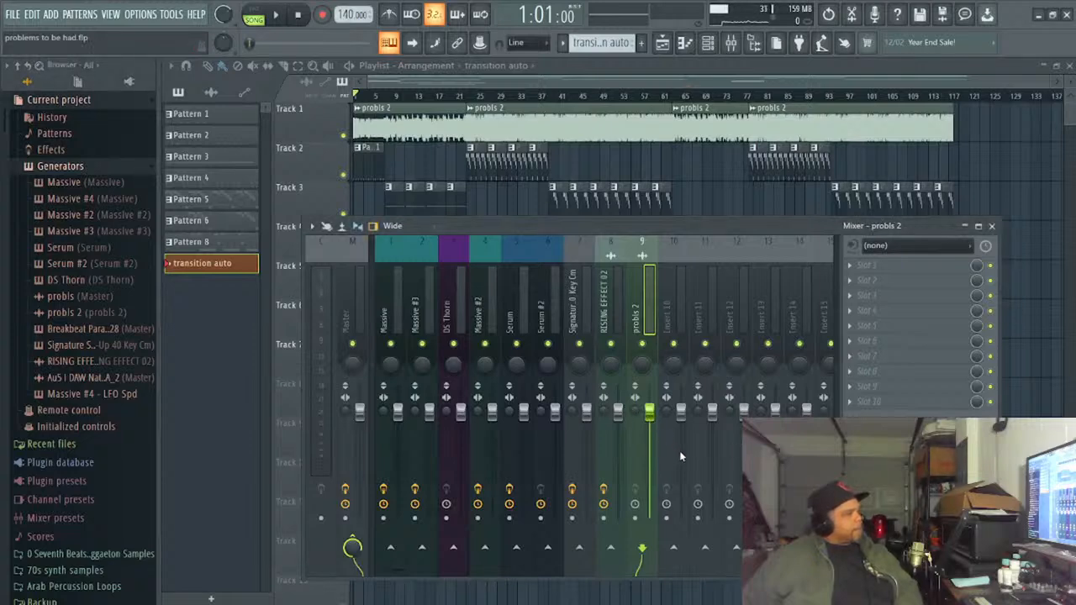
- Create an automation clip for the probls 2 volume and move the mixer clear of the playlist tracks
click(715, 495)
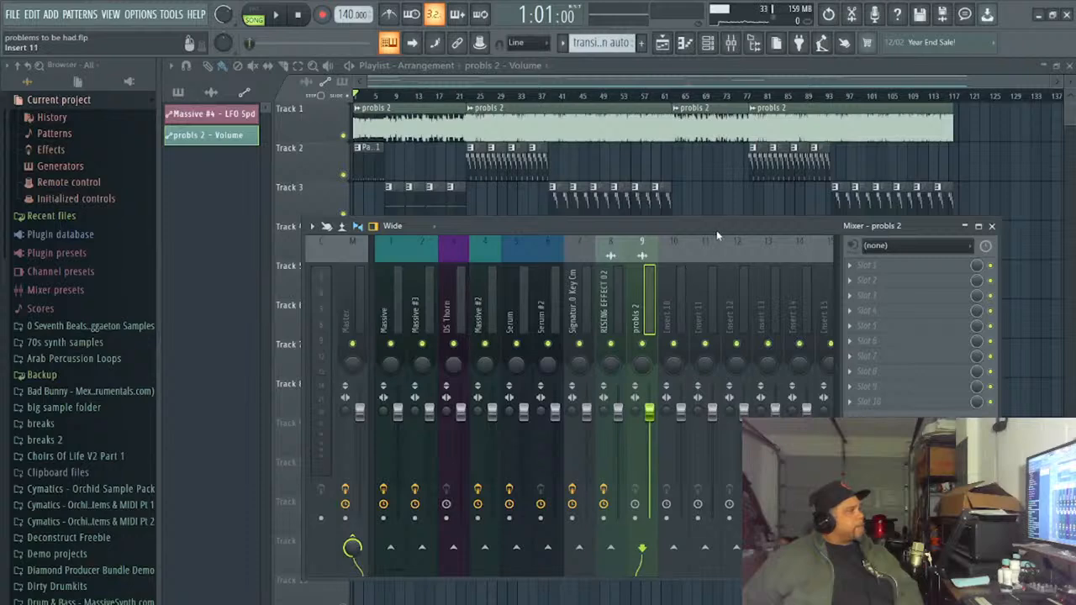
drag(718, 228, 783, 561)
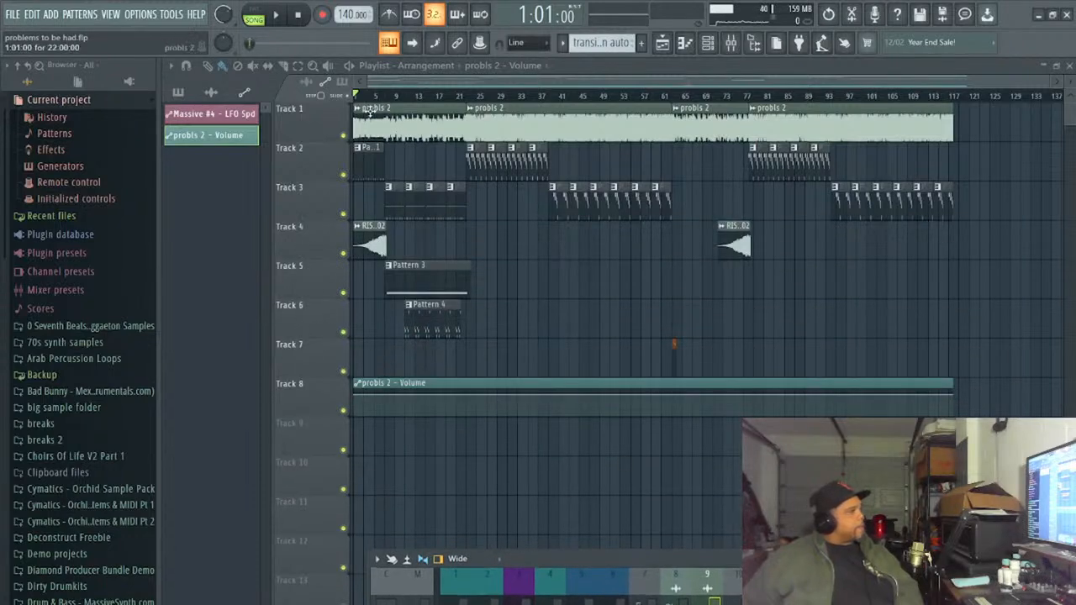
- Slice the probls 2 - Volume automation clip on Track 8 at bars 63 and 78
click(298, 76)
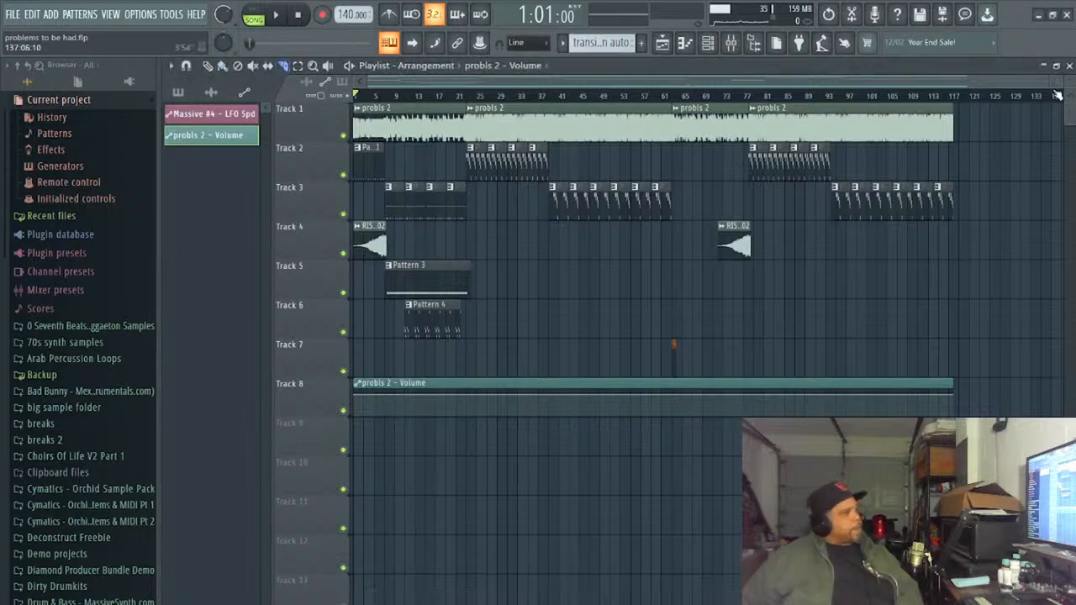
drag(1052, 81, 665, 66)
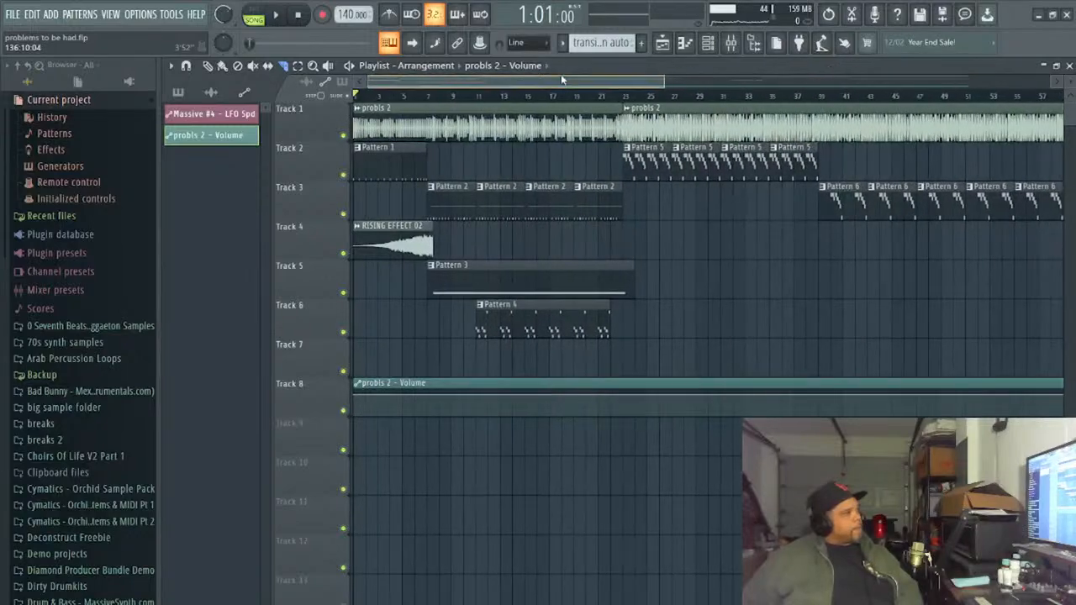
drag(577, 82, 752, 133)
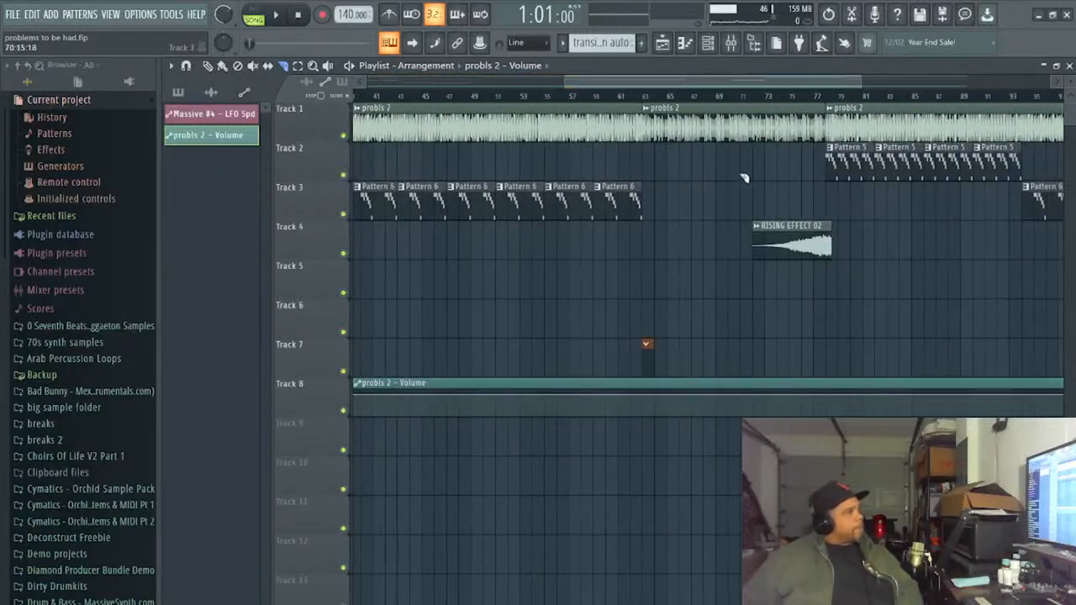
click(645, 101)
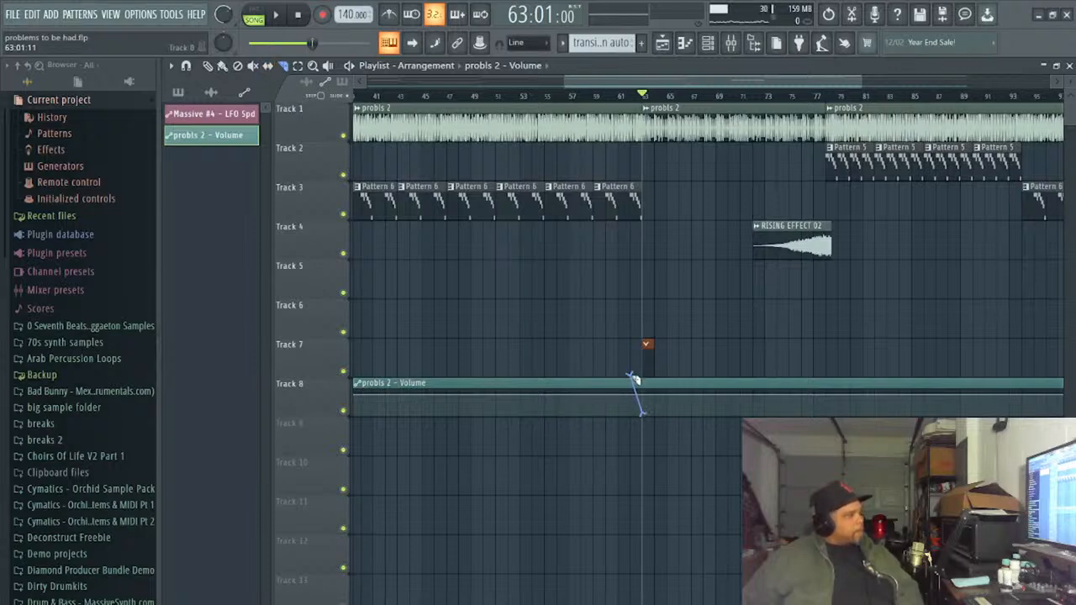
mouse_move(635, 380)
mouse_down()
mouse_move(645, 353)
mouse_move(645, 364)
mouse_up()
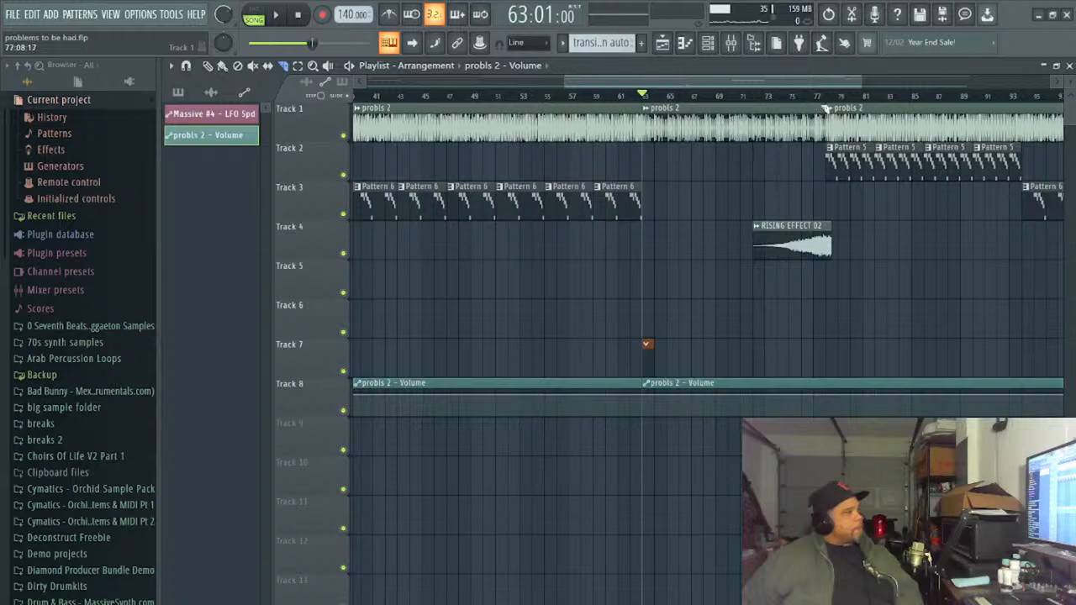
click(827, 95)
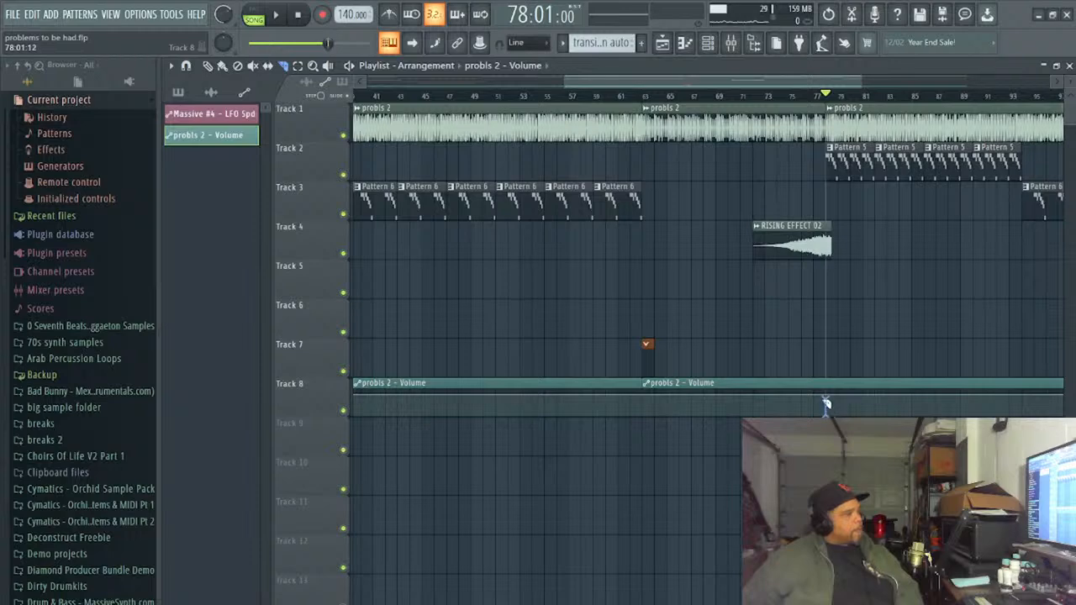
click(827, 370)
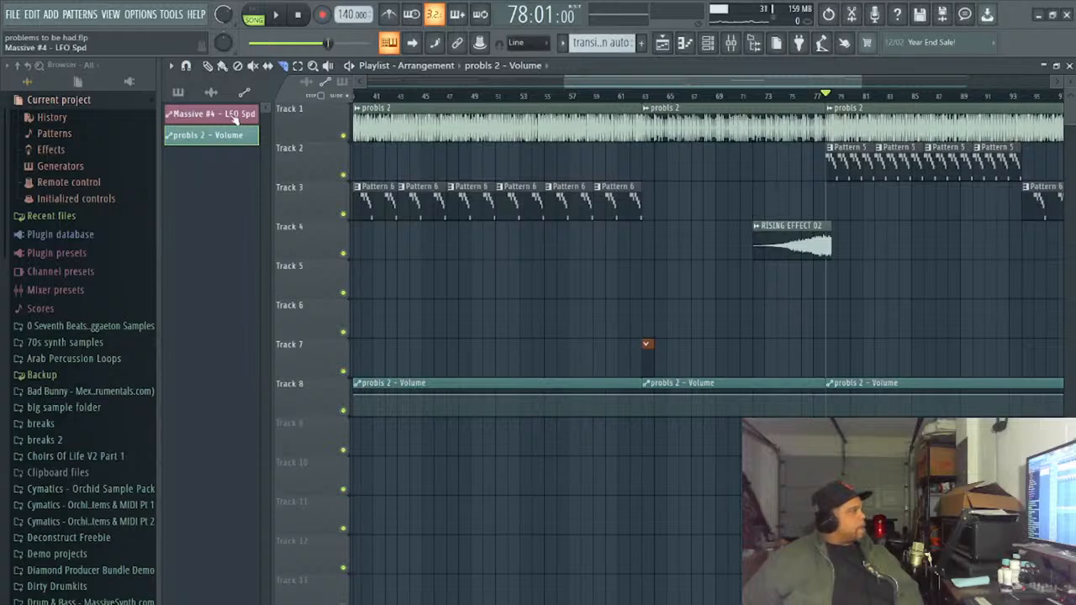
- Delete the probls 2 - Volume clip pieces before bar 63 and after bar 78, keeping only the middle section
click(209, 68)
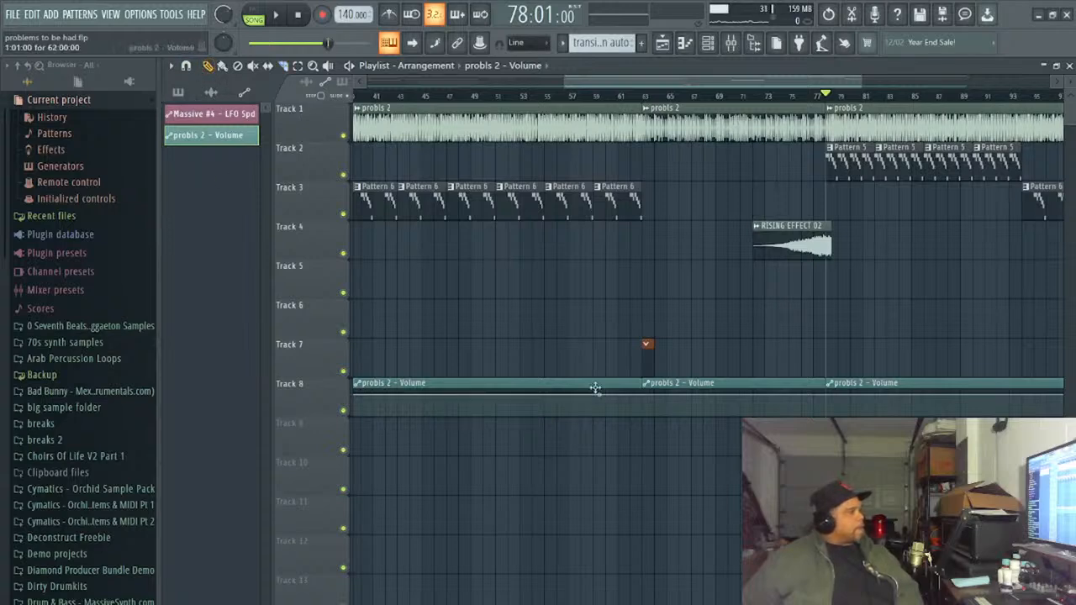
right_click(590, 399)
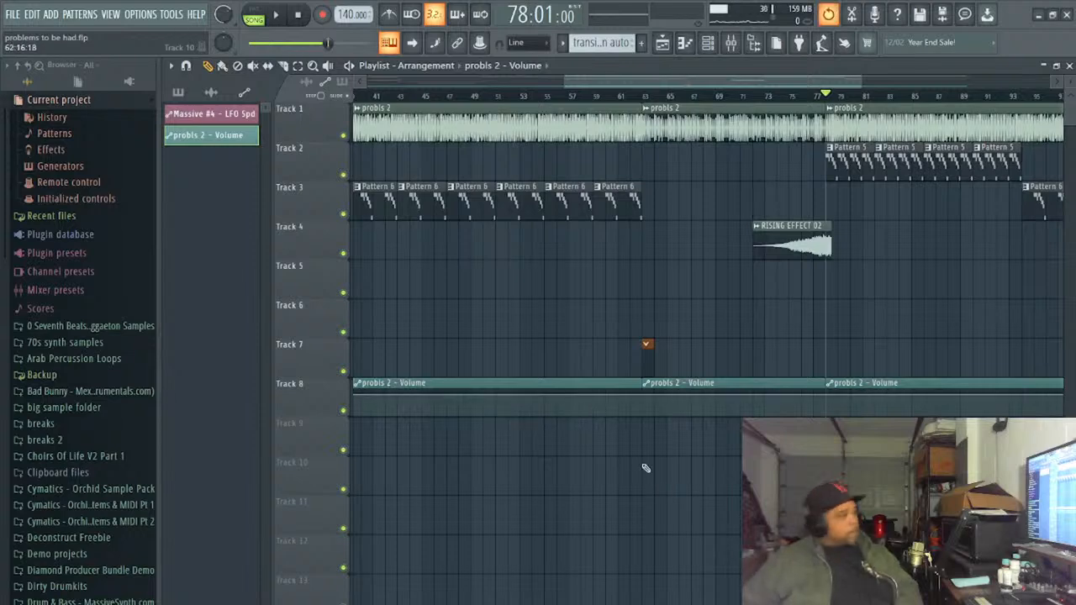
click(616, 388)
right_click(616, 389)
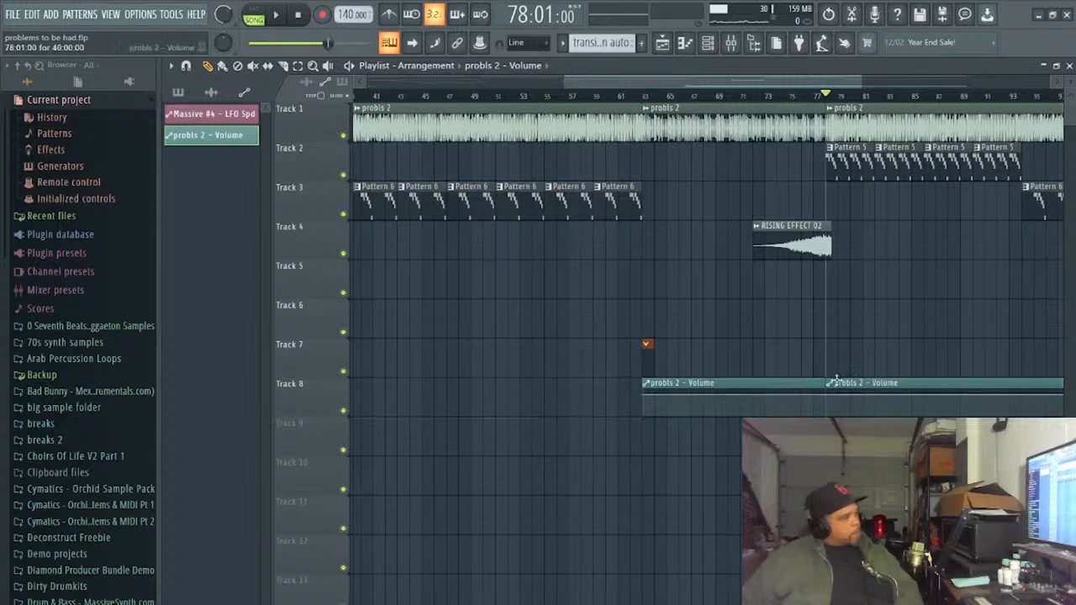
right_click(845, 383)
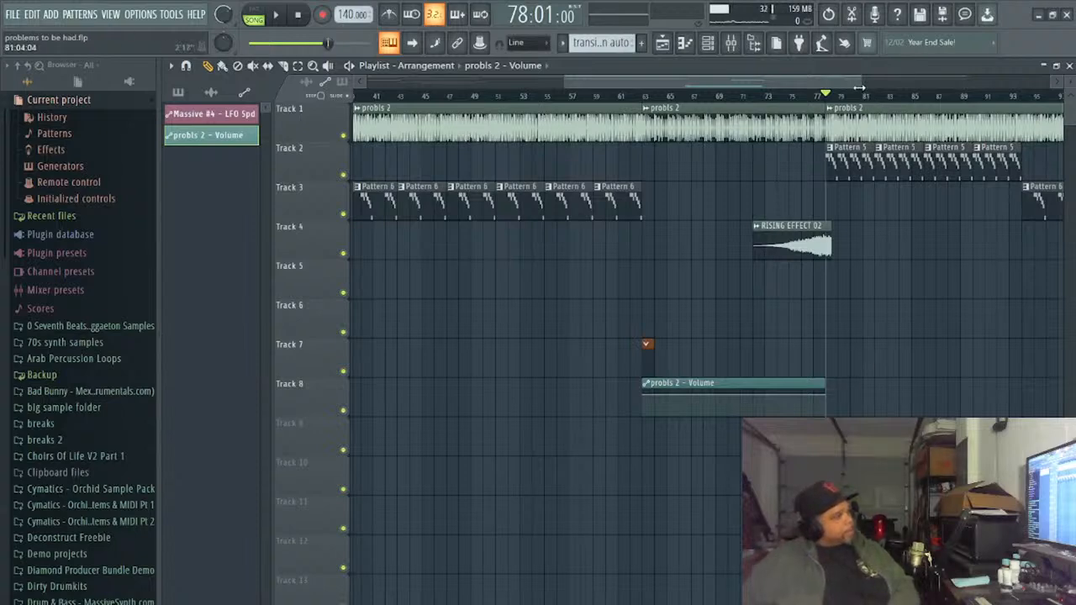
- Add volume points just before bar 78 and at bar 64 on the probls 2 - Volume clip on Track 8
drag(859, 87, 642, 106)
drag(587, 84, 681, 126)
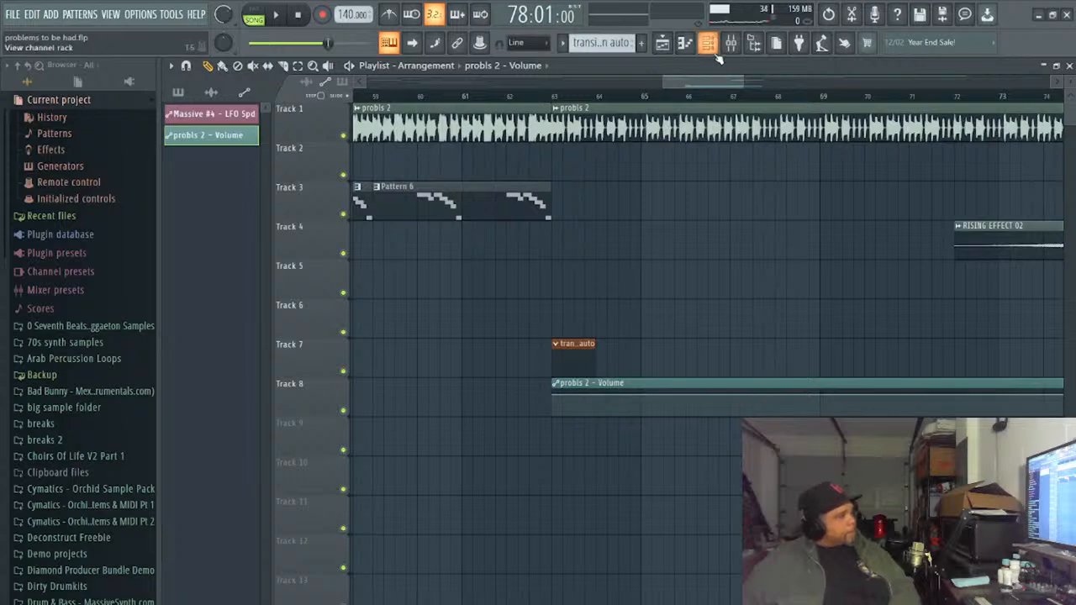
drag(731, 82, 782, 110)
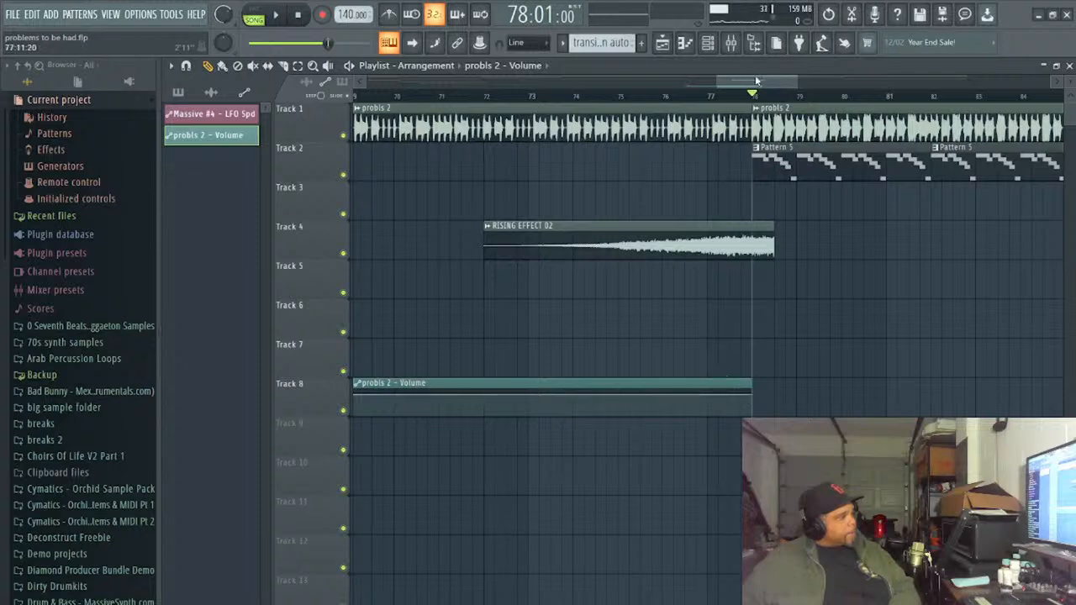
drag(796, 84, 758, 103)
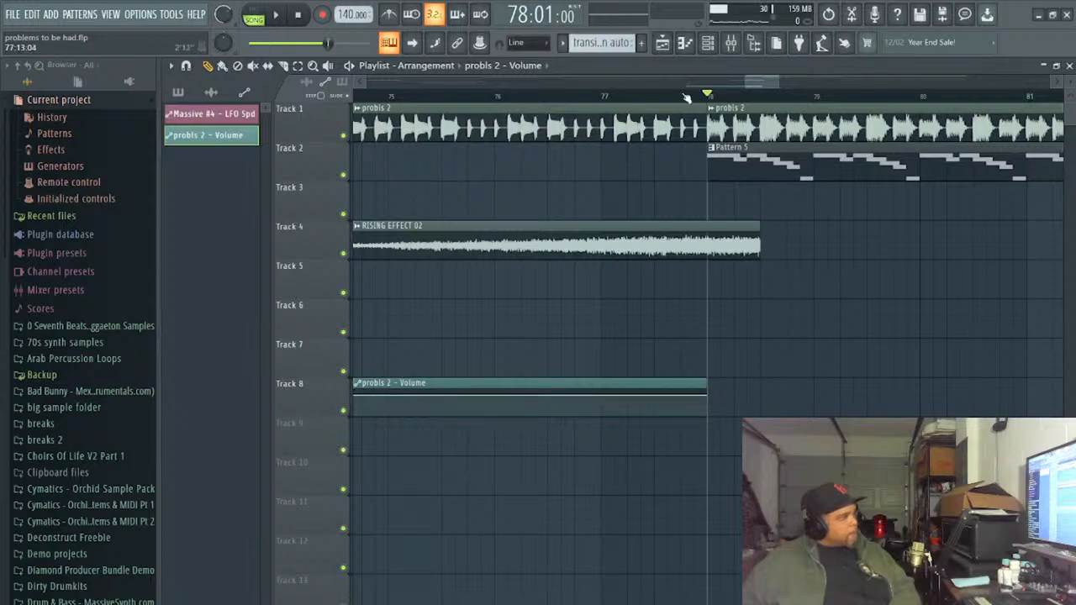
drag(760, 83, 692, 87)
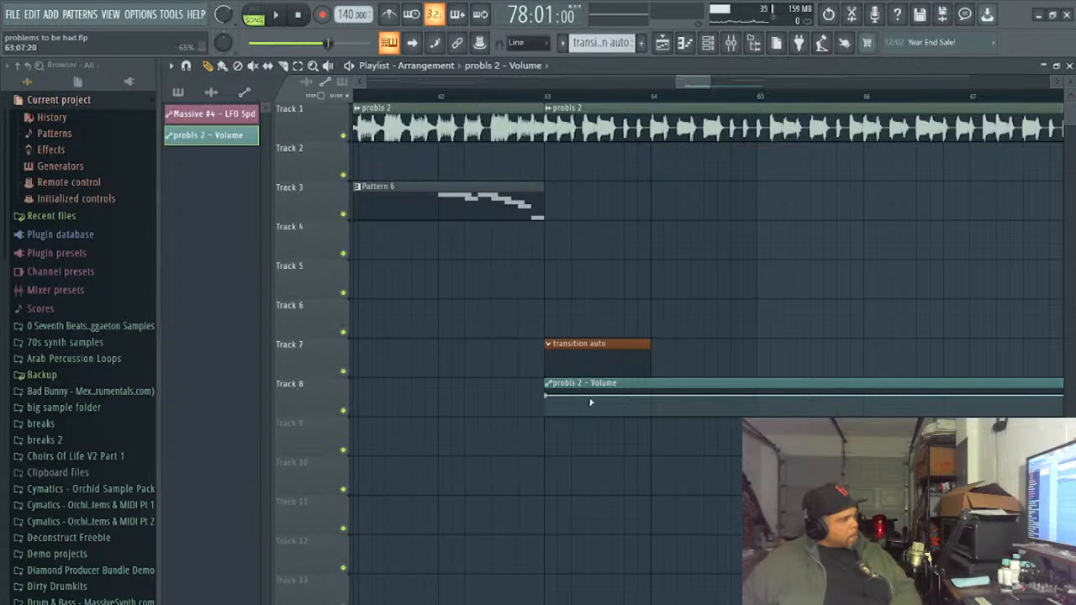
click(651, 398)
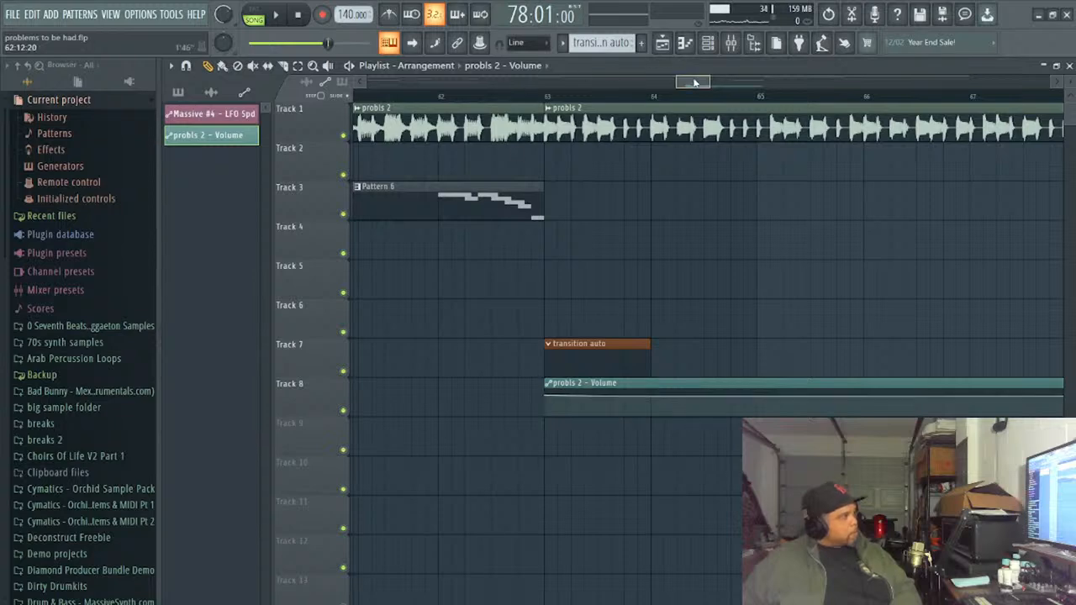
- Add a volume point at 64:09:00, lower it slightly, and add another at bar 65 at about 44%
drag(694, 83, 711, 97)
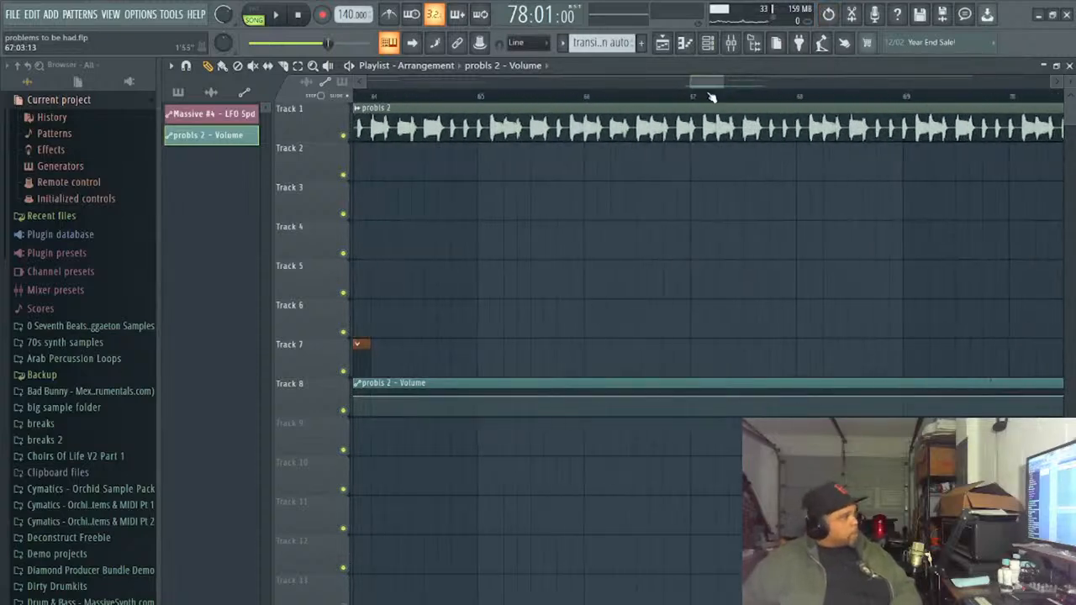
drag(705, 84, 758, 99)
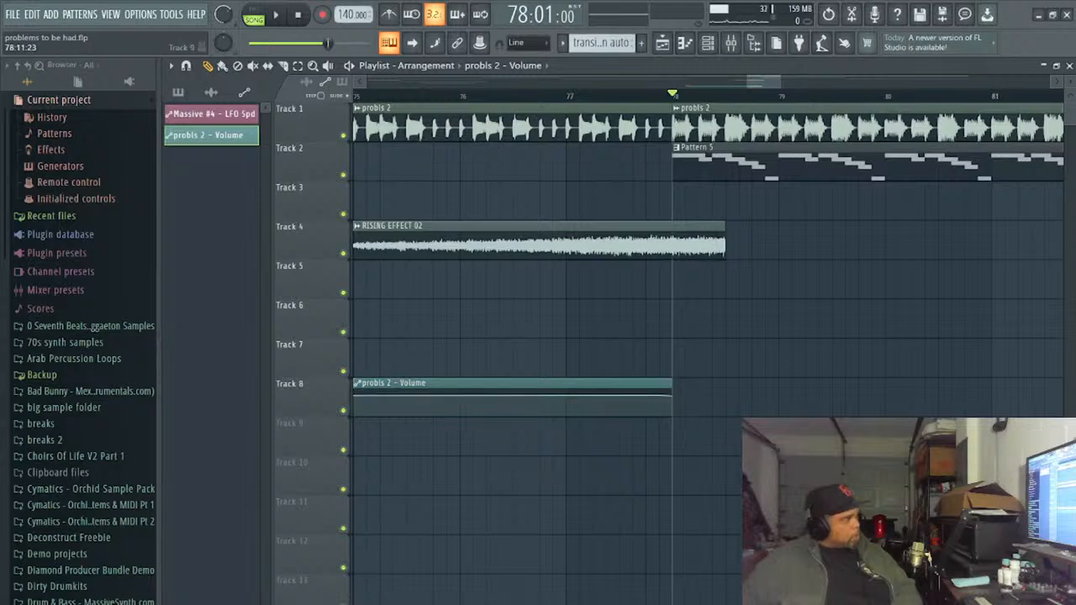
drag(772, 81, 708, 91)
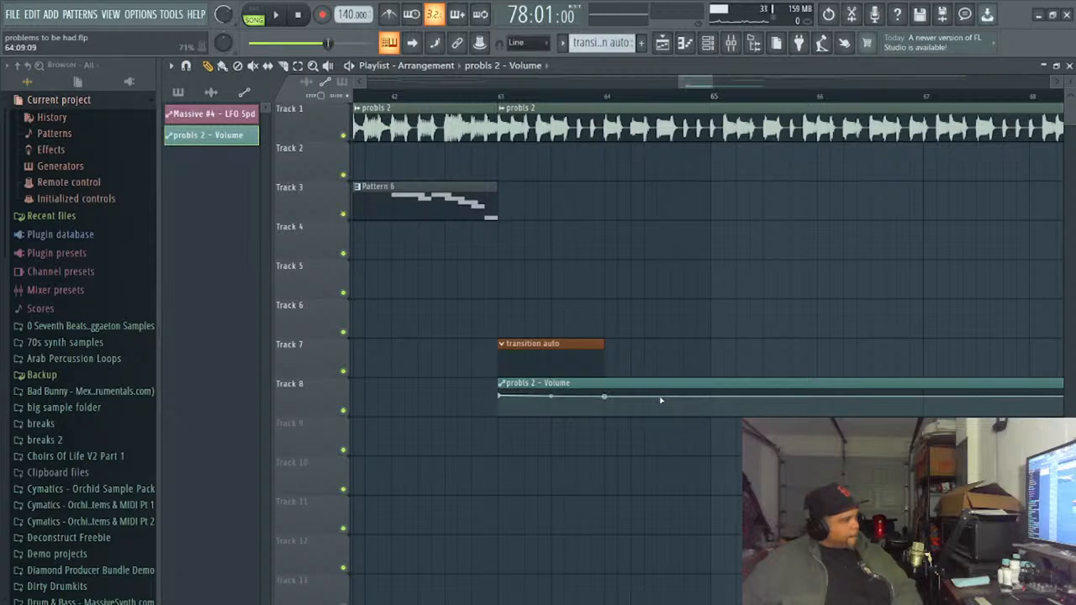
right_click(660, 398)
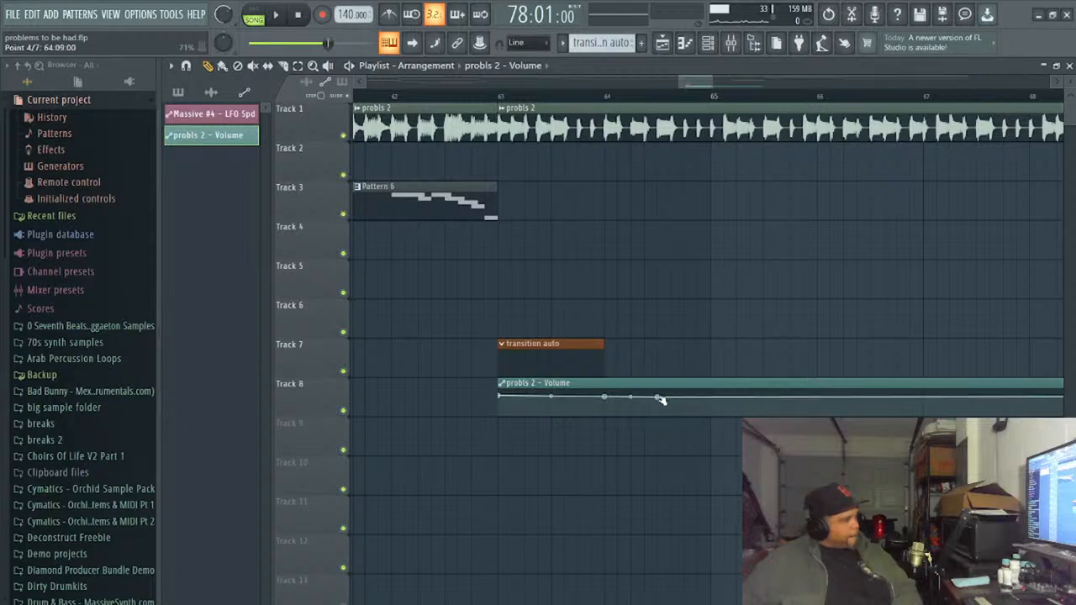
drag(698, 87, 756, 103)
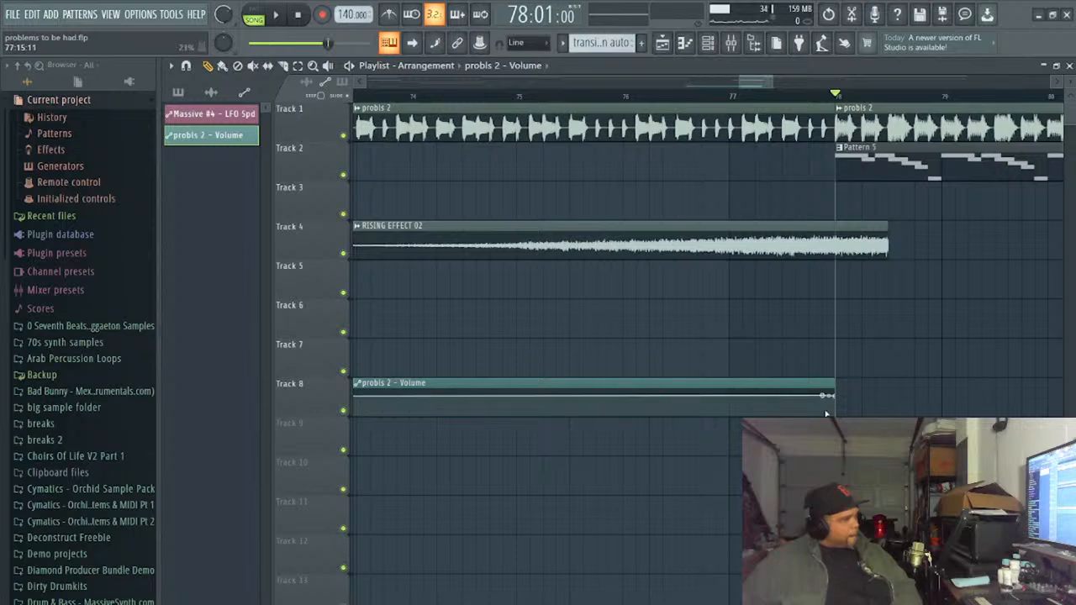
drag(765, 86, 703, 87)
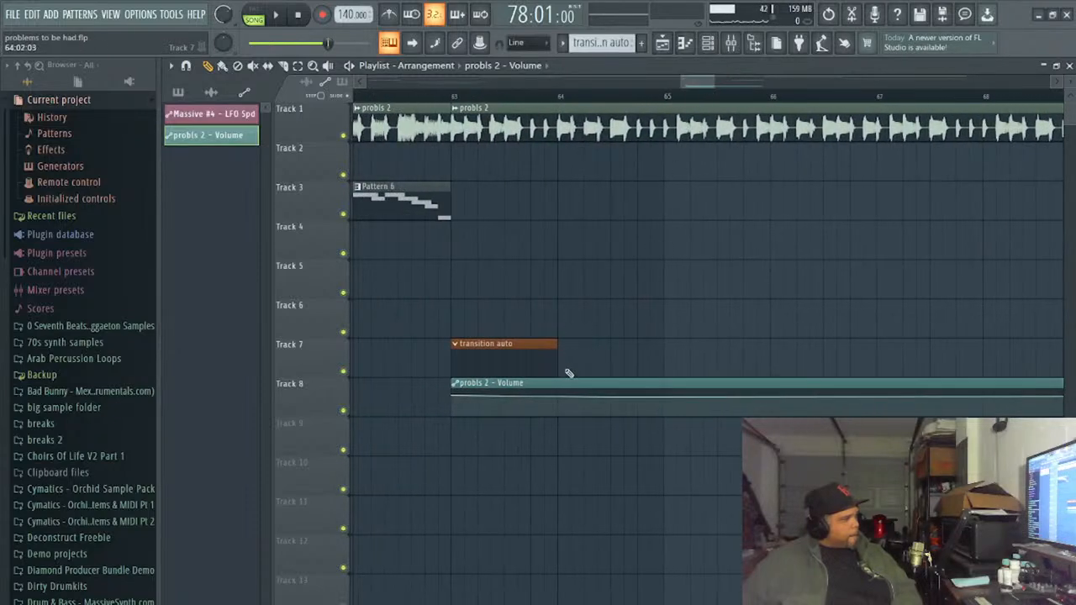
drag(613, 399, 613, 404)
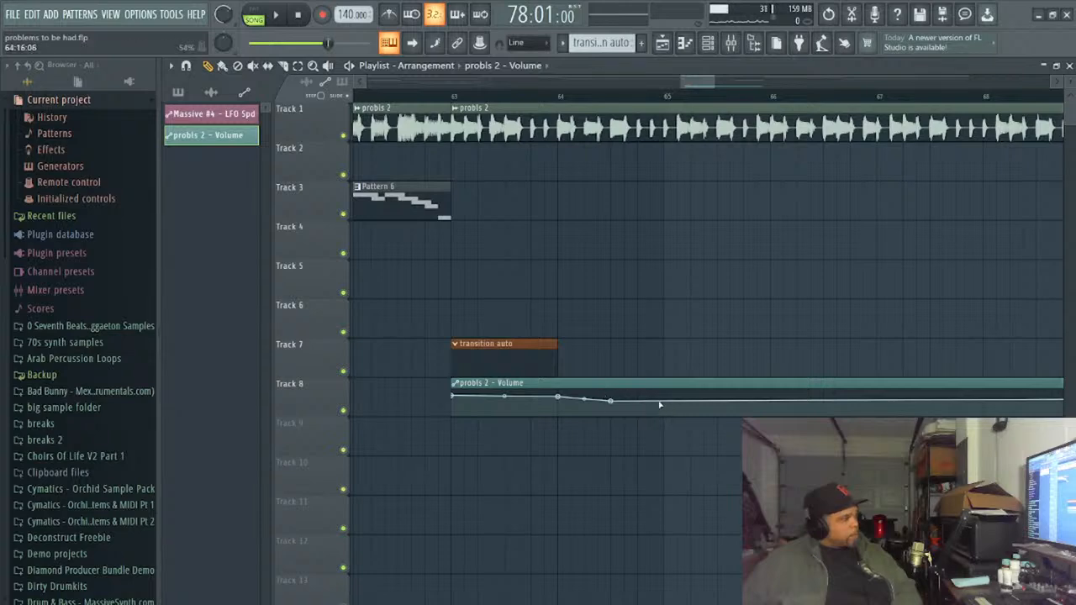
right_click(663, 405)
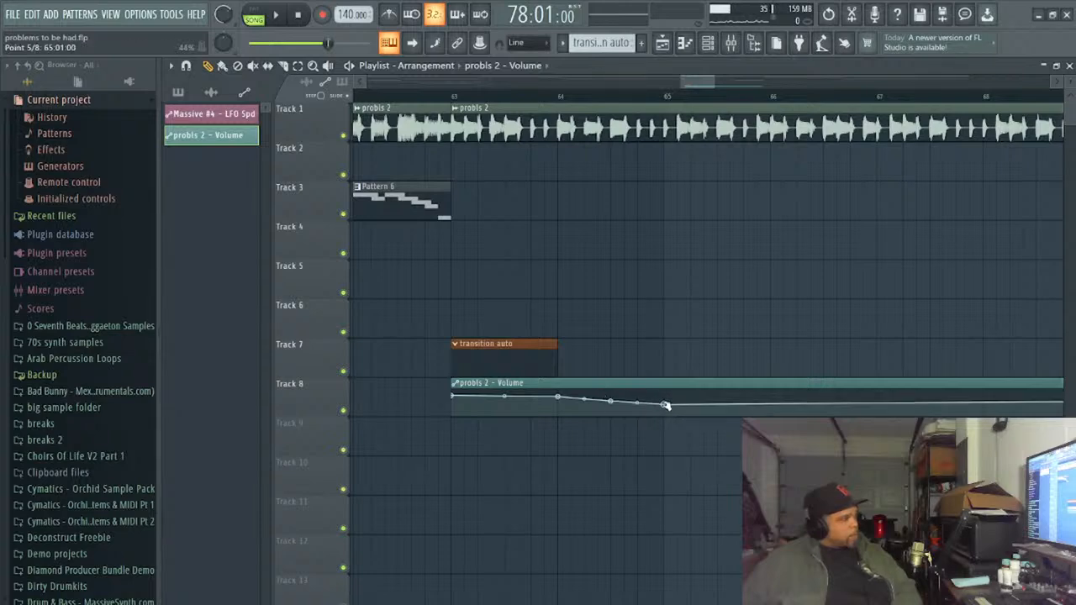
- Soften the fade by raising the points at 64:09:00 and bar 65, and extend it down to about 44% at 65:09:00
mouse_move(693, 88)
mouse_down()
mouse_move(746, 104)
mouse_move(688, 101)
mouse_up()
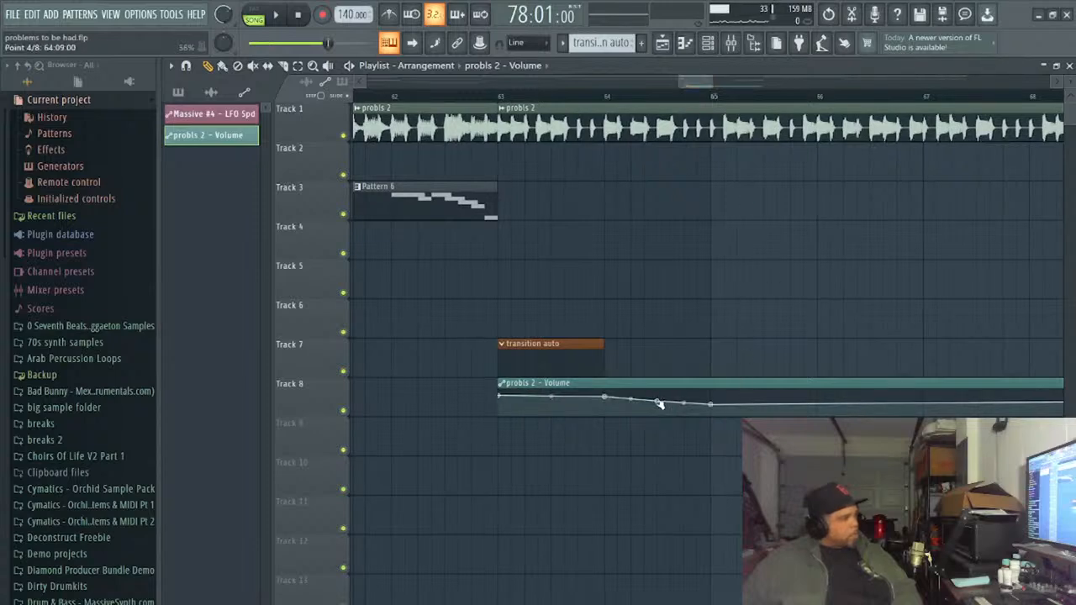
drag(658, 402, 712, 403)
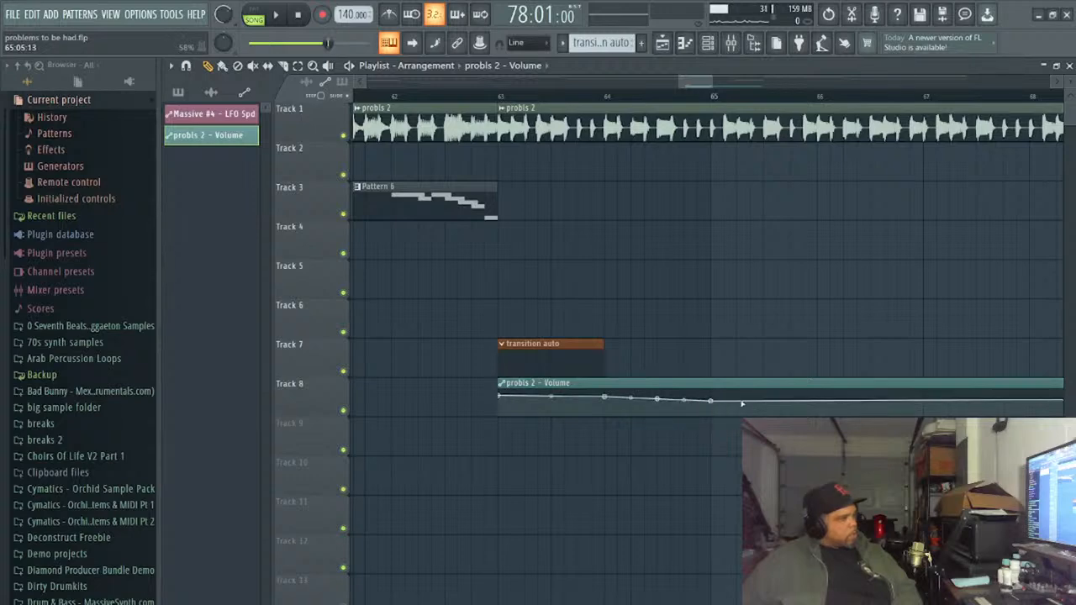
click(738, 405)
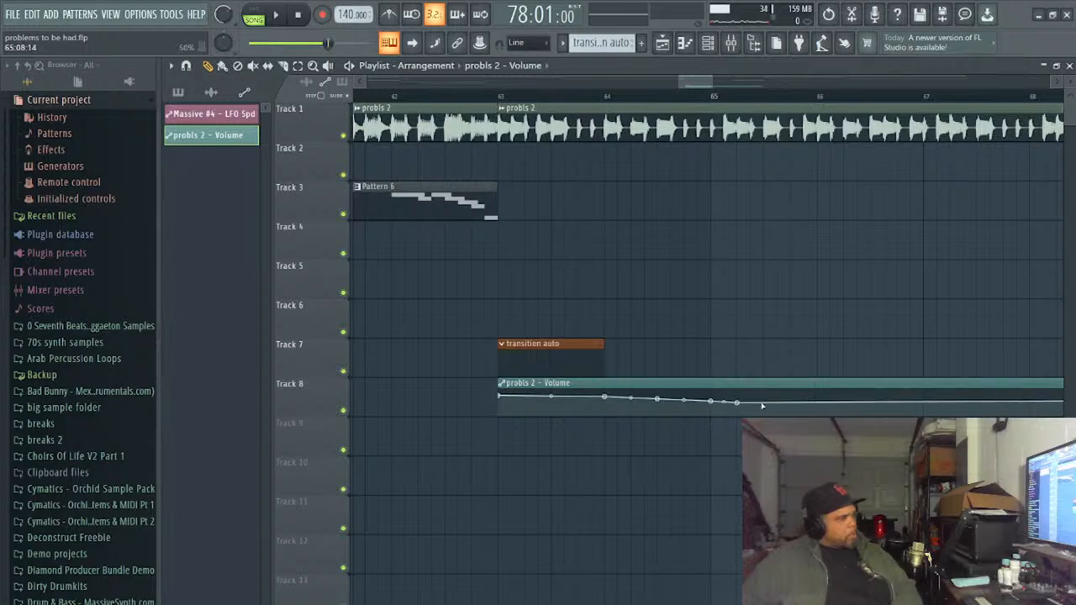
click(763, 407)
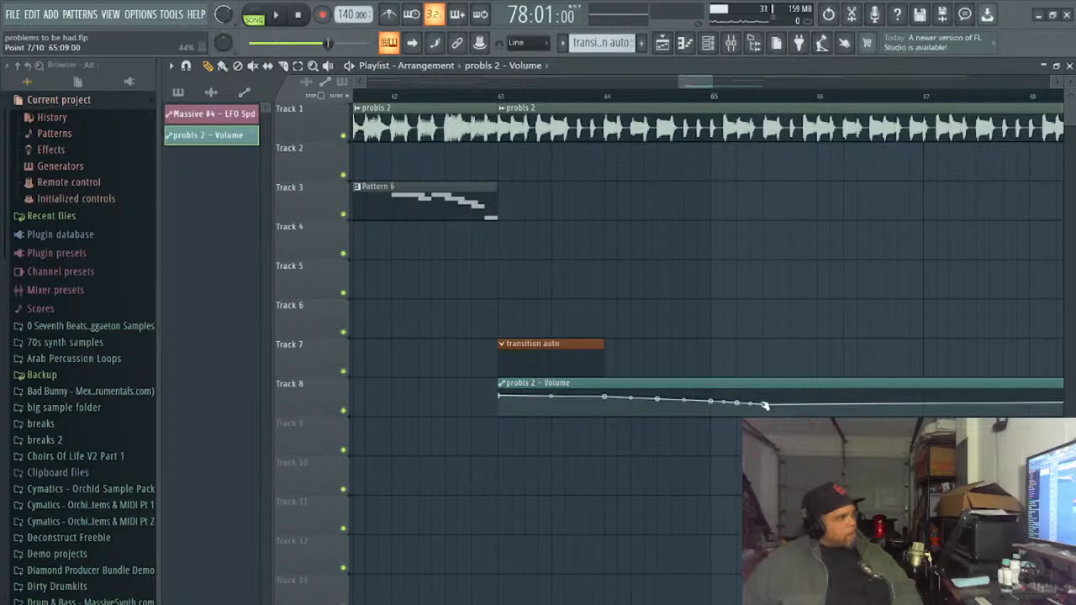
- Try to stretch the fade by moving its lowest point from 65:09:00 to about 75:09:00 at roughly 35%
drag(698, 86, 777, 121)
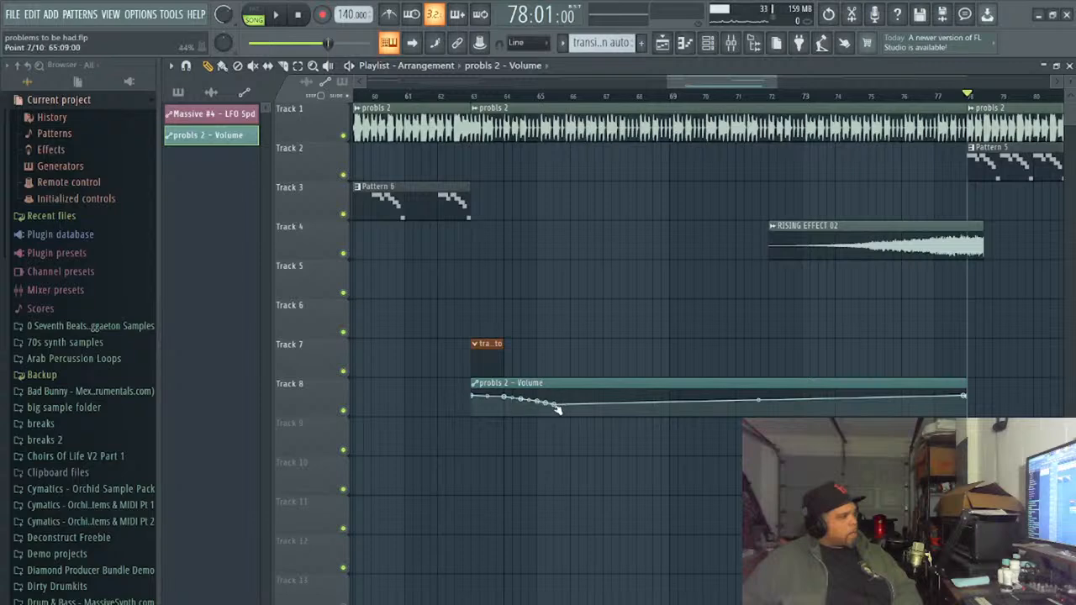
drag(557, 408, 820, 408)
drag(853, 412, 880, 408)
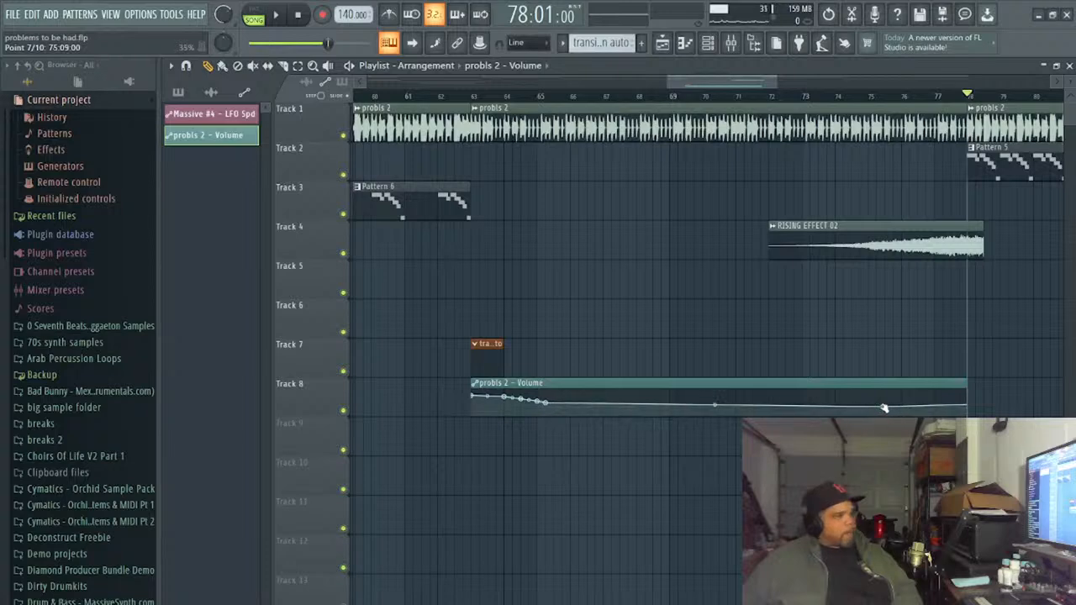
right_click(881, 408)
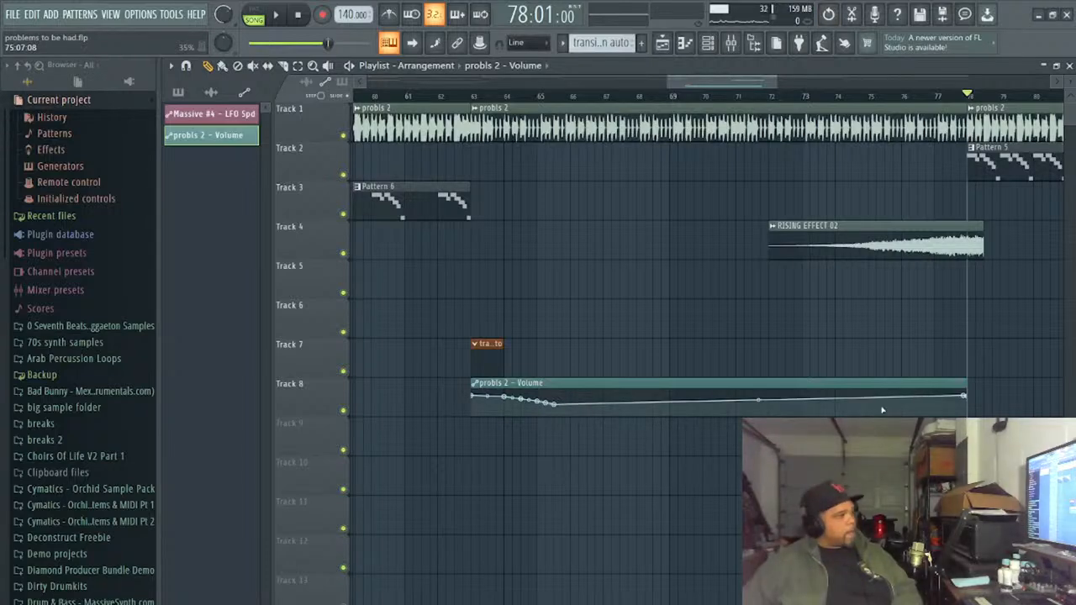
- Undo all volume point edits back to the flat probls 2 - Volume clip, keeping the piece after bar 78 deleted
key(ctrl+alt+z)
key(ctrl+alt+z)
key(ctrl+alt+z)
key(ctrl+alt+z)
key(ctrl+alt+z)
key(ctrl+alt+z)
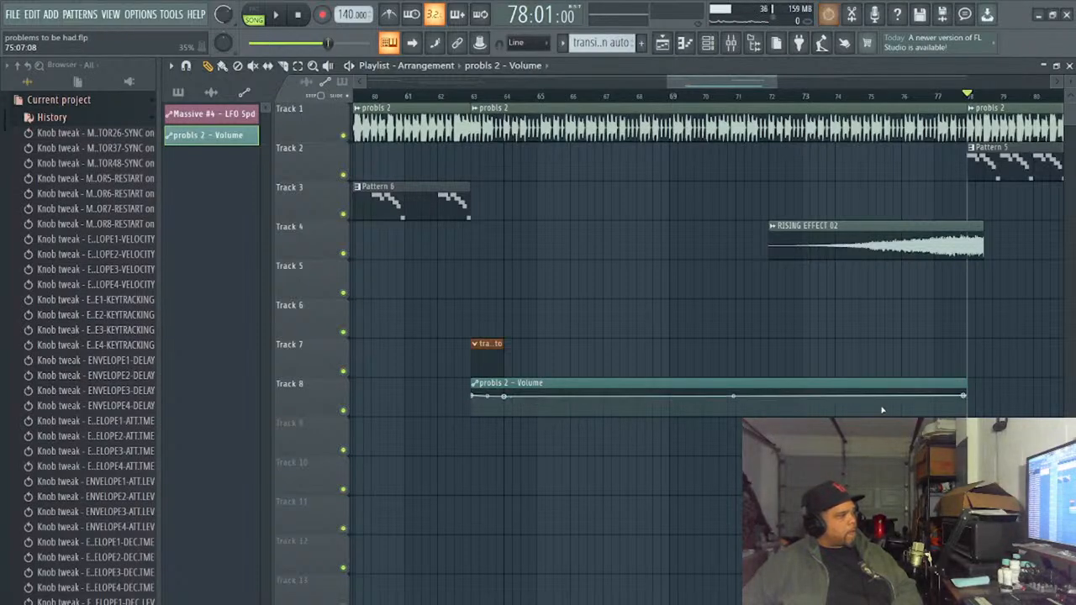
key(ctrl+alt+z)
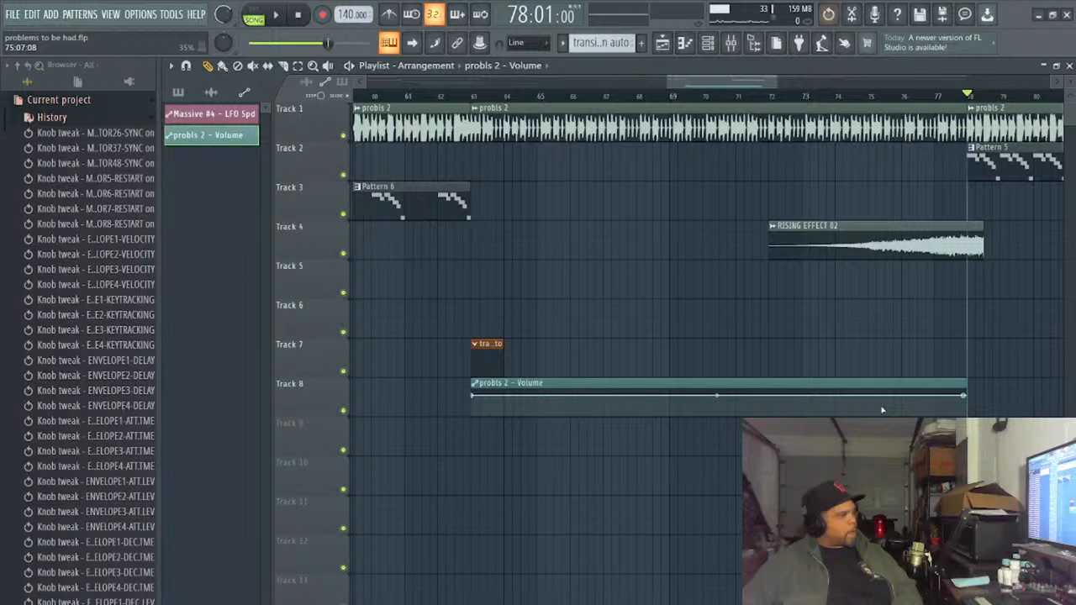
key(ctrl+alt+z)
key(ctrl+alt+z)
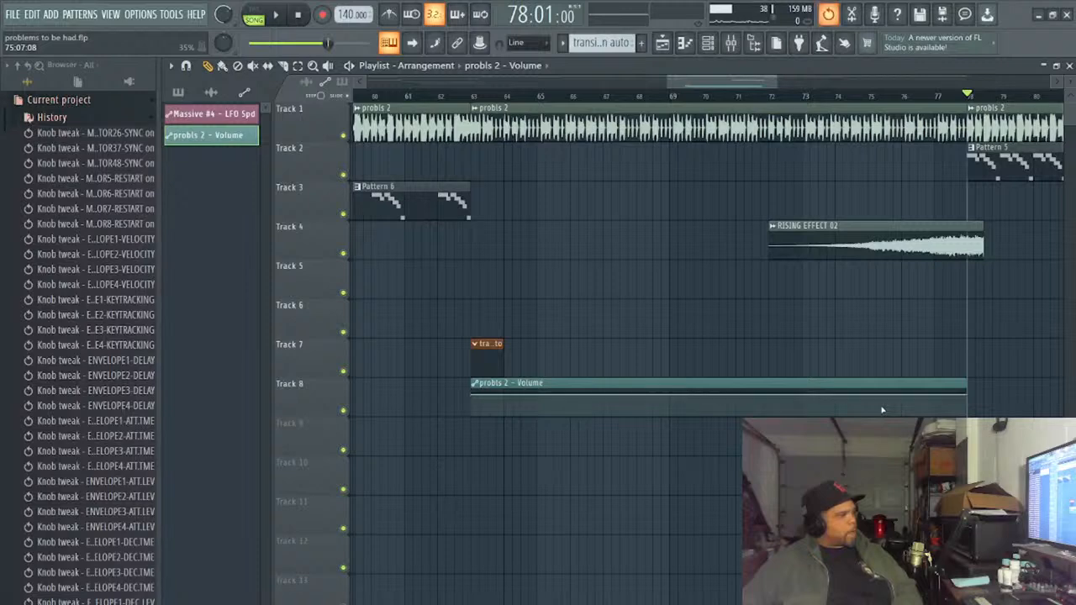
key(ctrl+alt+z)
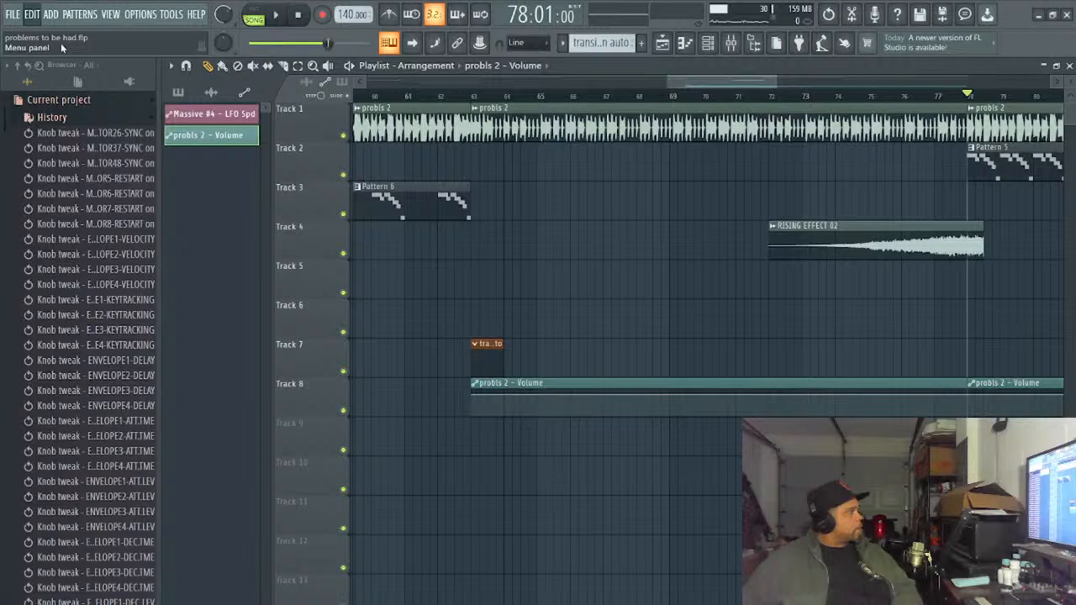
key(ctrl+z)
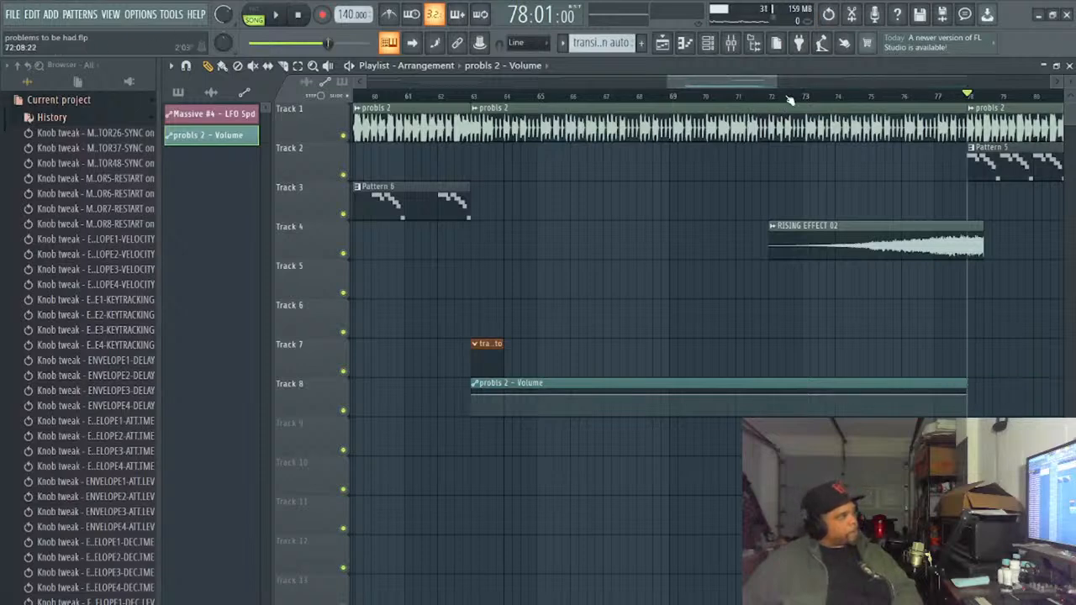
- Add volume points near the clip's end and lower the one at 77:11:00 to about 23%, creating a ramp up into bar 78
drag(776, 87, 754, 100)
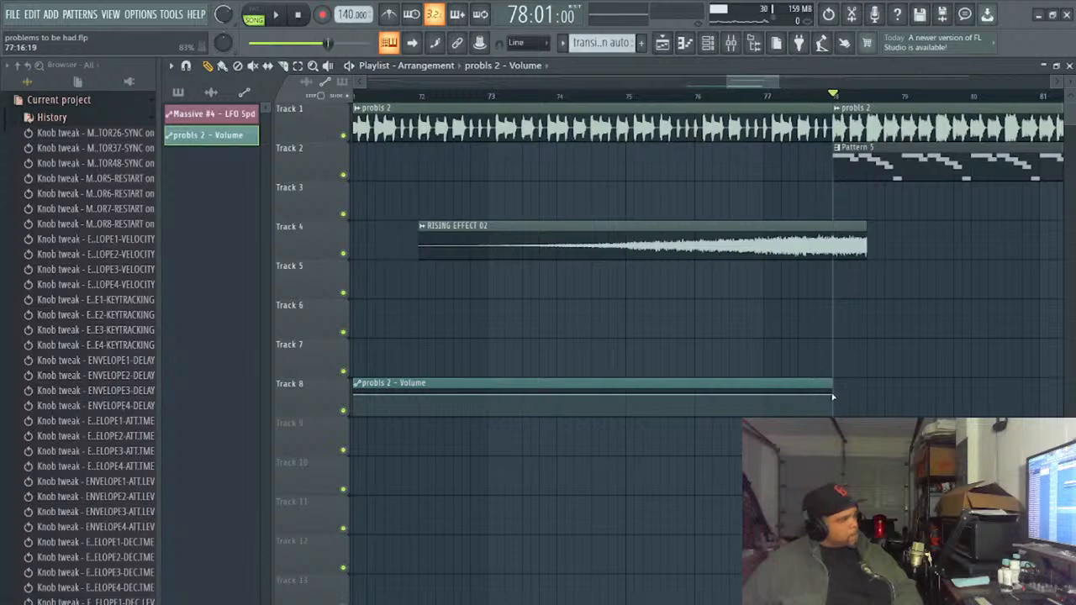
drag(833, 397, 807, 392)
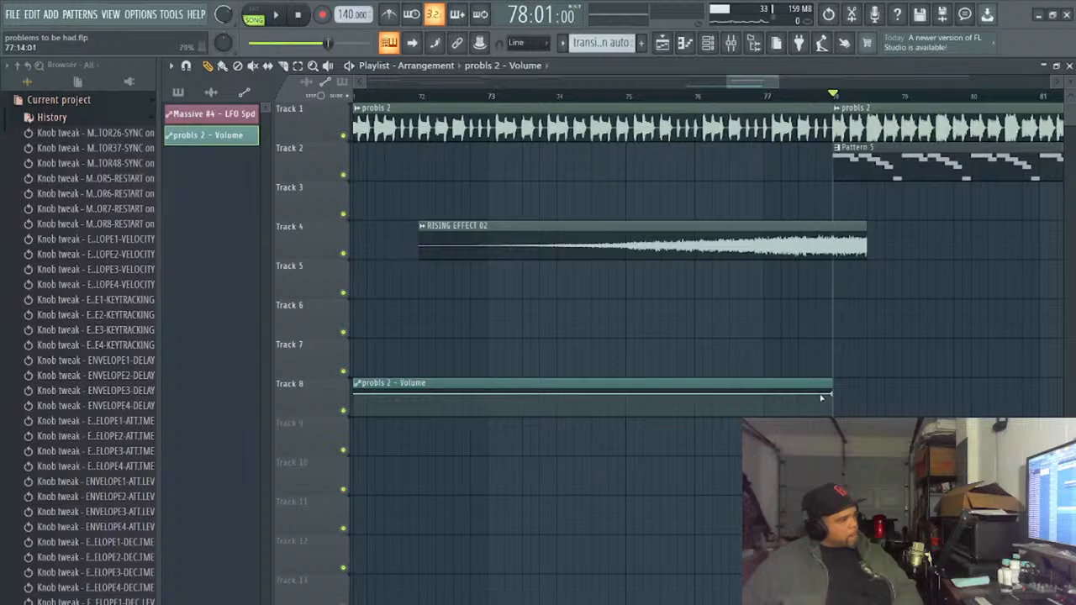
right_click(824, 395)
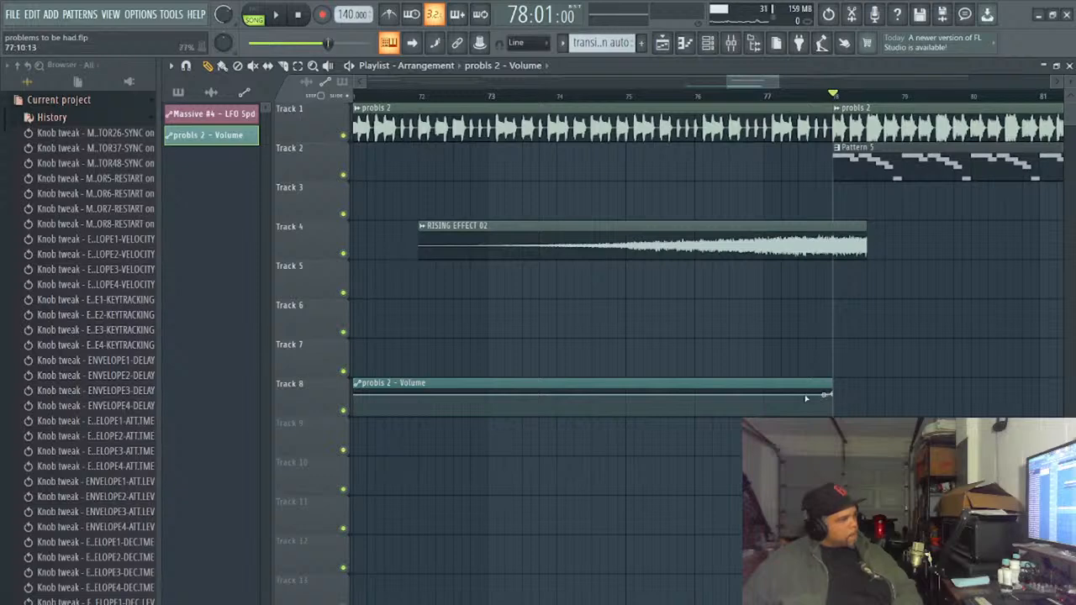
right_click(807, 395)
drag(809, 395, 810, 411)
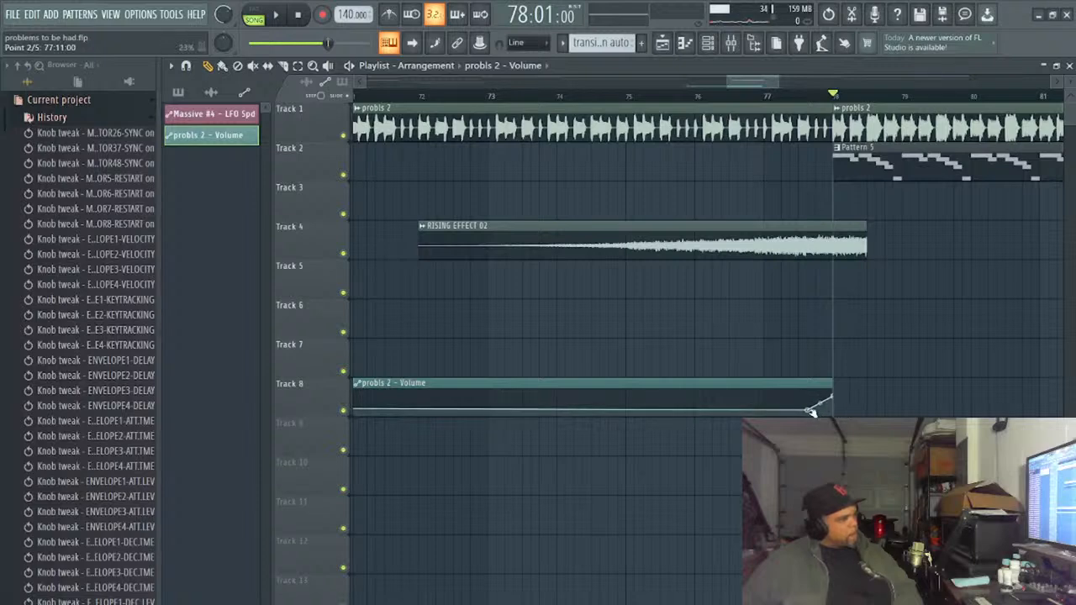
- Shape the clip's opening fade by raising the volume at bar 63, placing a lower point at bar 64, and adding one at bar 65
scroll(526, 428, down, 2)
scroll(532, 428, up, 1)
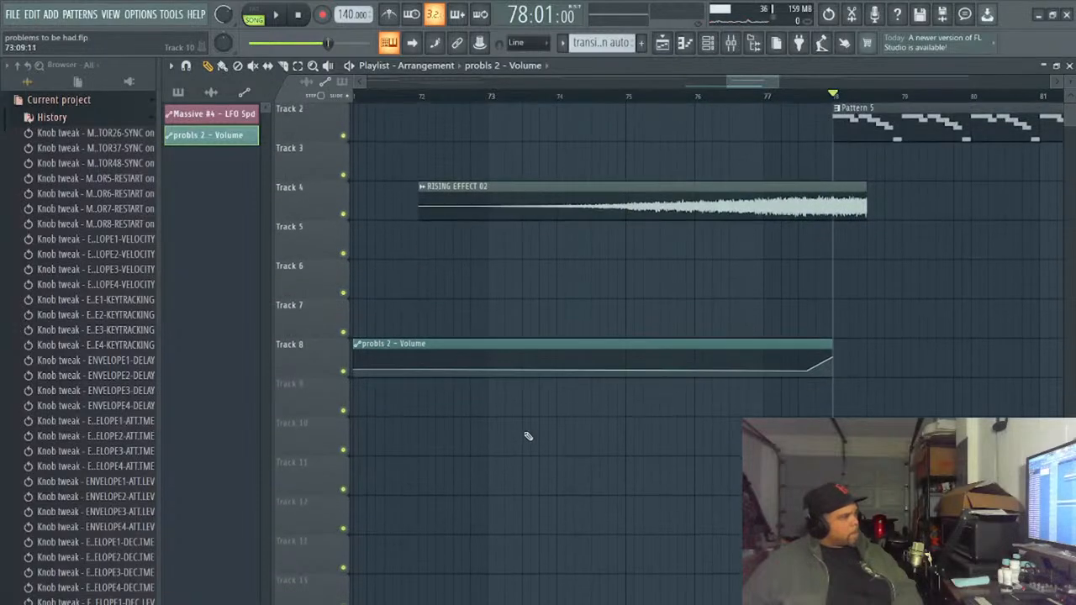
drag(761, 81, 756, 114)
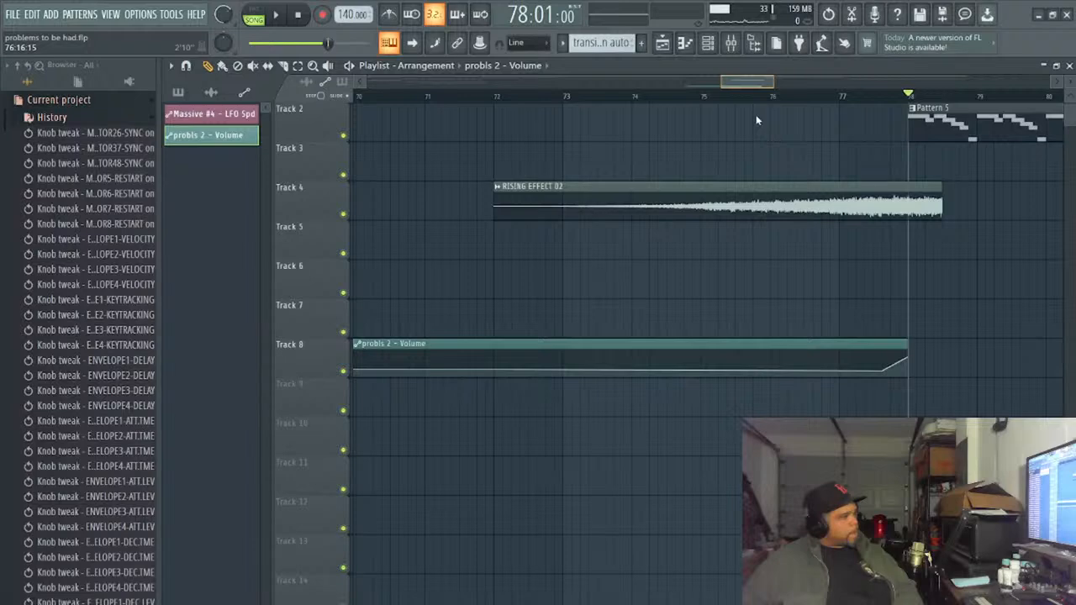
drag(756, 114, 755, 115)
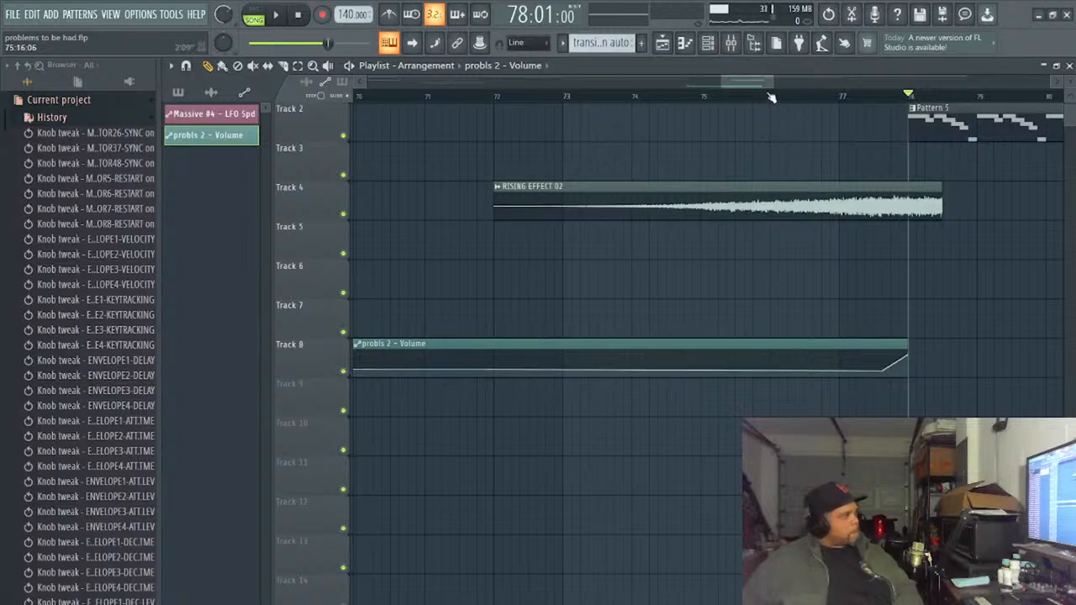
drag(762, 89, 707, 88)
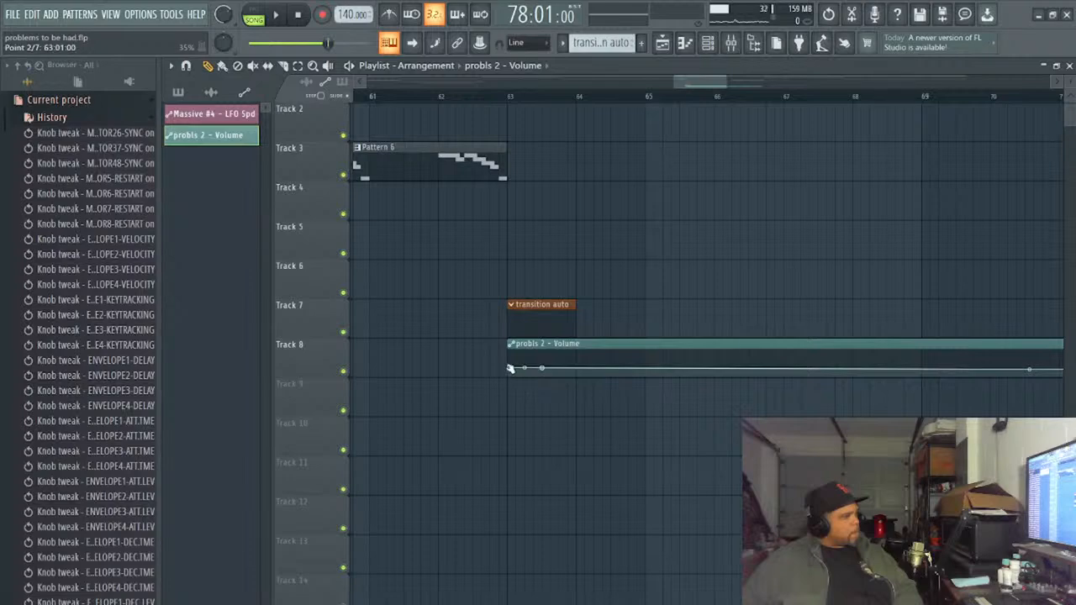
drag(510, 369, 511, 364)
drag(544, 370, 576, 367)
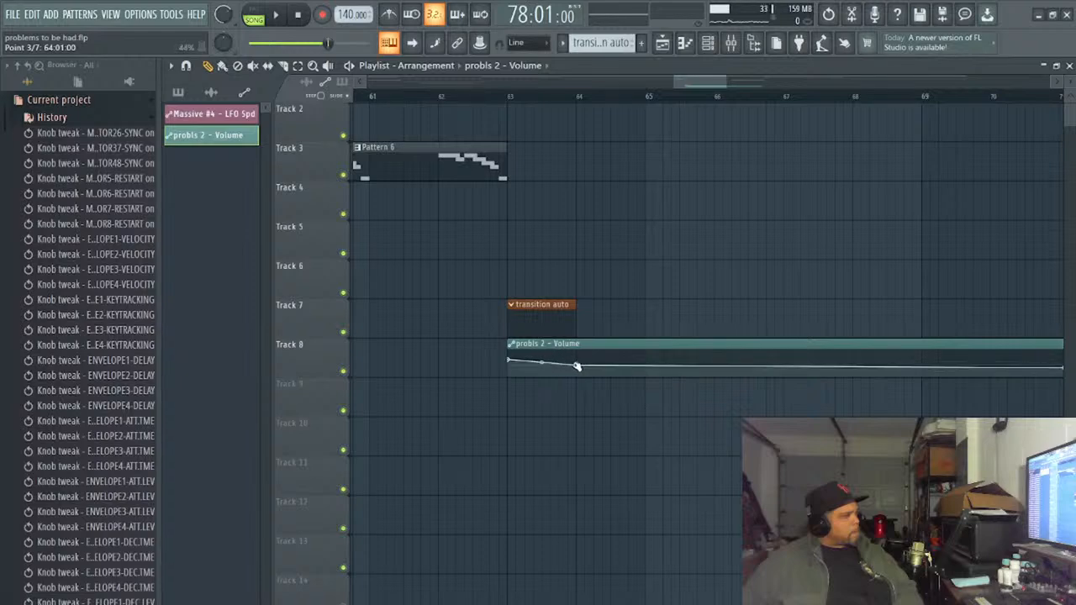
right_click(646, 367)
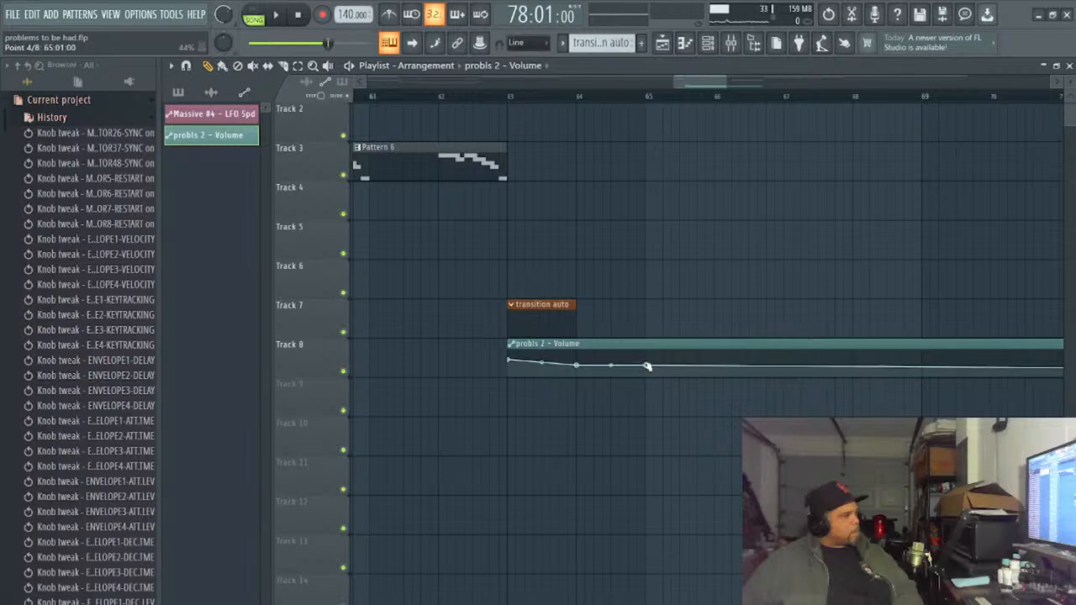
- Extend the opening fade by lowering the volume point at bar 65 to about 36% and adding lower points at bars 66 and 67
drag(646, 366, 648, 368)
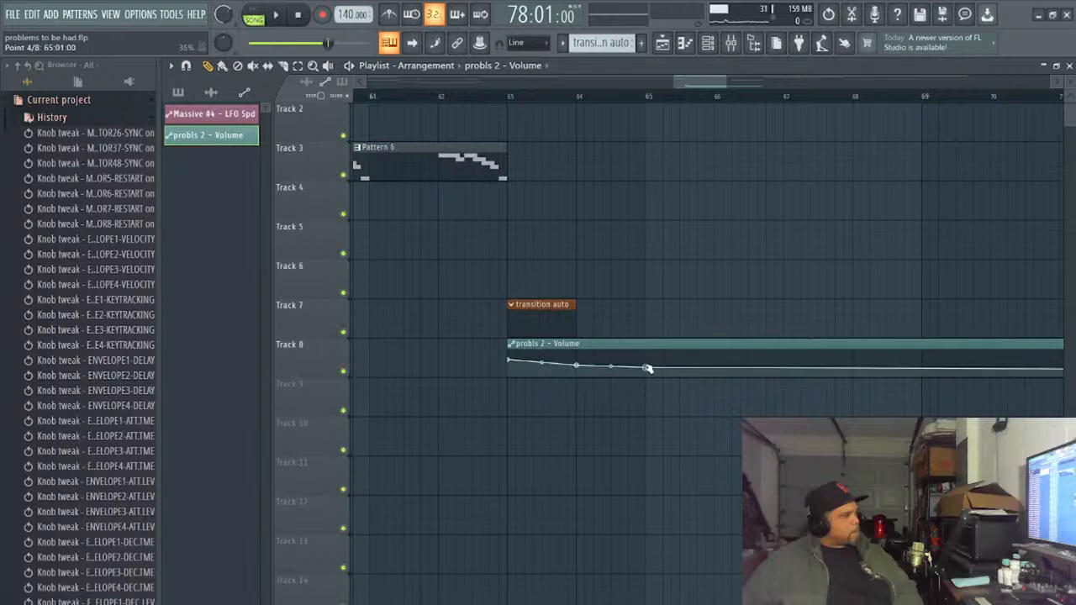
right_click(716, 368)
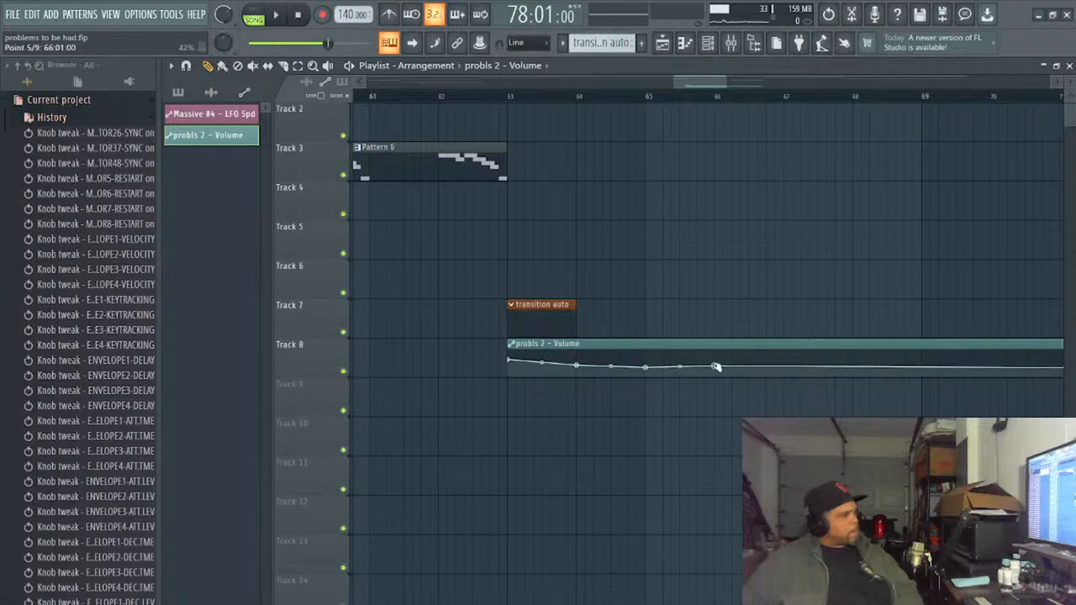
drag(716, 368, 717, 371)
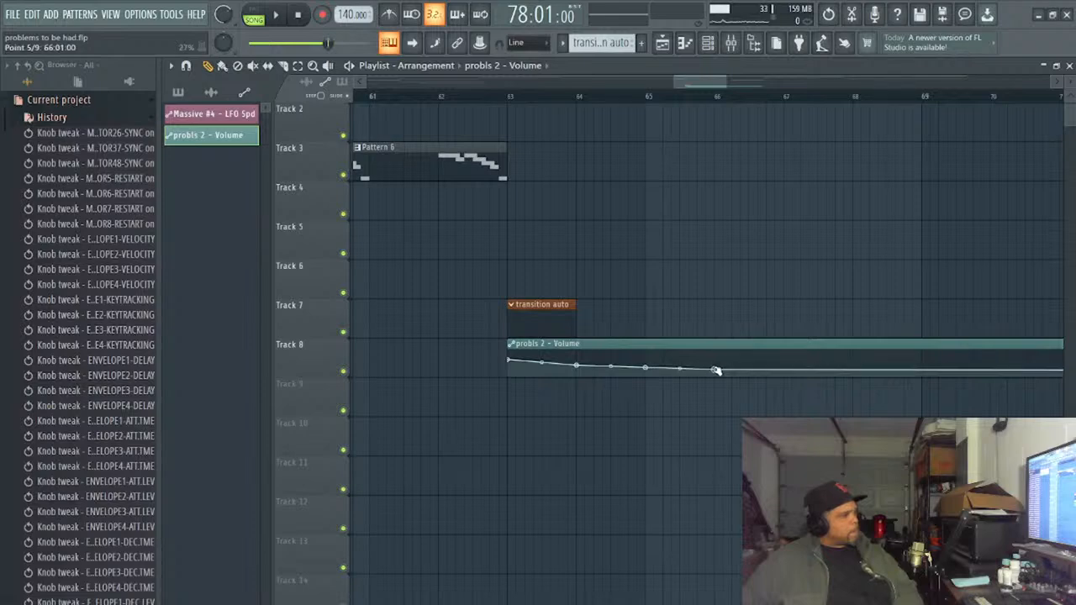
right_click(784, 373)
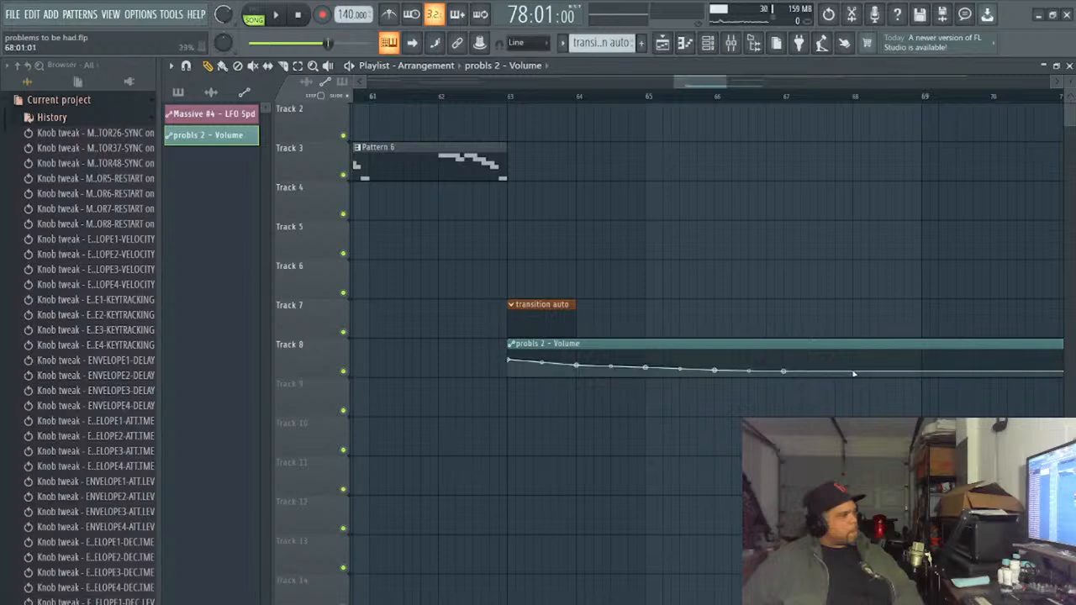
- Undo the ramp and fade point edits back to the flat probls 2 - Volume clip between bars 63 and 78
drag(699, 82, 931, 79)
scroll(826, 251, up, 1)
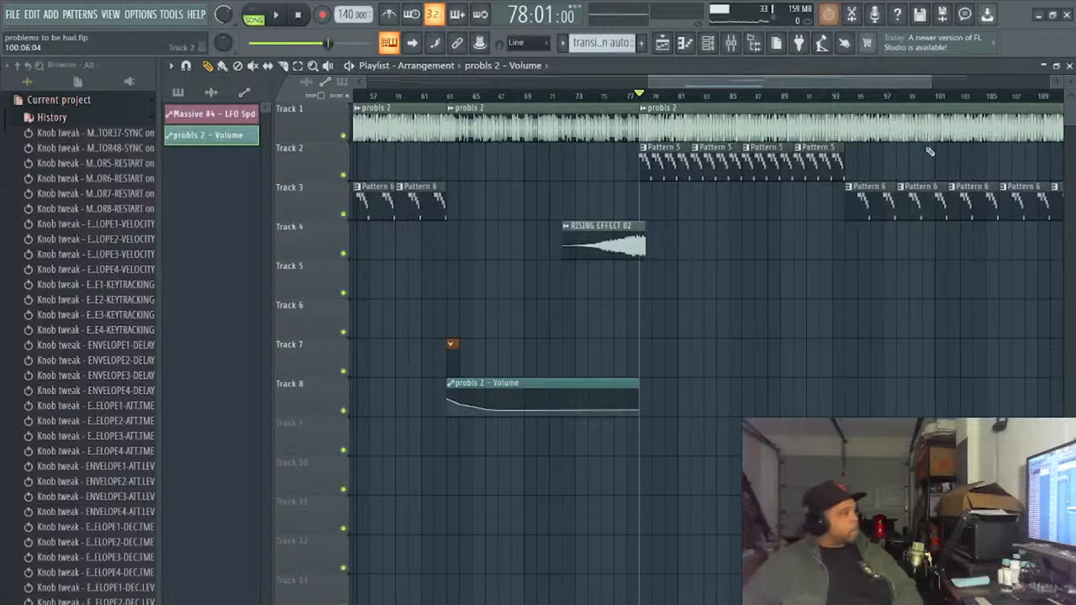
key(ctrl+z)
key(ctrl+z)
key(ctrl+z)
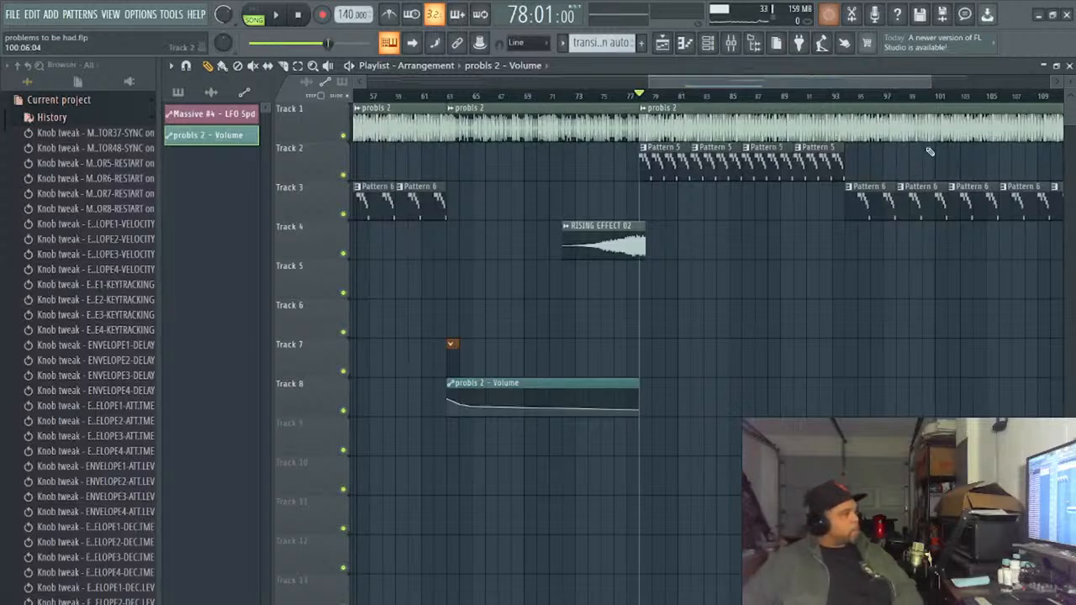
key(ctrl+z)
key(ctrl+z)
key(ctrl+z)
key(ctrl+z)
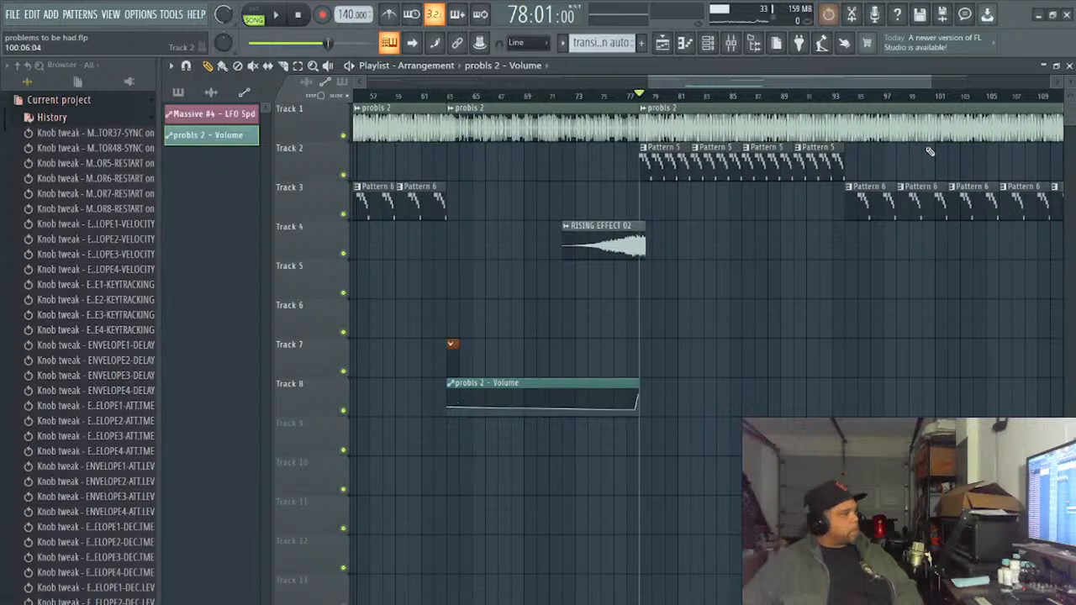
key(ctrl+z)
key(ctrl+z)
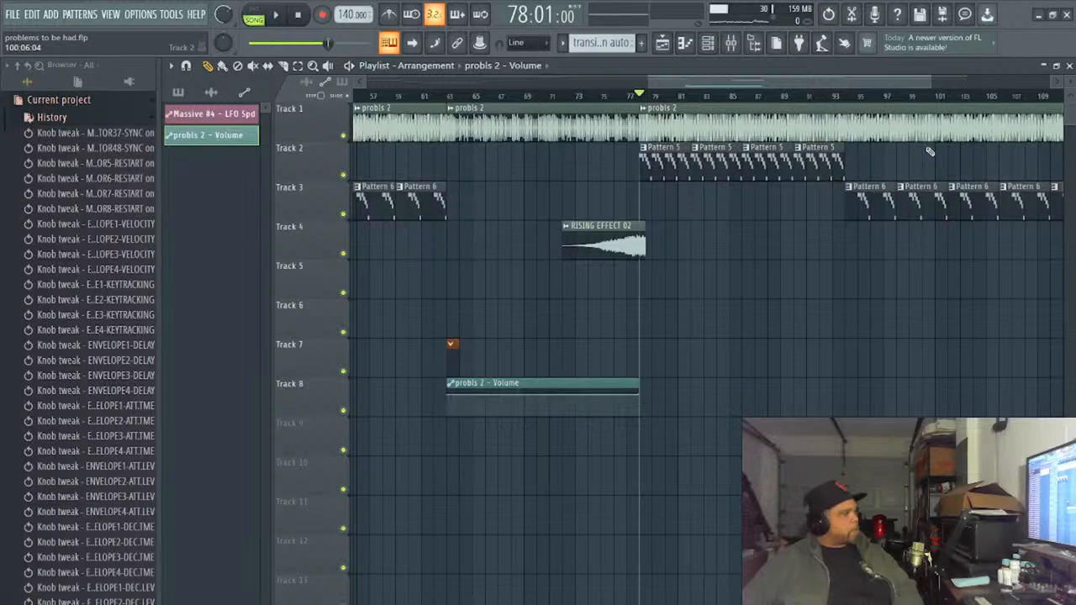
key(ctrl+z)
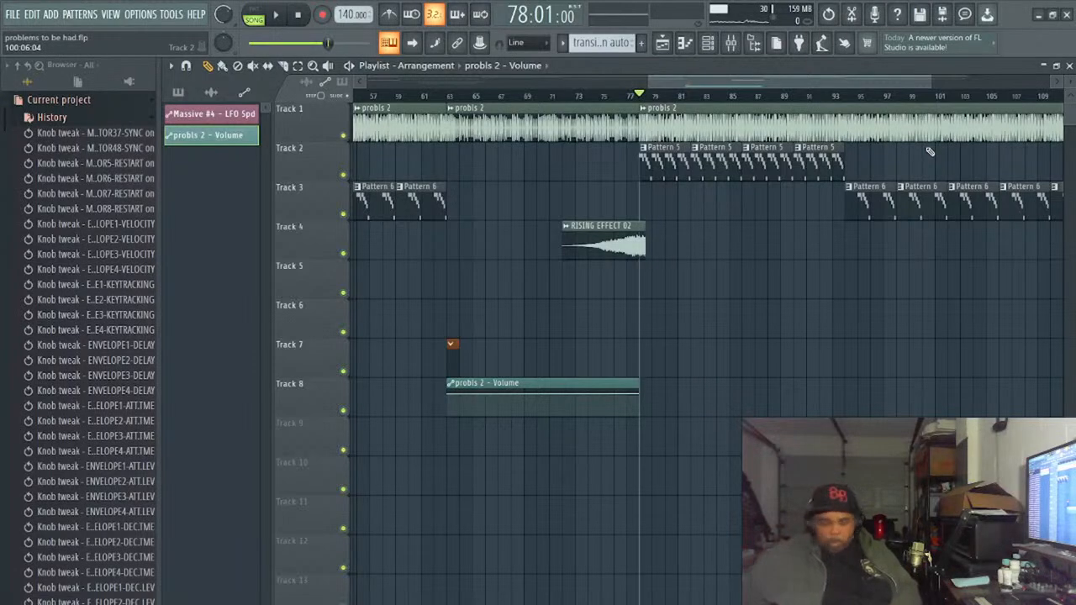
- Try a sparser layout by adding volume points at bars 77, 73 and 69 of the flat clip
right_click(630, 395)
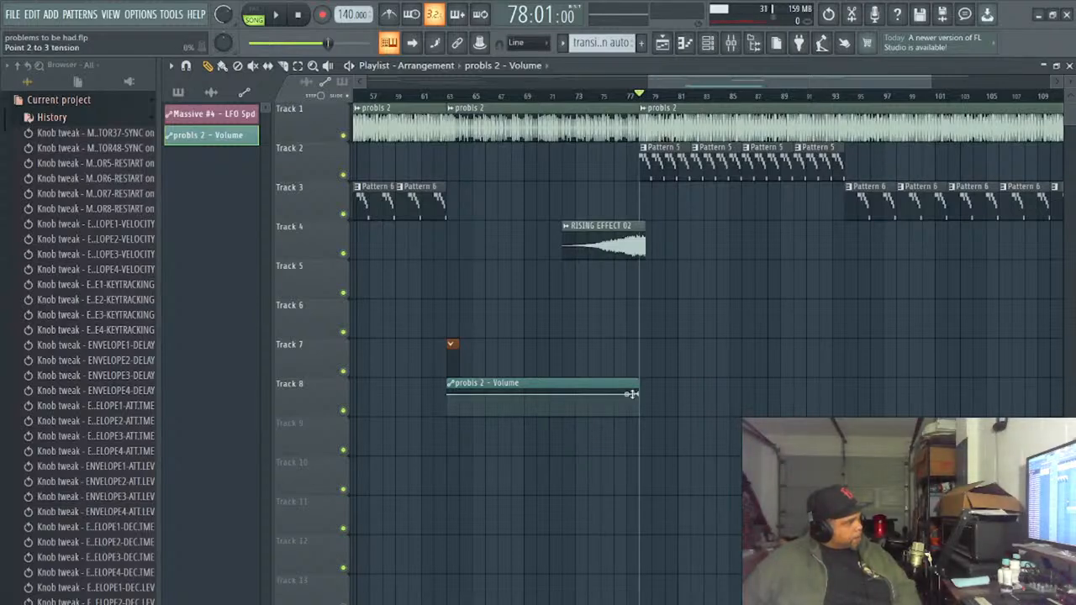
right_click(575, 395)
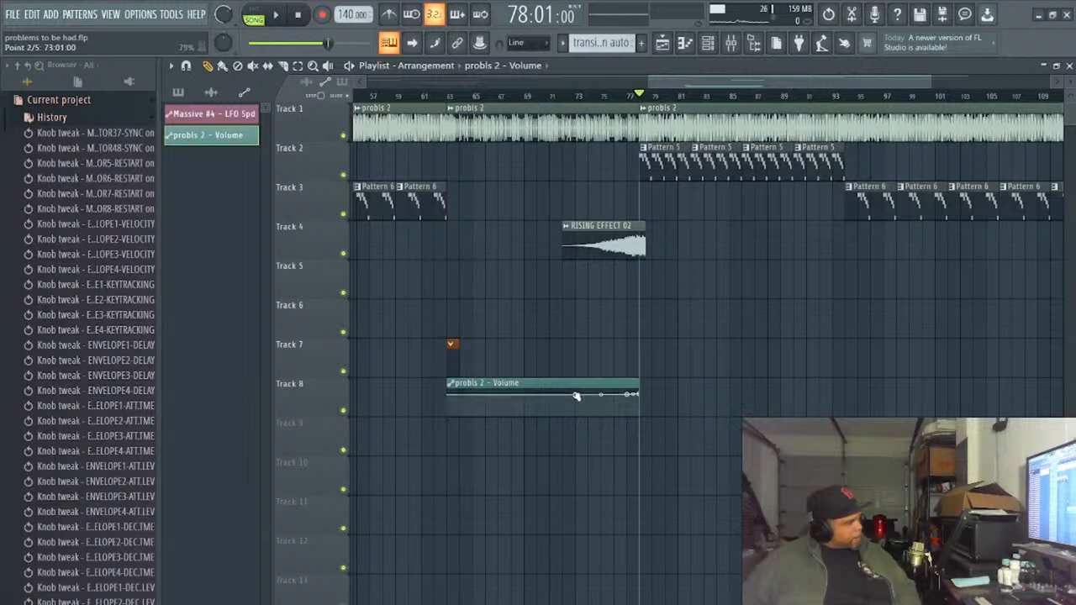
right_click(523, 398)
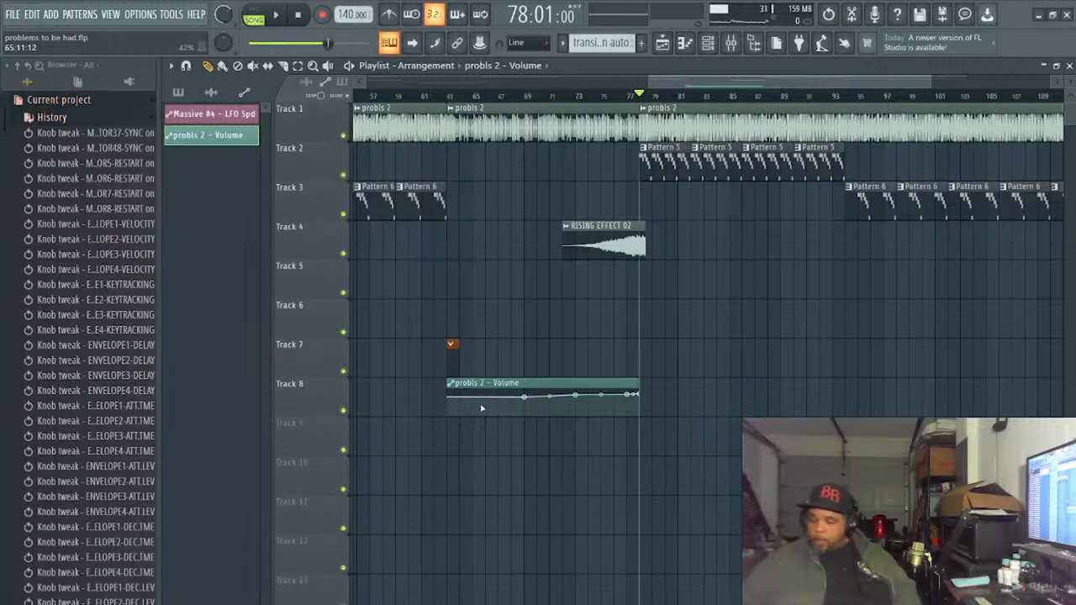
- Undo the three added volume points and the preceding edits to the probls 2 - Volume clip
key(ctrl+z)
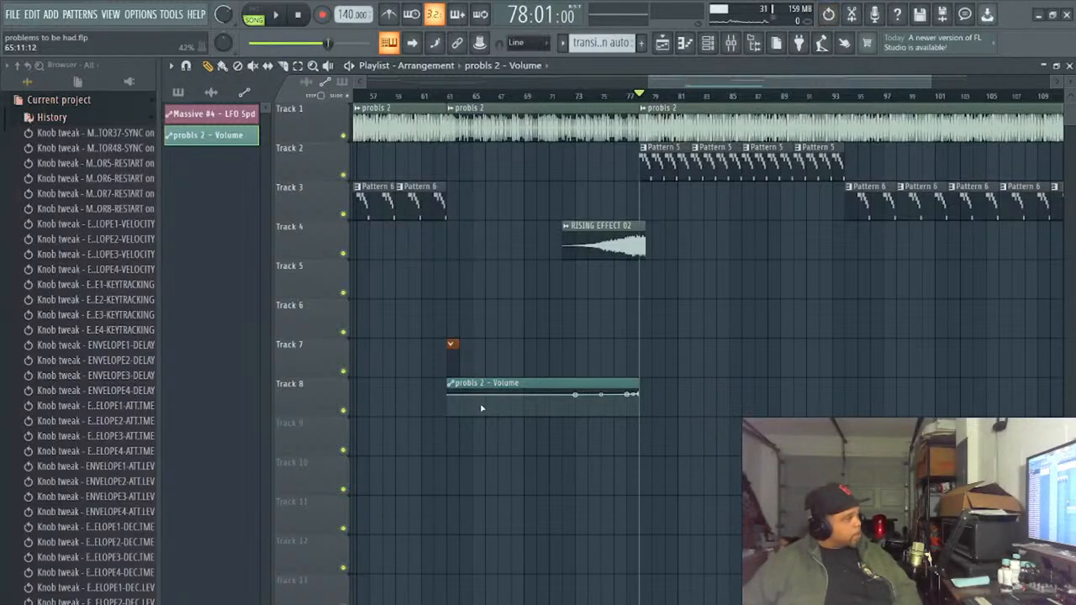
key(ctrl+z)
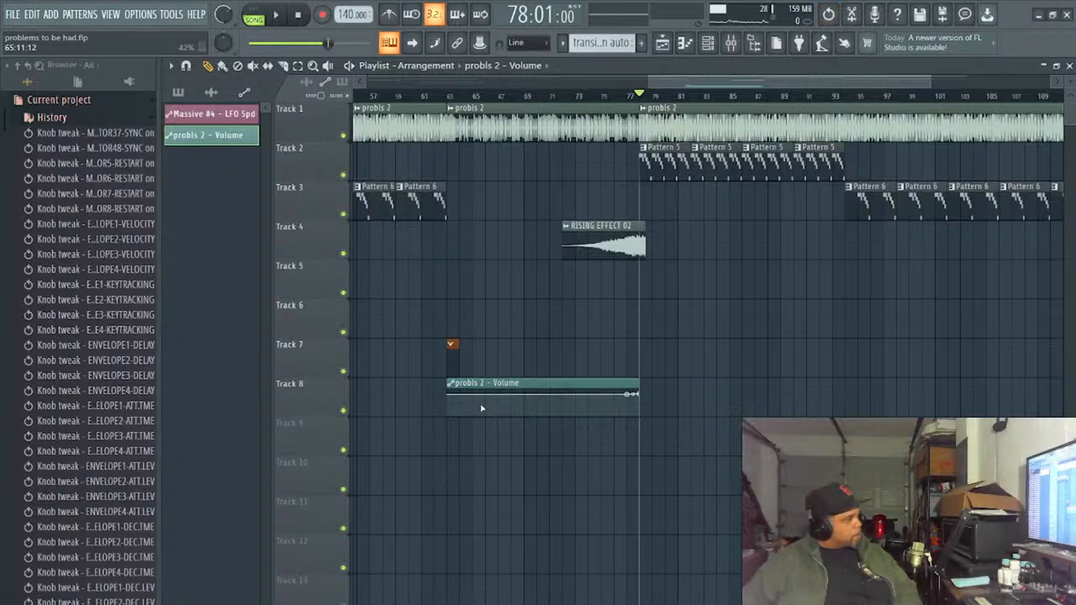
key(ctrl+z)
key(ctrl+z)
key(ctrl+z)
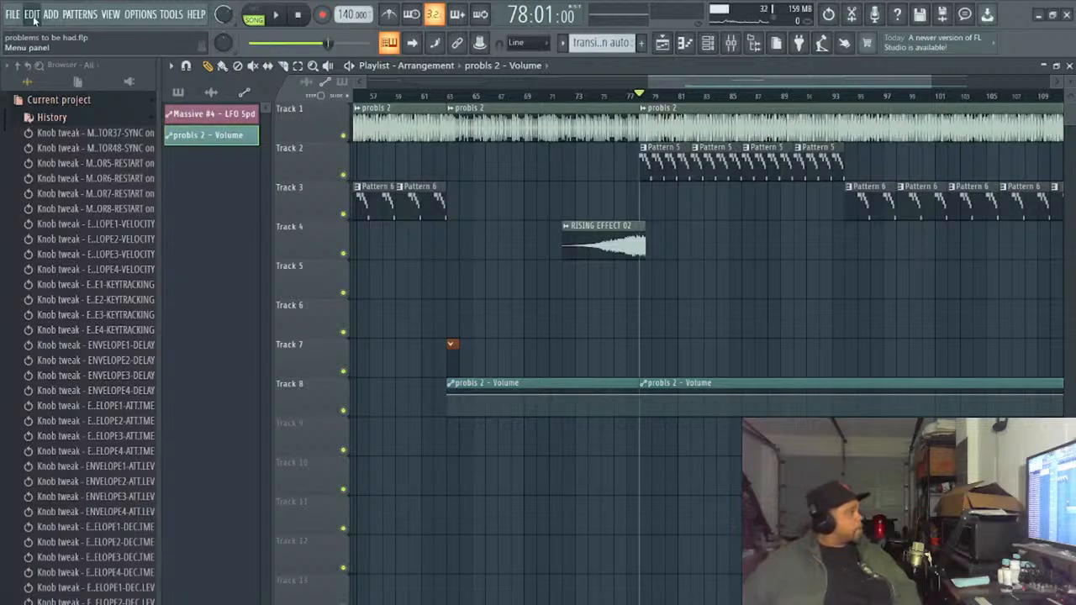
key(ctrl+z)
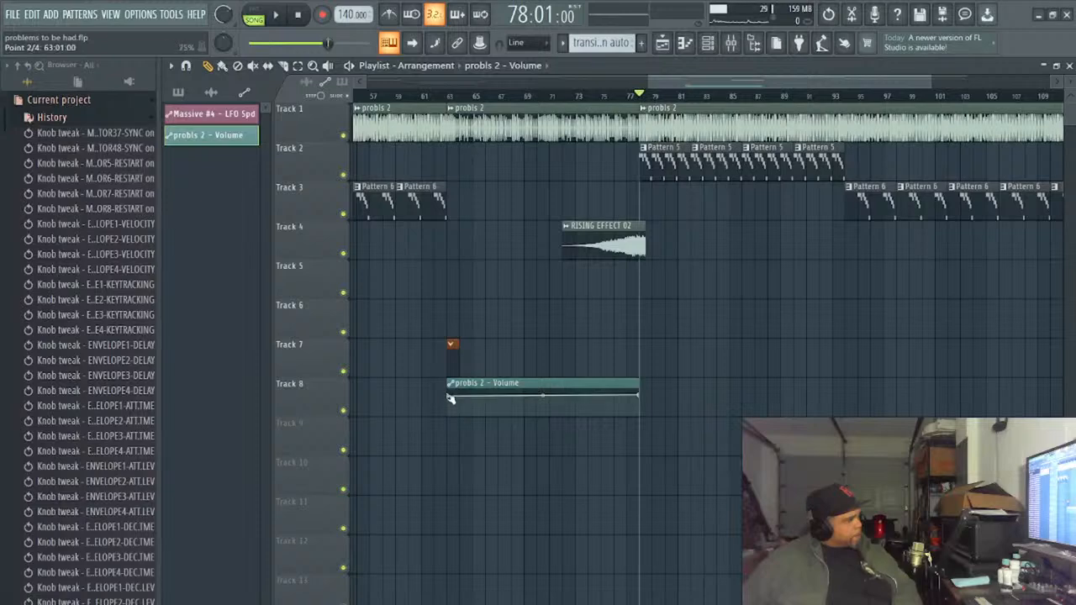
- Adjust the starting volume point at bar 63, add a slightly lower point at bar 64, and add points at bars 68 and 75
drag(450, 398, 450, 396)
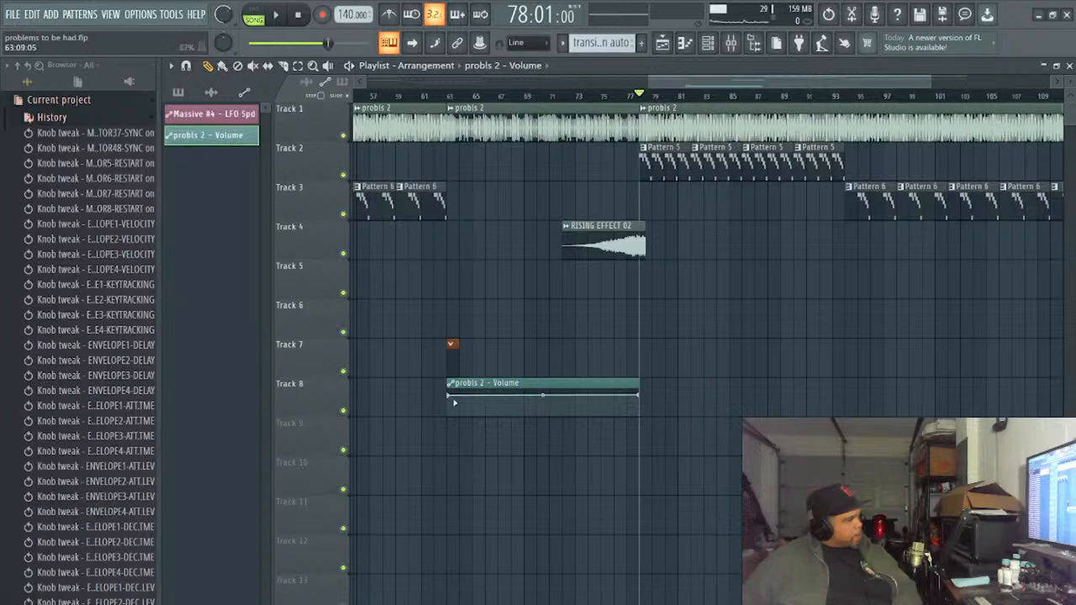
right_click(459, 396)
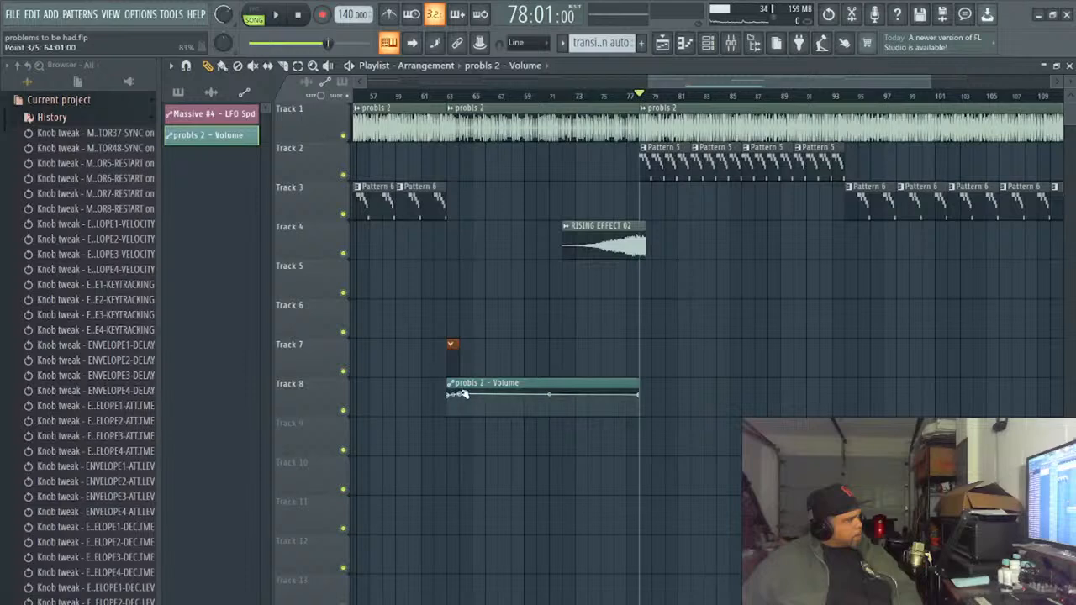
drag(459, 397, 461, 398)
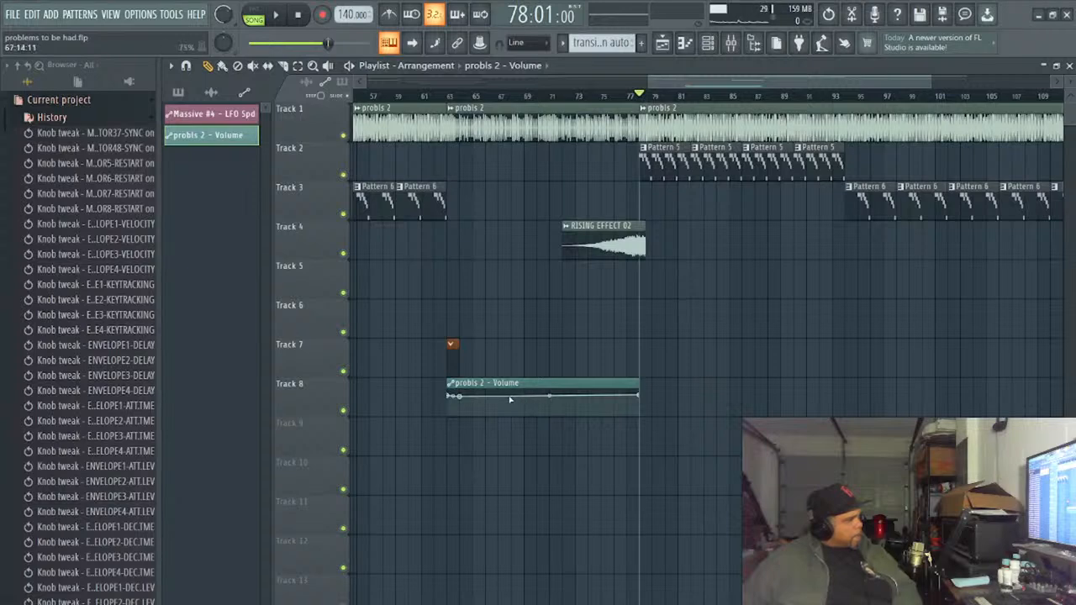
right_click(510, 397)
right_click(601, 396)
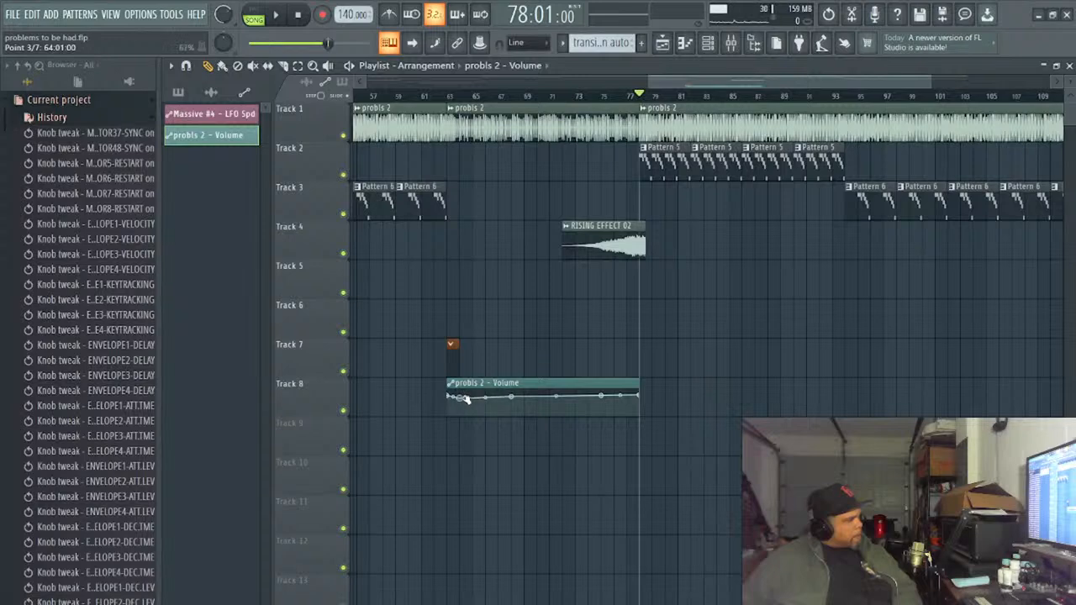
- Spread the fade by positioning volume points at bars 67 and 72, with the lowest at bar 72 at about 44%
drag(464, 397, 489, 397)
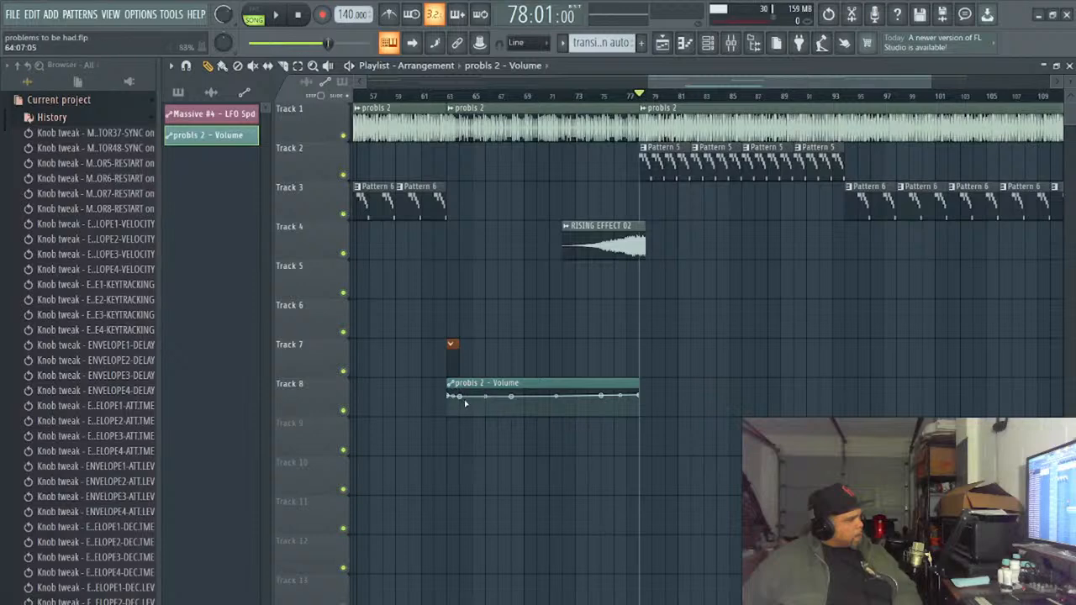
drag(465, 403, 499, 401)
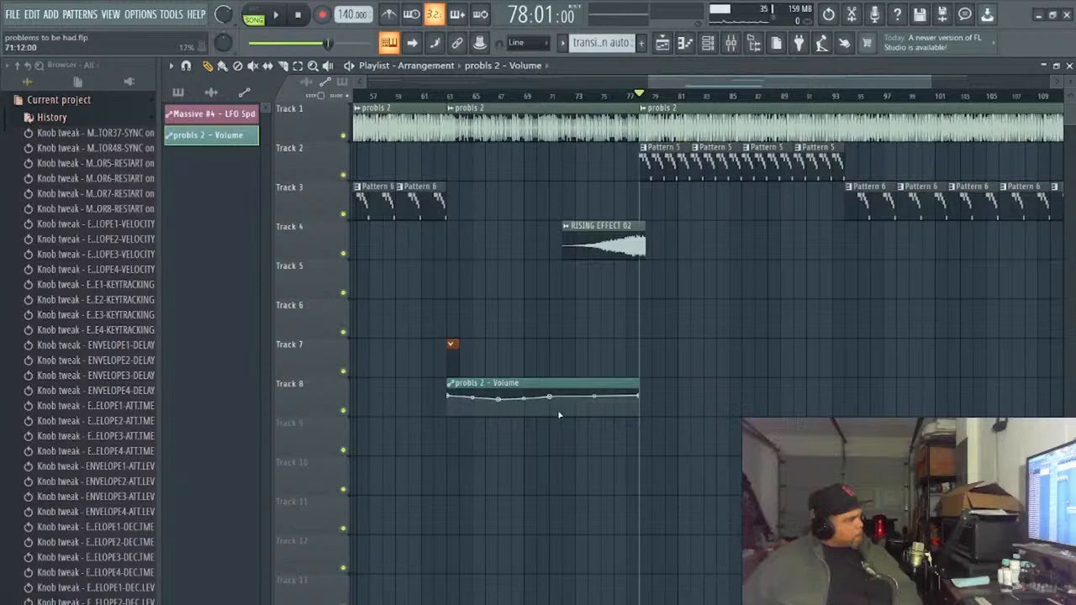
drag(552, 402, 562, 404)
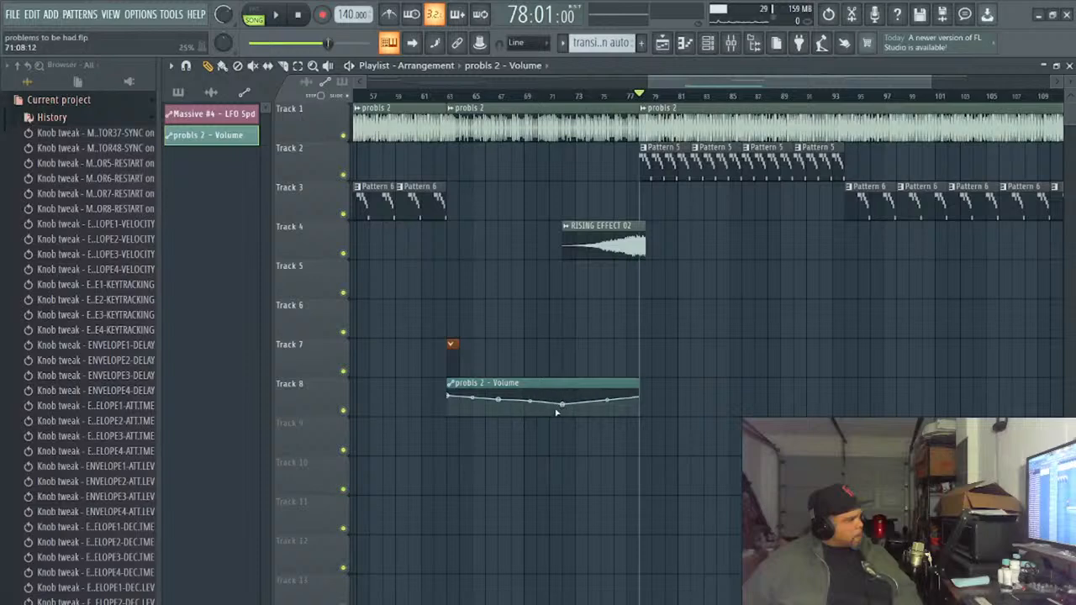
- Add a volume point at bar 77, adjust the curve tension between bars 72 and 77, and lower the bar 72 point further
click(603, 406)
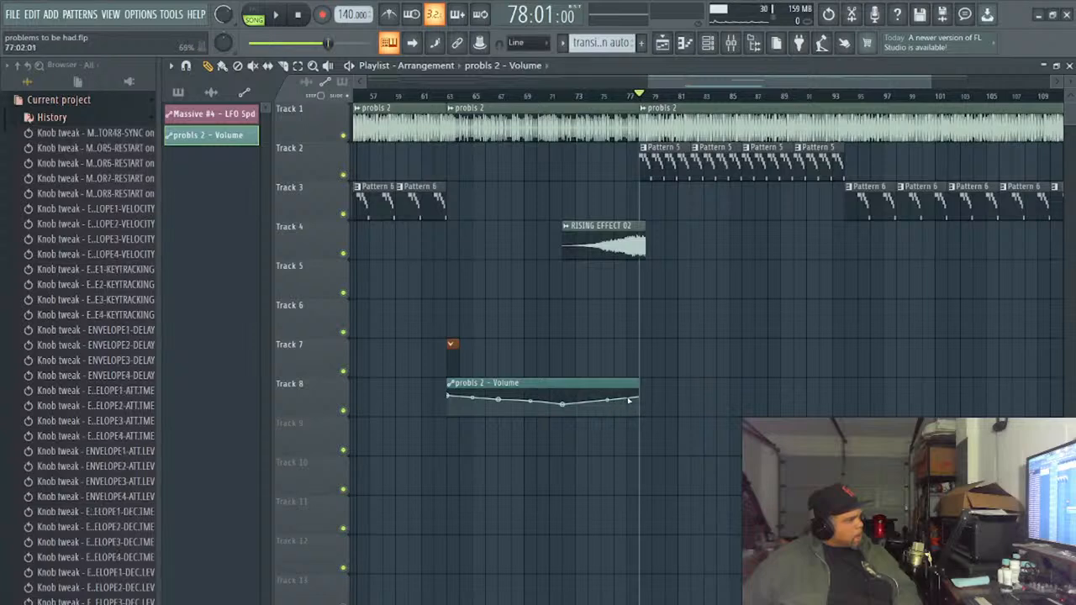
right_click(627, 399)
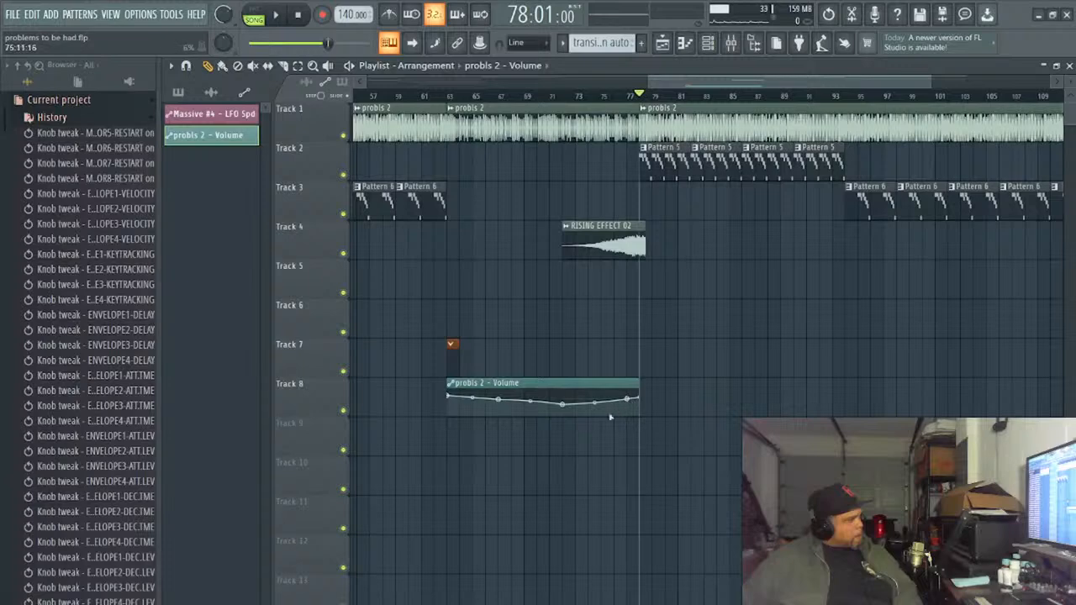
click(595, 404)
click(594, 404)
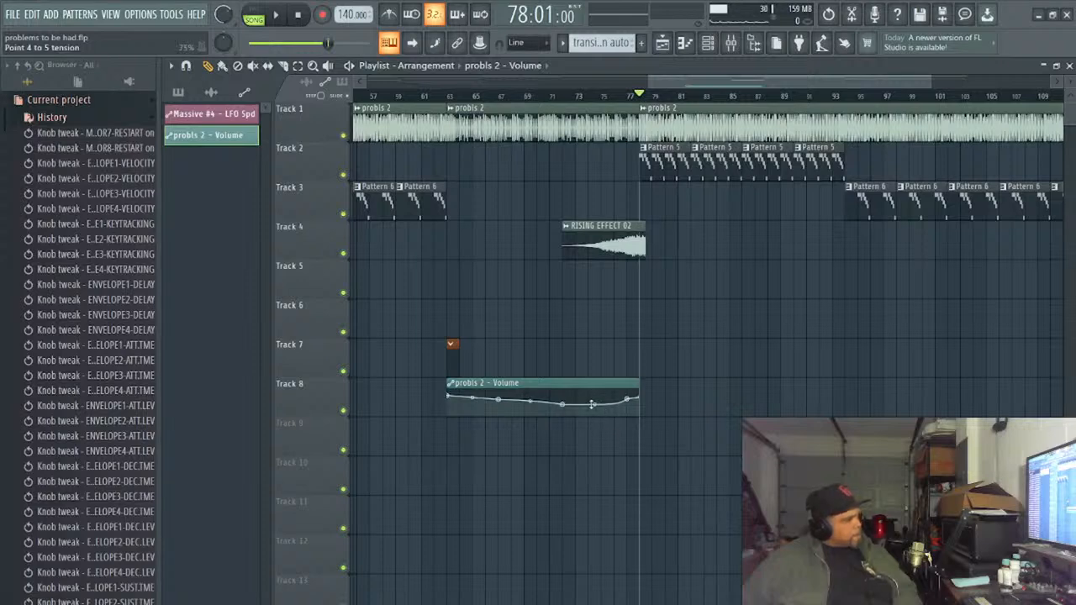
drag(593, 406, 593, 400)
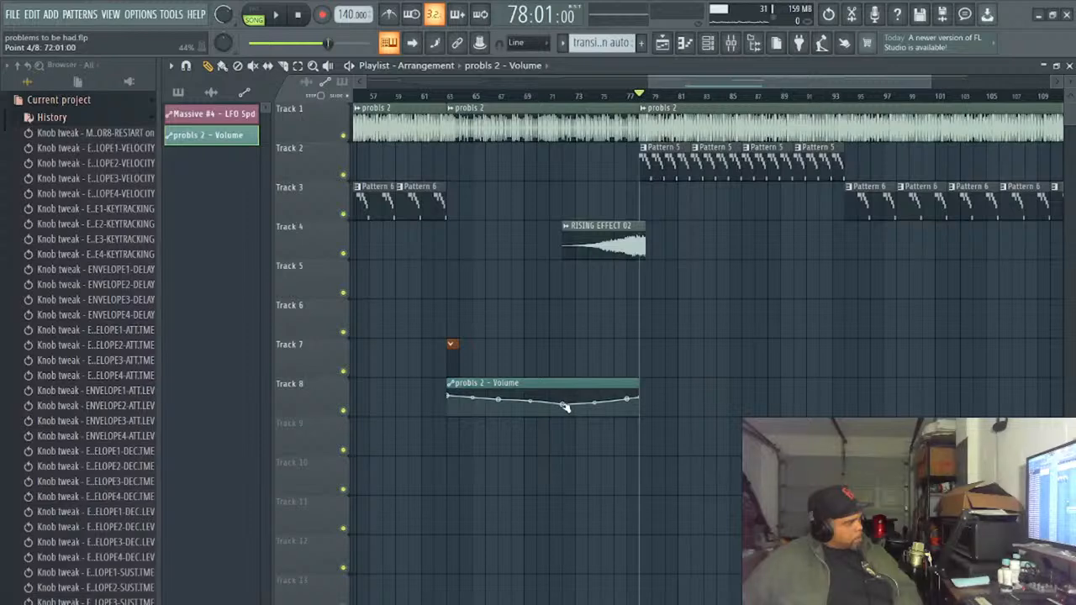
drag(565, 407, 569, 409)
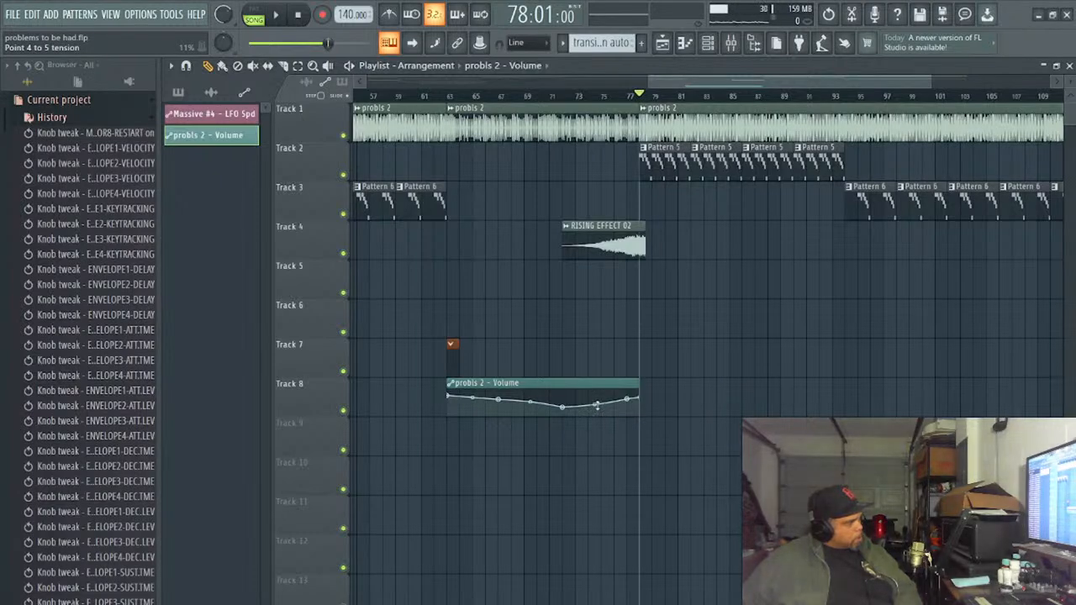
- Try a steeper closing ramp by placing the lowest volume point at bar 76 and adding points between it and bar 78
drag(606, 407, 612, 413)
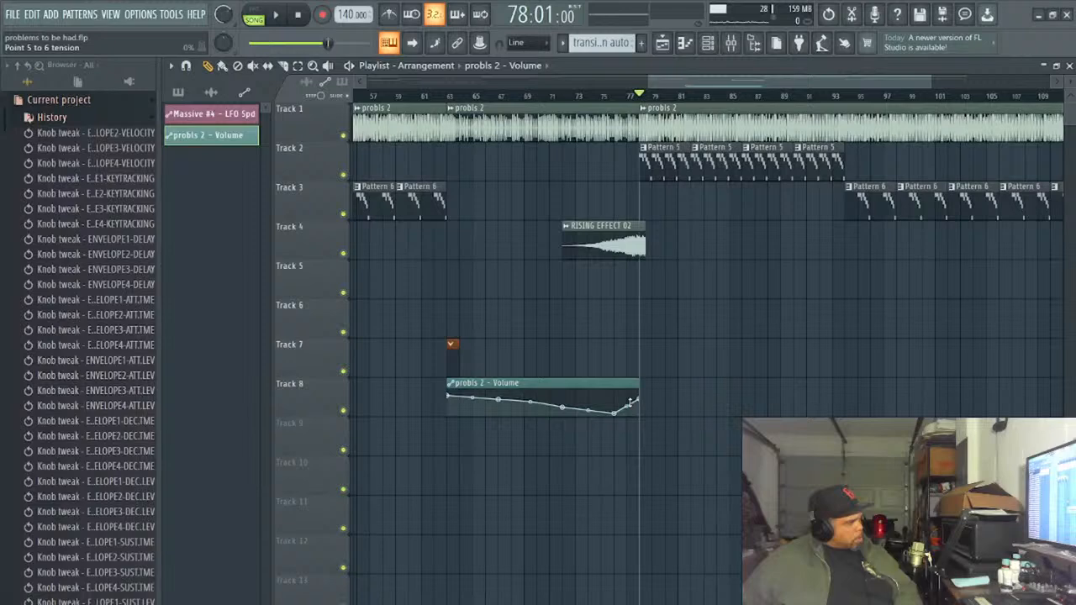
click(630, 403)
click(632, 406)
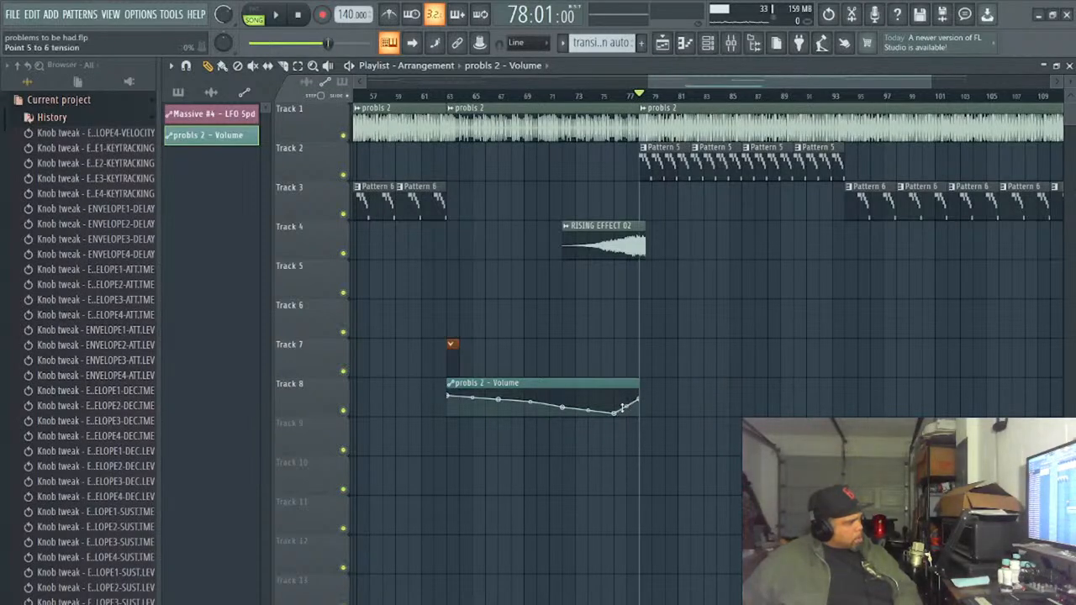
right_click(628, 406)
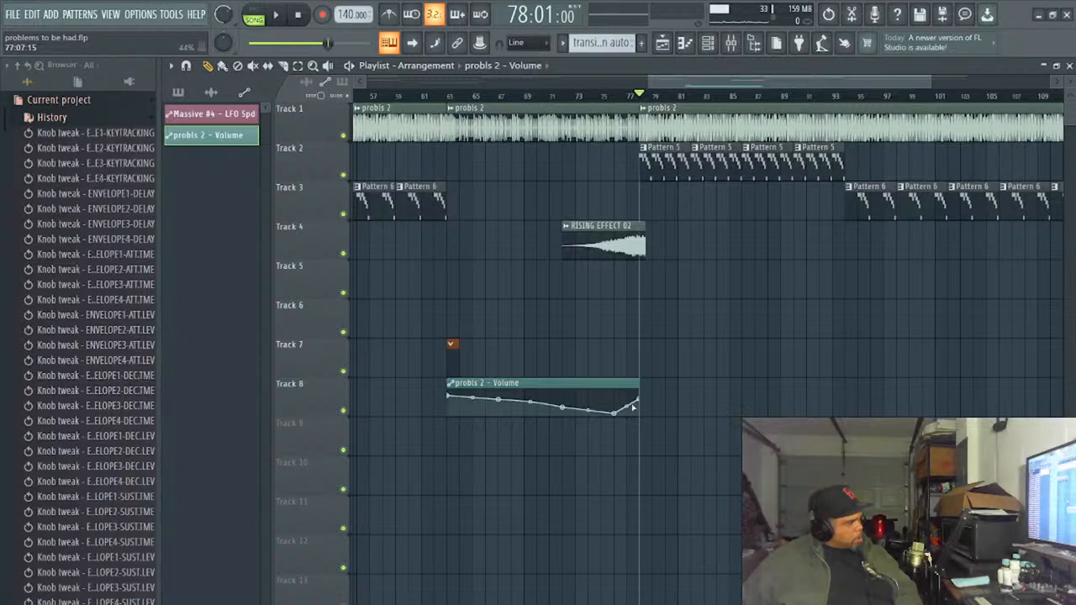
right_click(632, 404)
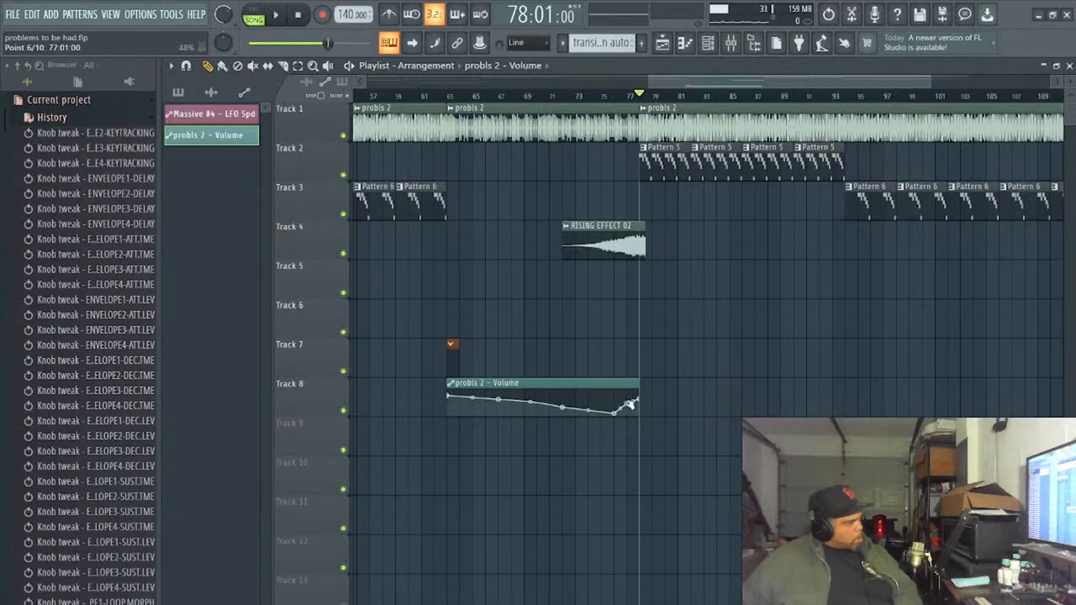
mouse_move(629, 405)
mouse_down()
mouse_move(638, 415)
mouse_move(639, 400)
mouse_up()
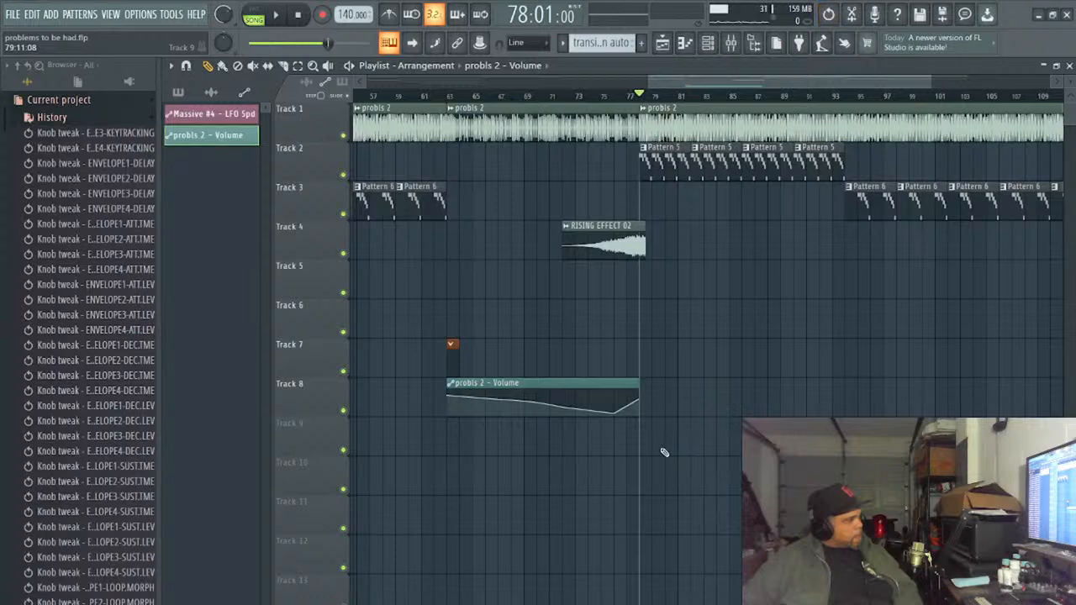
- Undo the steeper ramp edits and place another probls 2 - Volume clip starting at bar 78
key(ctrl+z)
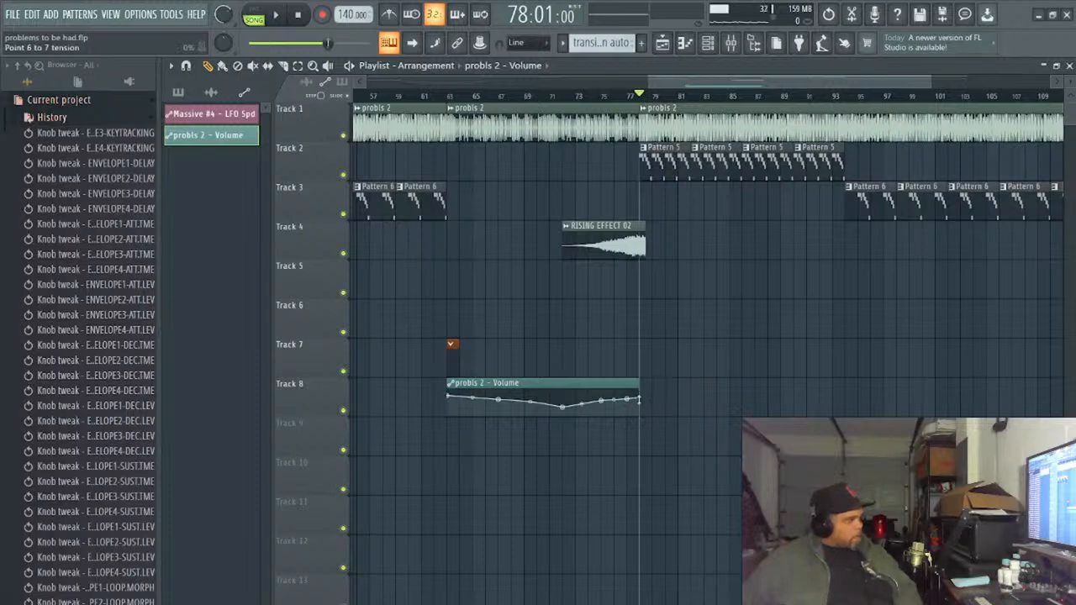
click(644, 402)
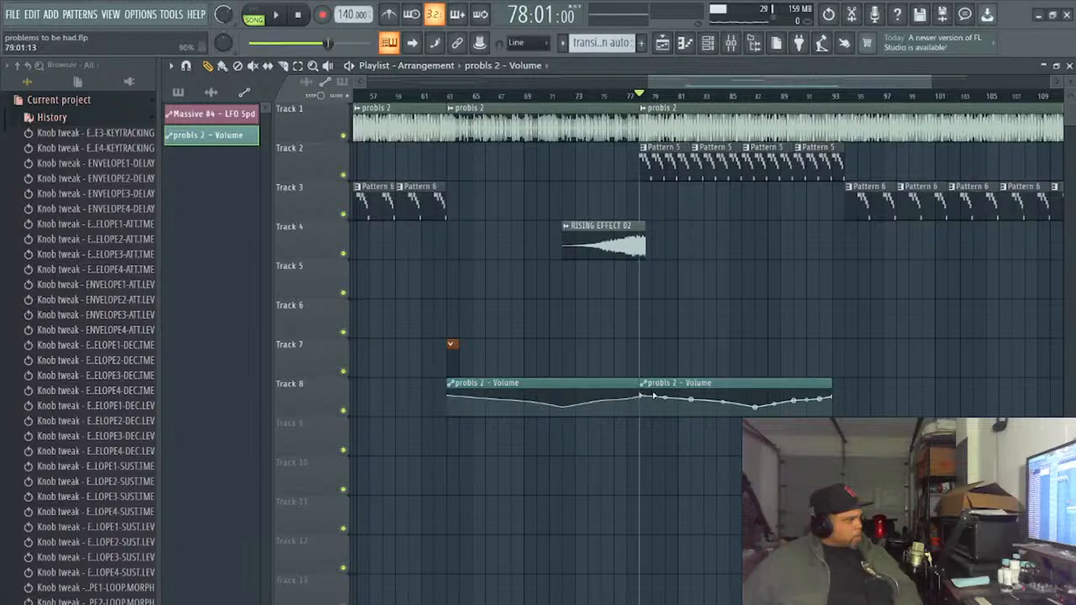
- Add a raised volume point one bar into the automation curve and remove the extra probls 2 - Volume clip starting at bar 78
right_click(660, 391)
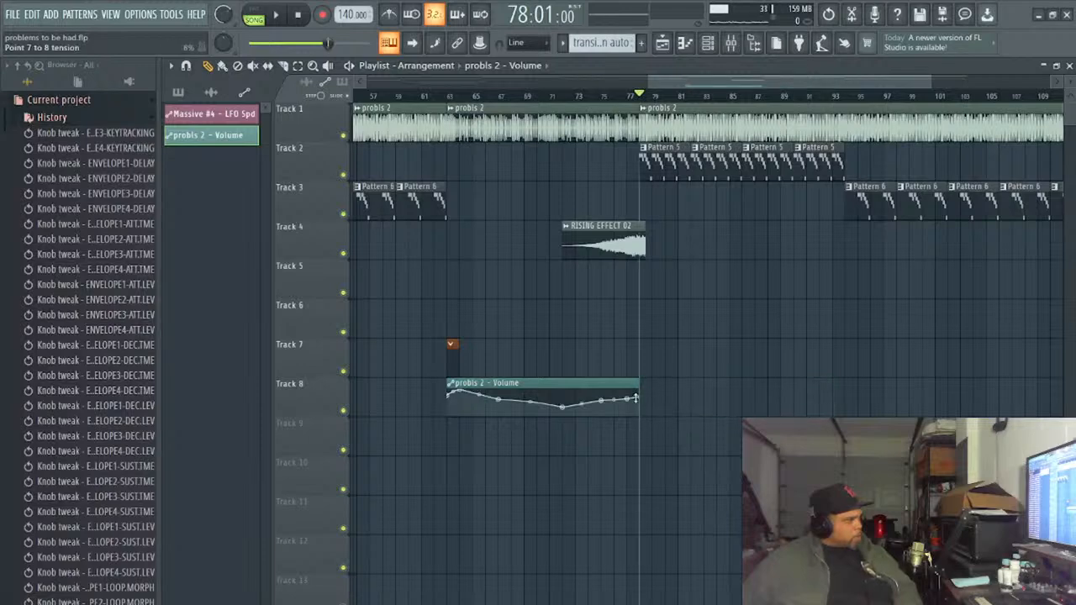
click(642, 399)
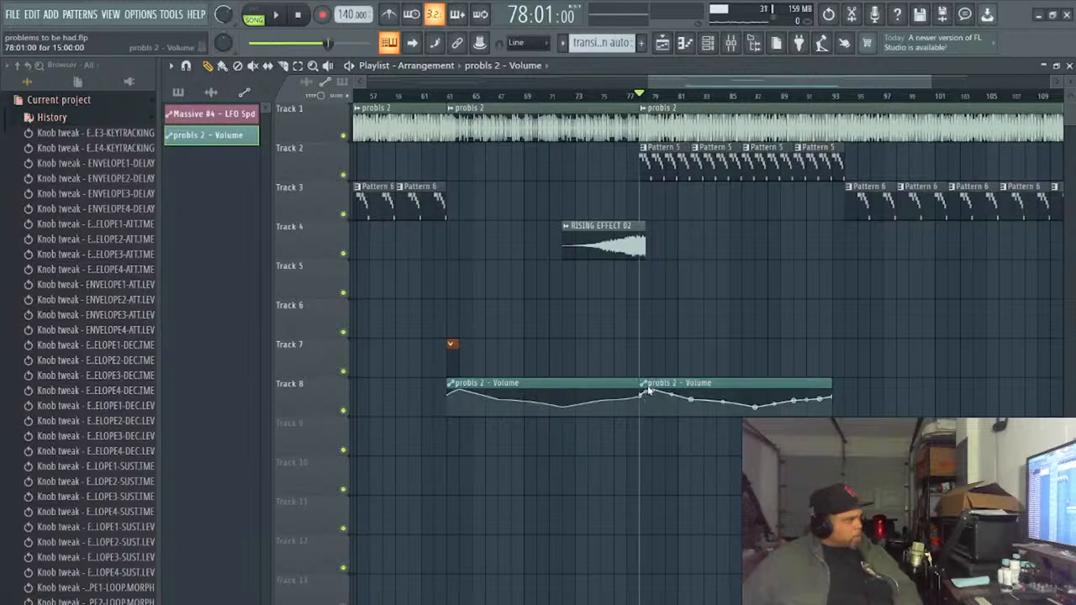
right_click(658, 388)
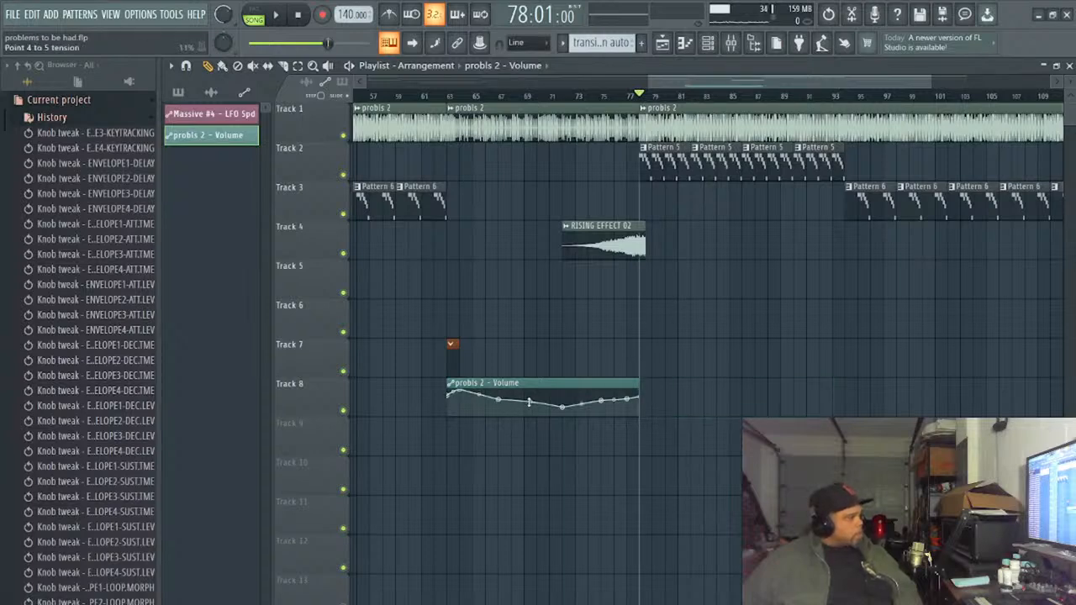
- Place the lowest volume point near bar 76 and bend the closing segment so the volume rises sharply just before bar 78
drag(529, 402, 618, 409)
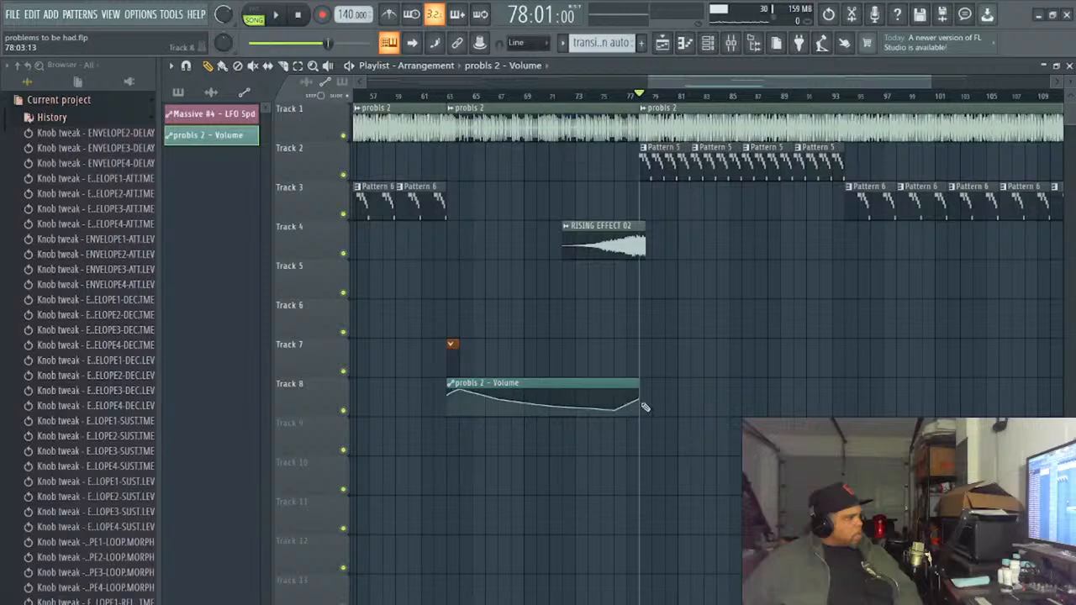
drag(641, 405, 642, 399)
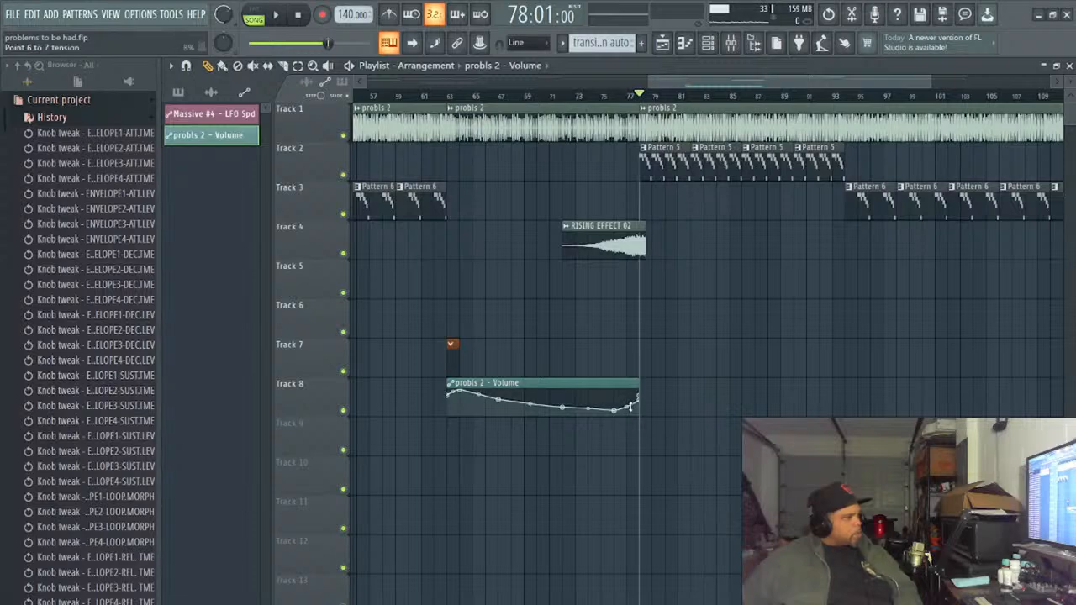
drag(625, 408, 625, 406)
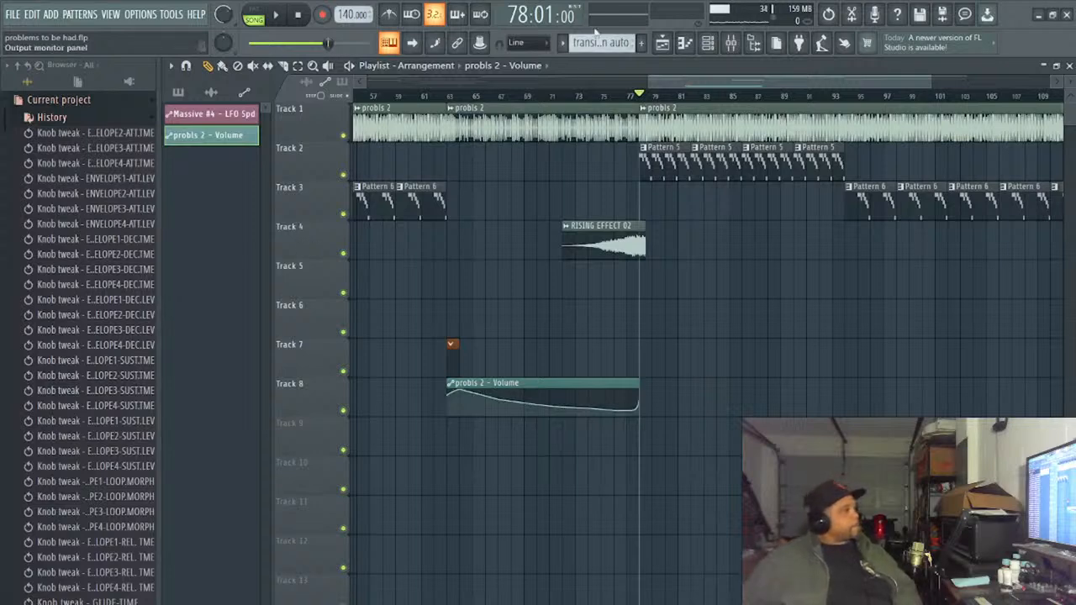
drag(734, 86, 274, 19)
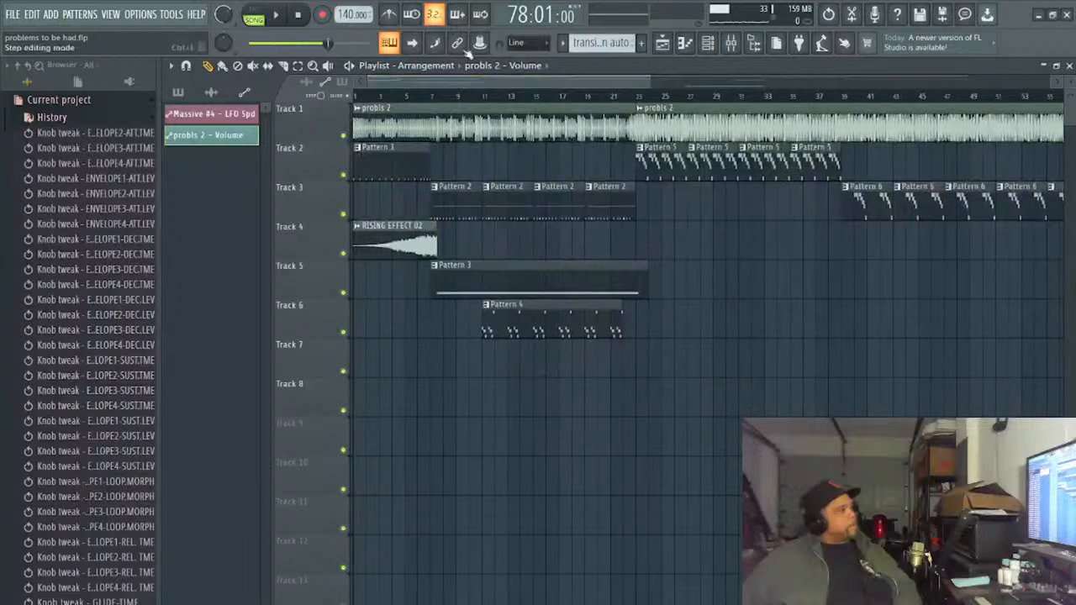
drag(651, 83, 1056, 88)
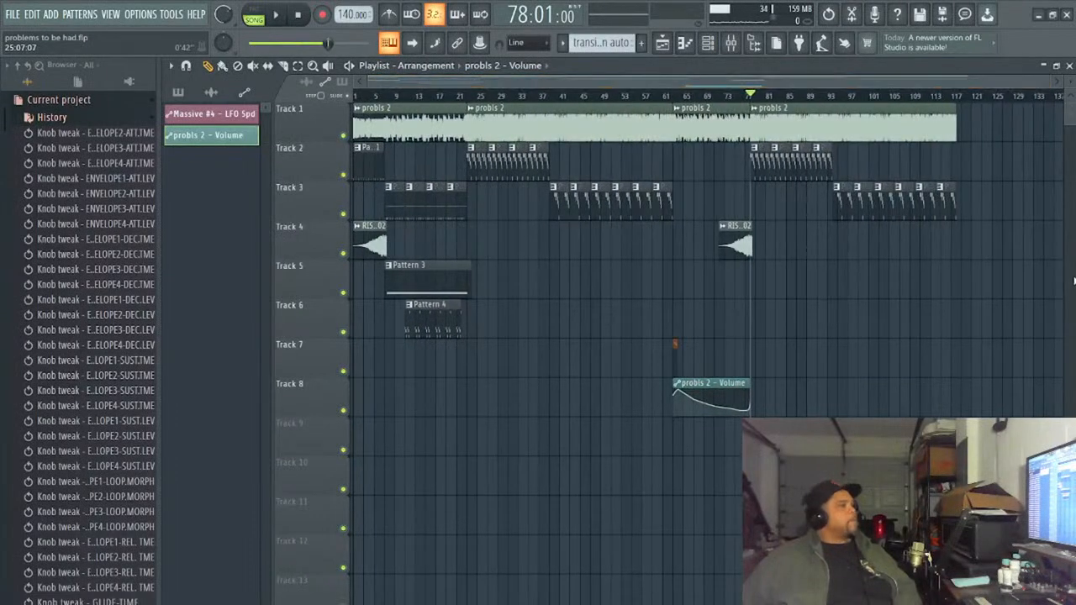
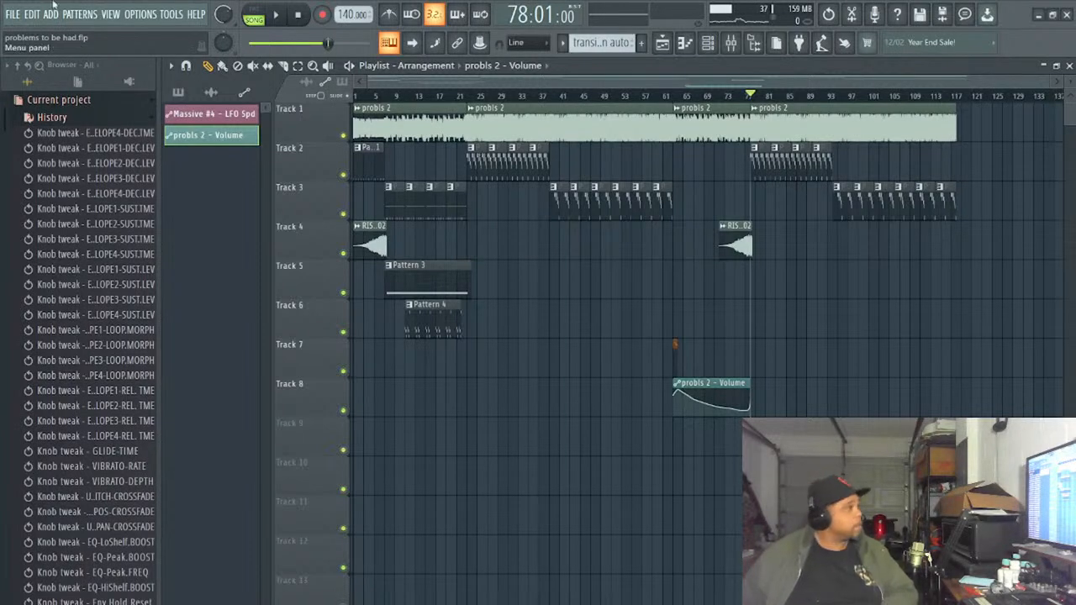
- Restart song playback from the beginning and set the master volume to 107%
click(298, 14)
click(278, 15)
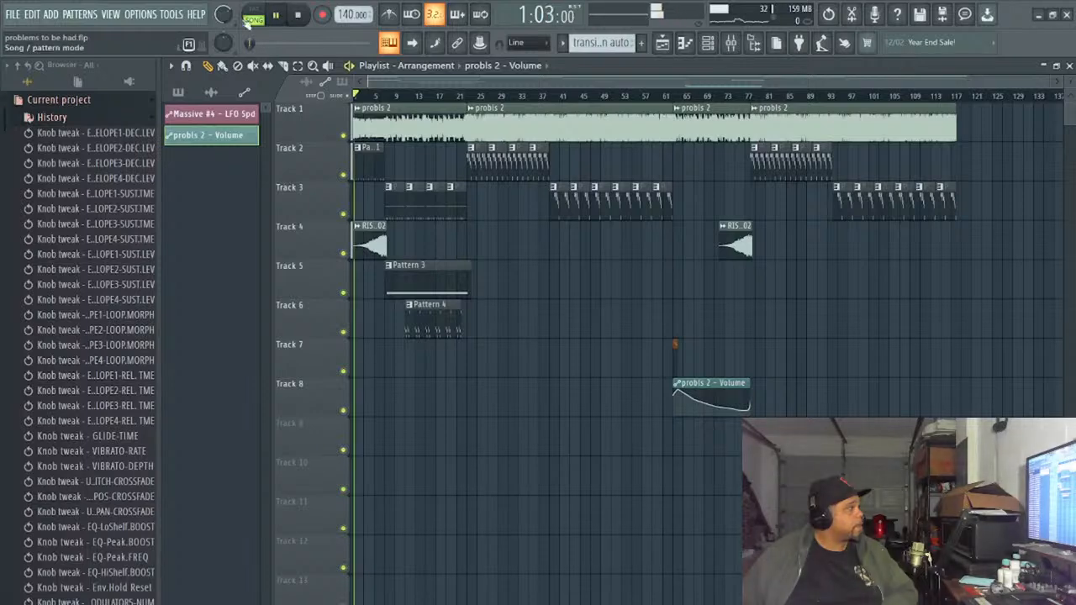
drag(223, 14, 223, 12)
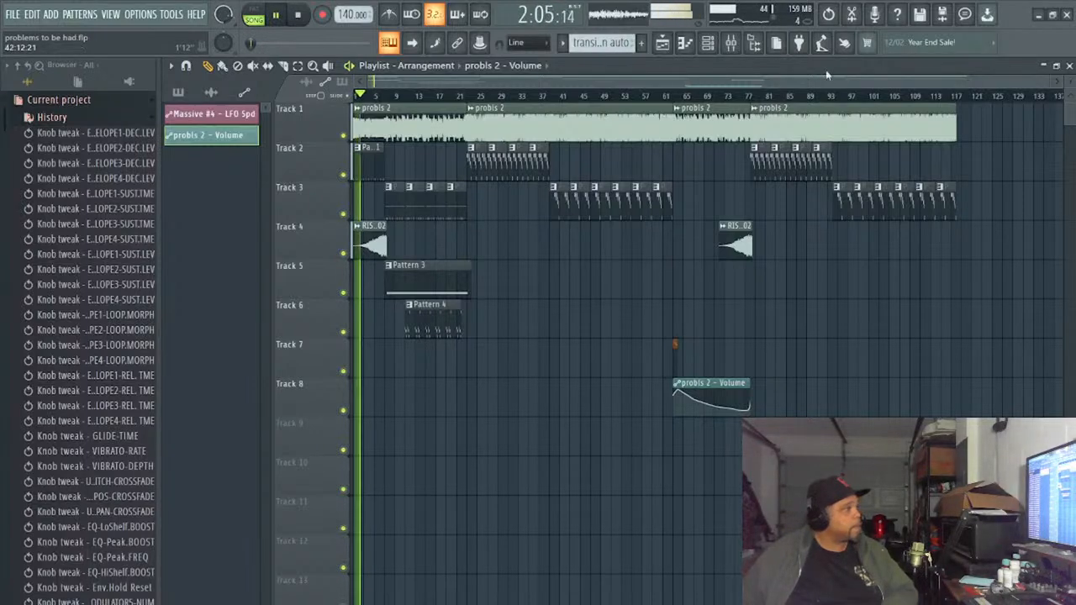
- Bring up the mixer and reposition it so the channel strips and faders can be reached
click(709, 44)
click(709, 43)
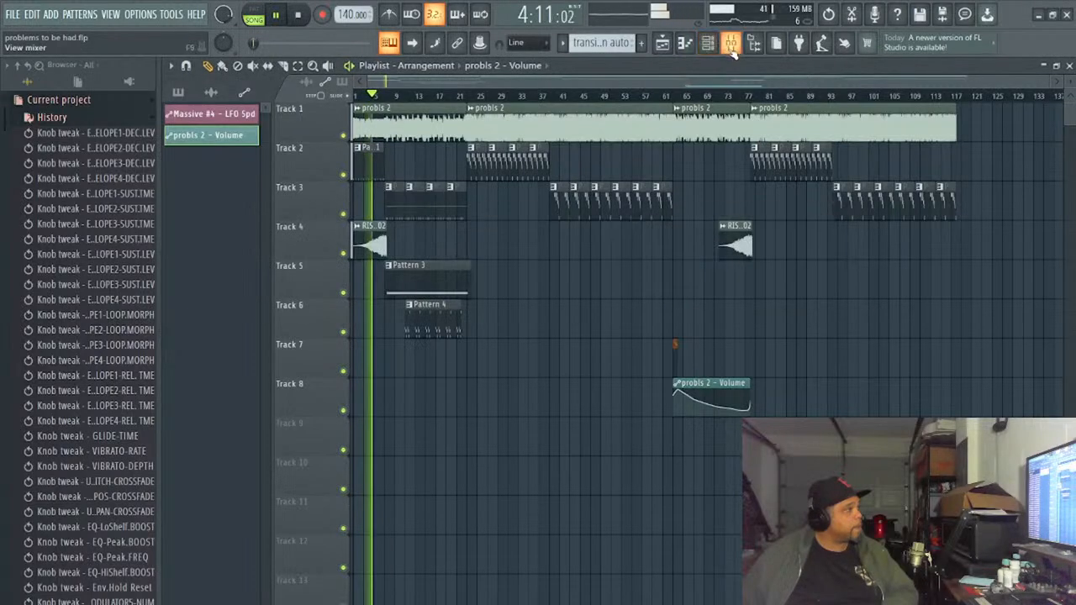
click(732, 44)
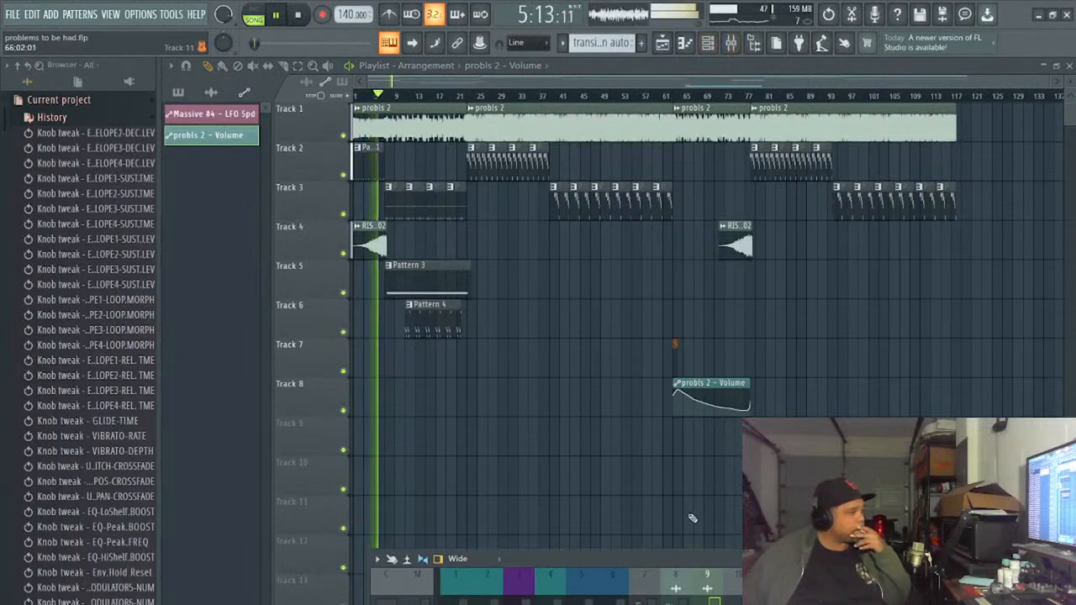
drag(675, 555, 652, 387)
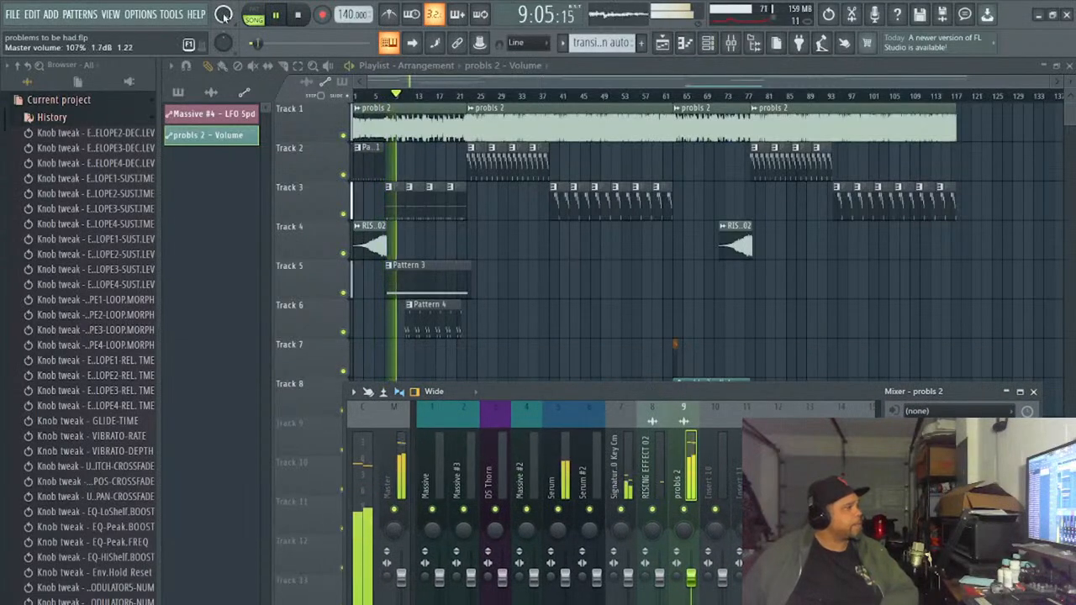
- Open the Fruity Compressor on the Massive #3 mixer track and set its gain to 9.2 dB
click(393, 458)
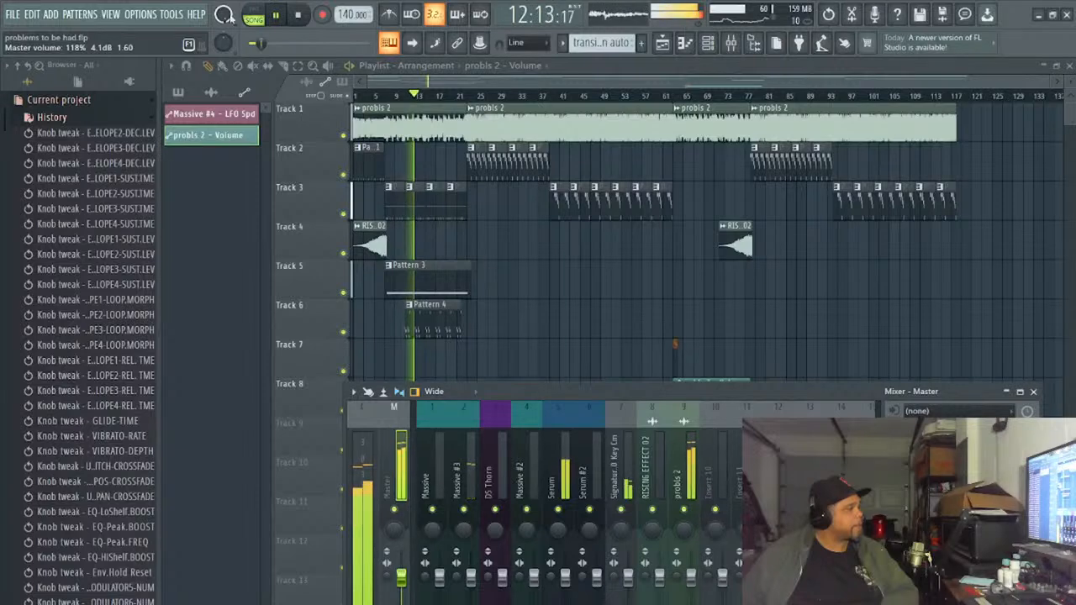
click(460, 460)
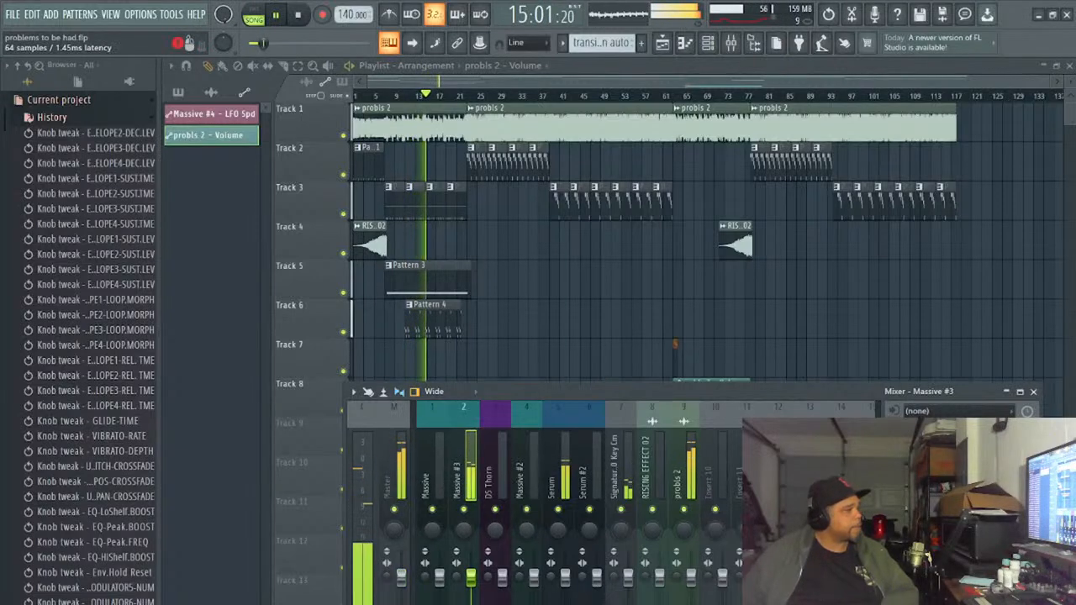
click(950, 434)
mouse_move(531, 252)
mouse_down()
mouse_move(538, 258)
mouse_move(536, 248)
mouse_up()
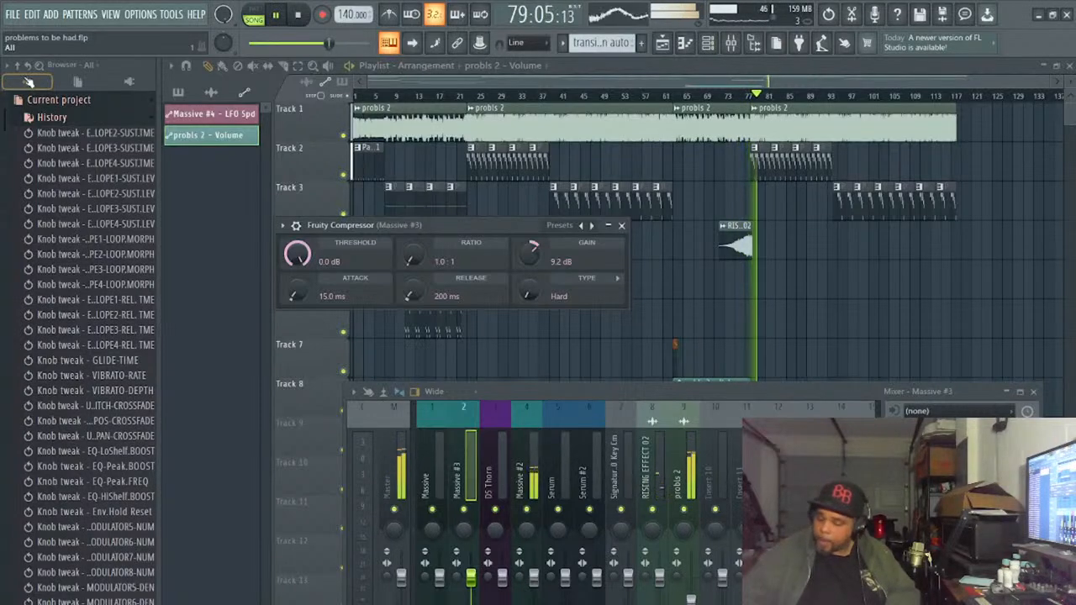
- Save the project and raise the probls 2 mixer fader to match the level of the neighbouring tracks
key(ctrl+s)
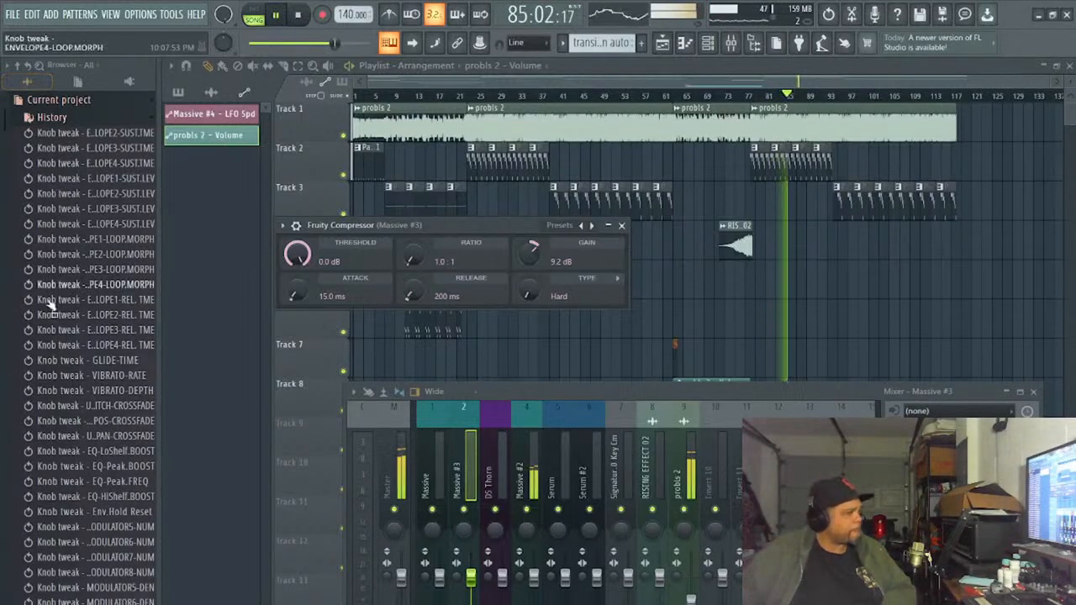
drag(691, 396, 688, 365)
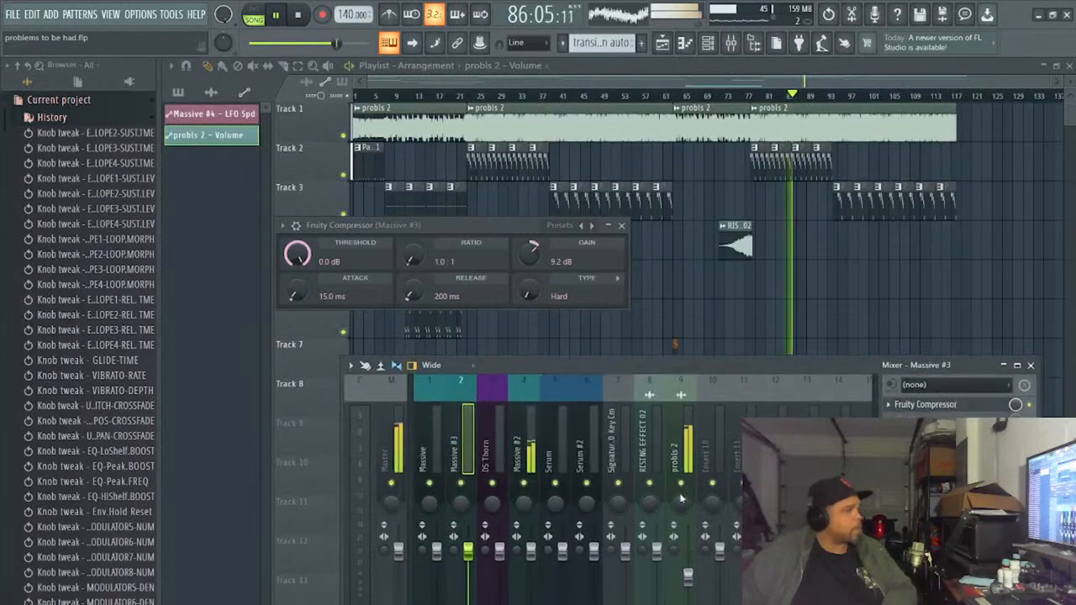
drag(688, 577, 687, 551)
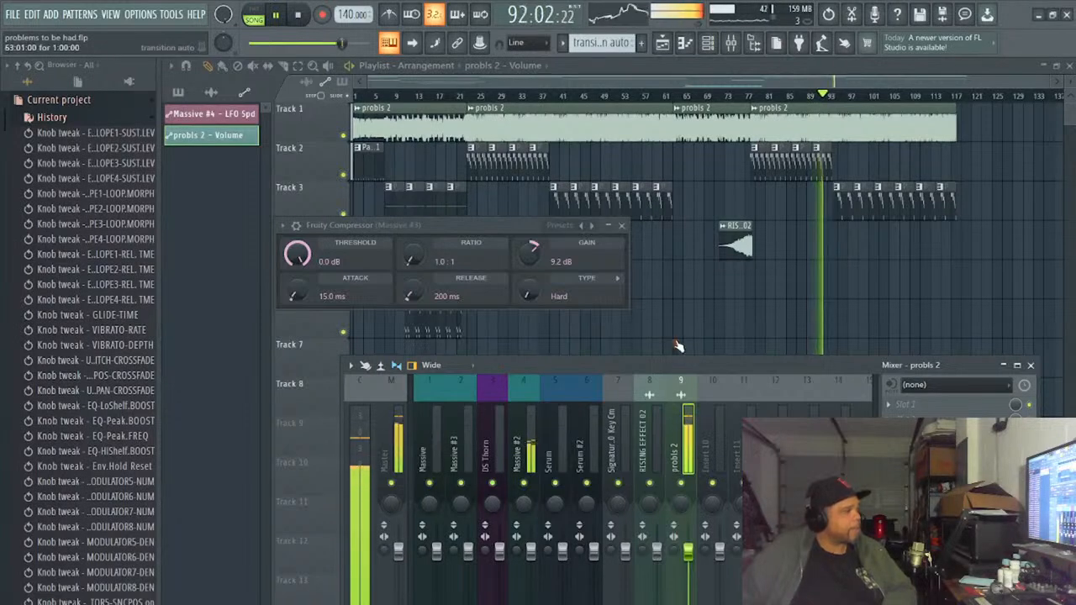
- Undo the stray probls 2 - Volume clip on Track 6 and remove the transition auto clip at bar 63
key(F12)
click(675, 318)
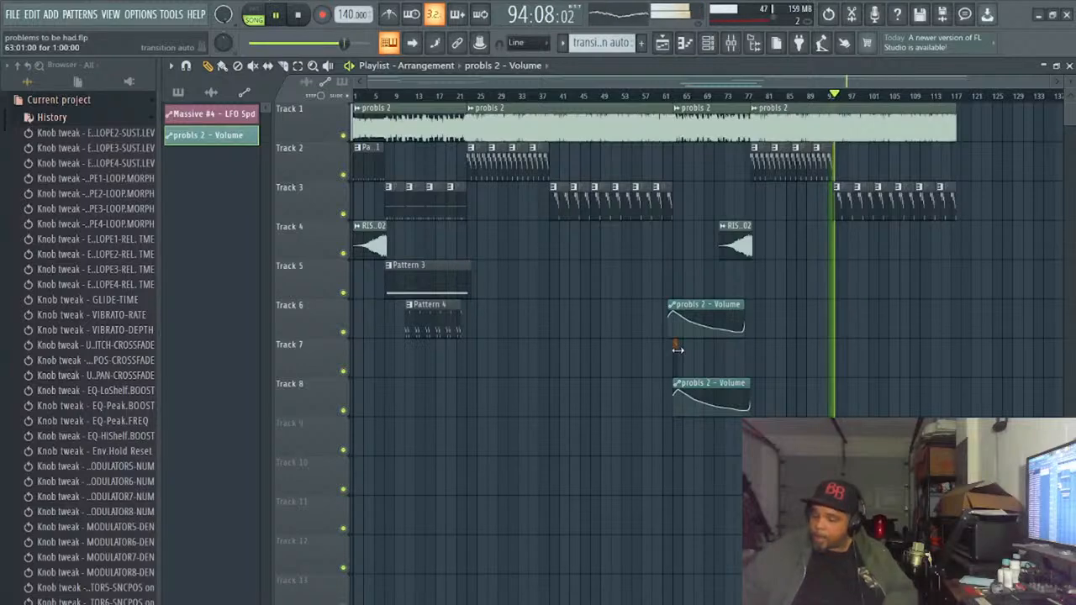
key(ctrl+z)
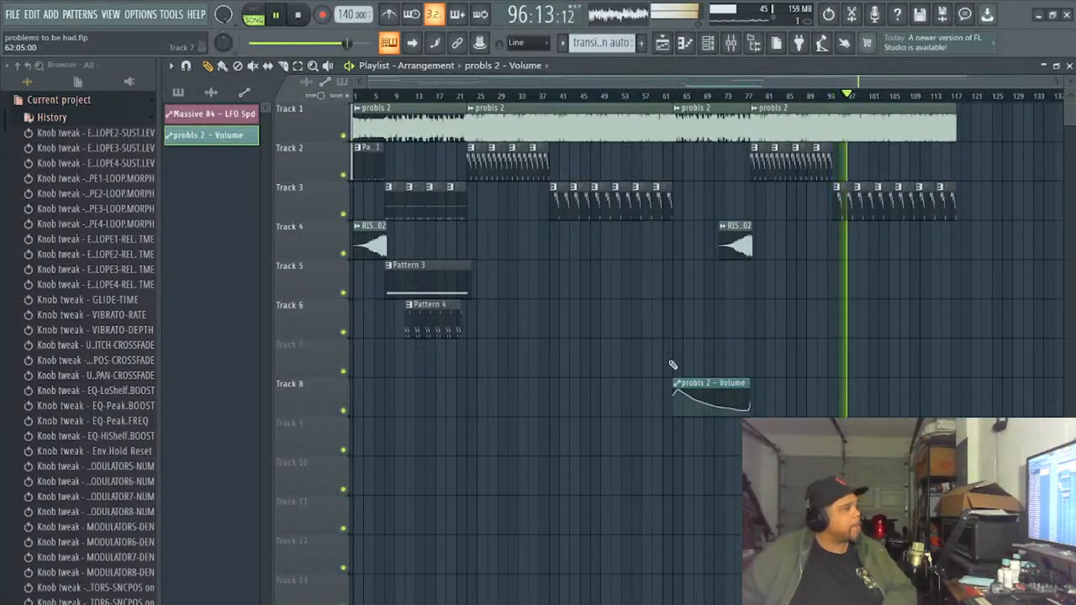
- Record a probls 2 mixer fader move into the transition auto pattern at bar 78, starting playback from bar 76
click(299, 13)
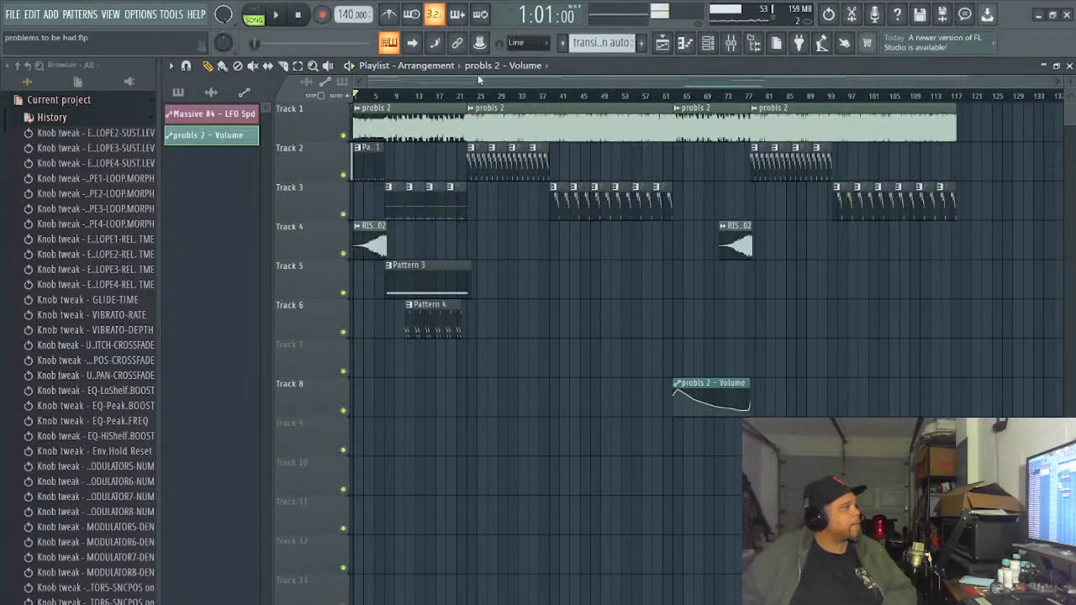
click(742, 98)
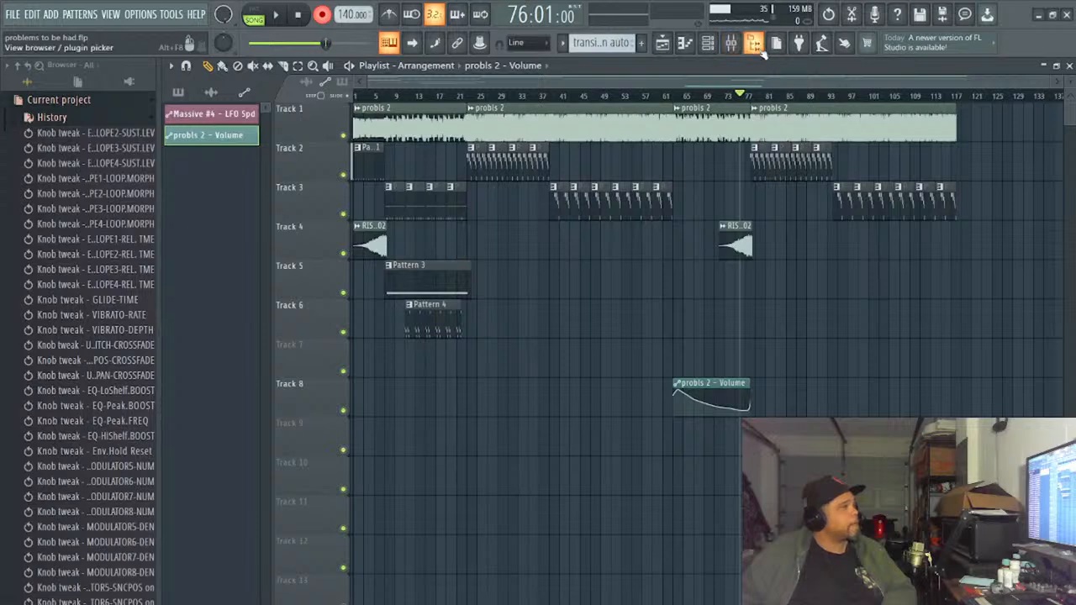
click(732, 44)
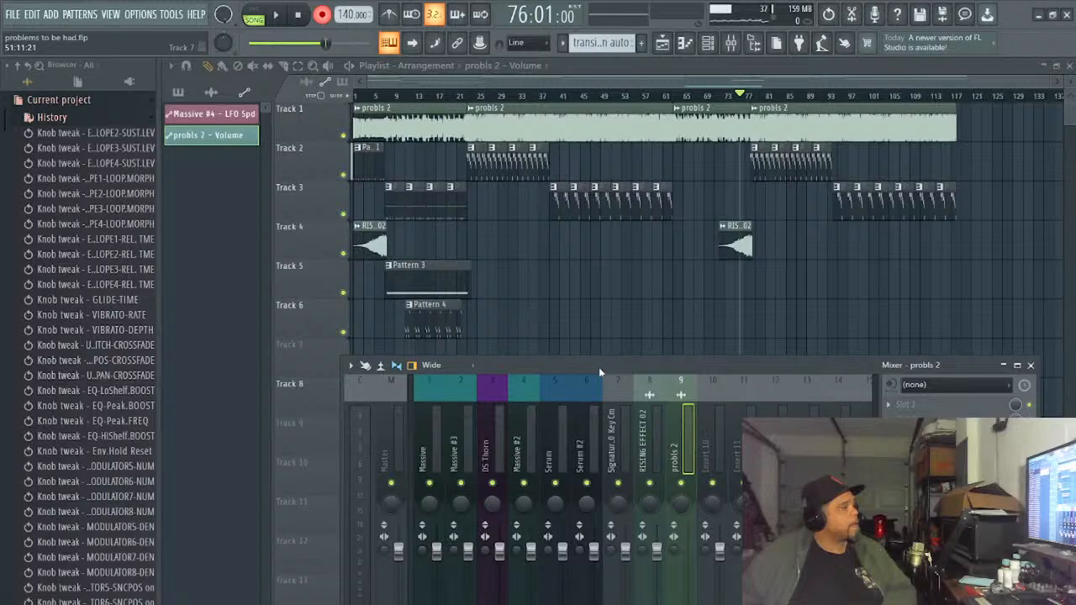
drag(598, 366, 528, 439)
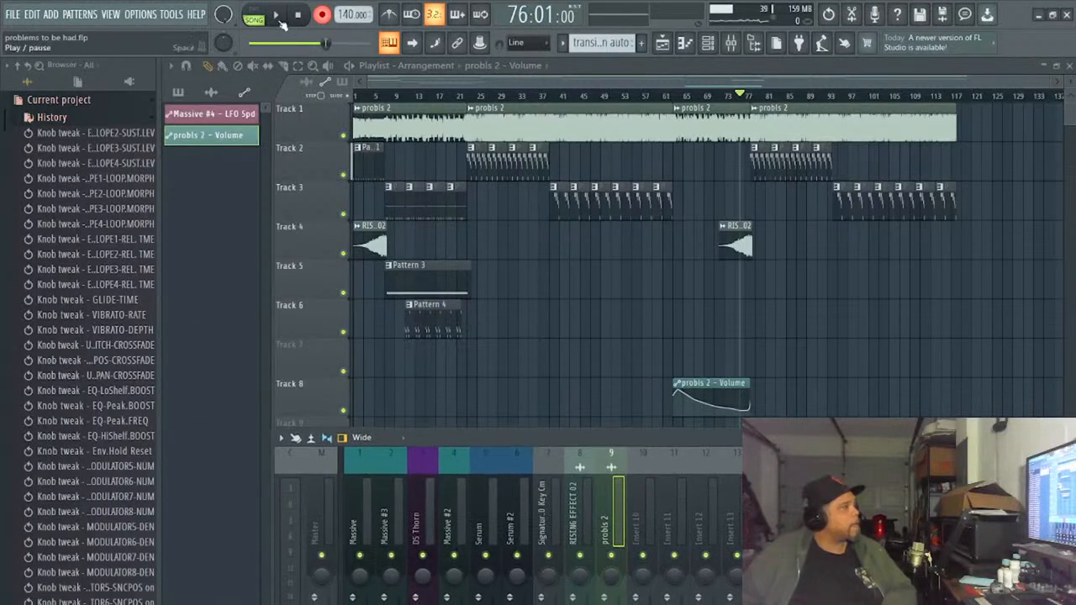
drag(487, 452, 177, 120)
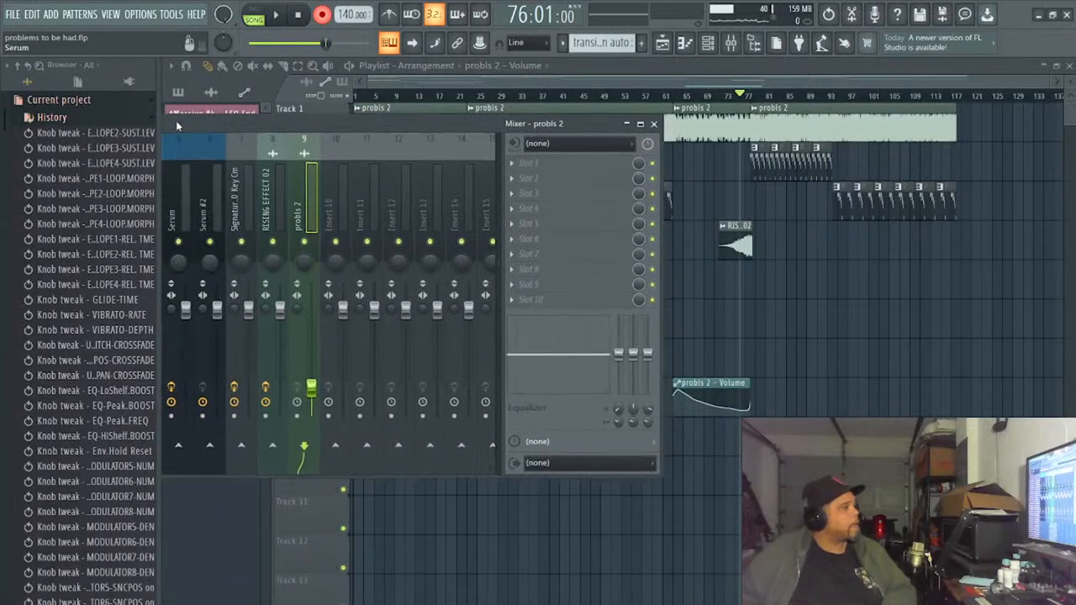
click(277, 15)
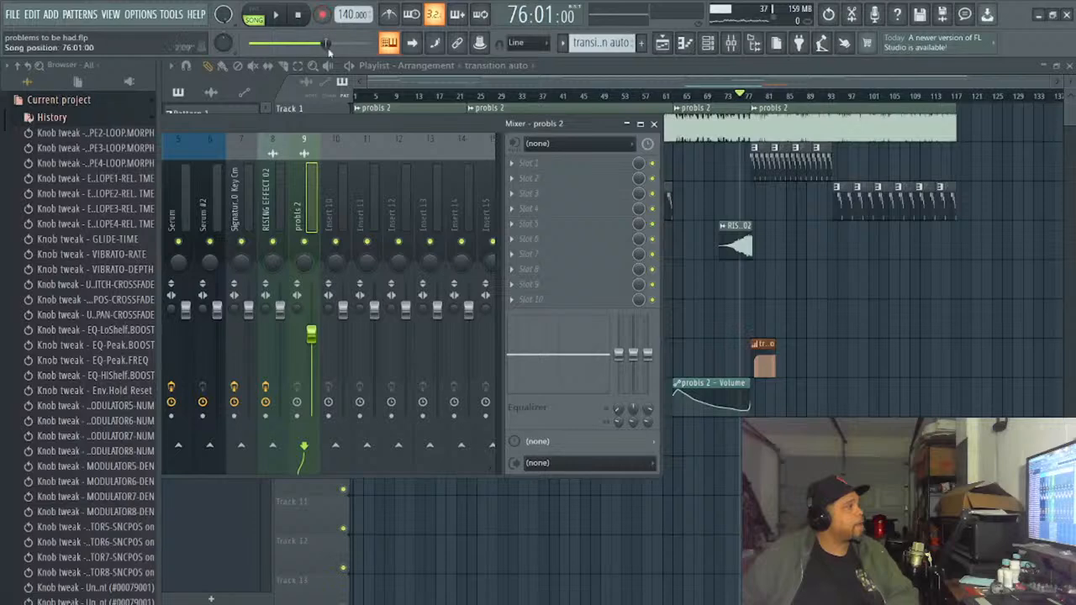
- Play the song from bar 55 through the transition with the mixer open, and save the project
click(635, 98)
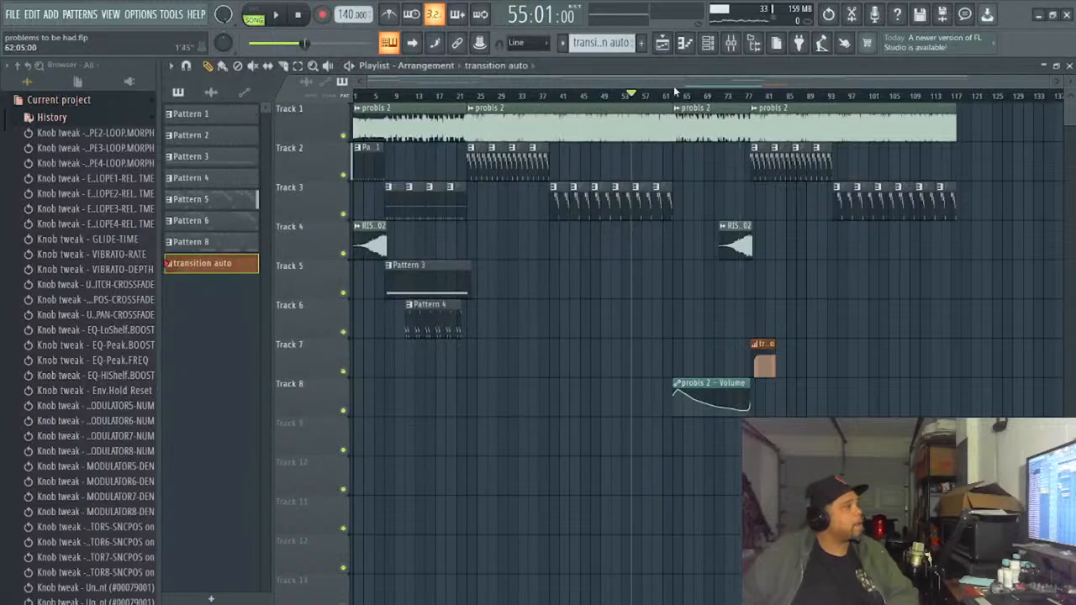
click(730, 43)
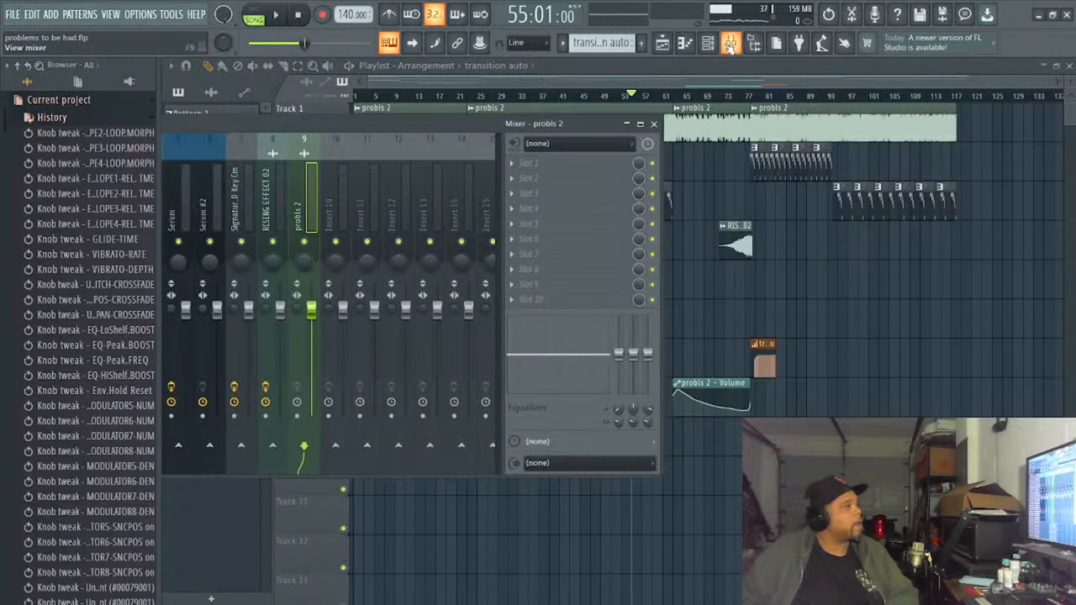
click(277, 16)
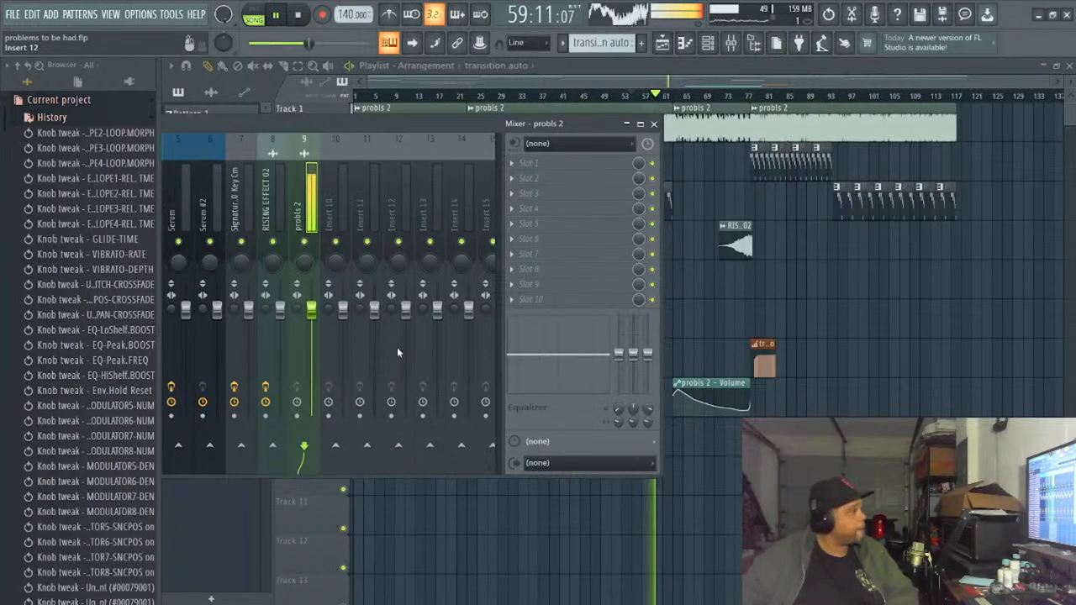
key(ctrl+s)
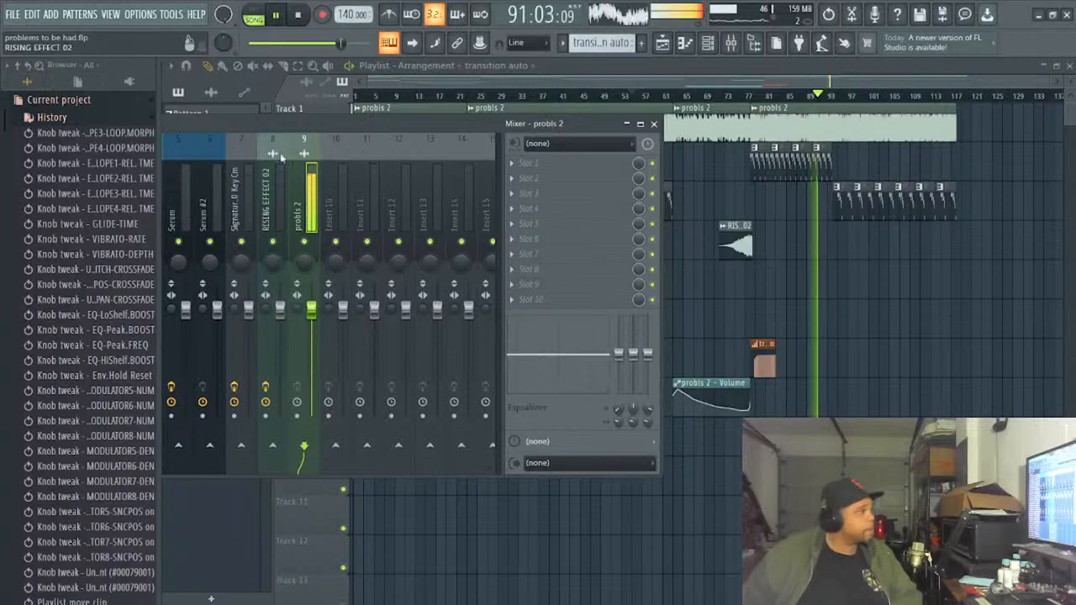
- Show the Unsorted channel group in the channel rack and close the mixer
click(799, 43)
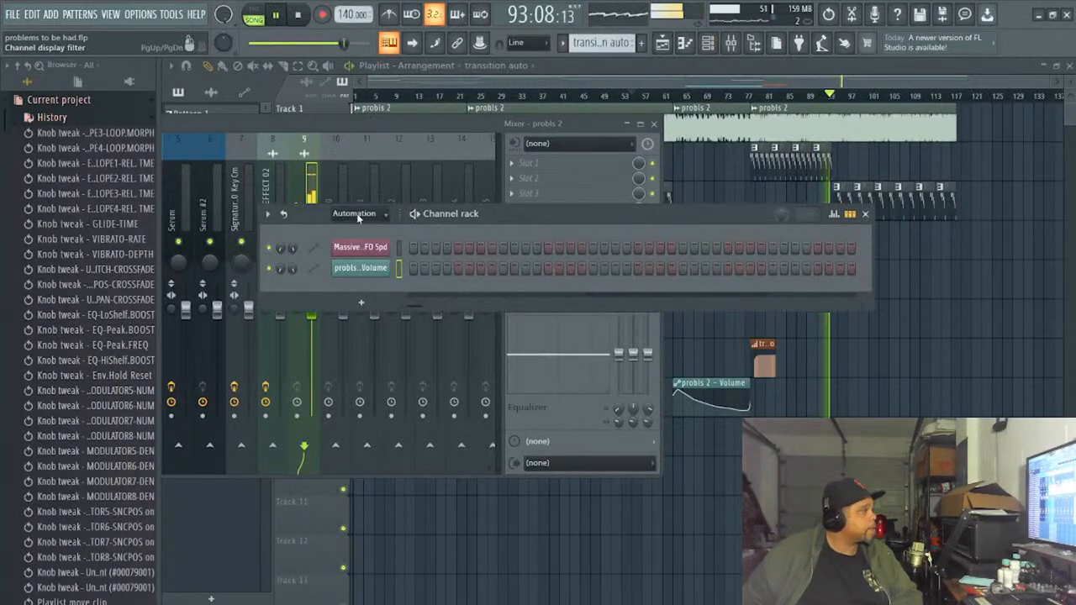
scroll(376, 274, down, 1)
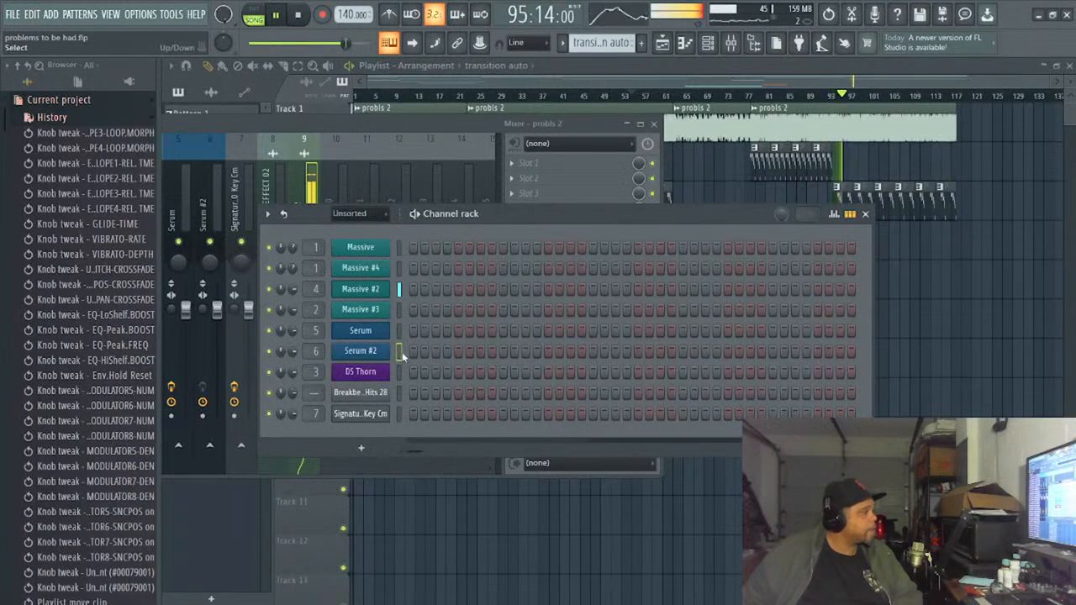
key(m)
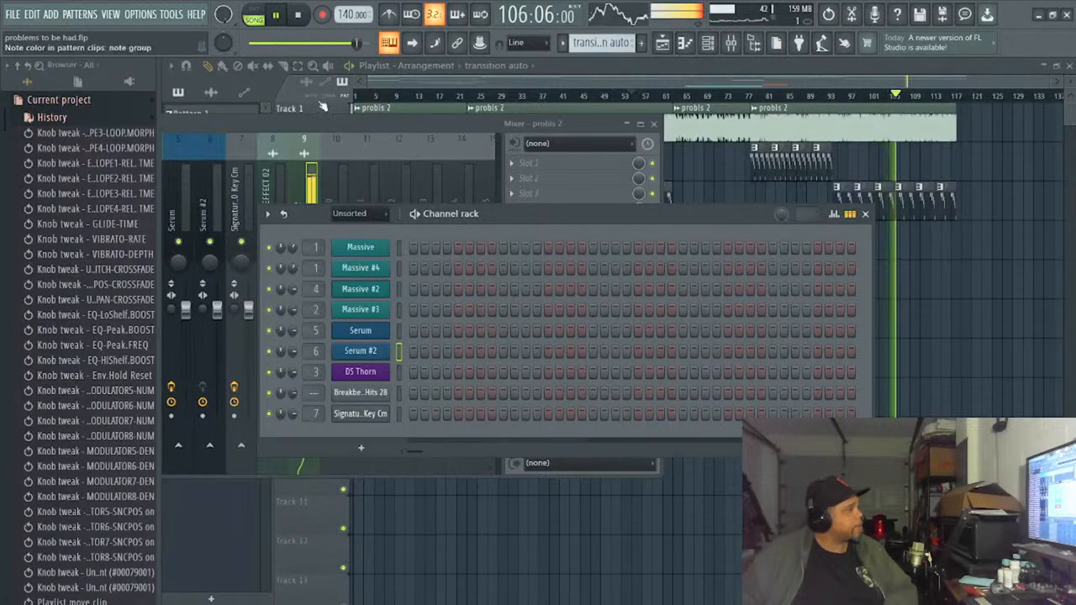
key(F12)
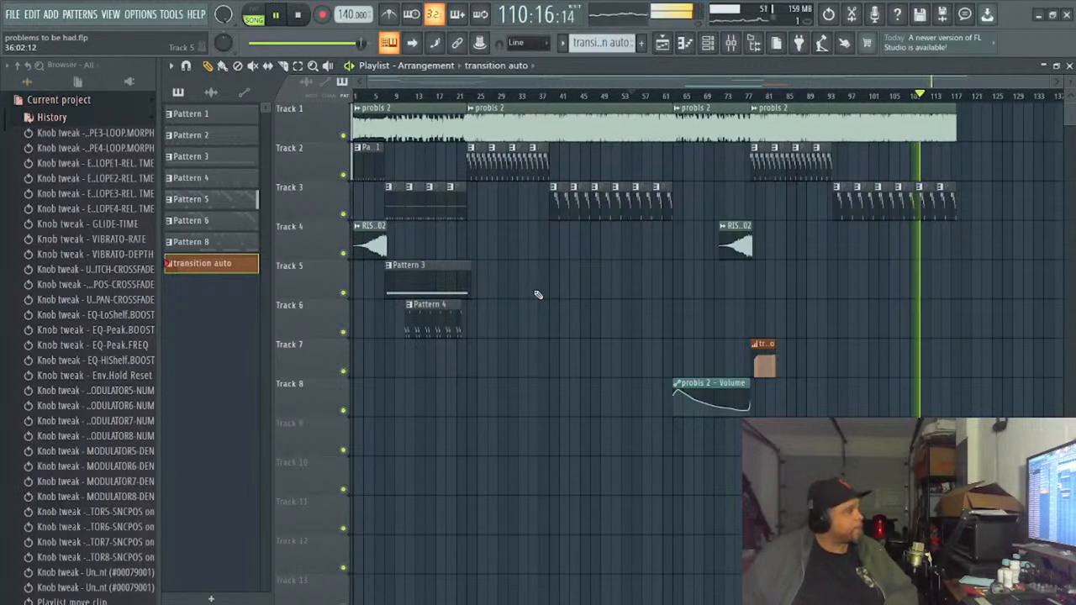
click(708, 42)
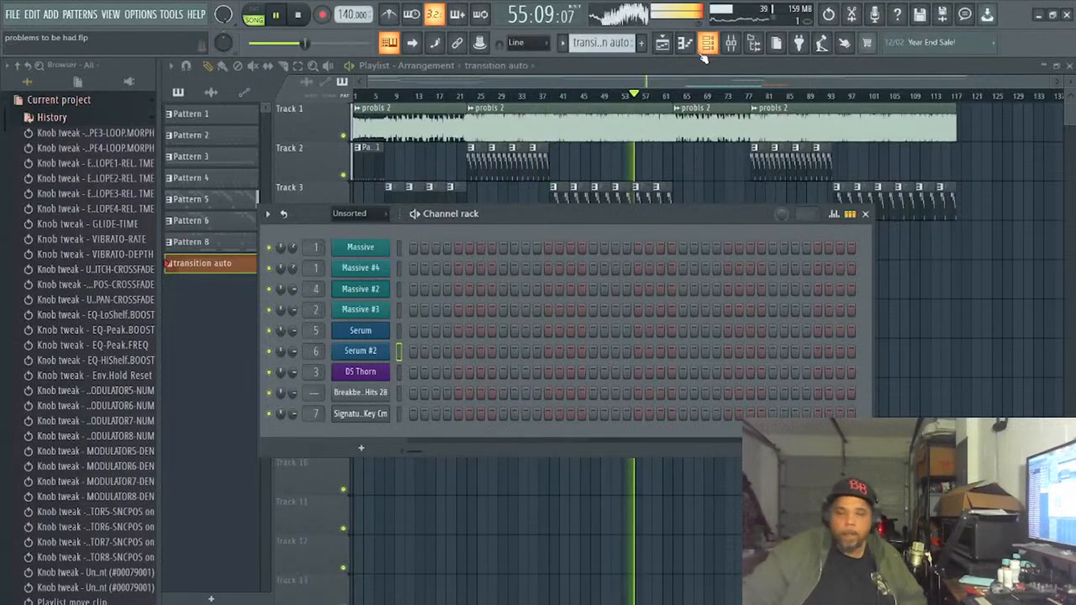
- Replay the arrangement past the transition at bar 78, hide the channel rack, and stop playback
key(space)
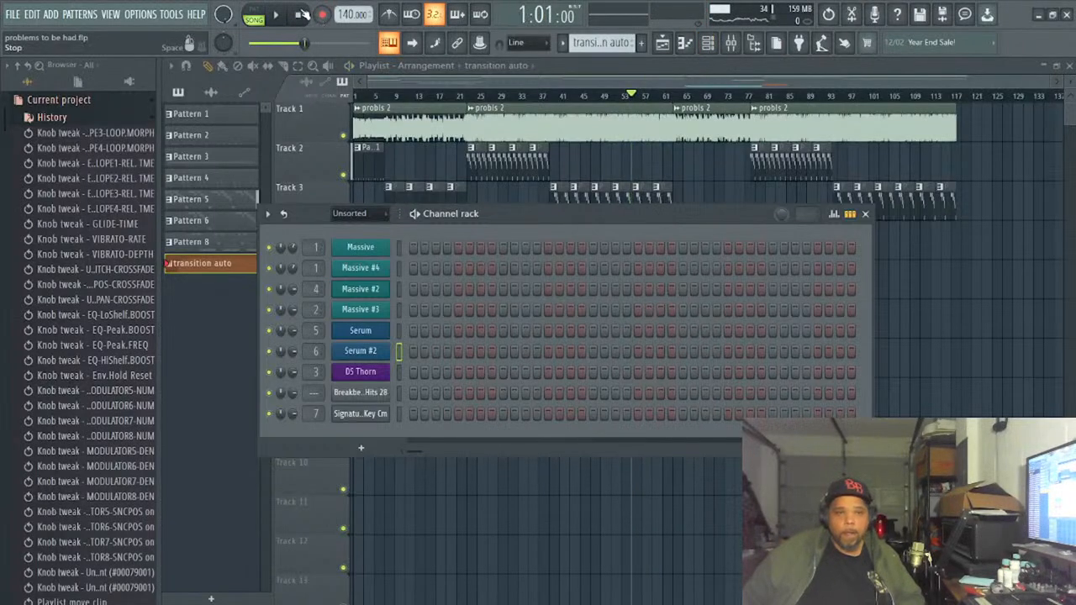
click(275, 16)
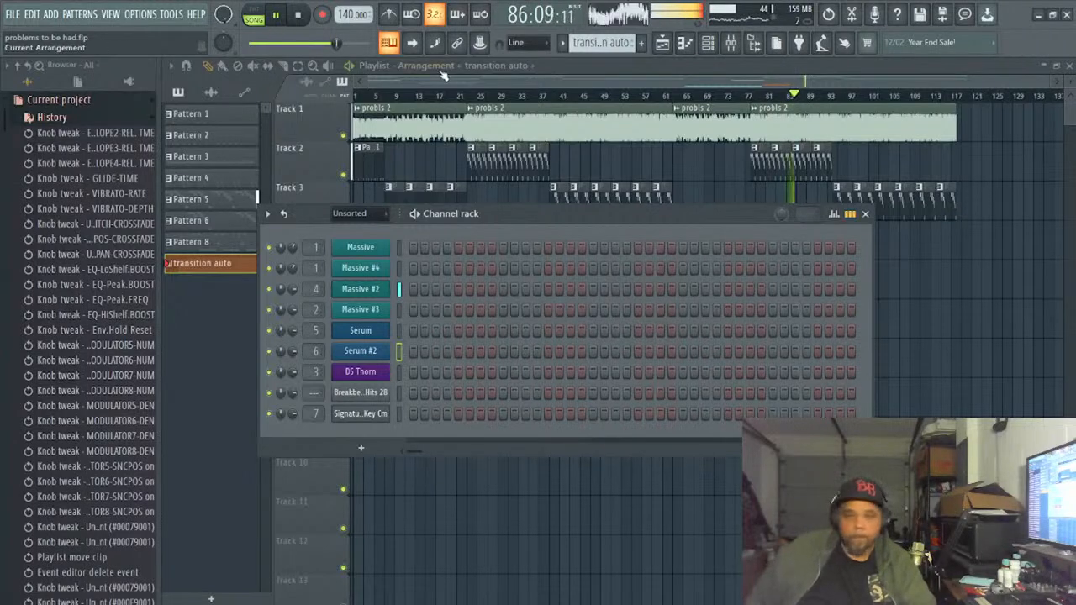
key(F6)
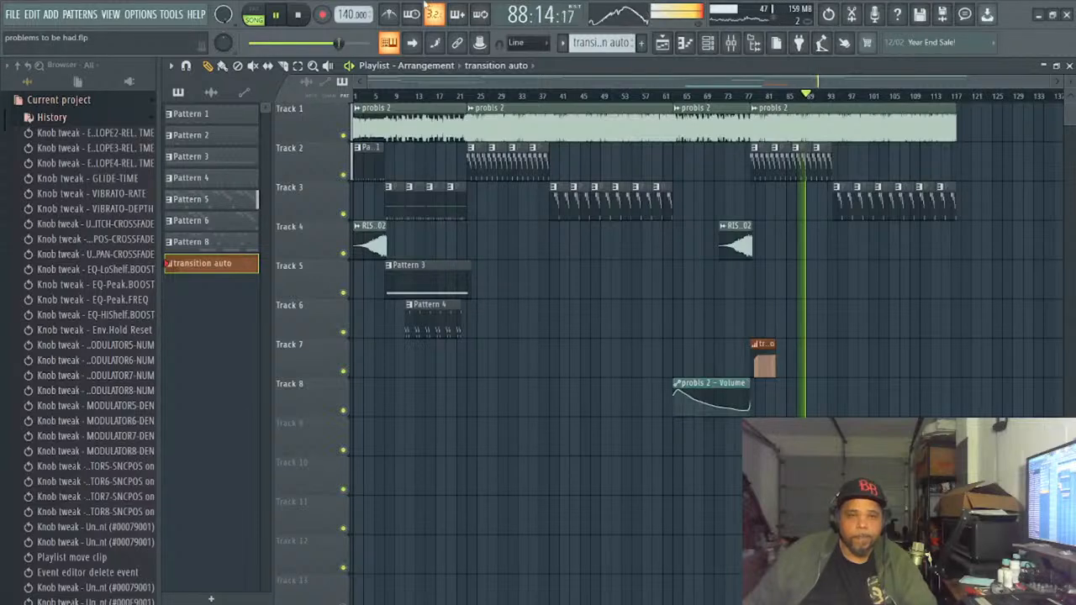
click(296, 19)
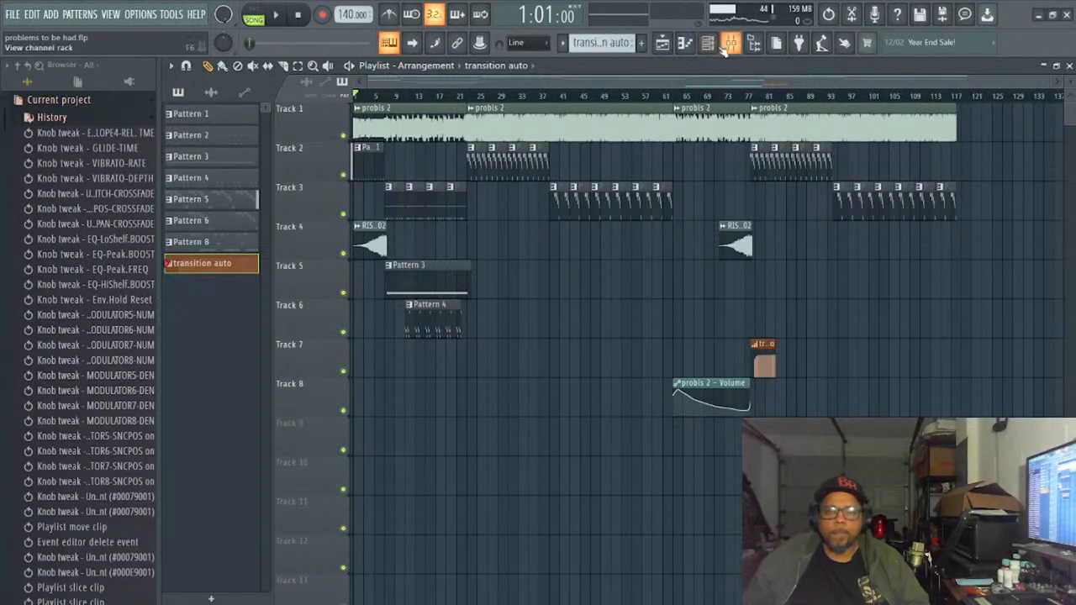
- Bring the channel rack back up over the playlist
click(685, 43)
click(685, 44)
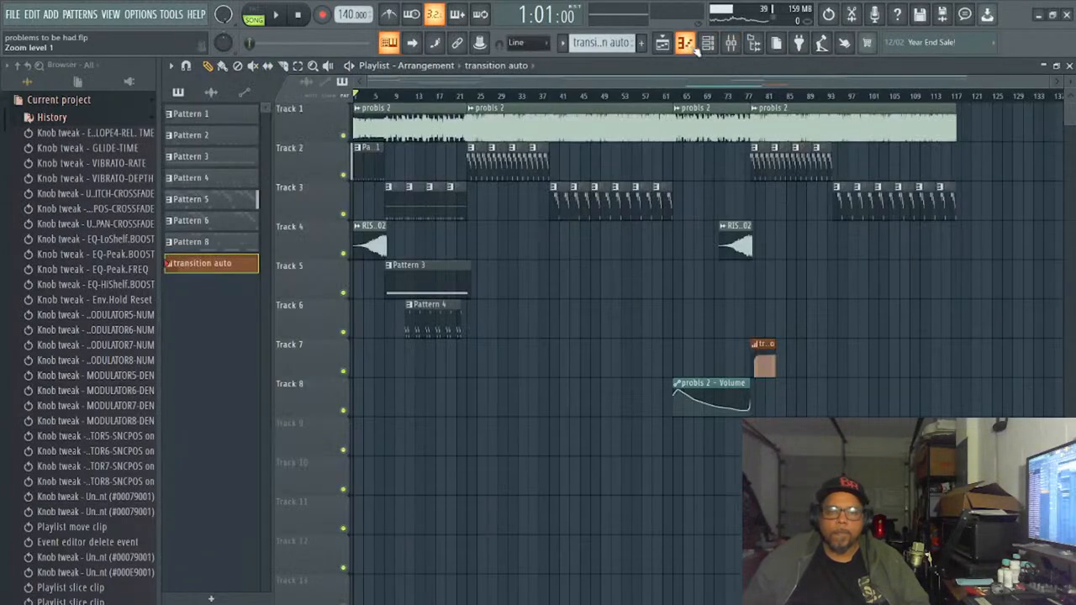
click(708, 44)
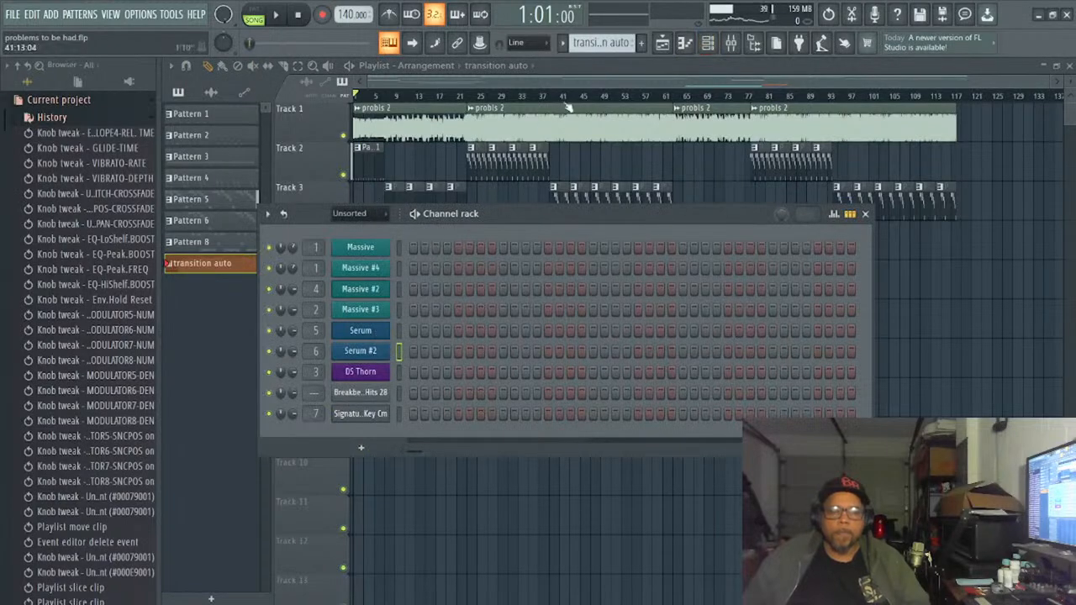
scroll(496, 102, down, 3)
scroll(512, 101, up, 3)
scroll(572, 94, up, 1)
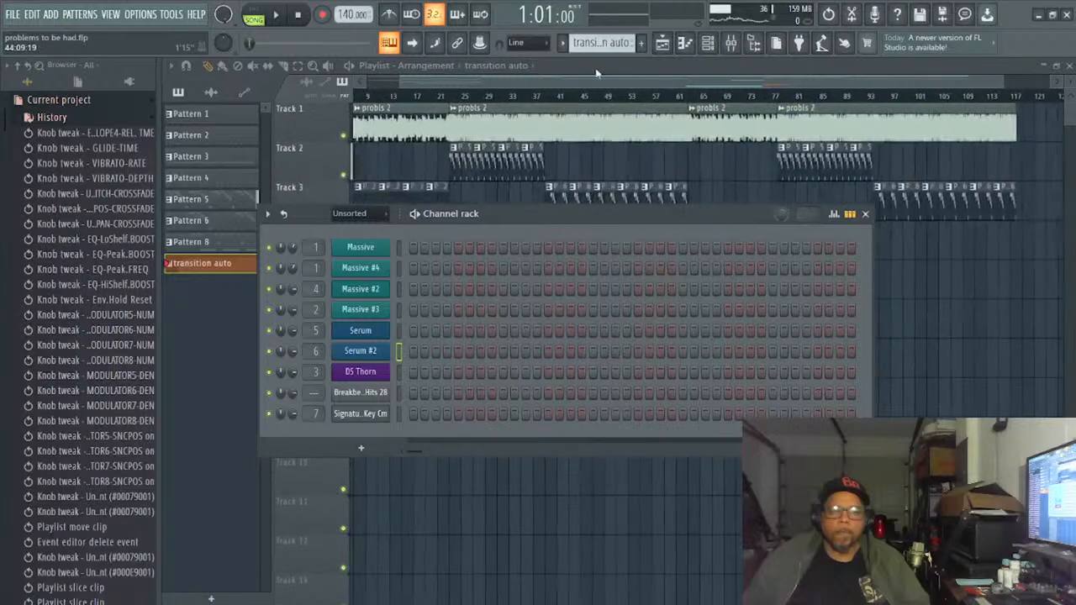
- Switch to pattern playback and audition Patterns 1 through 5 one after another
scroll(598, 46, up, 8)
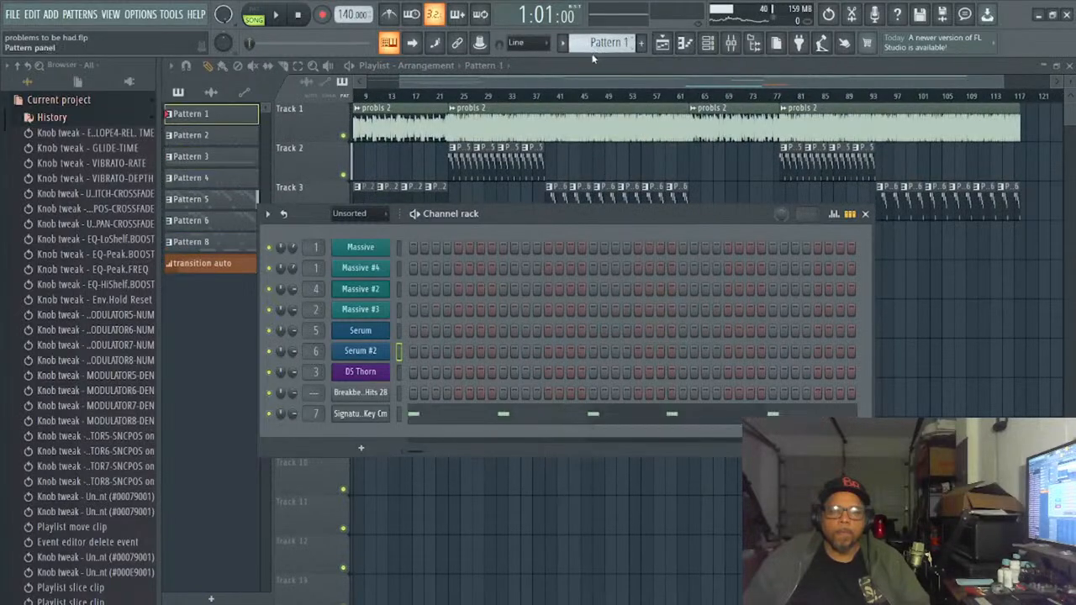
scroll(582, 95, down, 1)
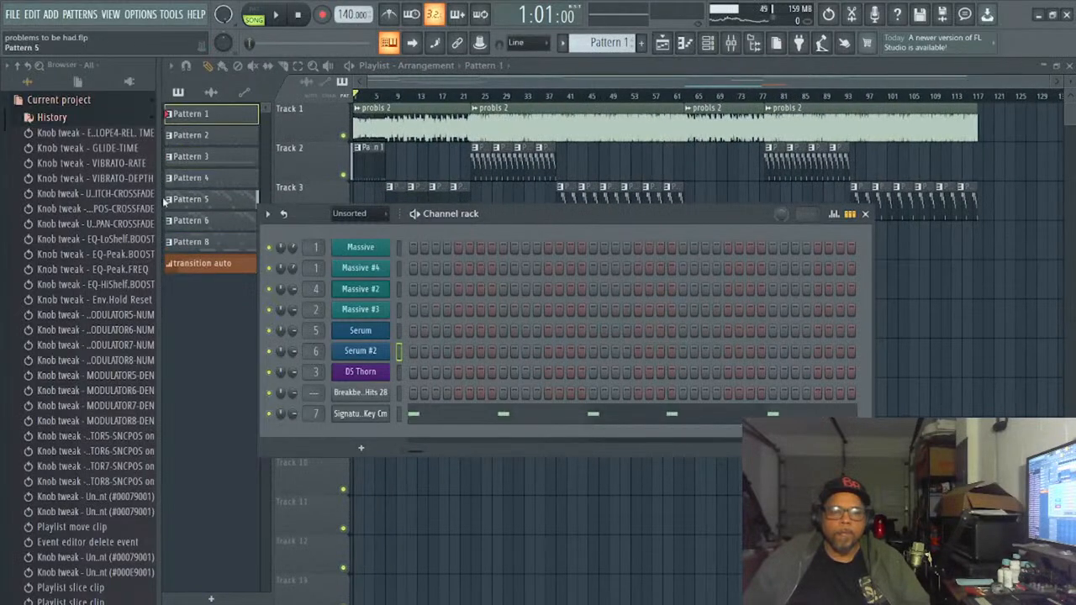
click(272, 16)
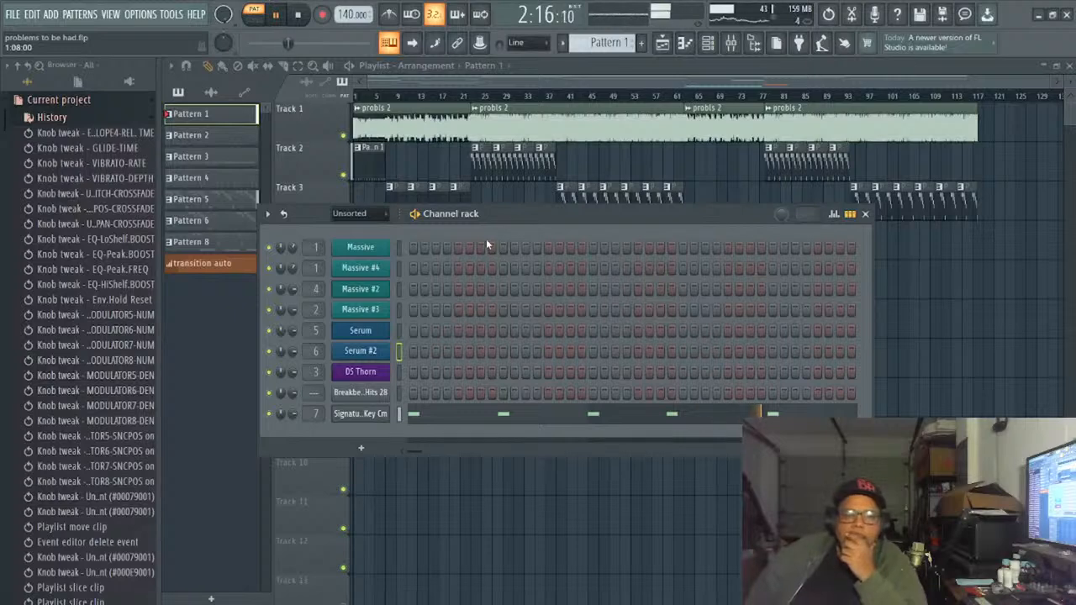
scroll(617, 46, down, 1)
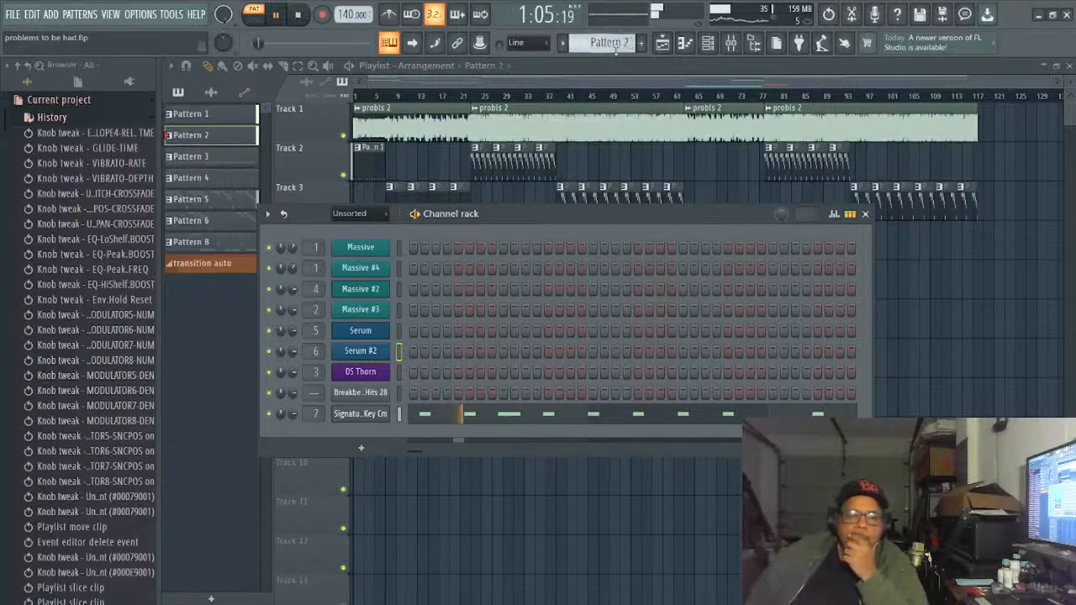
scroll(616, 46, down, 1)
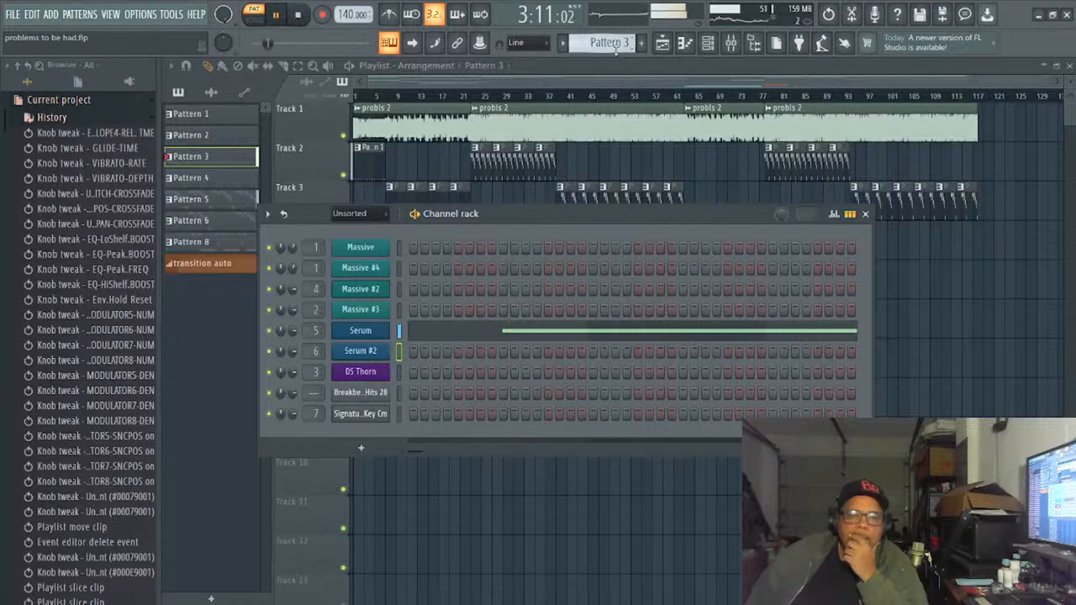
scroll(616, 46, down, 1)
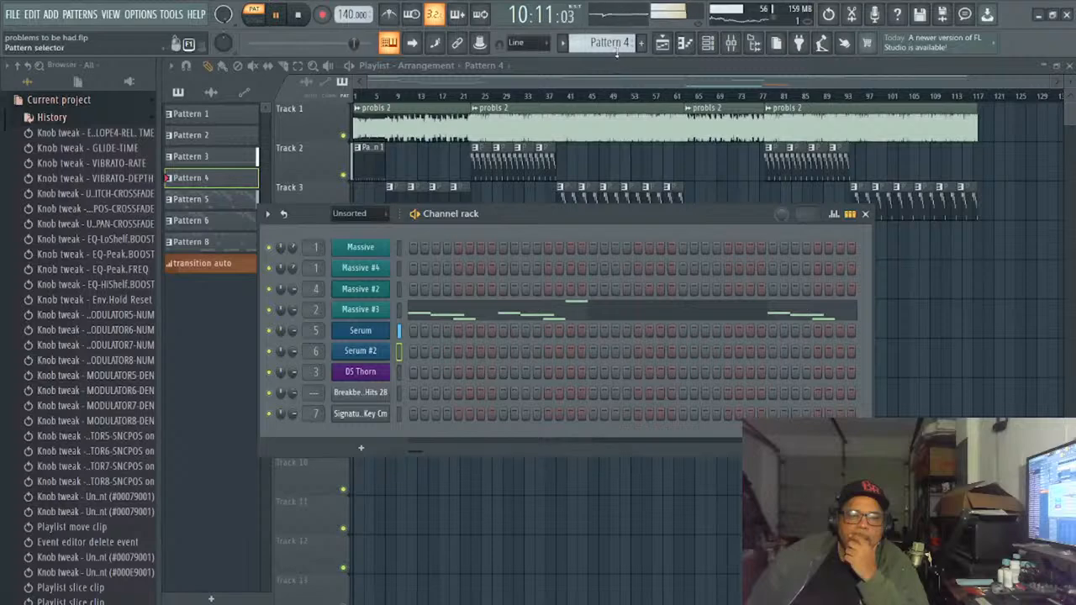
scroll(616, 43, down, 1)
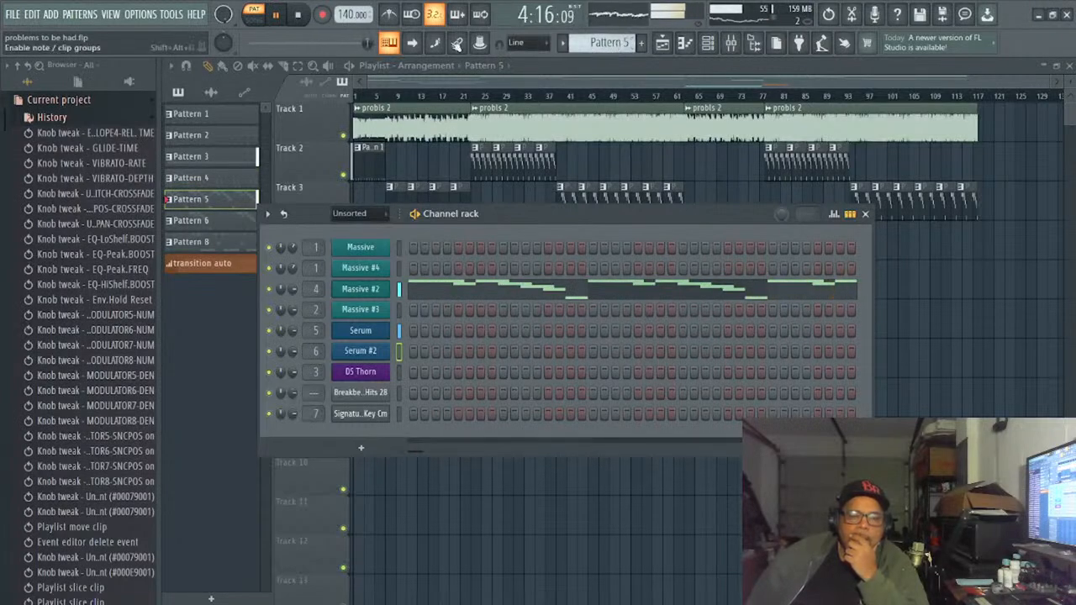
click(296, 16)
click(275, 15)
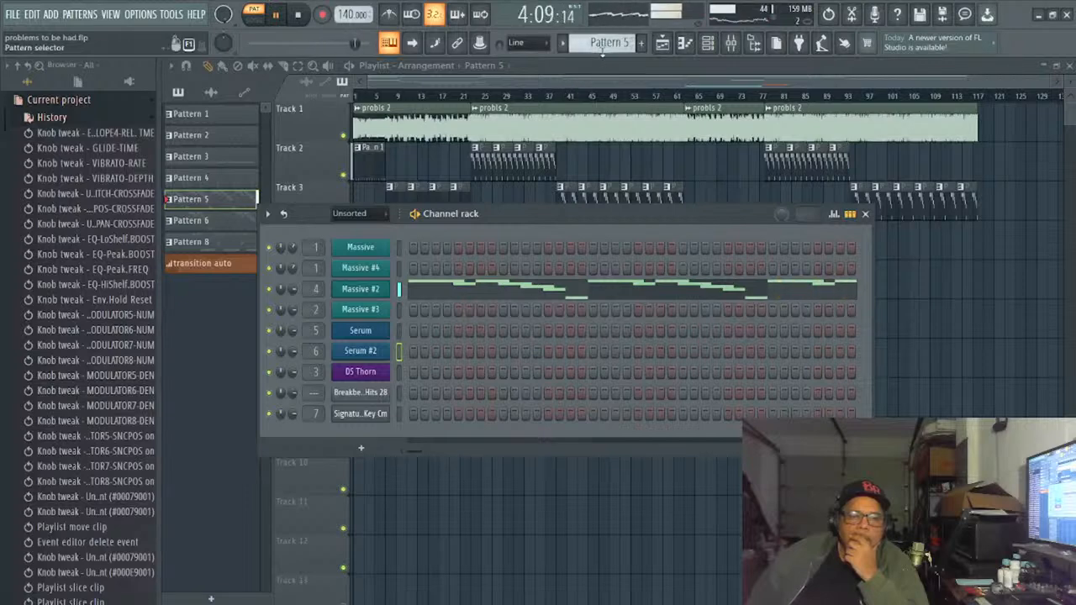
- Audition Patterns 6 and 8, and move on to the empty Pattern 10
scroll(602, 48, up, 1)
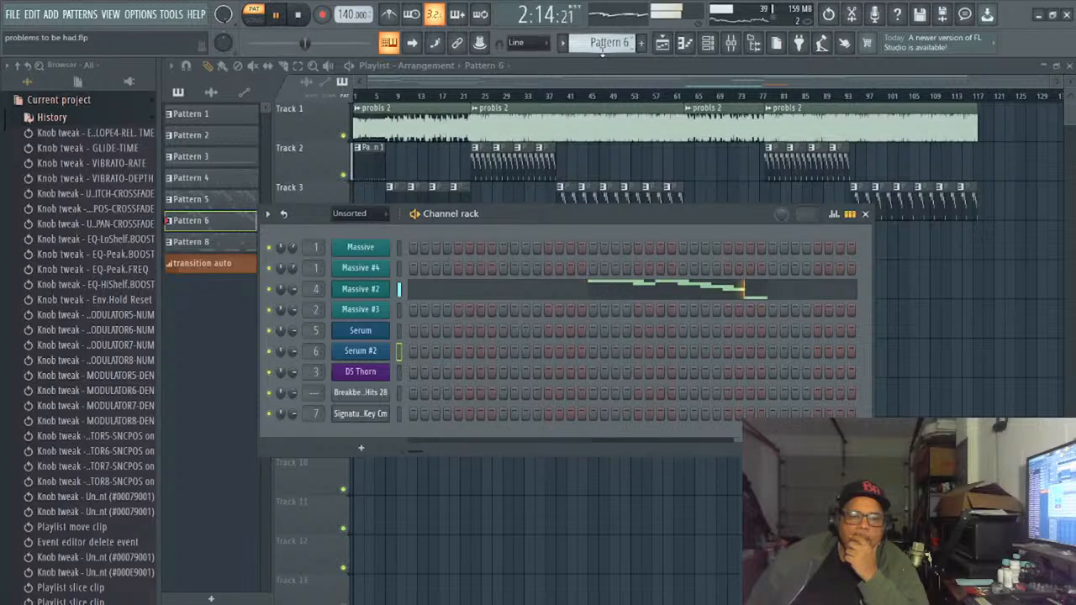
scroll(602, 49, up, 1)
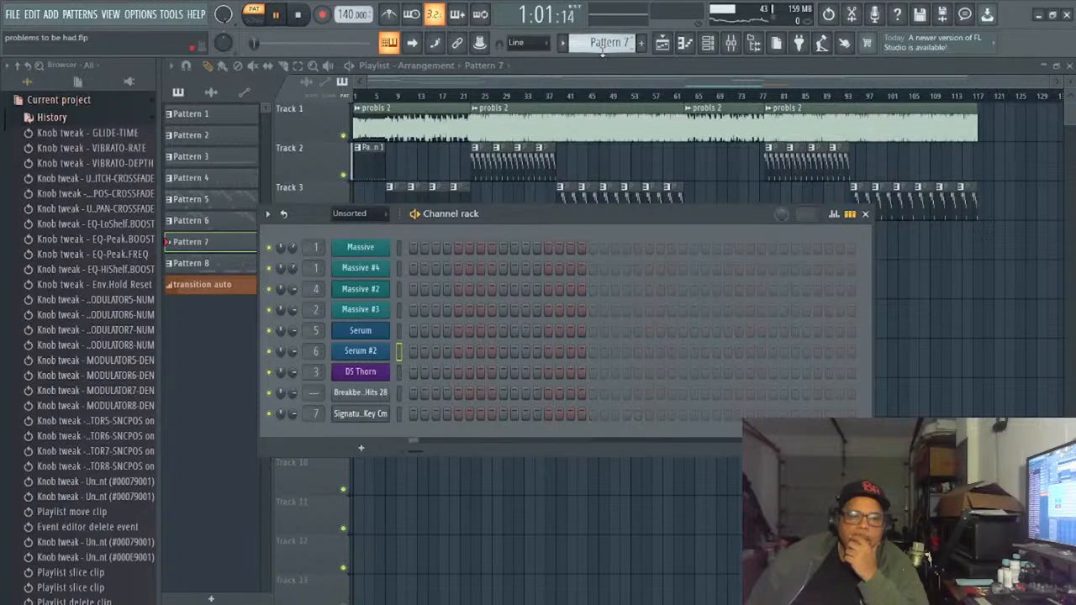
scroll(602, 49, up, 1)
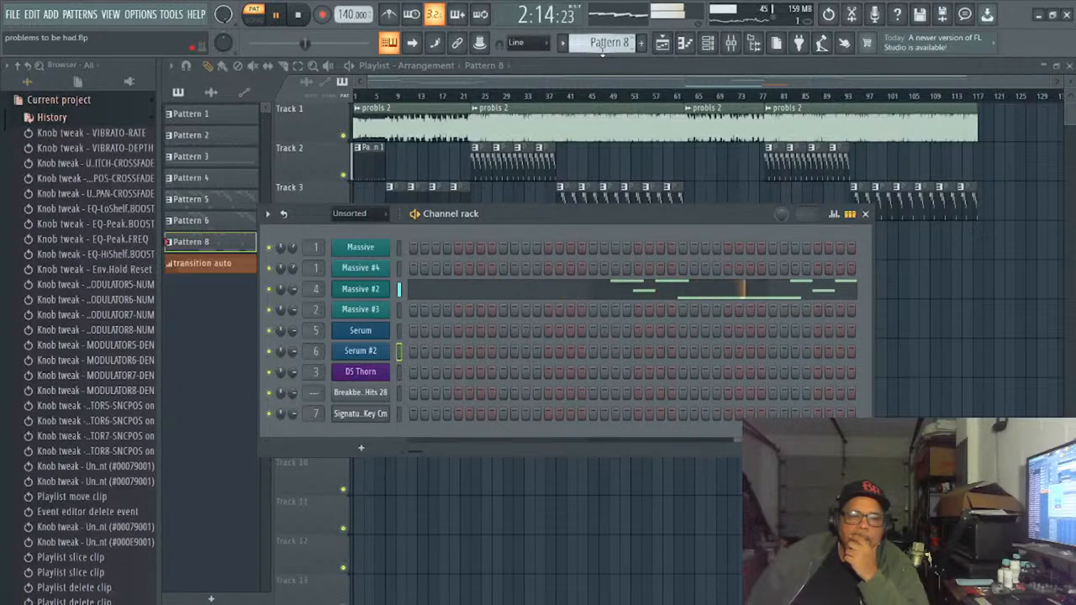
scroll(602, 51, up, 1)
scroll(602, 50, up, 1)
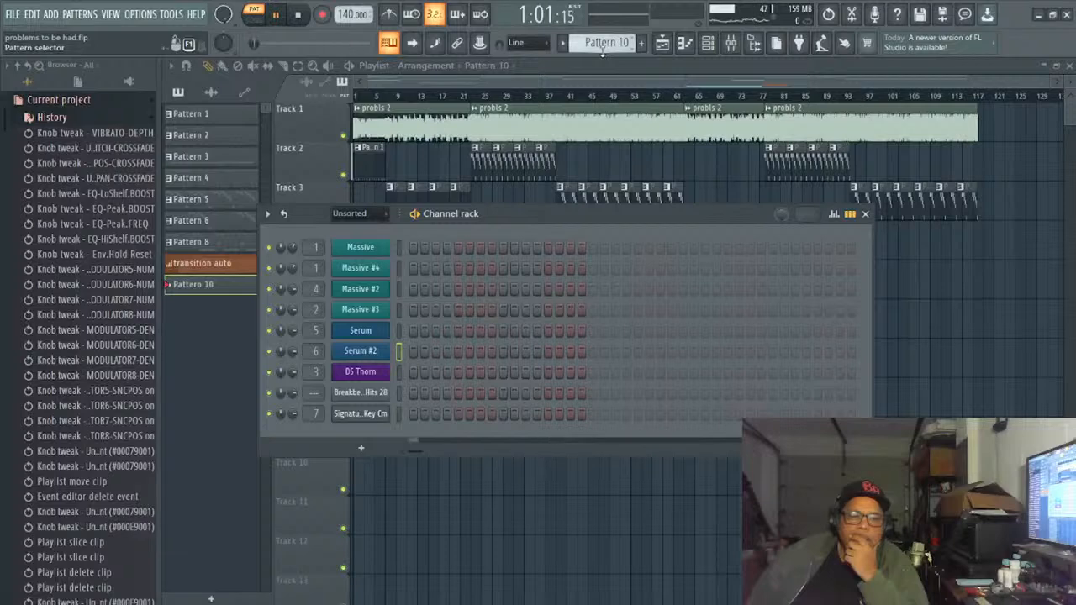
- Open the Serum #2 instrument and audition its synth presets one by one up to SY SAMsPissed [SD]
click(362, 352)
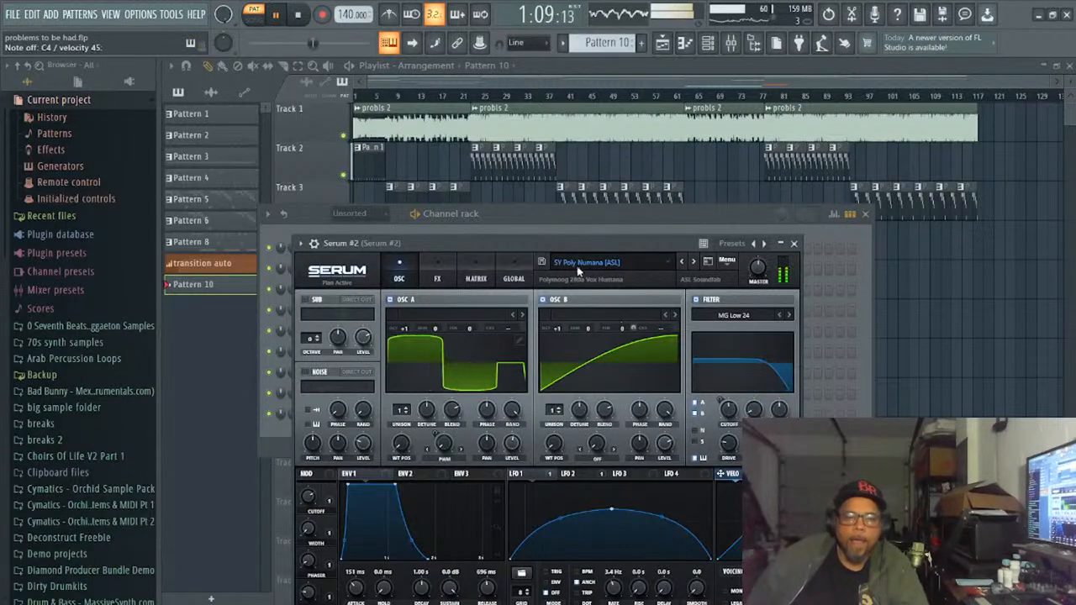
click(694, 261)
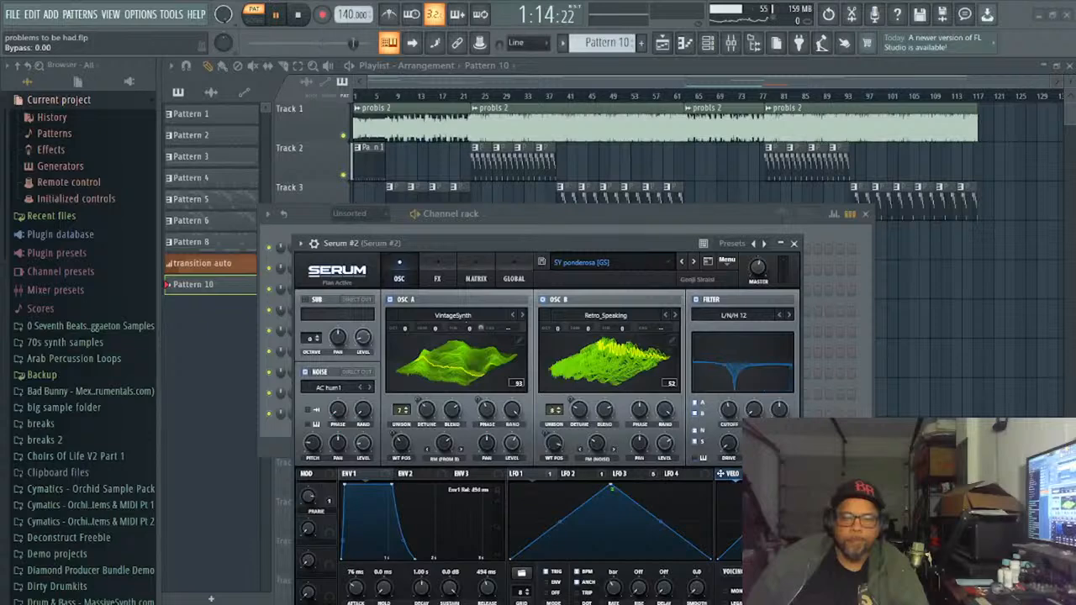
click(694, 262)
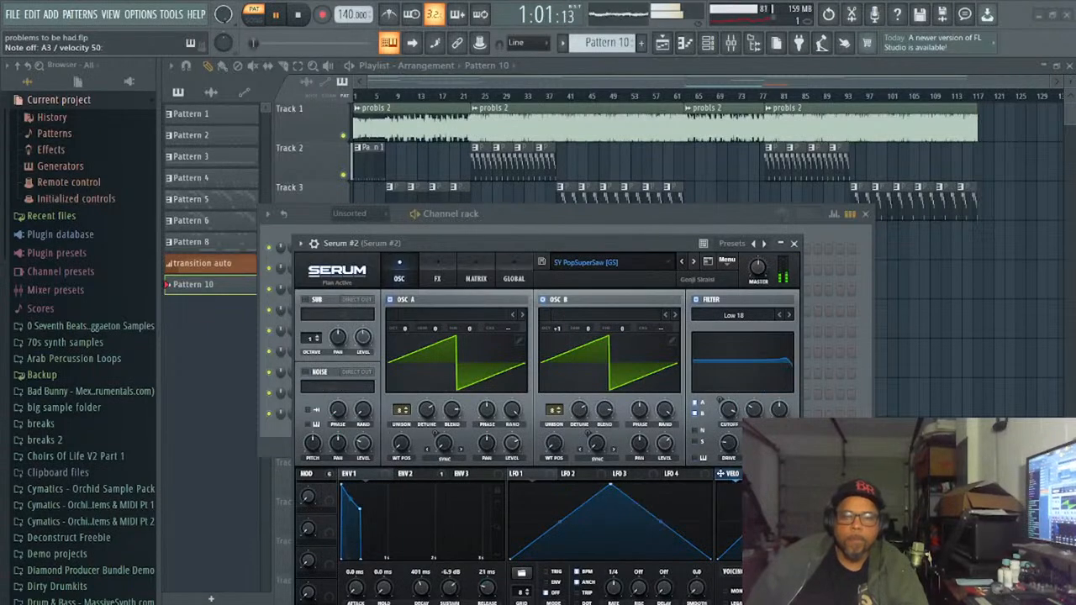
click(693, 261)
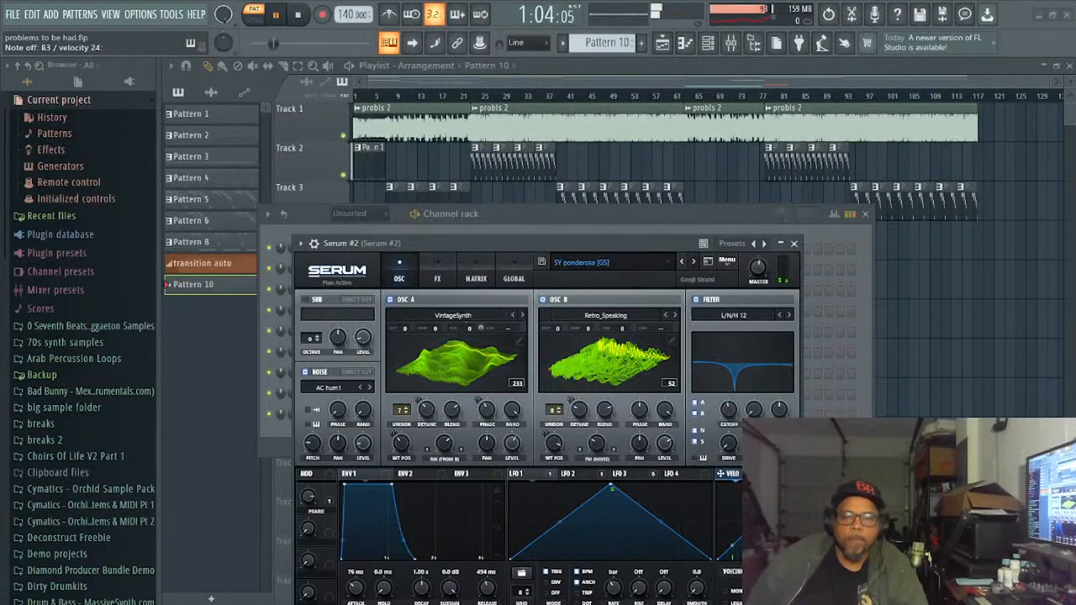
click(682, 261)
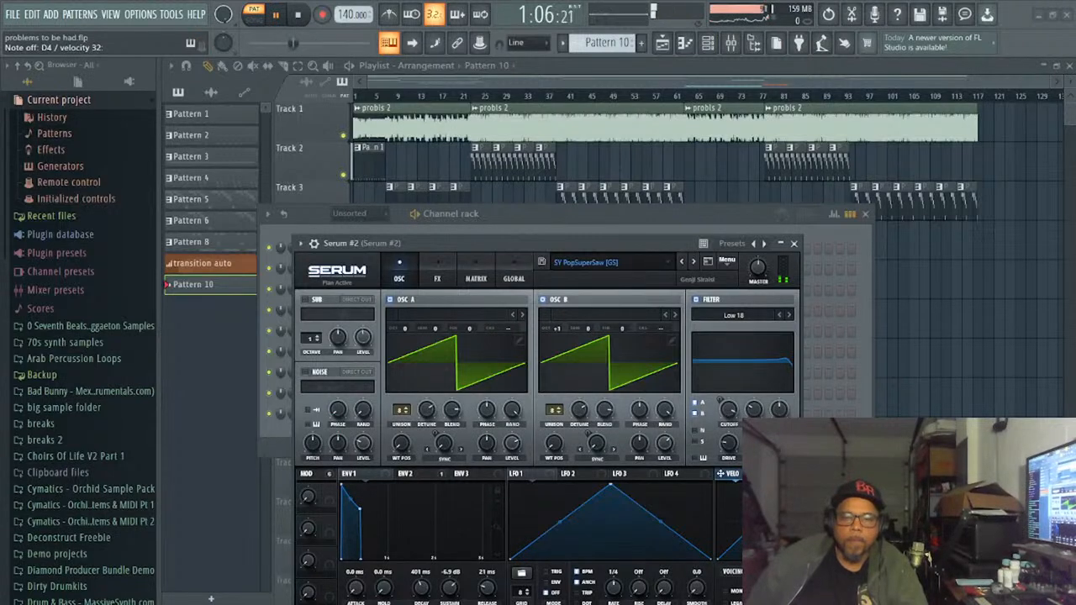
click(694, 261)
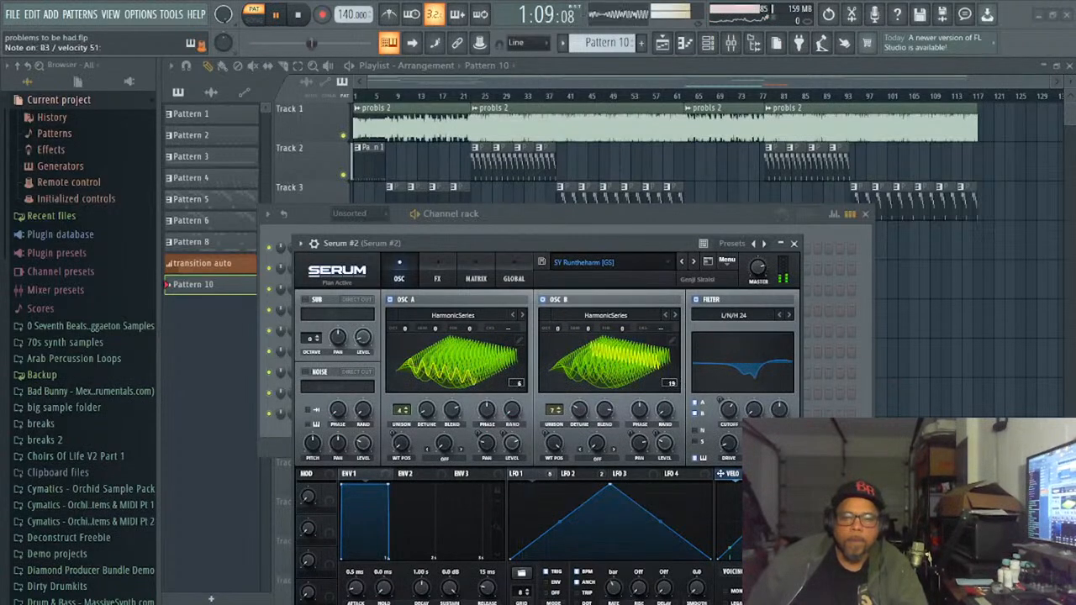
click(693, 261)
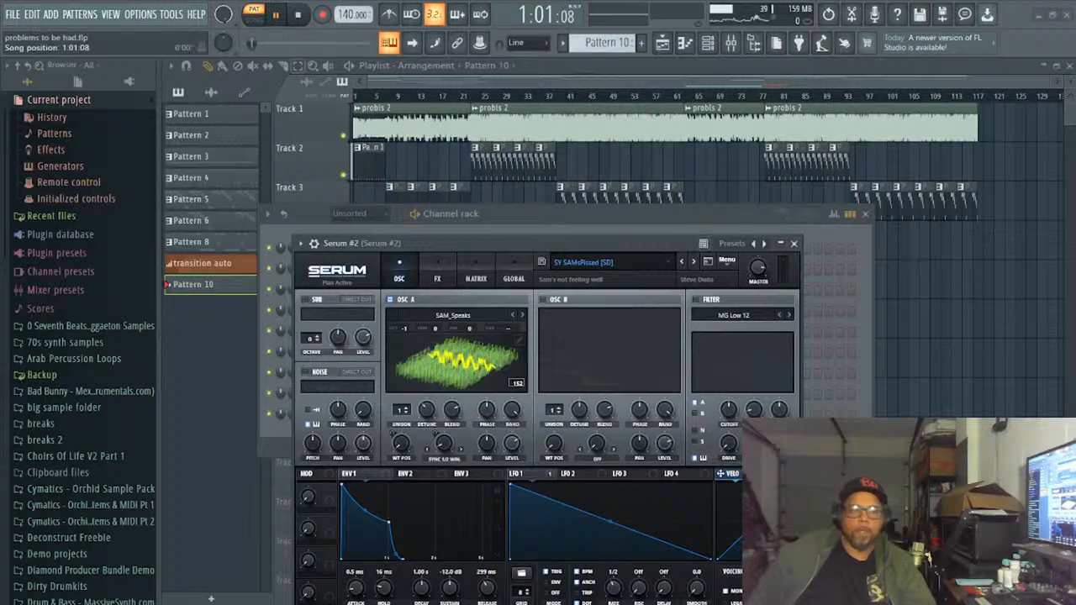
- Switch to song playback, try the Serum #2 presets through SY Sickly keys [GI] against the song, and stop playback
click(259, 24)
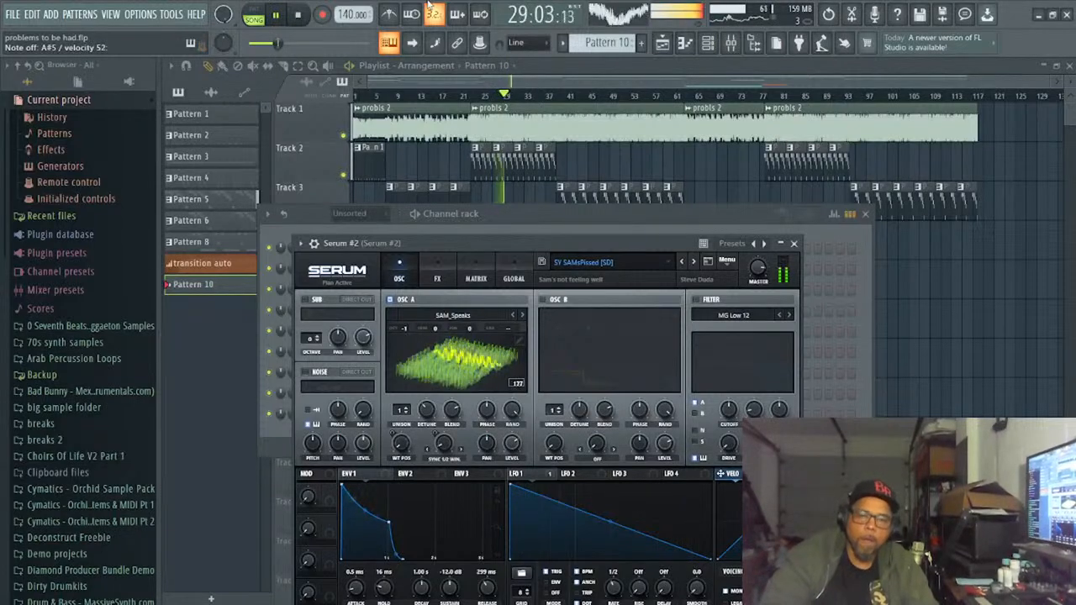
click(694, 262)
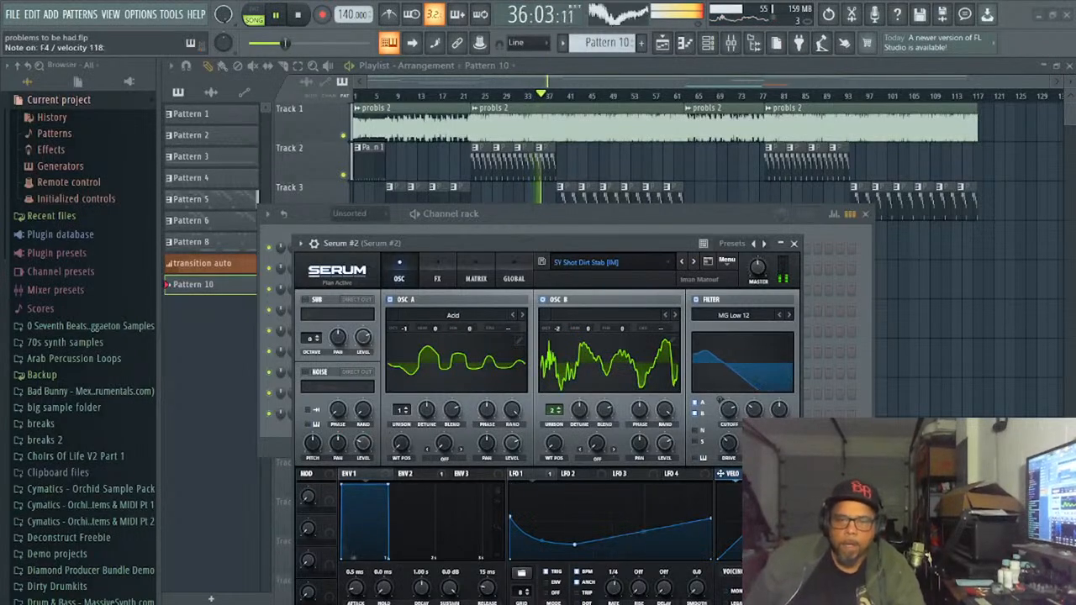
click(694, 261)
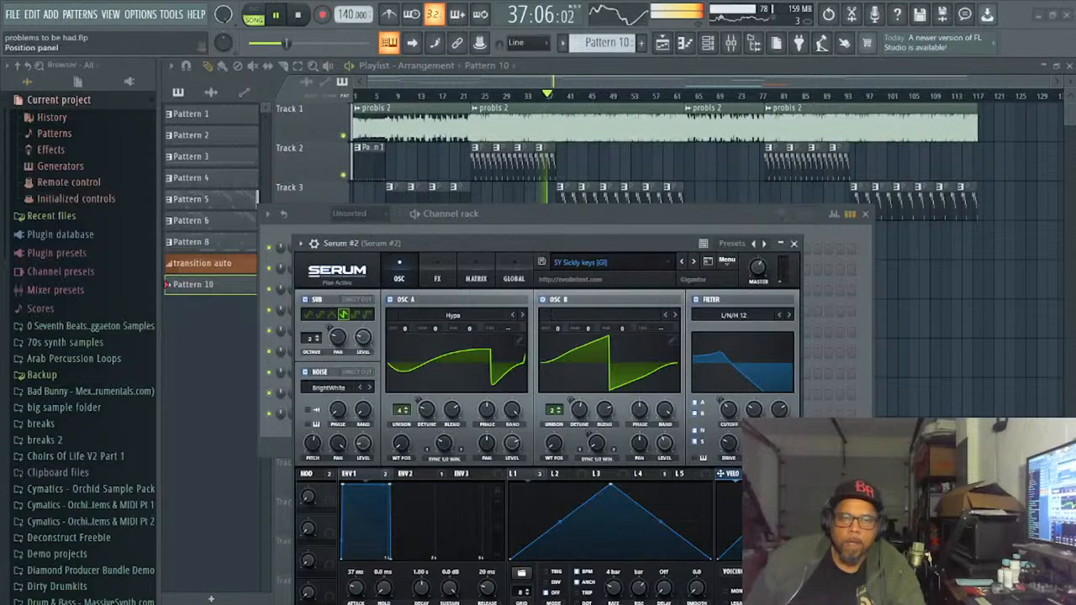
key(space)
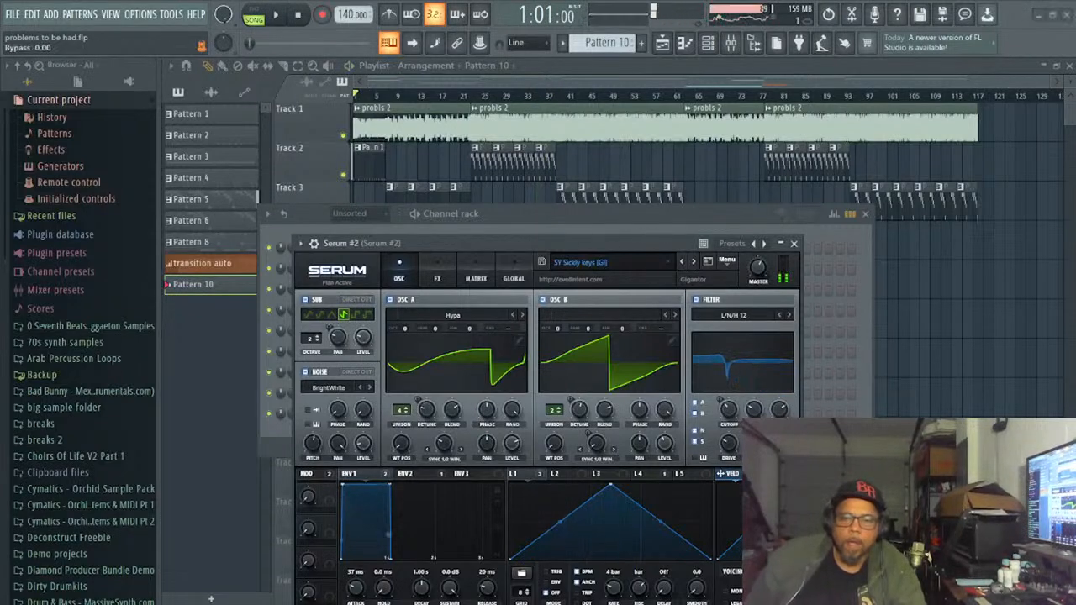
- Load the SY Solina [FP] preset in Serum #2, try it against the song from the start, and stop playback
click(694, 261)
click(693, 261)
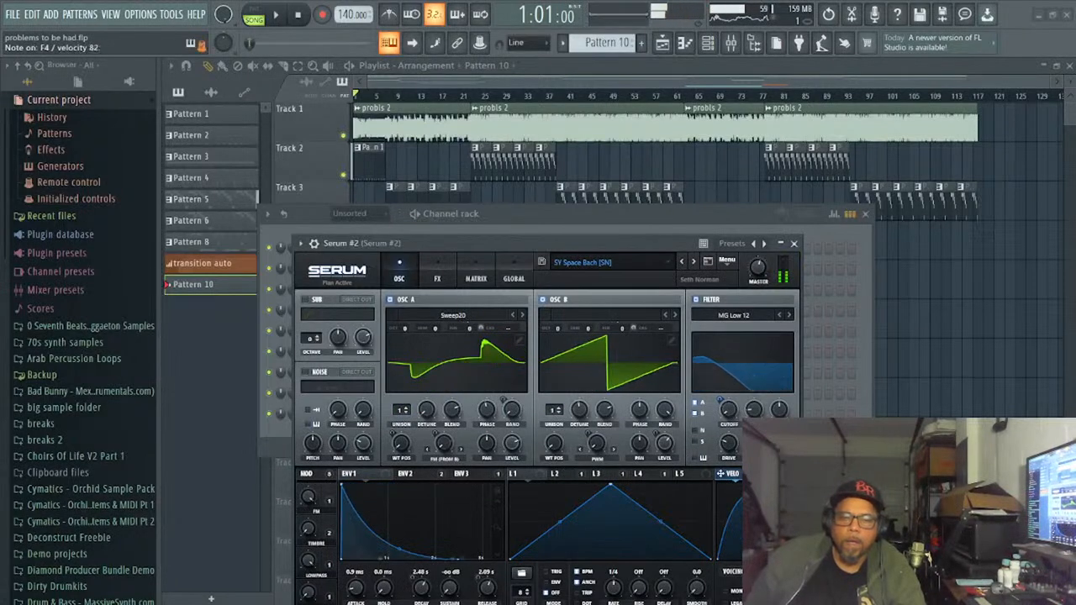
click(694, 261)
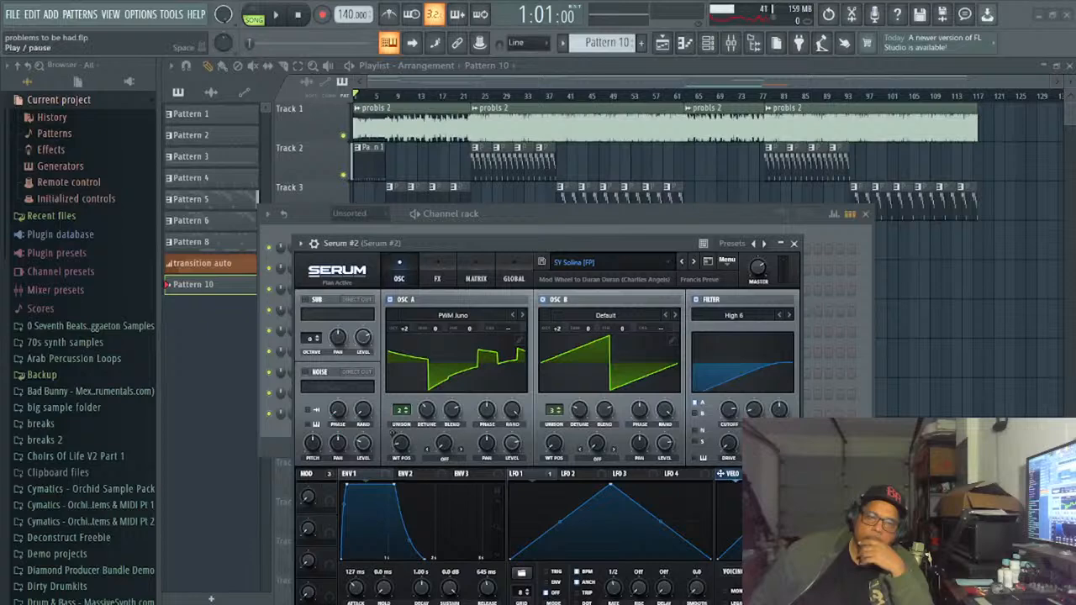
click(276, 15)
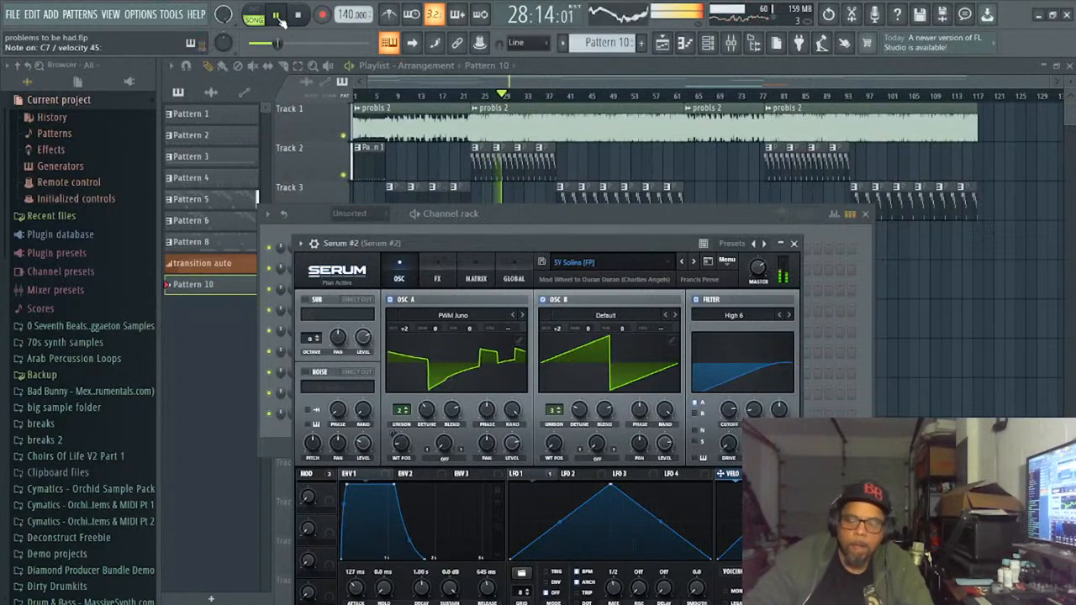
key(space)
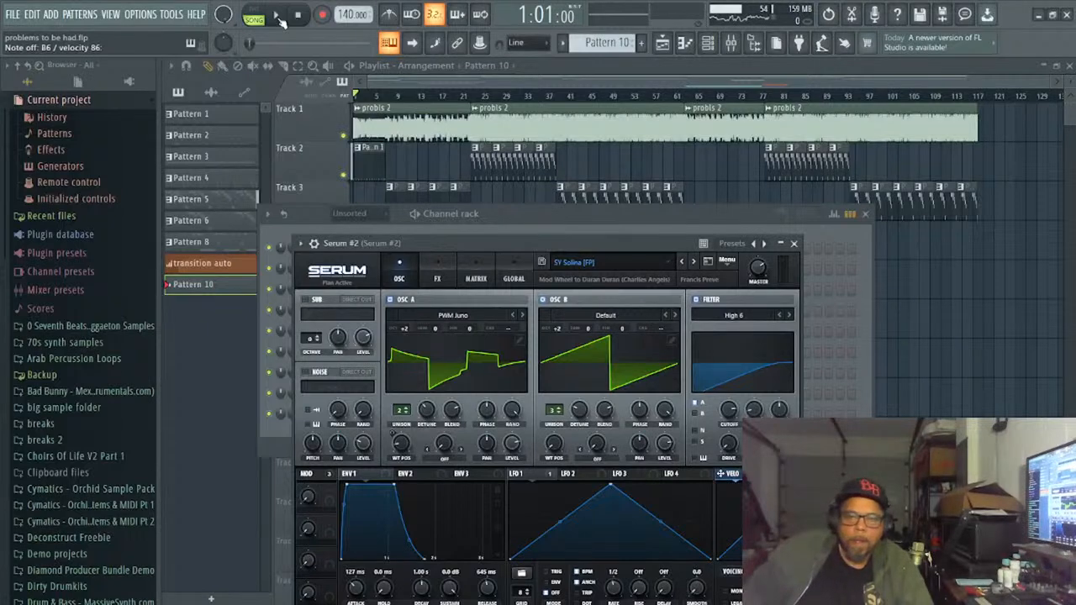
- Audition further Serum #2 presets, load SY Synth Pluggy [FN], try it against the song, and stop playback
click(694, 262)
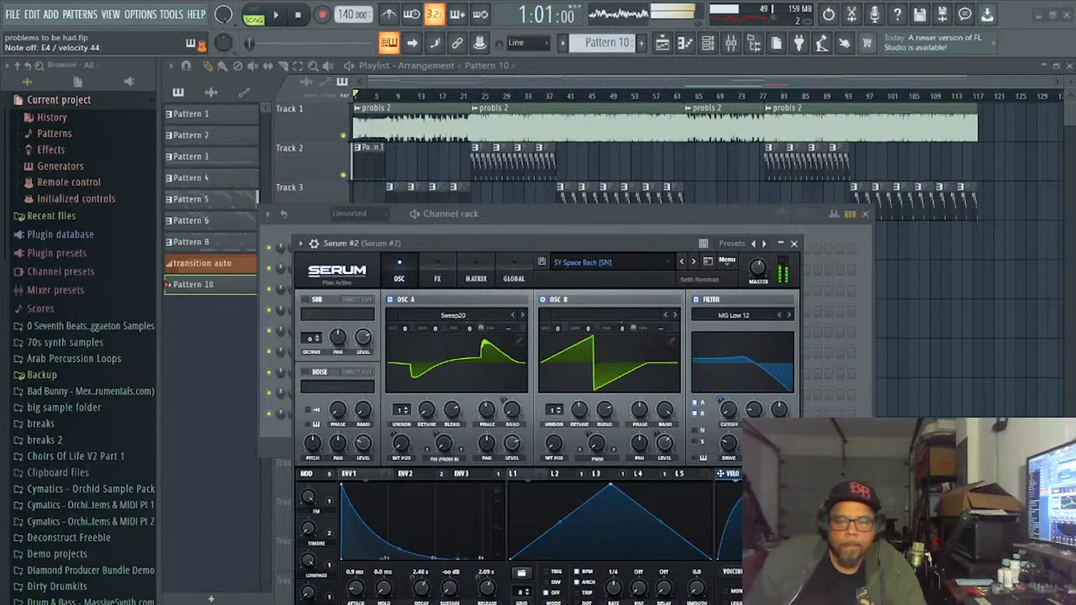
click(693, 262)
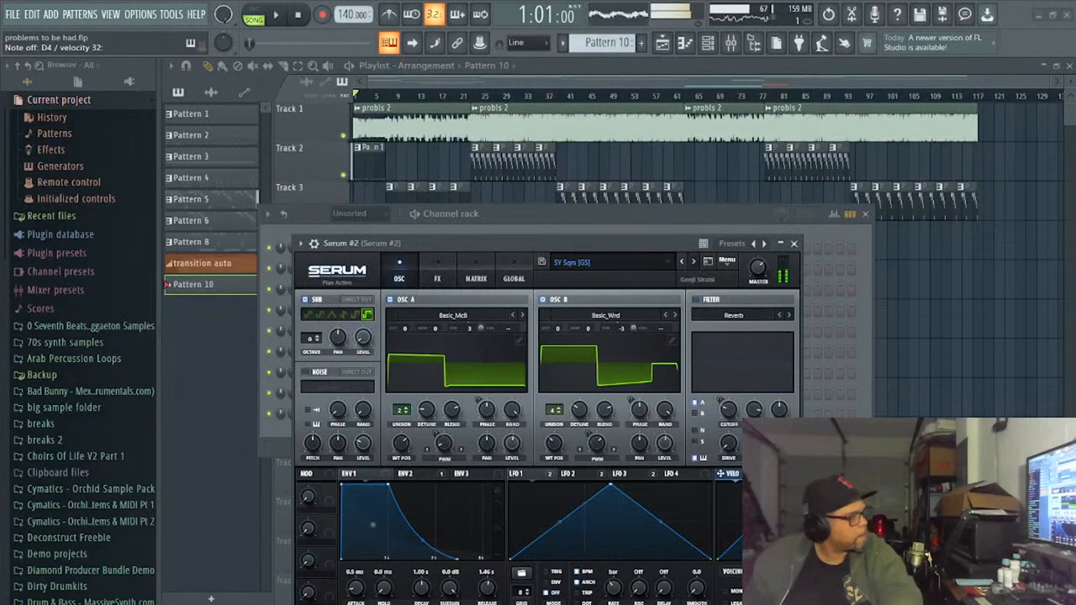
click(693, 262)
click(694, 262)
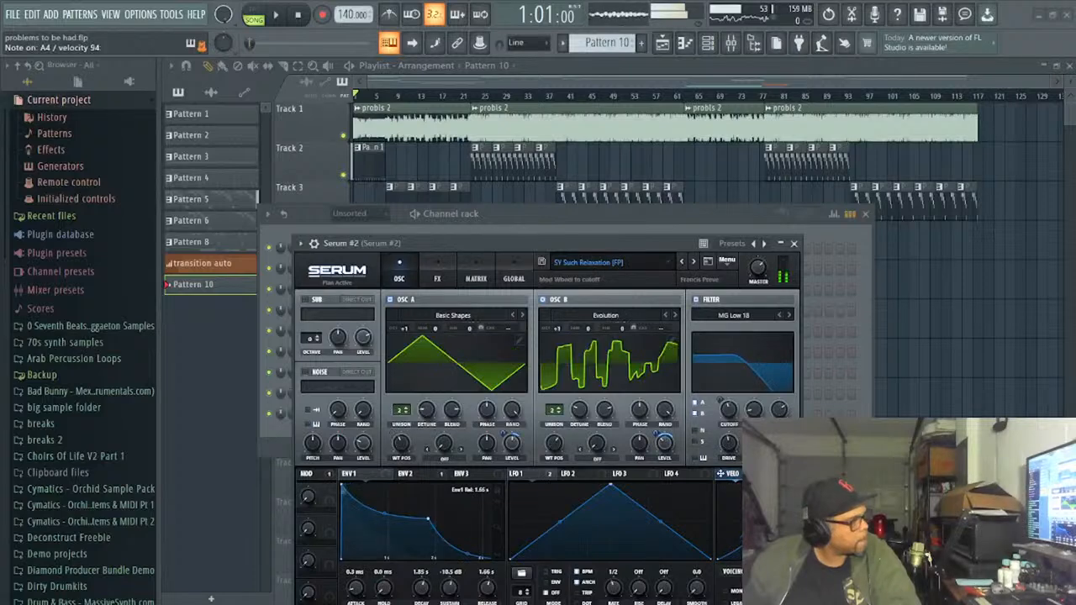
click(693, 262)
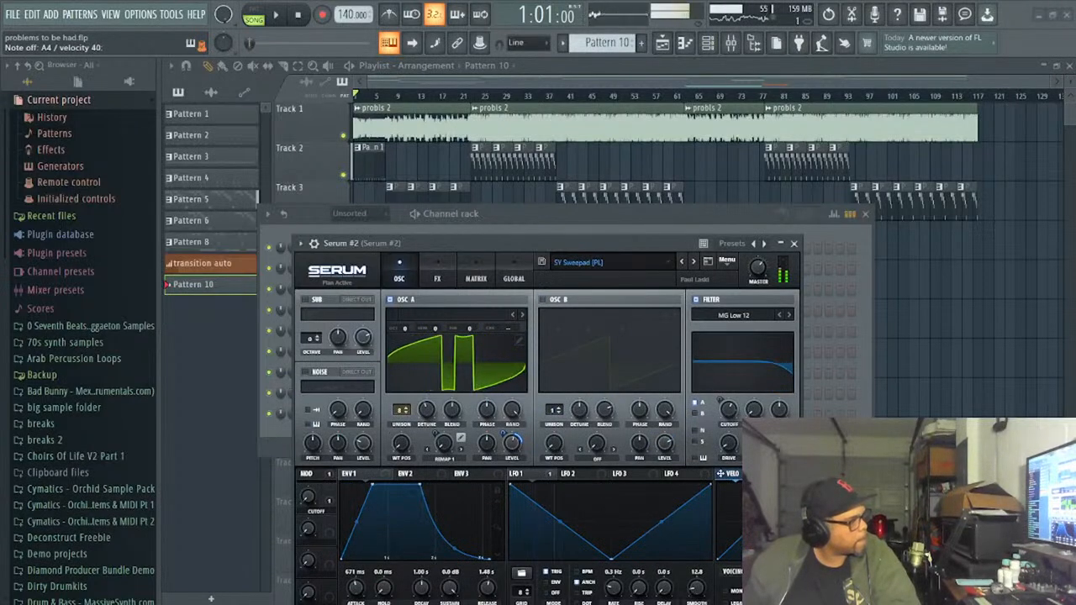
click(693, 262)
click(693, 262)
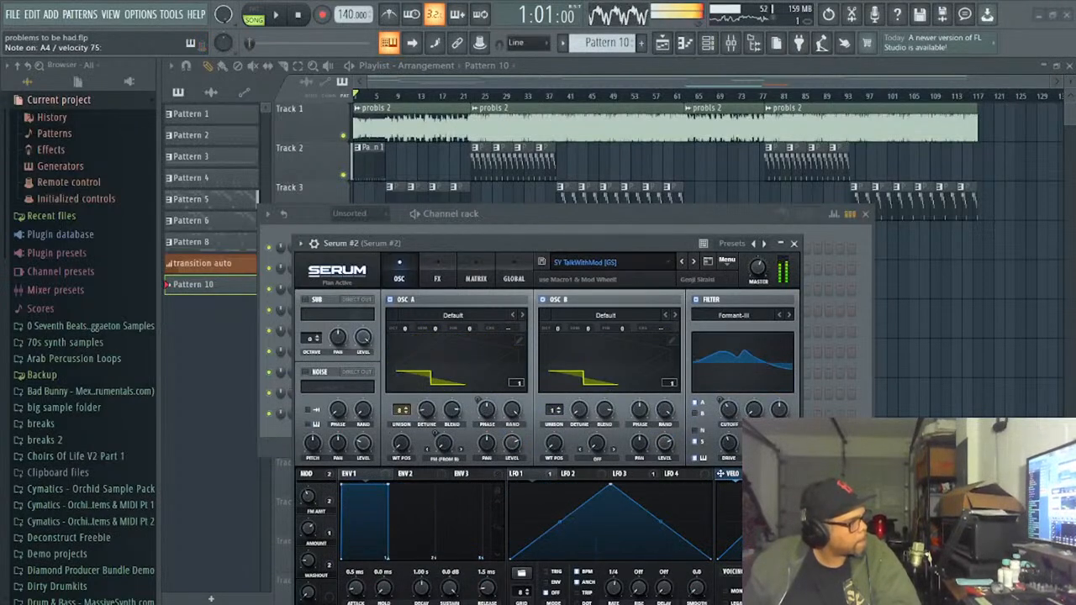
click(681, 263)
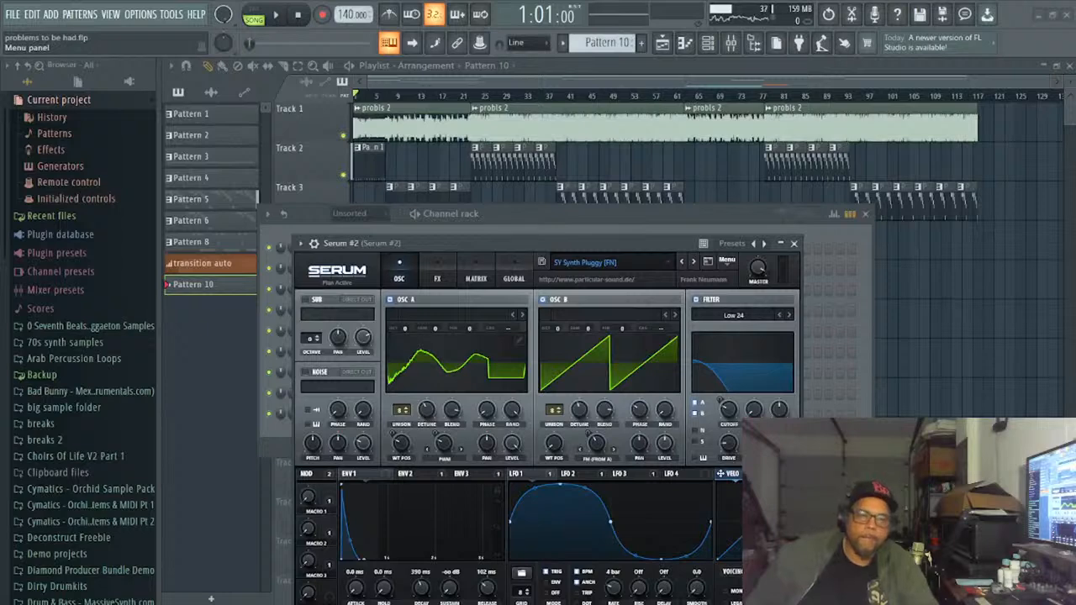
click(277, 19)
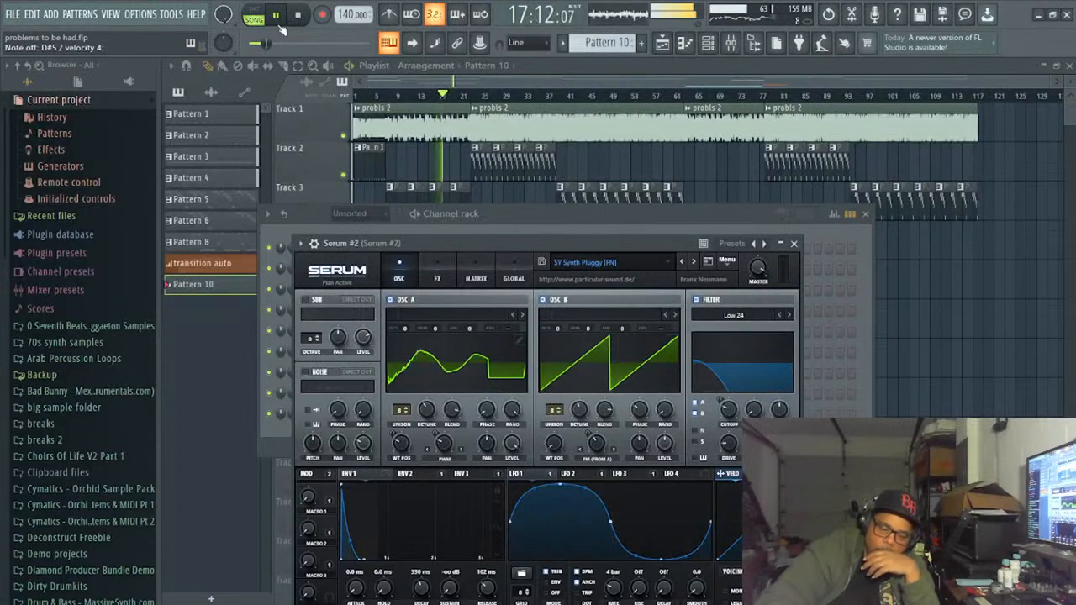
key(space)
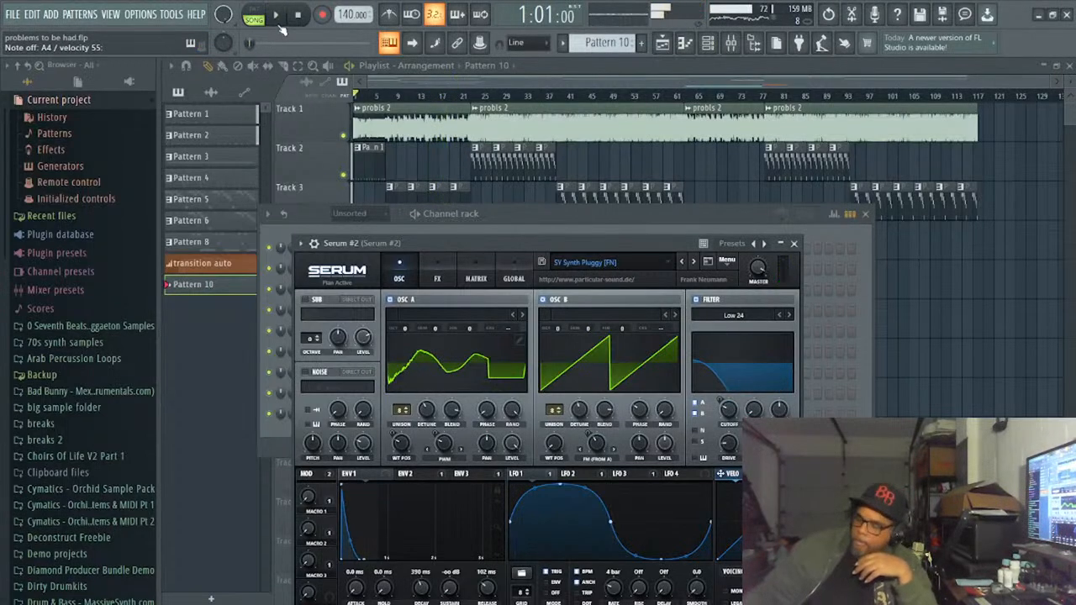
- Rehearse the SY Synth Pluggy [FN] part against the song, stop playback, and save the project
key(space)
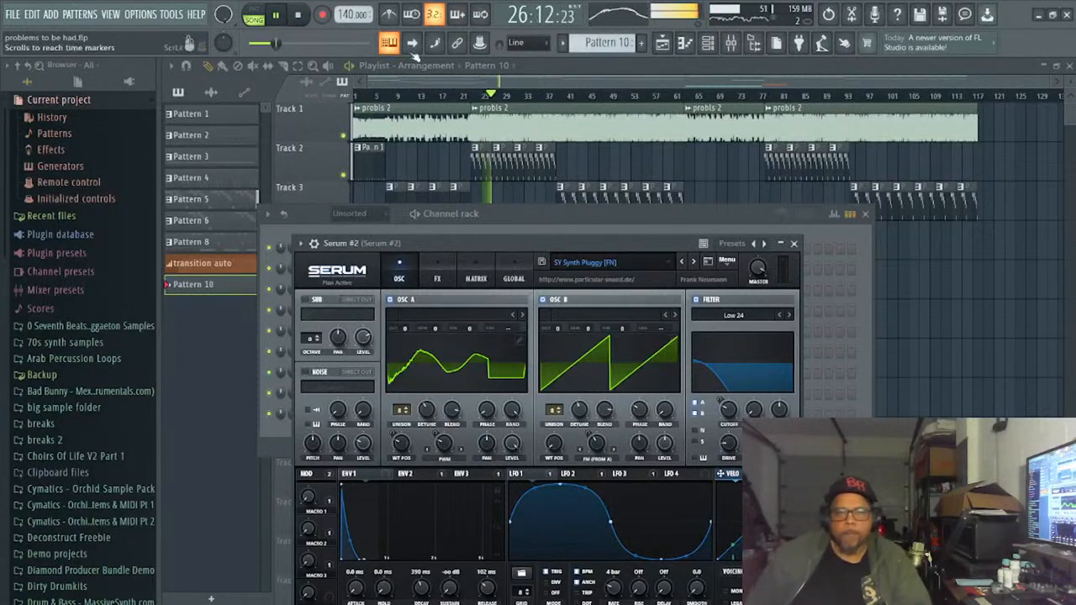
click(300, 16)
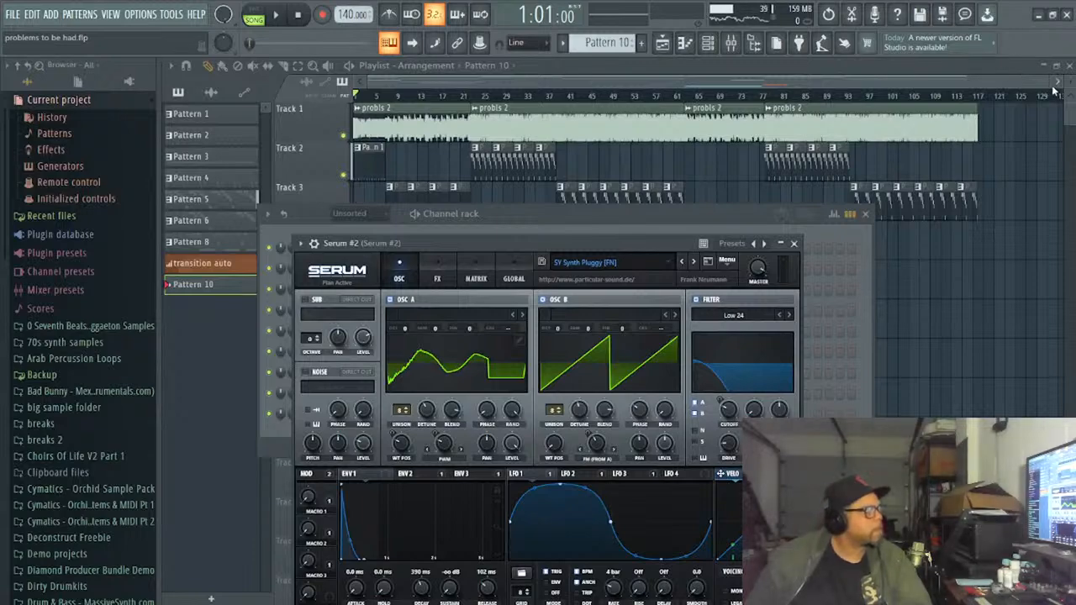
drag(1048, 84, 479, 89)
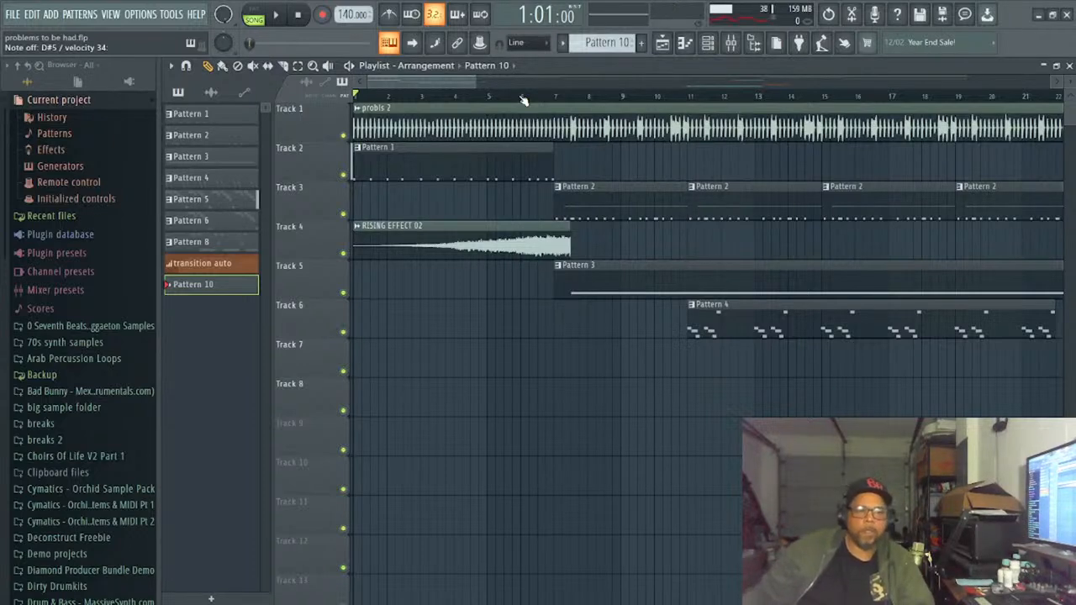
key(space)
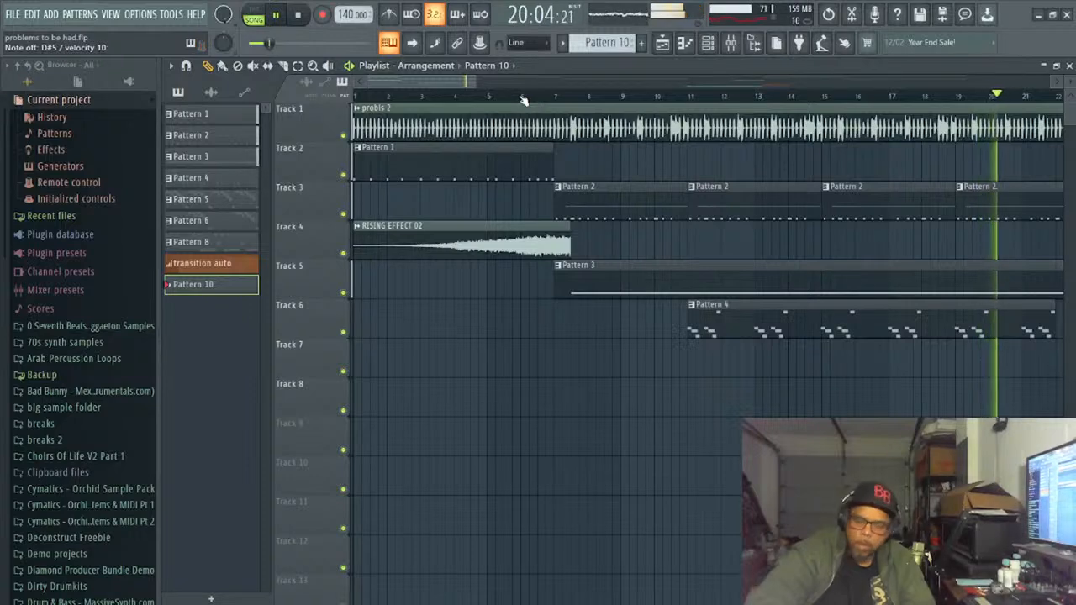
key(space)
key(ctrl+s)
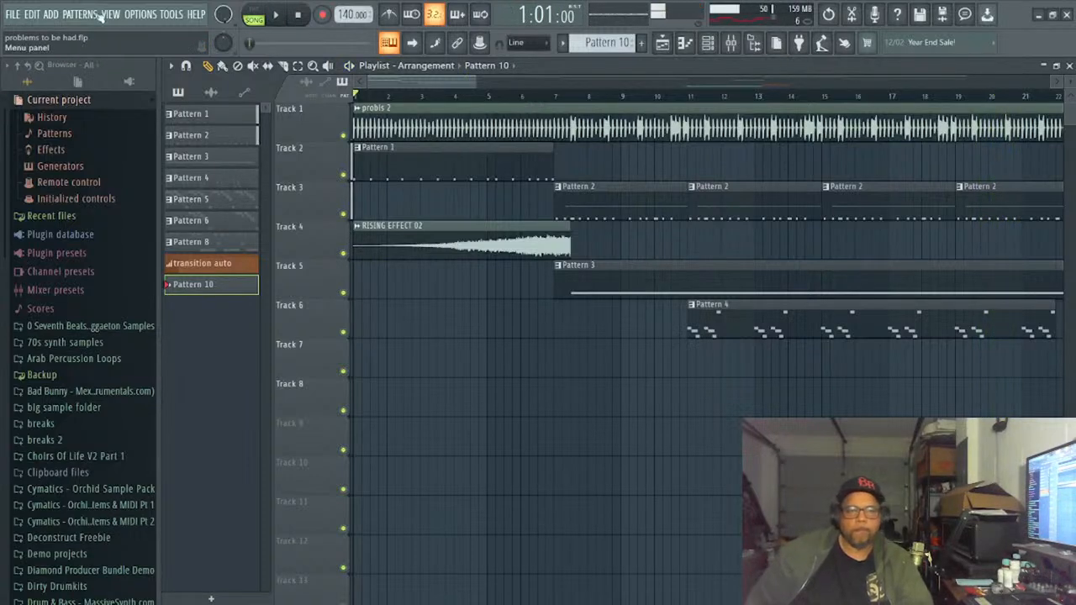
- Record a Serum #2 take into Pattern 10 during song playback and inspect its notes in the piano roll
click(322, 15)
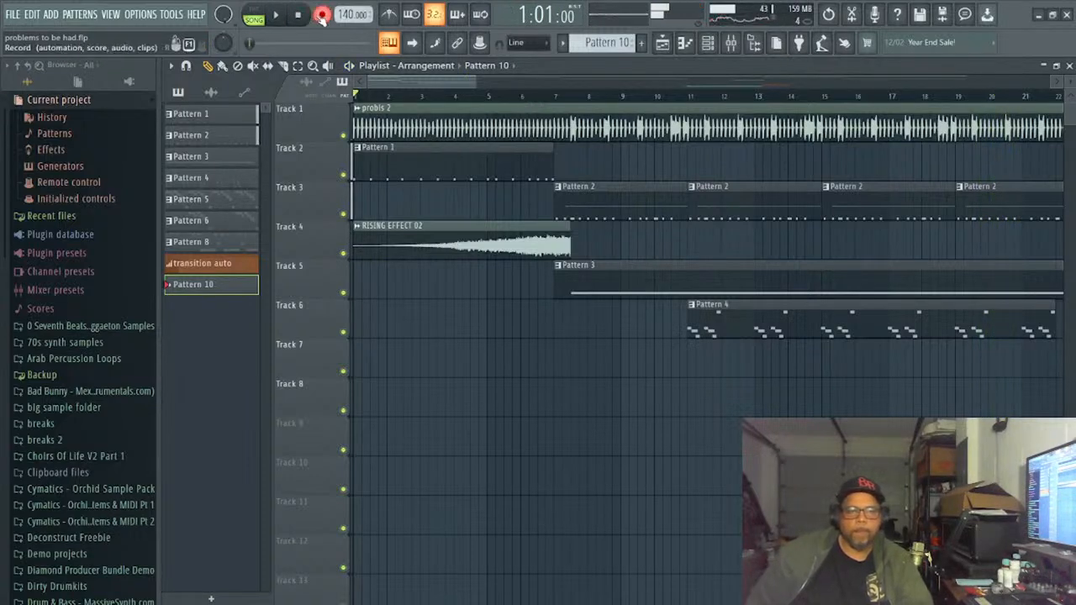
click(278, 16)
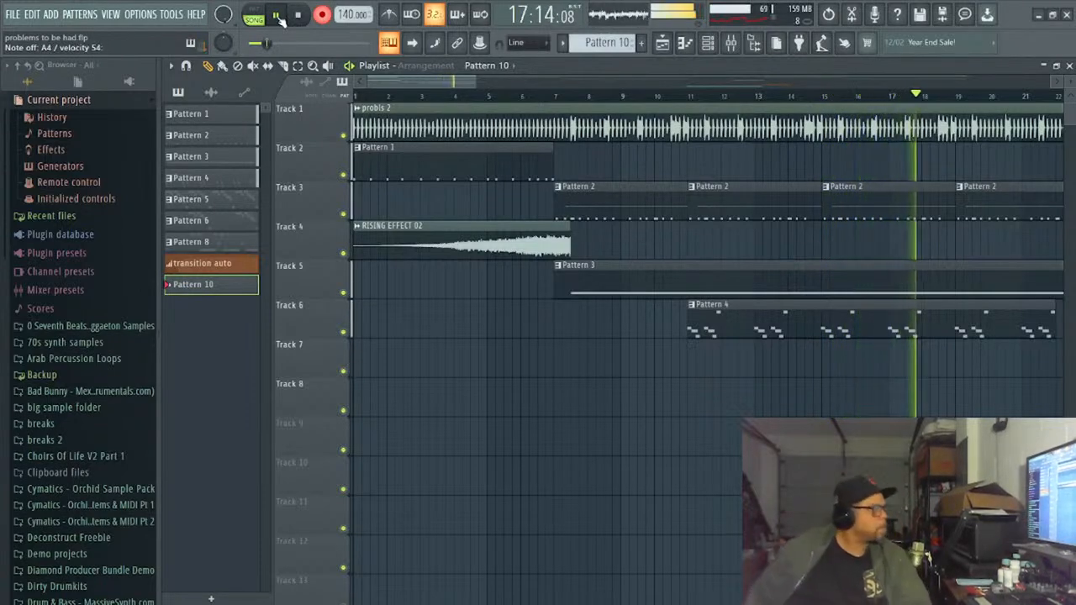
click(305, 17)
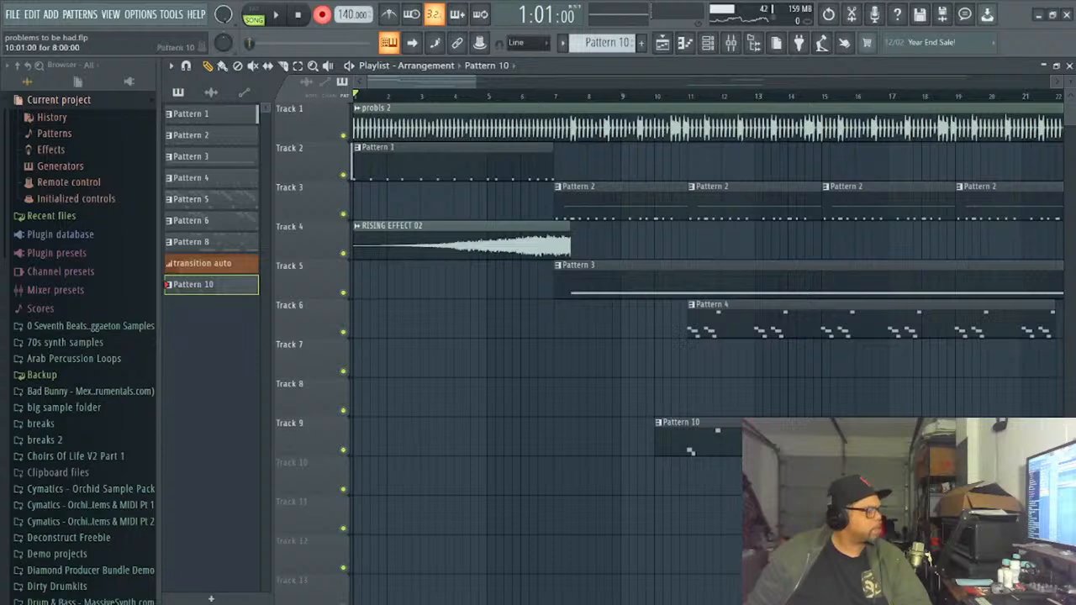
double_click(736, 454)
scroll(458, 364, down, 5)
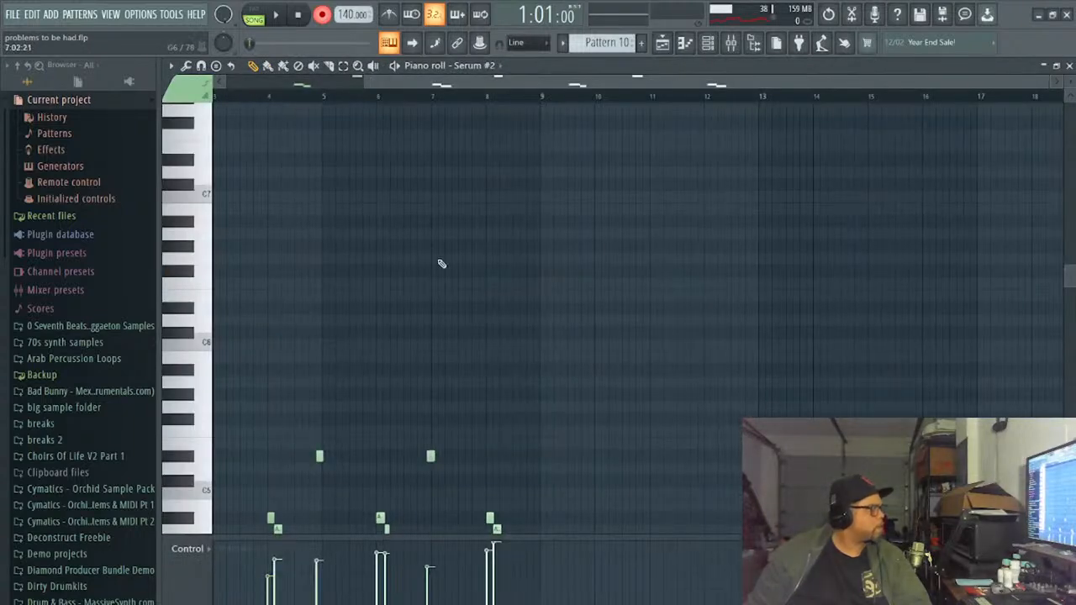
scroll(662, 454, down, 7)
scroll(658, 450, up, 8)
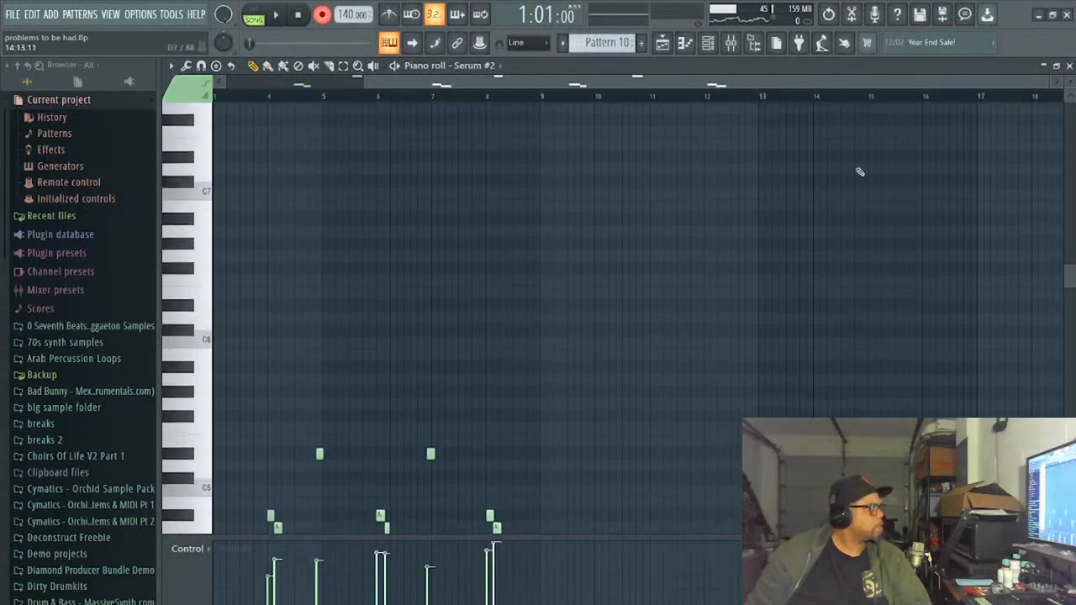
drag(1050, 84, 738, 126)
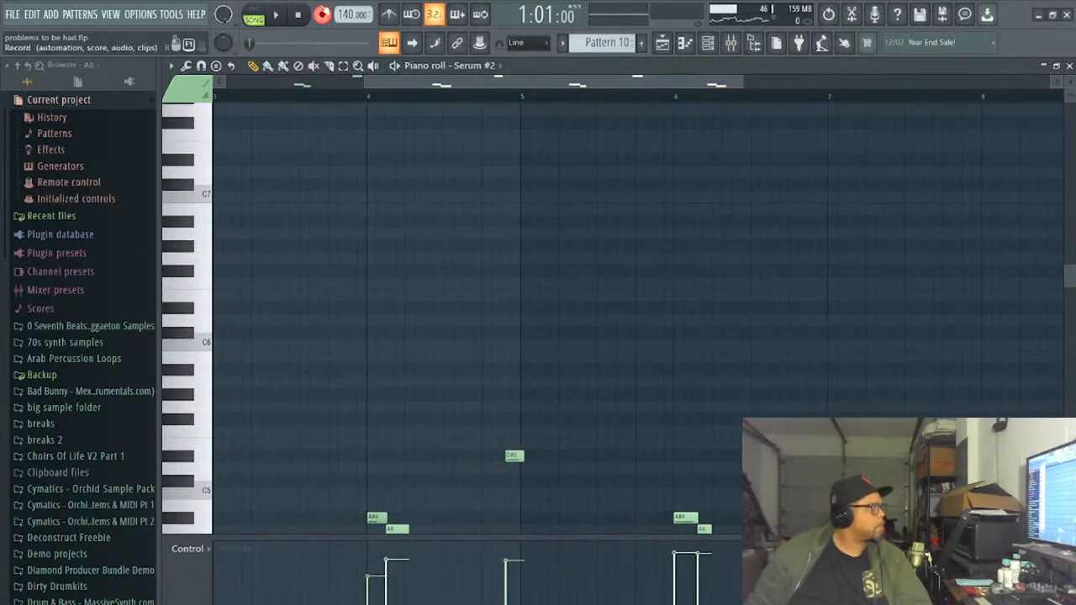
- Play Pattern 10 on its own, delete all of its recorded Serum #2 notes, and close the piano roll
click(253, 15)
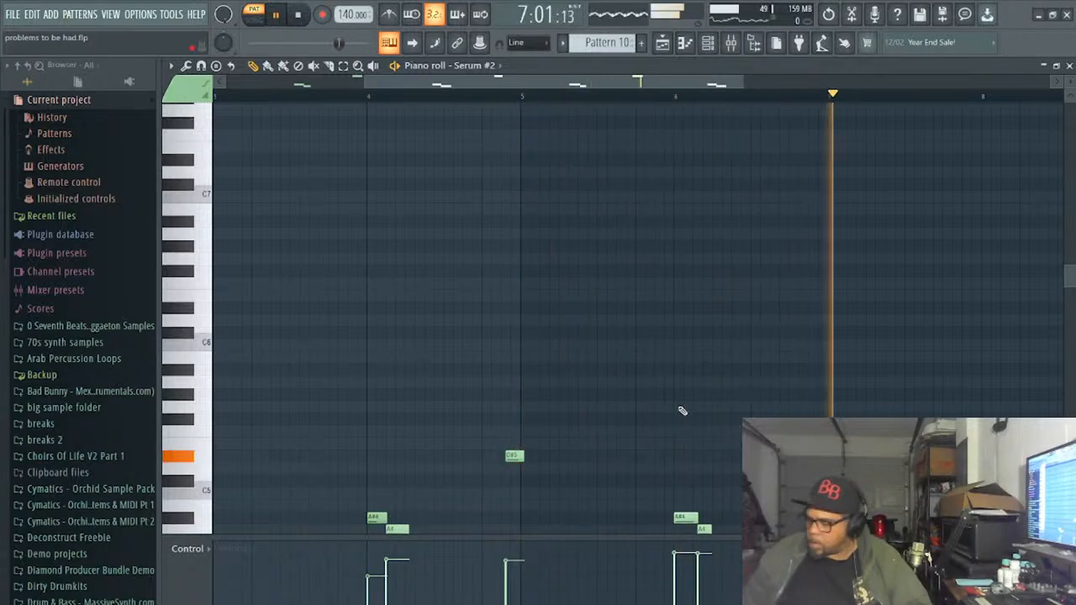
key(ctrl+a)
key(Delete)
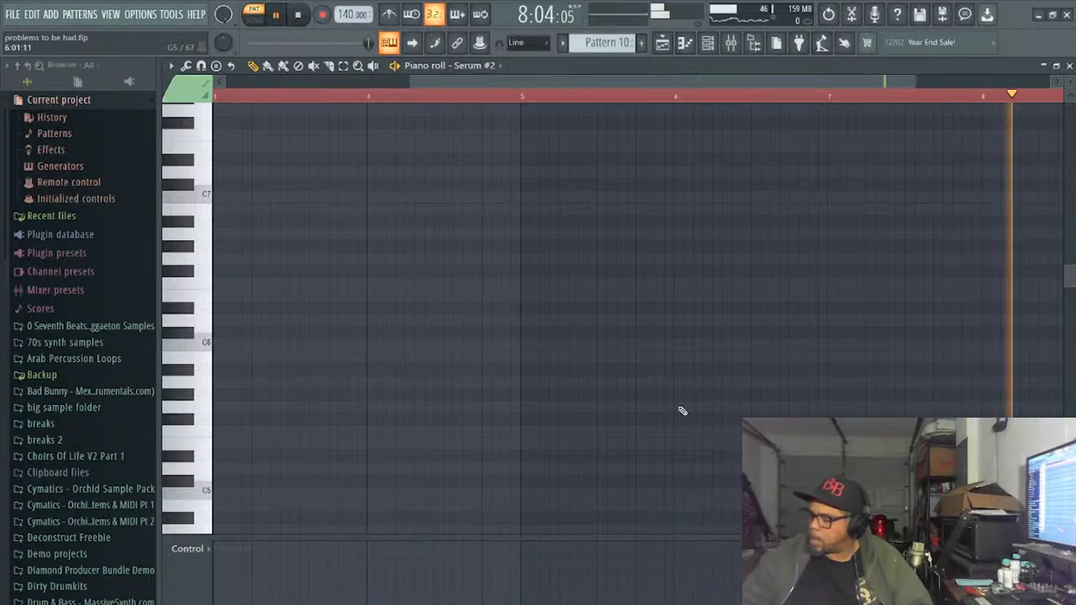
click(1068, 65)
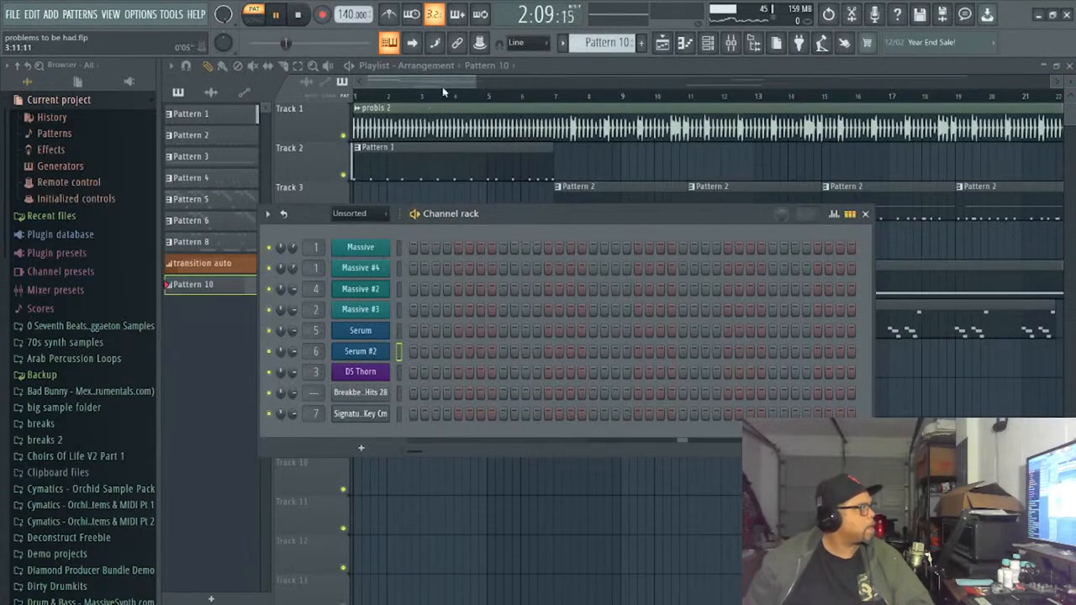
- Delete the recorded modulation wheel events from Pattern 10 and remove its clip from Track 9
key(F6)
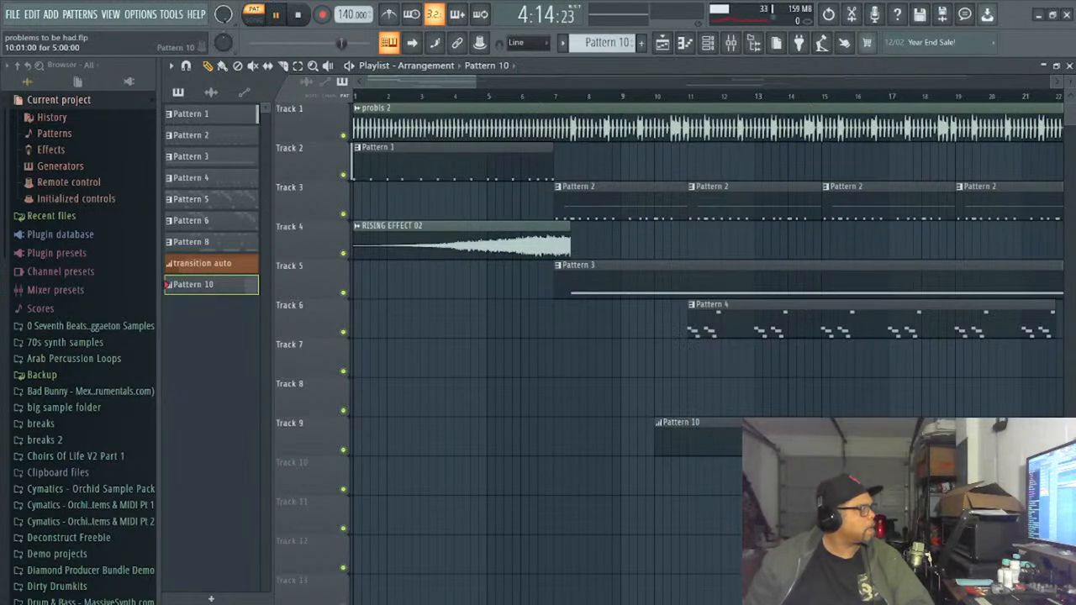
double_click(803, 440)
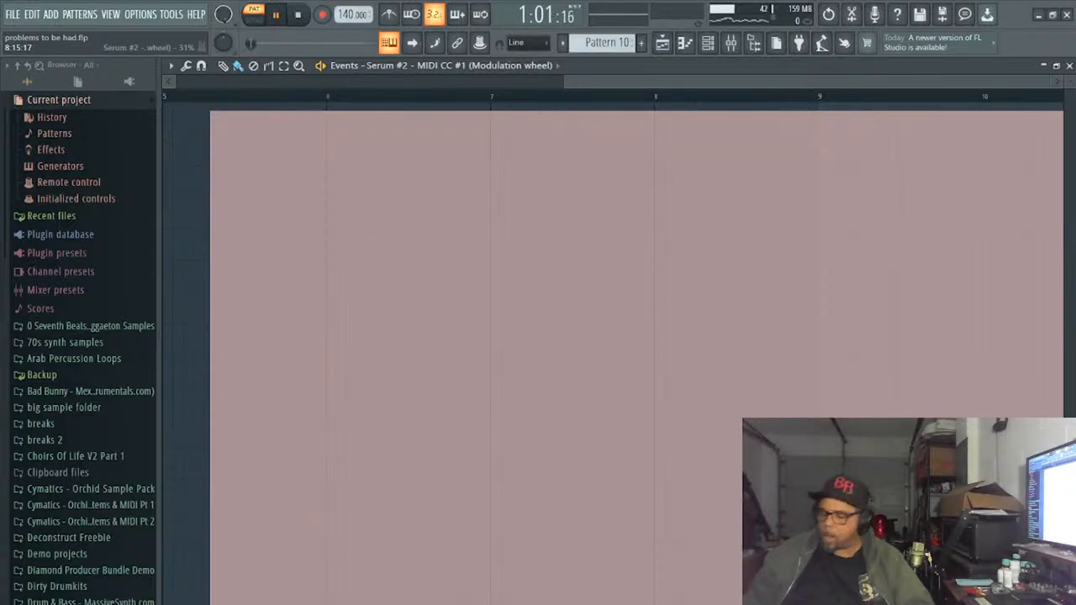
key(ctrl+a)
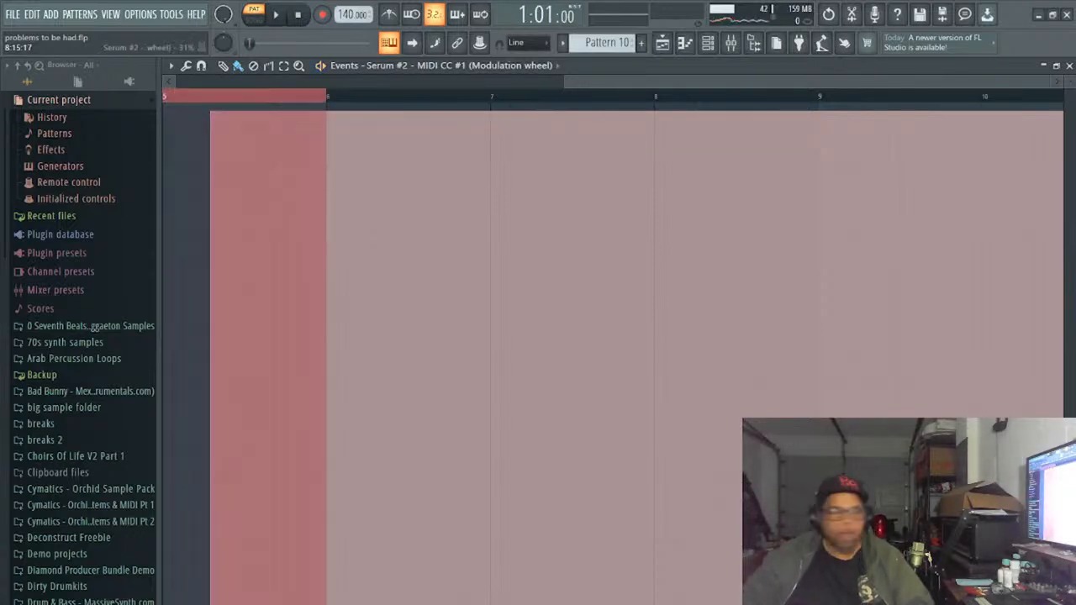
key(Delete)
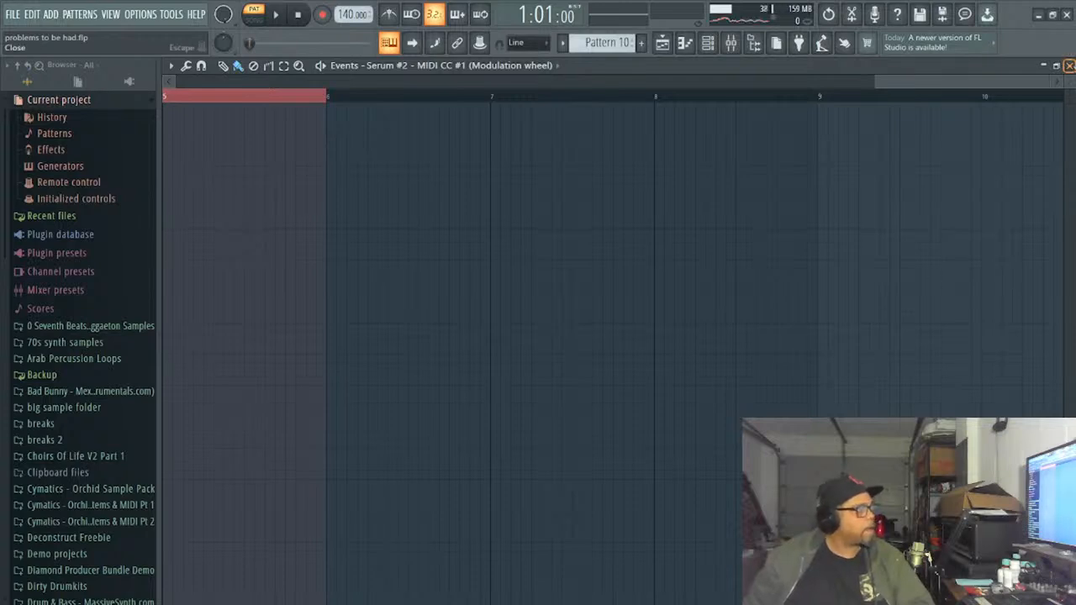
click(1069, 65)
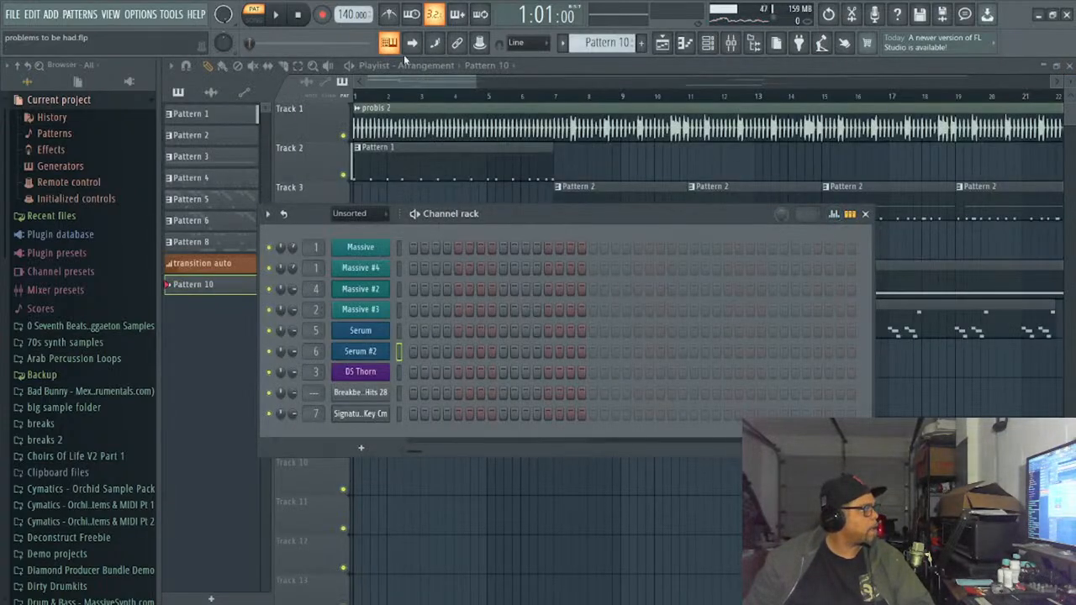
click(431, 80)
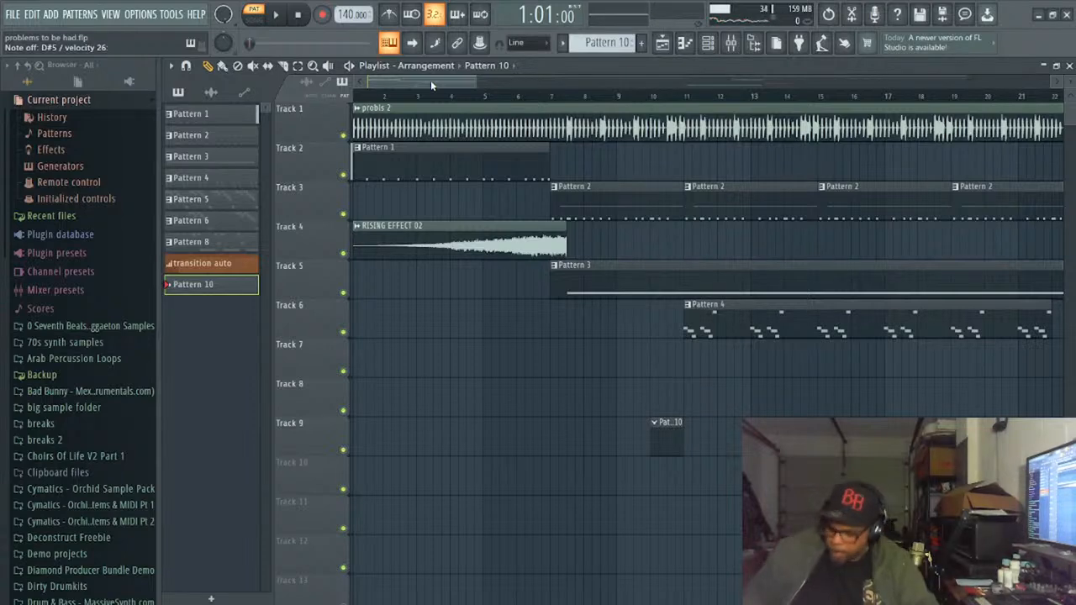
right_click(676, 452)
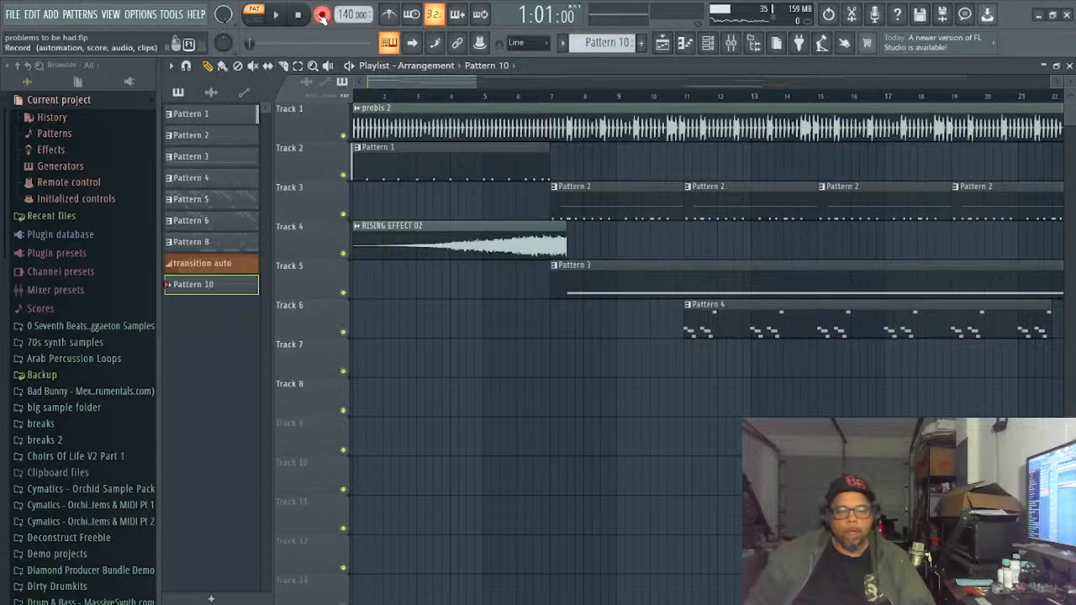
- Record another Serum #2 take into Pattern 10 against the song from the start and stop playback
key(space)
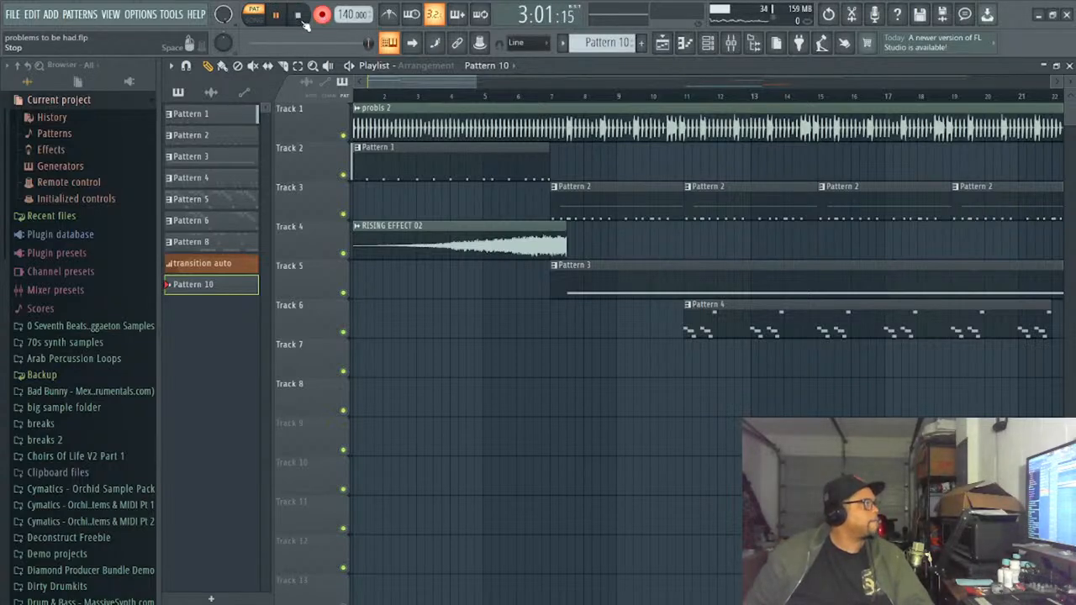
click(275, 16)
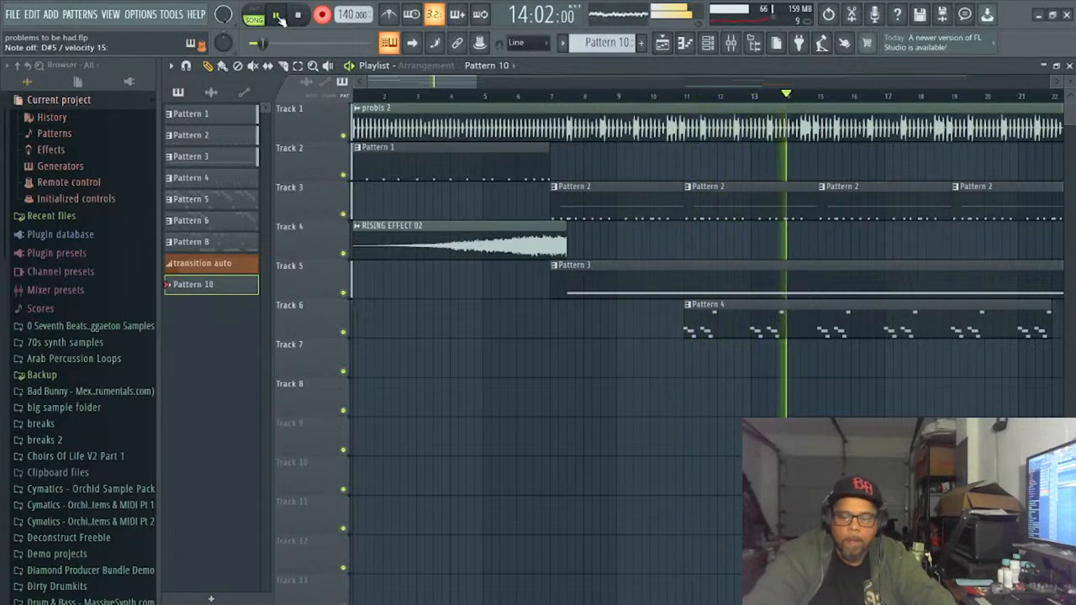
key(space)
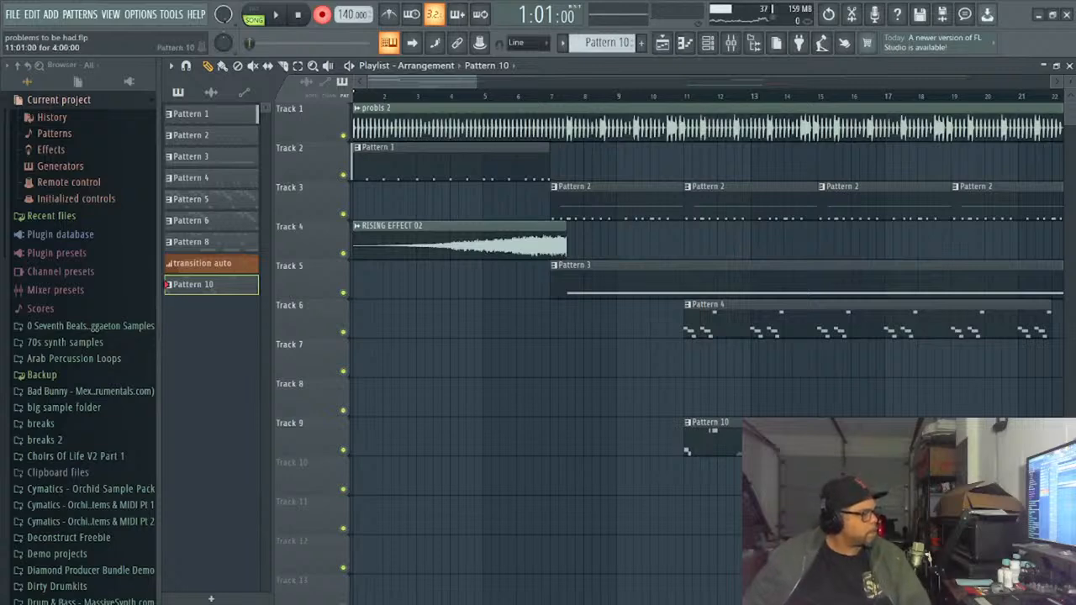
- Delete all Serum #2 notes of the second take from Pattern 10 and close the piano roll
double_click(763, 441)
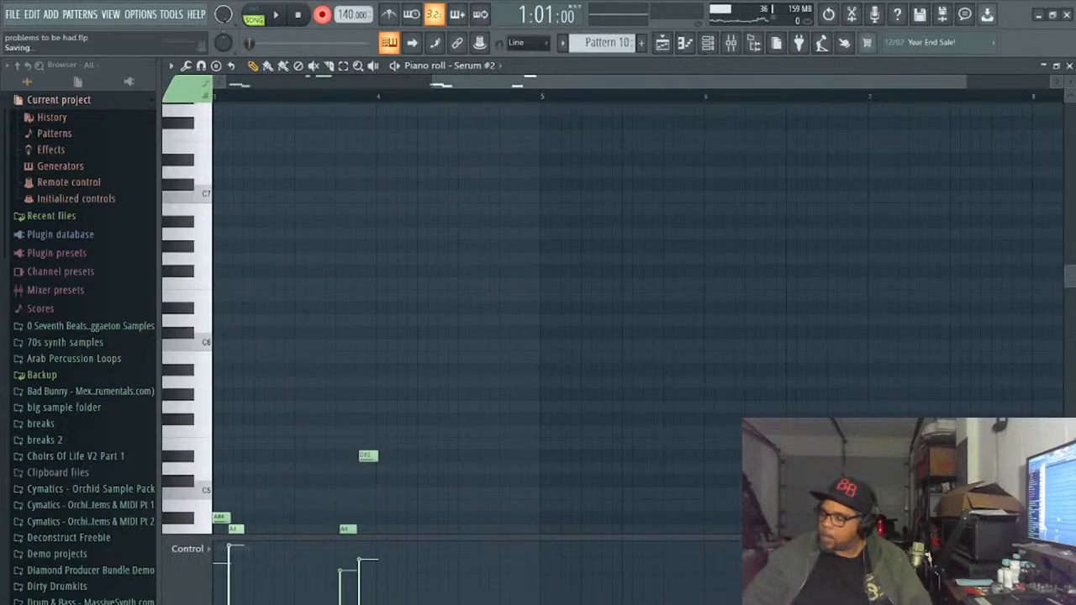
key(ctrl+a)
key(Delete)
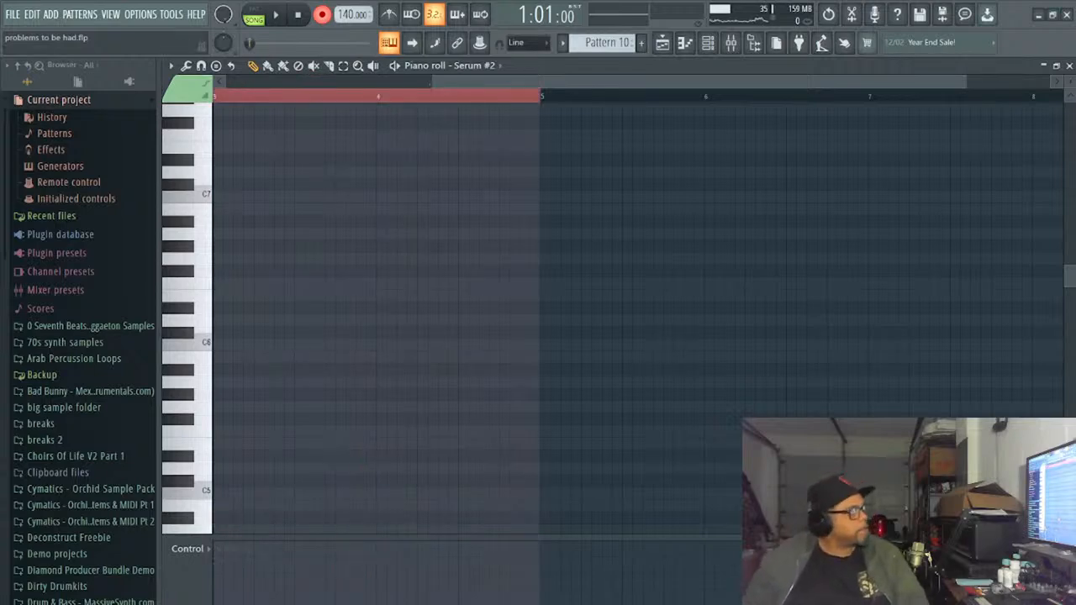
click(1069, 65)
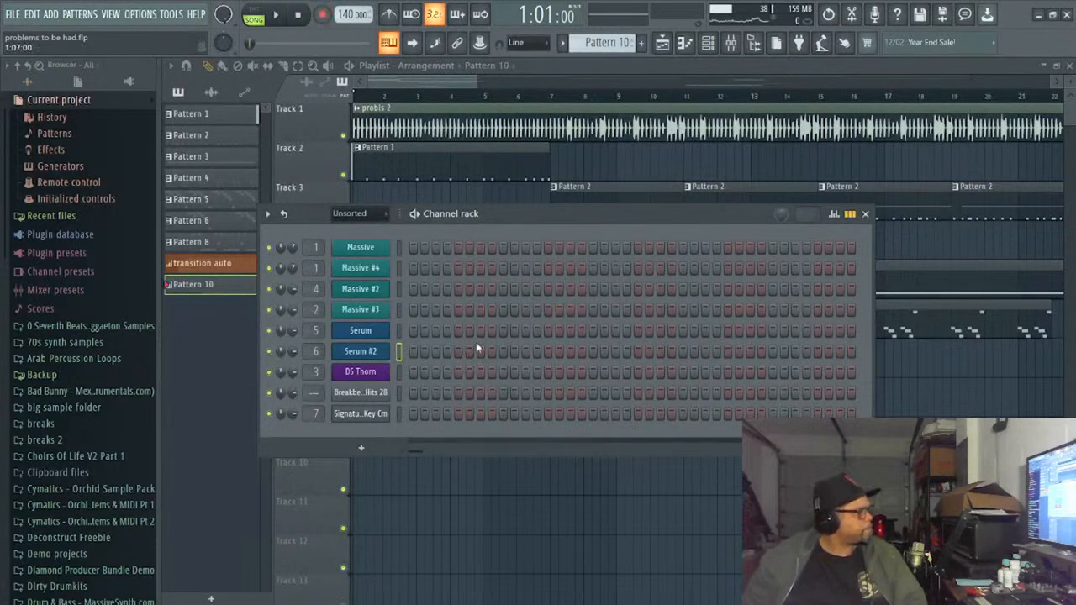
- Audition further Serum #2 presets, load SY Taped Old Skool Stab [ASL], and start the song to try it in context
click(367, 359)
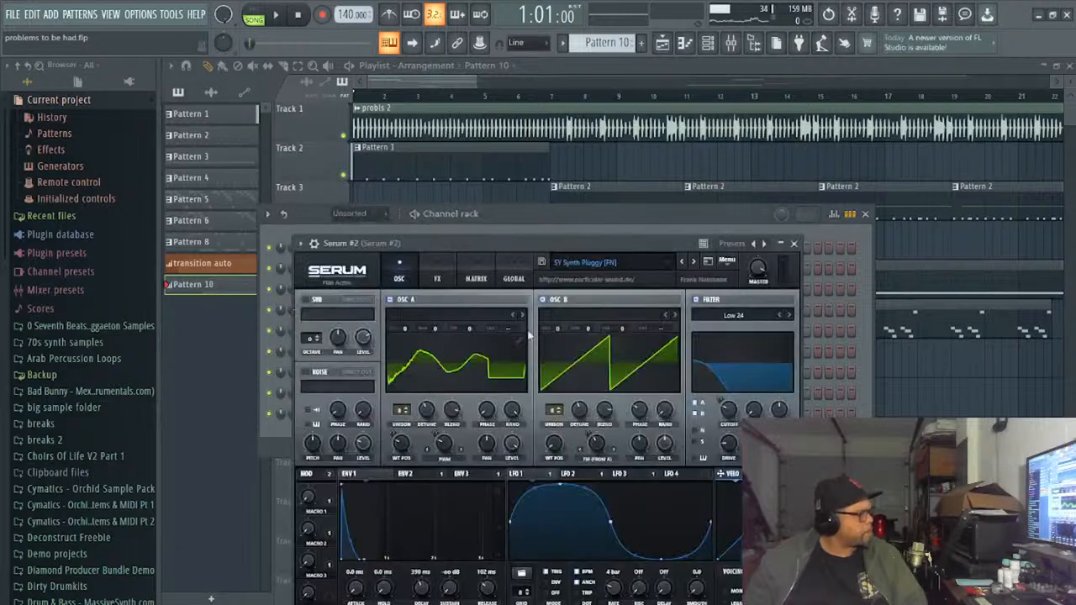
click(682, 262)
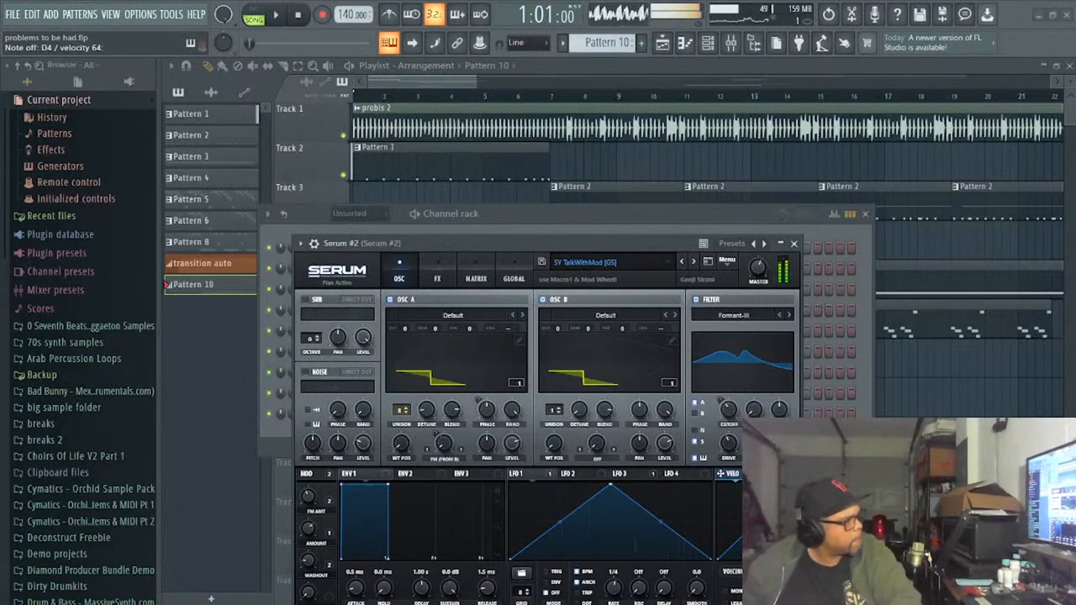
click(693, 263)
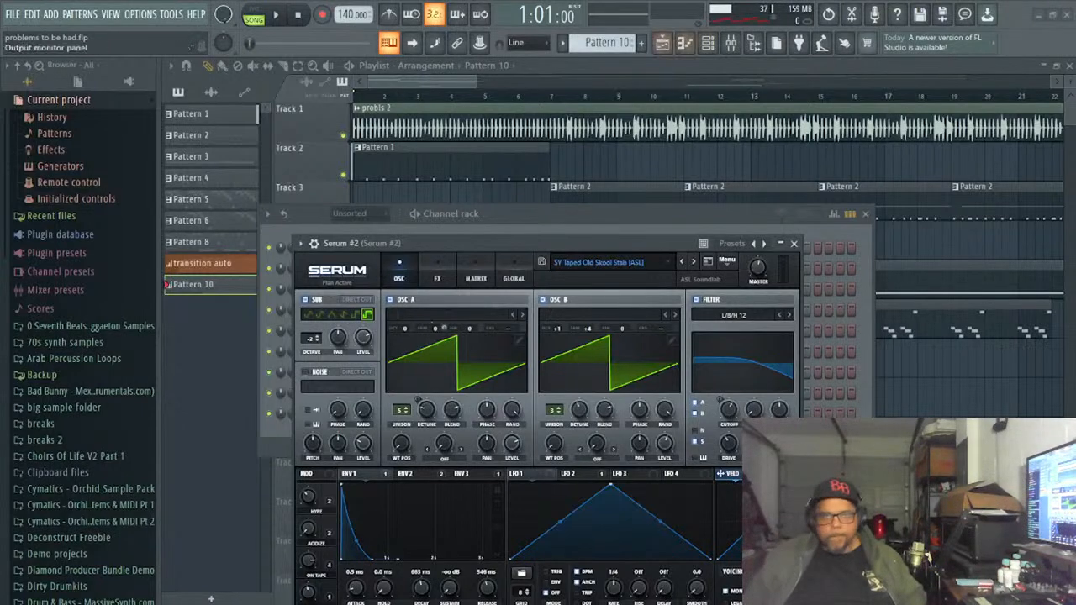
click(276, 15)
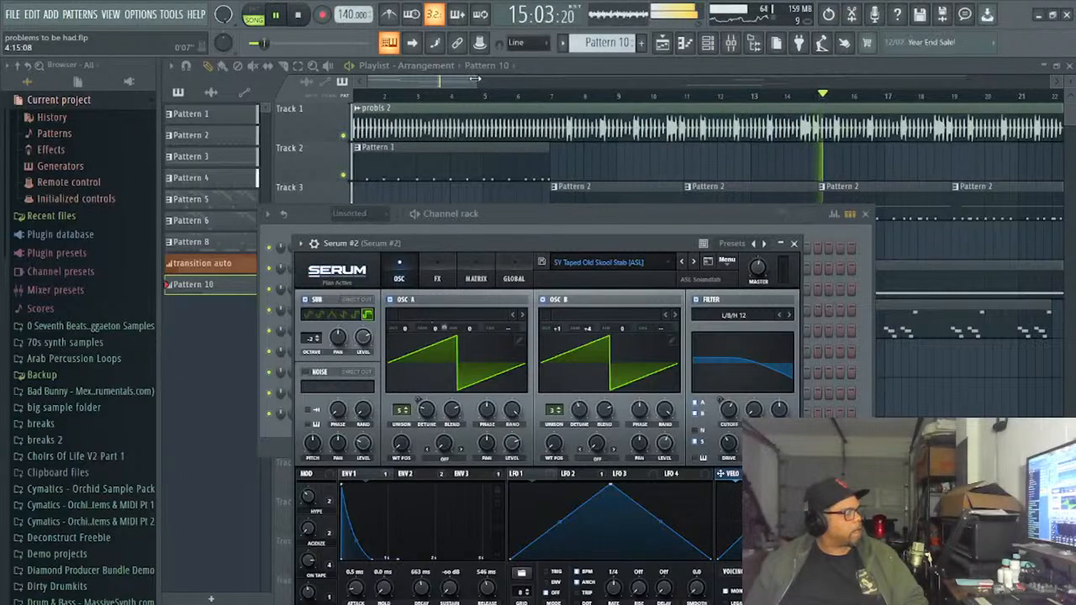
- Clear the modulation wheel events from the Pattern 10 clip on Track 9 and stop song playback
drag(474, 79, 740, 157)
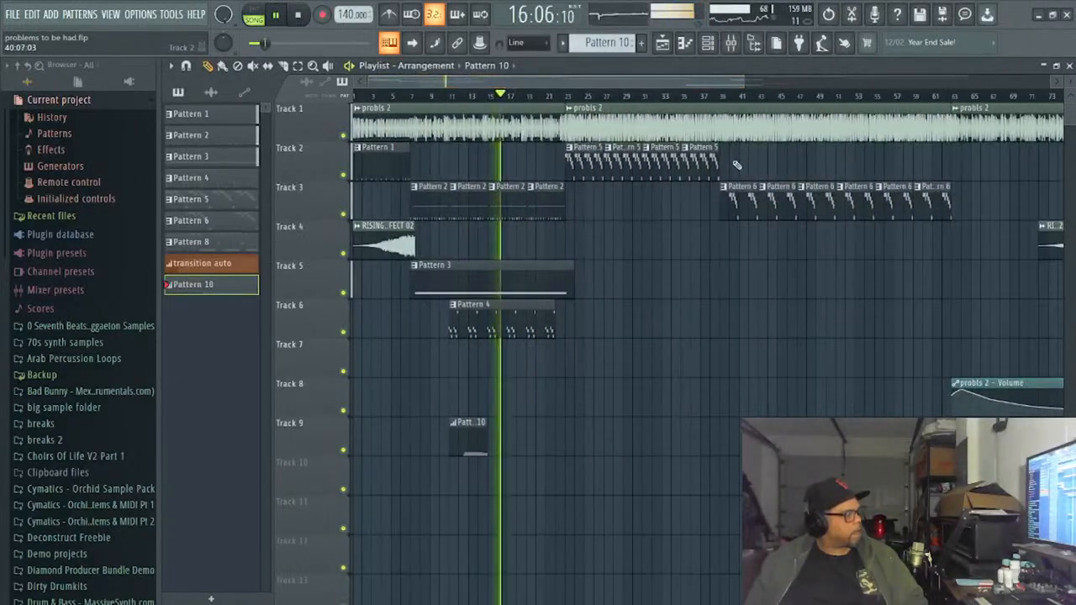
double_click(476, 439)
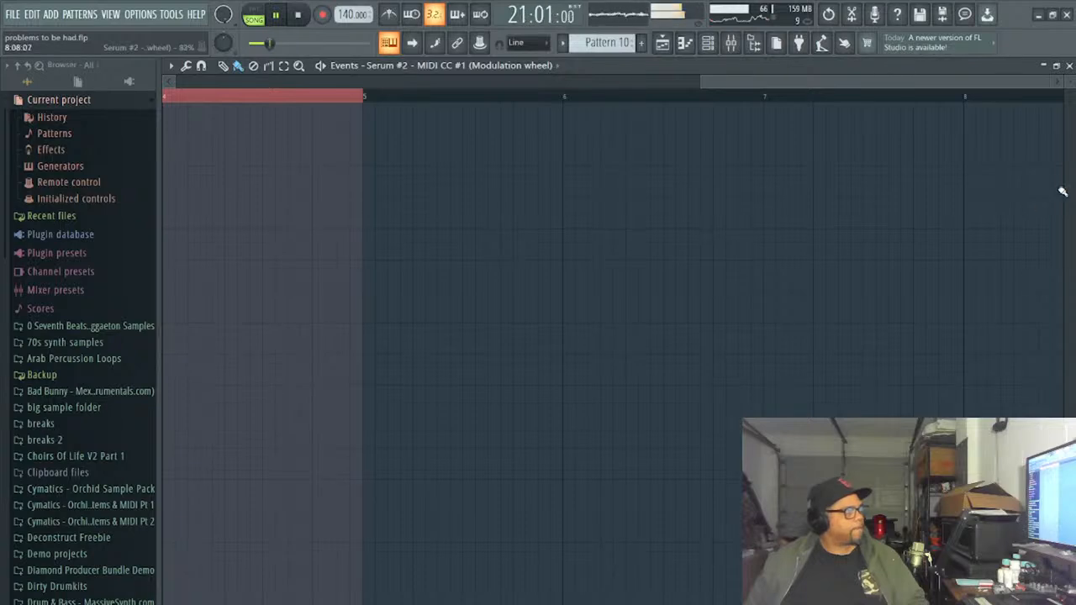
click(1070, 65)
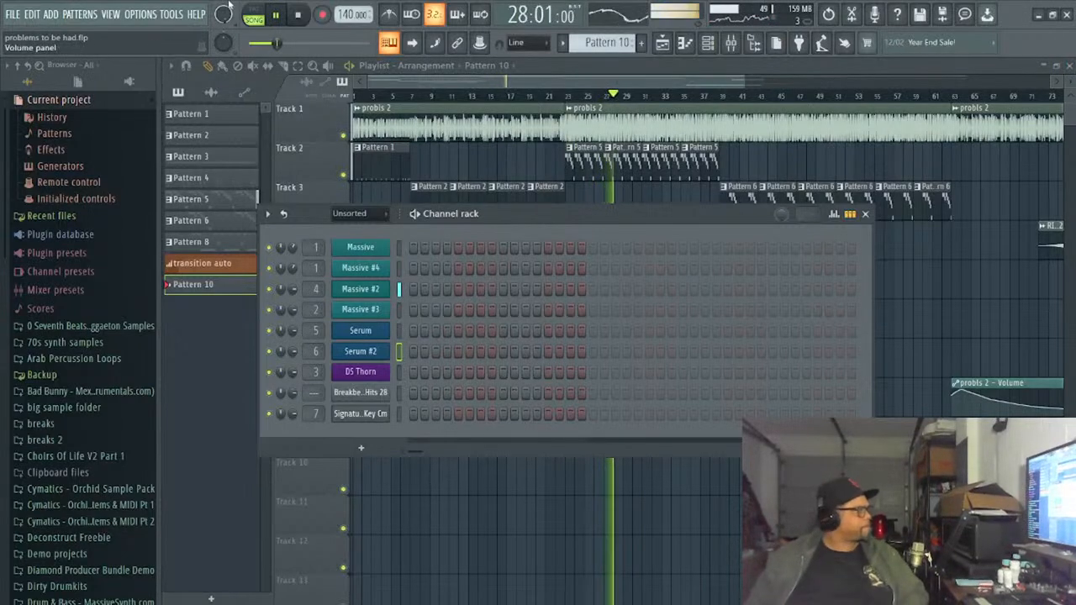
click(303, 17)
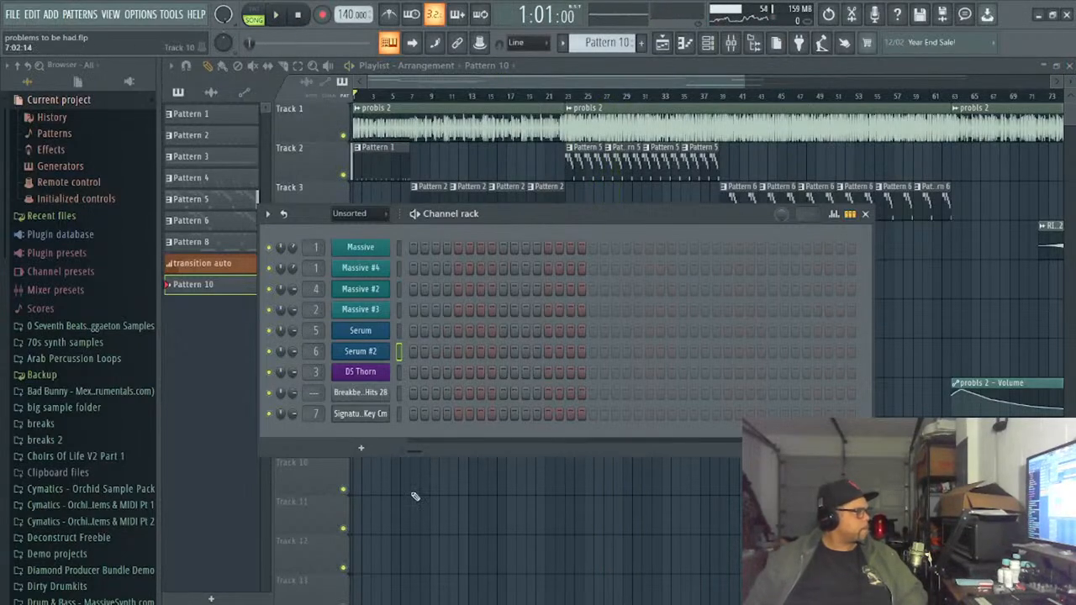
- Open Serum #2, audition presets from SY Techarm [GS] to SY VeloHarm [GS], and try SY VeloHarm against the song before stopping playback
click(372, 354)
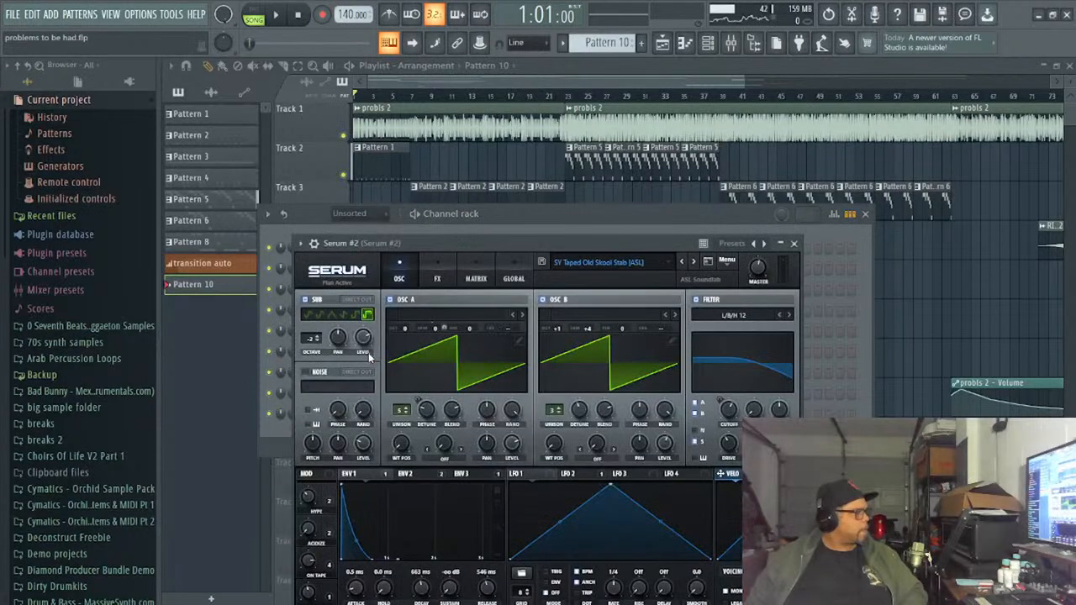
click(694, 262)
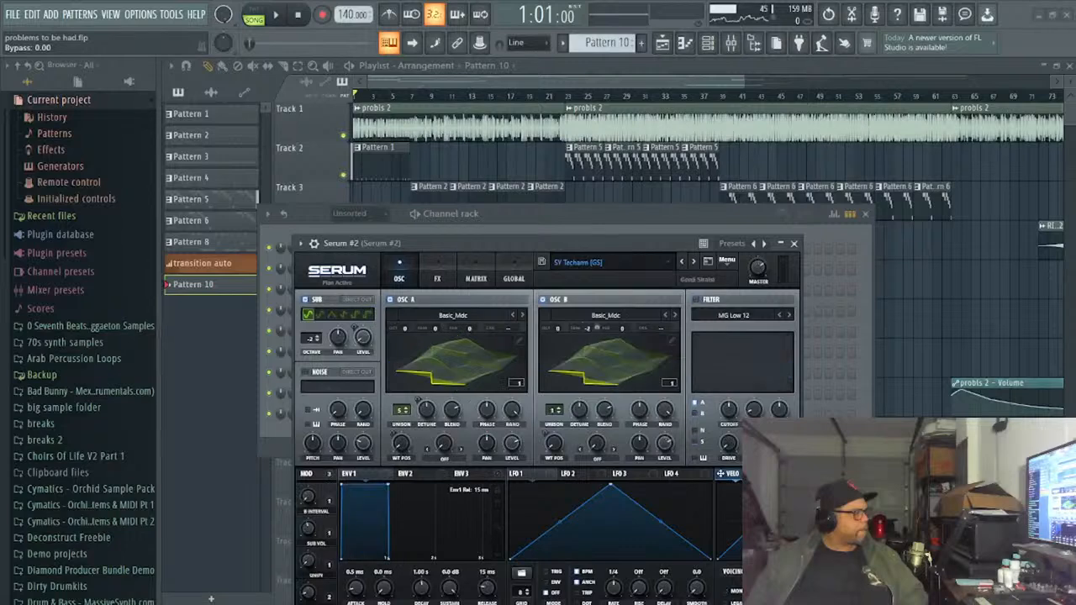
click(693, 262)
click(693, 262)
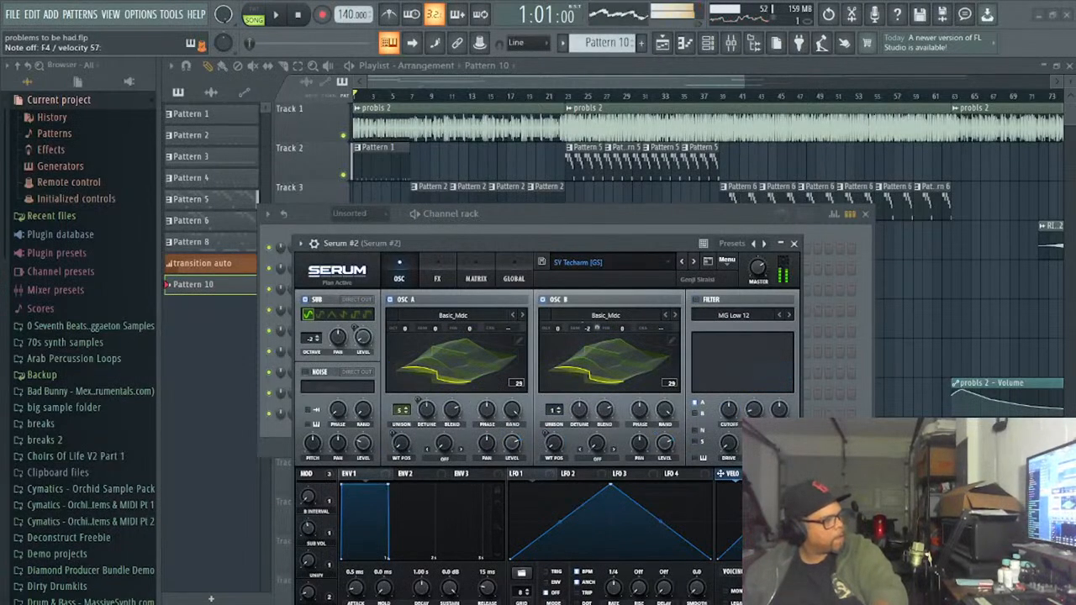
click(693, 262)
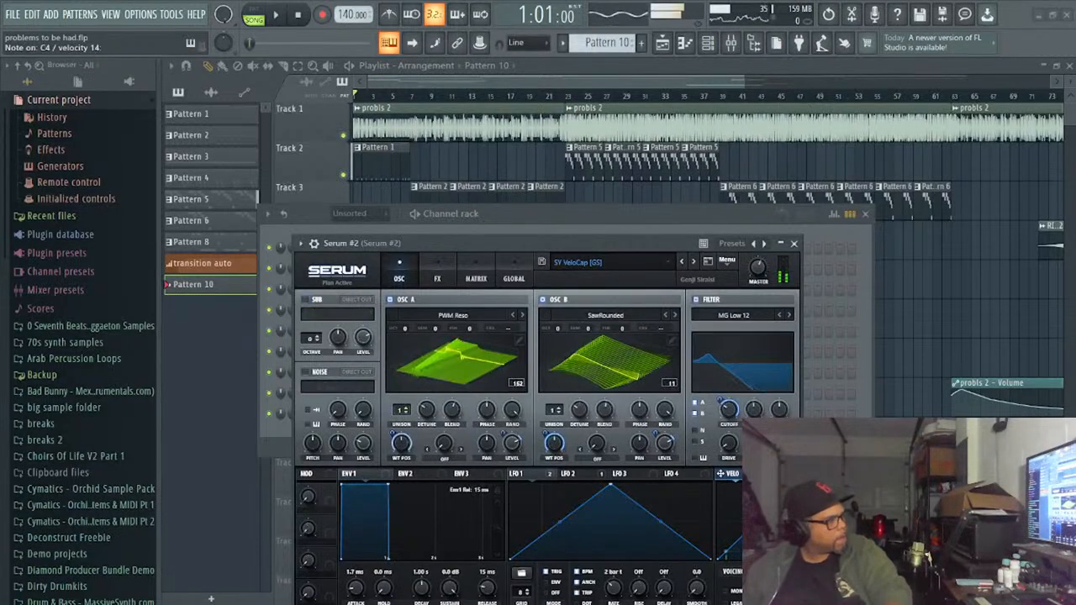
click(693, 263)
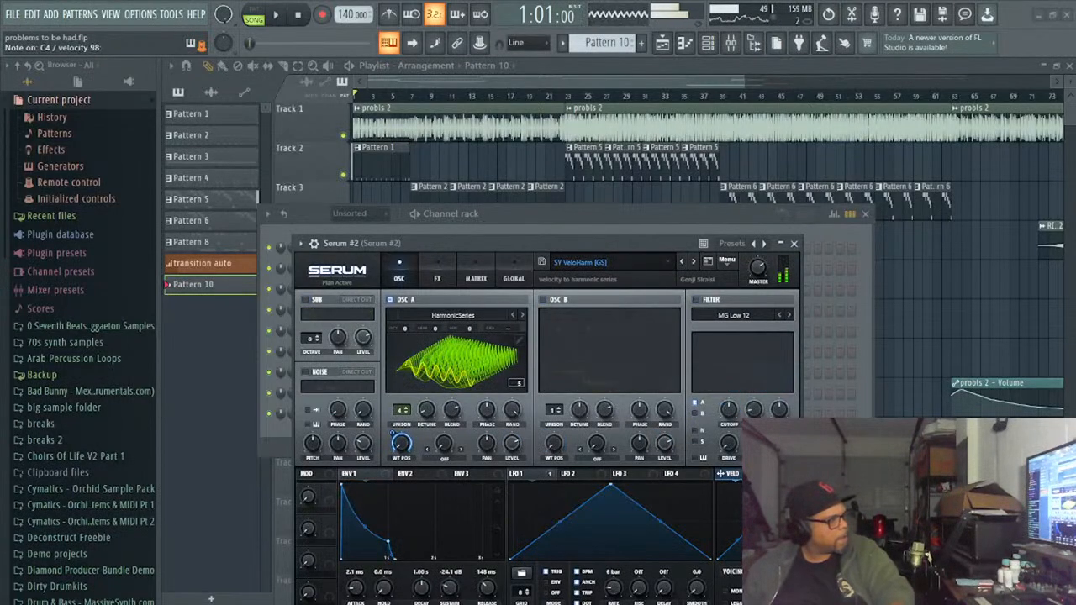
click(693, 262)
click(682, 263)
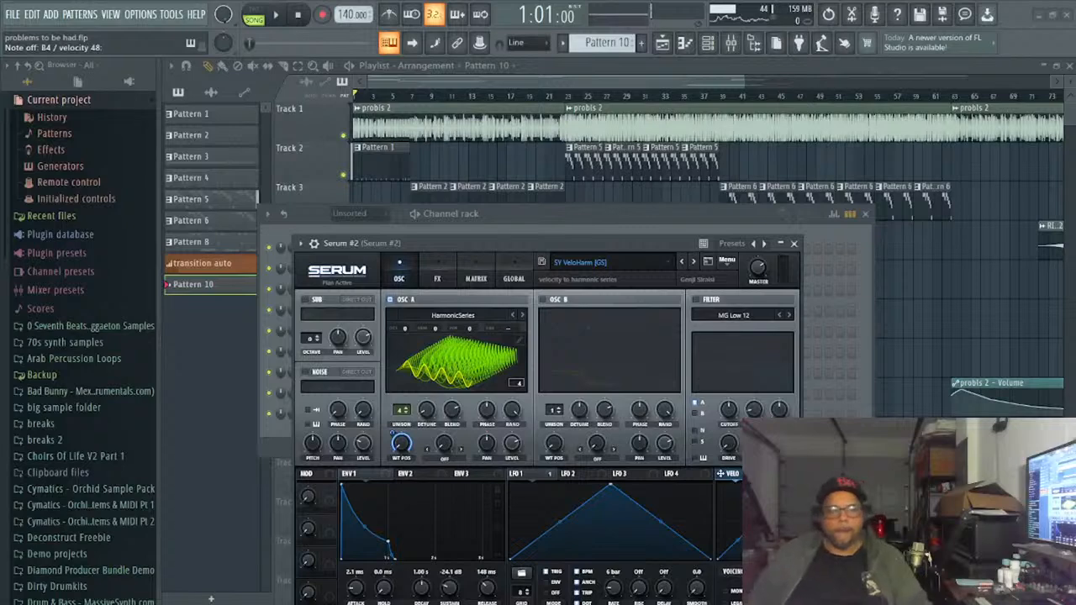
click(272, 15)
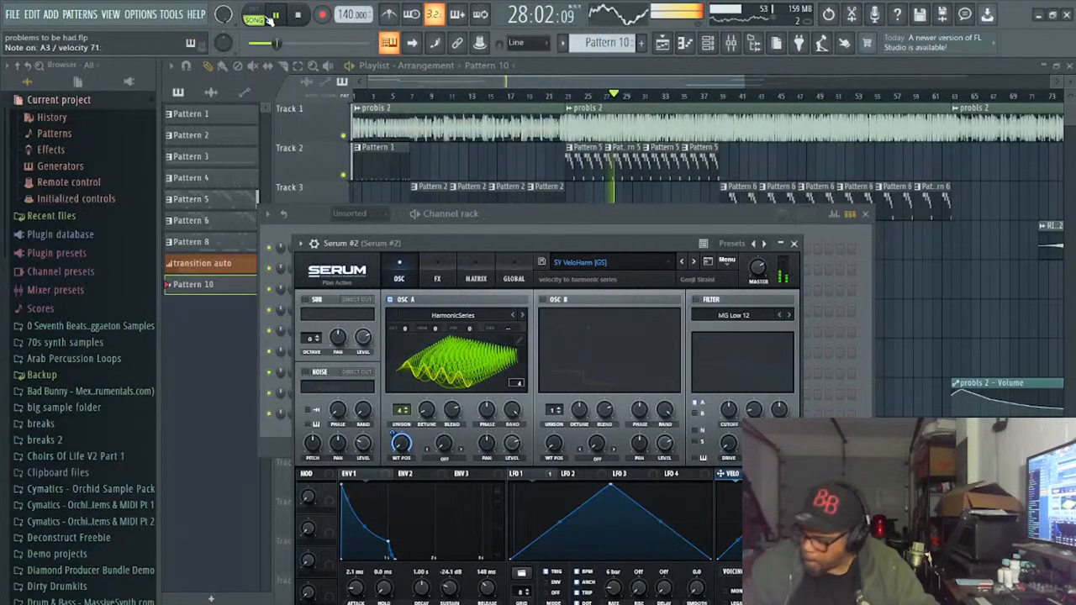
click(272, 16)
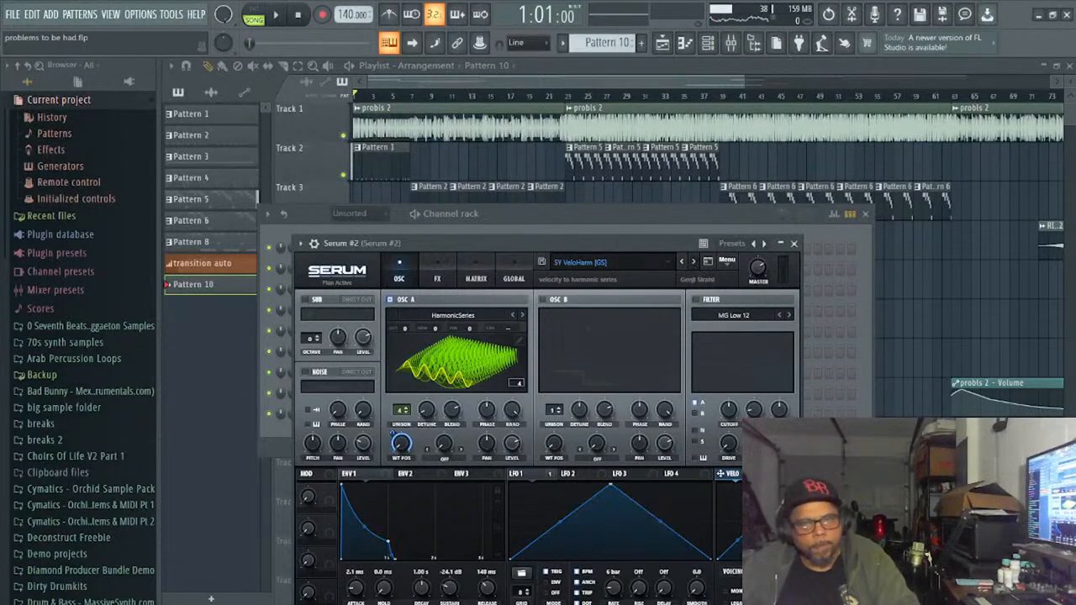
- Audition the remaining SY presets in Serum #2, including SY Vintage Bells [FP], SY VintageDigital [SD] and SY Yang [FP], and continue to au5 try
click(693, 262)
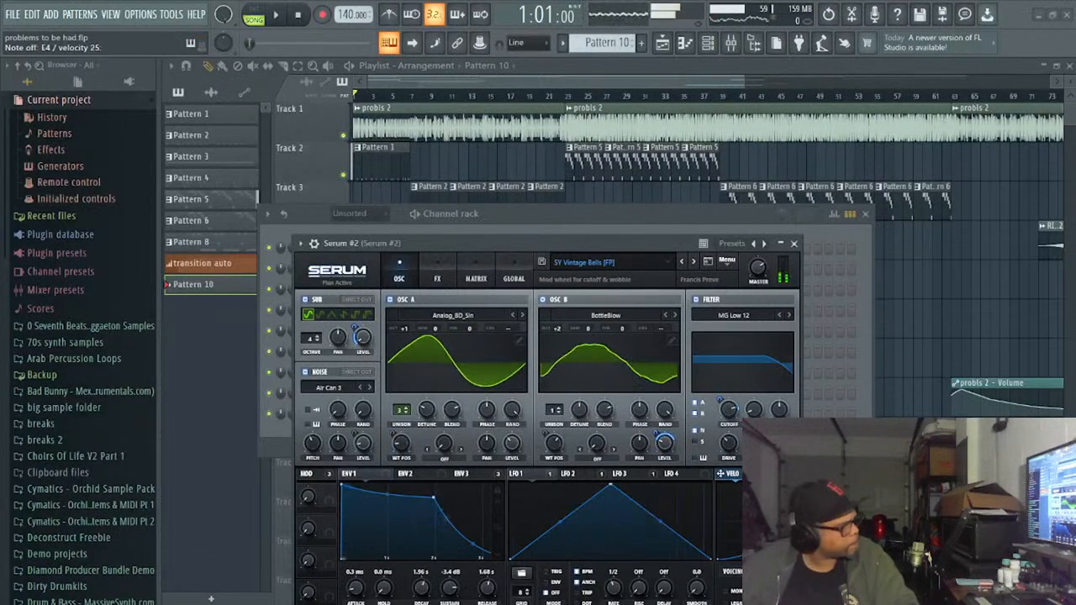
click(681, 261)
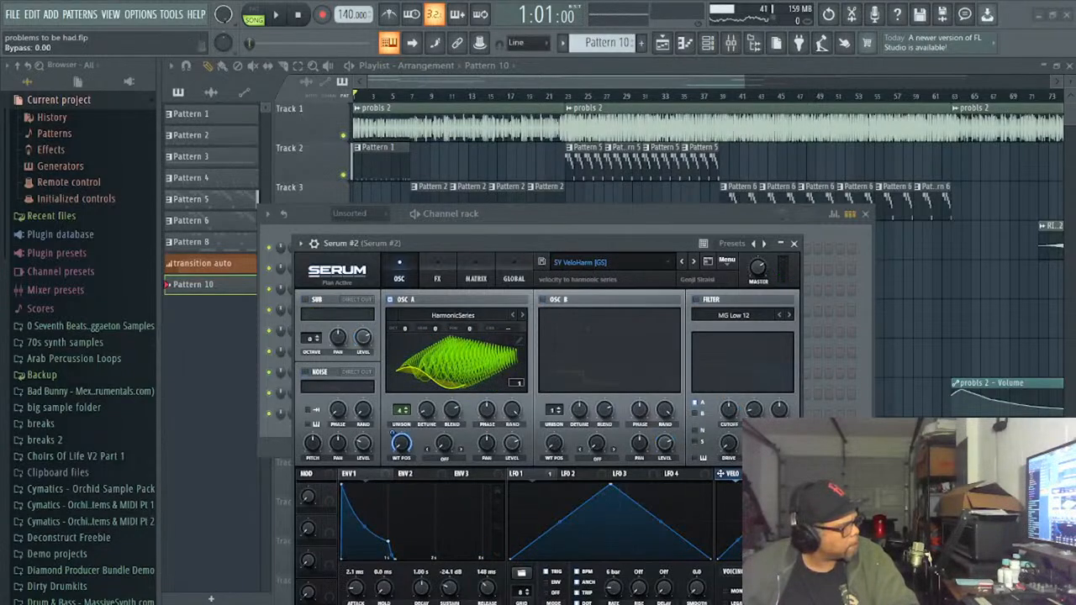
click(693, 261)
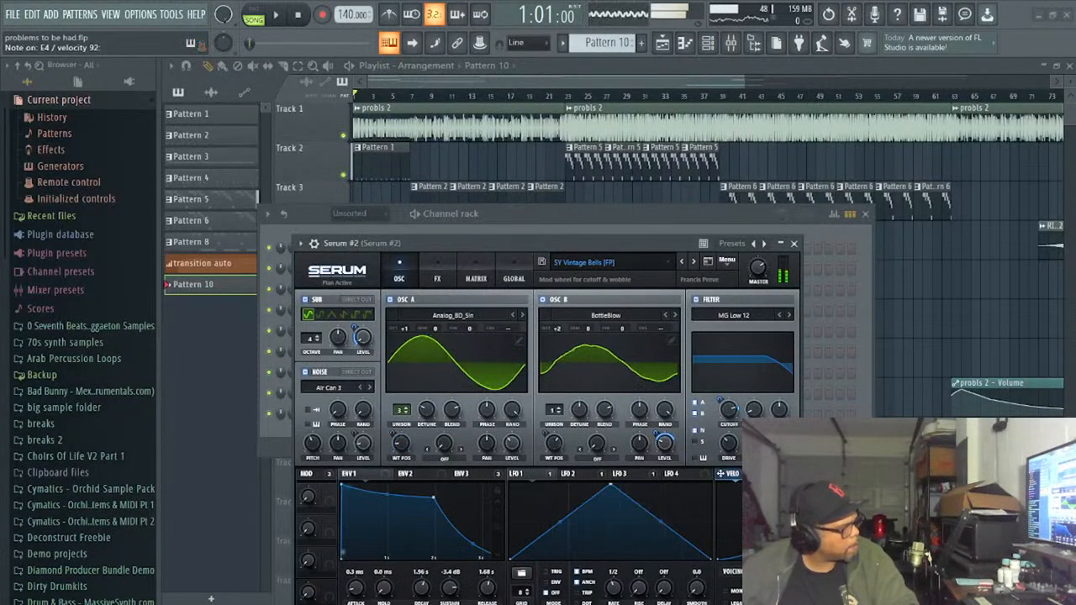
click(693, 261)
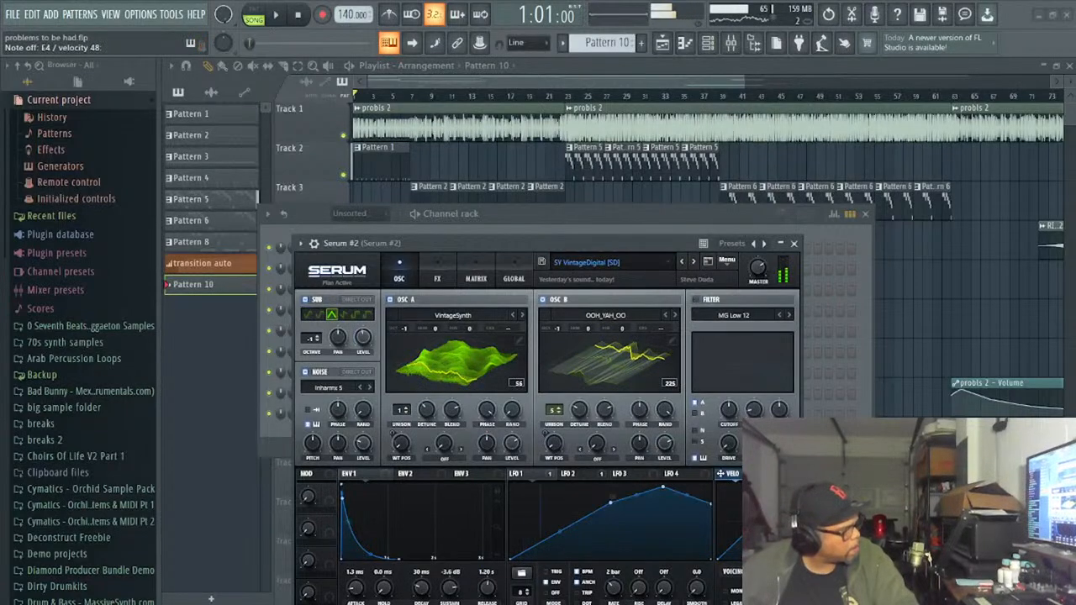
click(693, 262)
click(694, 261)
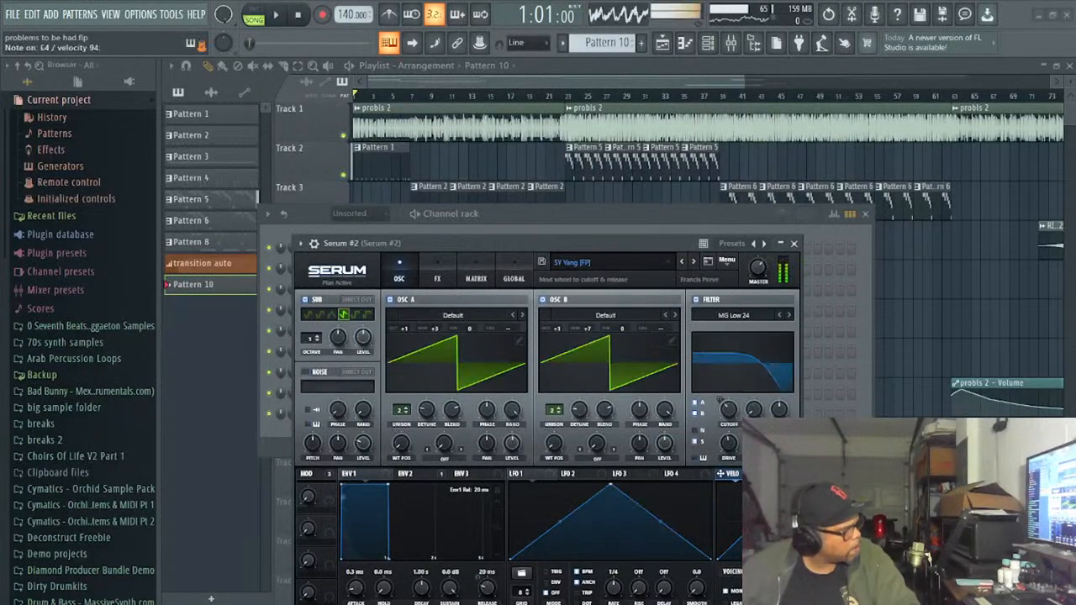
click(694, 262)
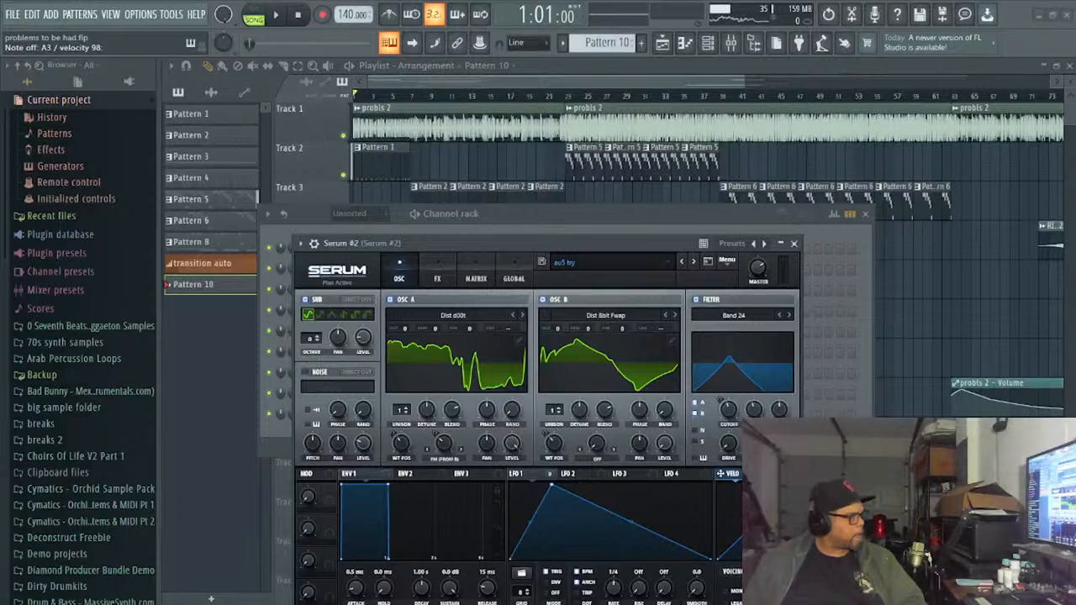
- Rearrange the Channel rack and Serum #2 windows so the channel list and the synth with its keyboard are both visible
click(732, 244)
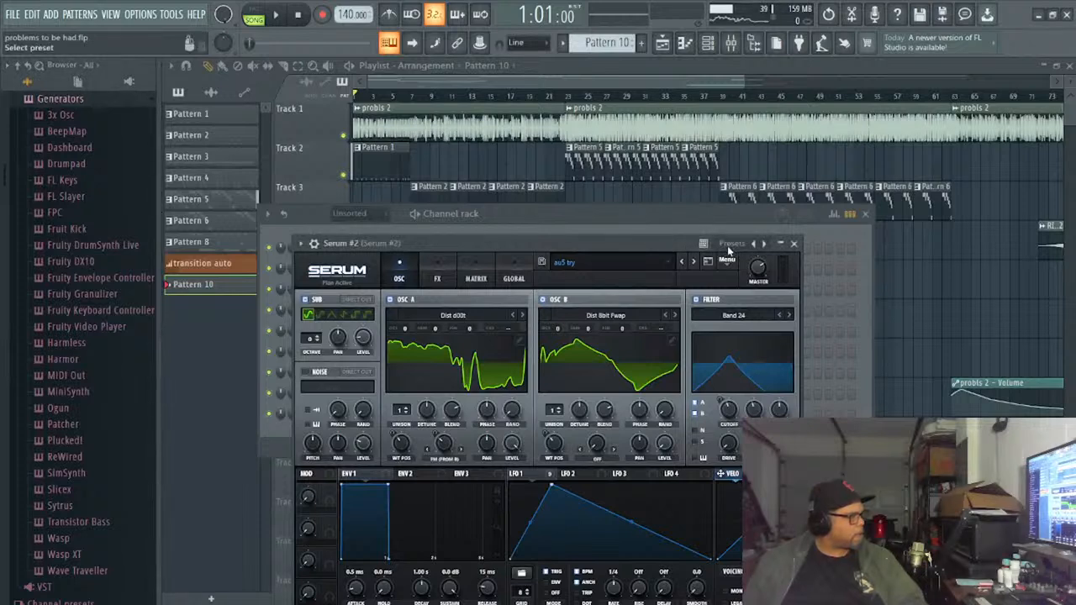
click(627, 231)
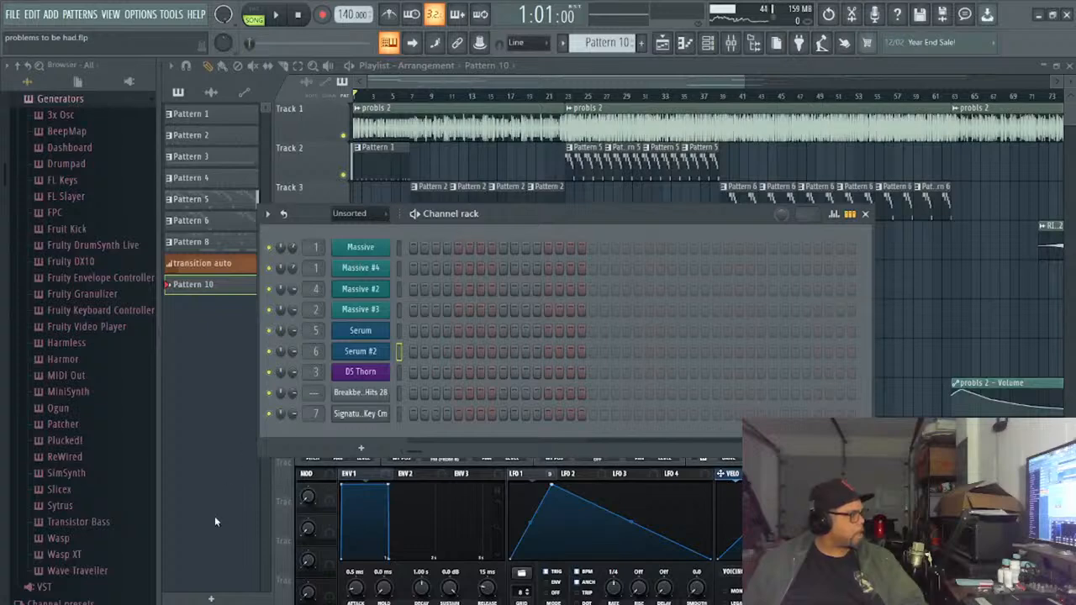
drag(697, 216, 591, 335)
drag(536, 242, 555, 186)
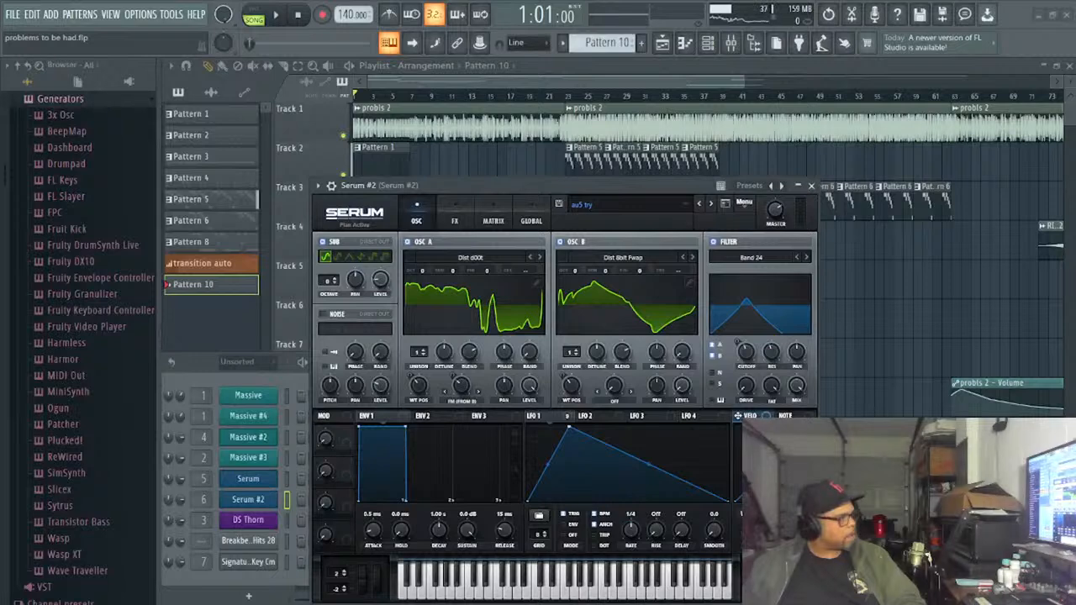
- Audition the Serum #2 lead presets from LD 8bitcycle [AF] through LD Bendy Metal [DK] and load LD Bionic Squirrel [BS]
click(712, 204)
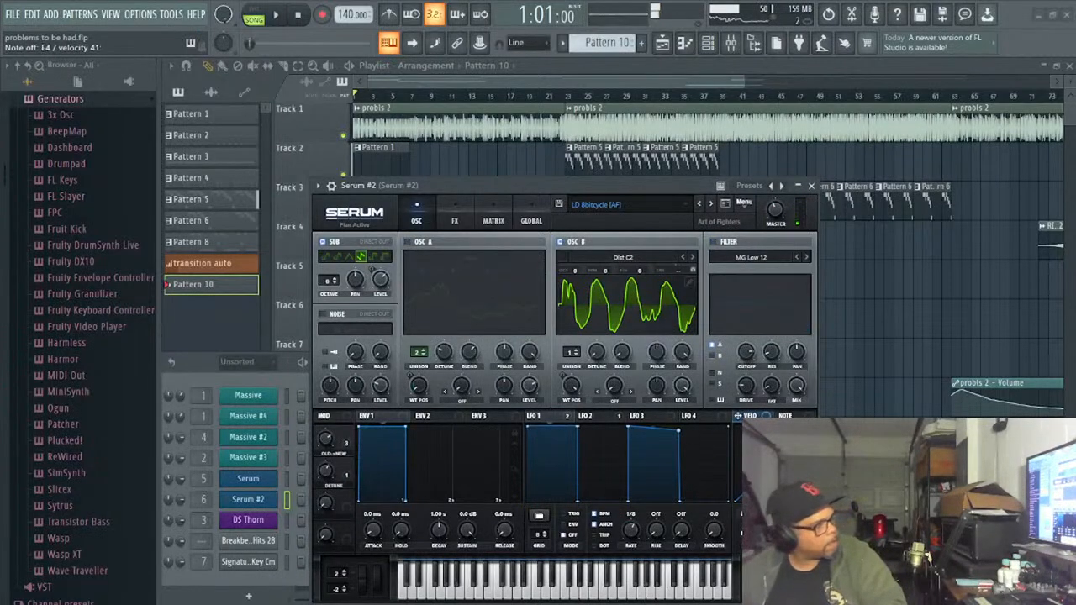
click(711, 204)
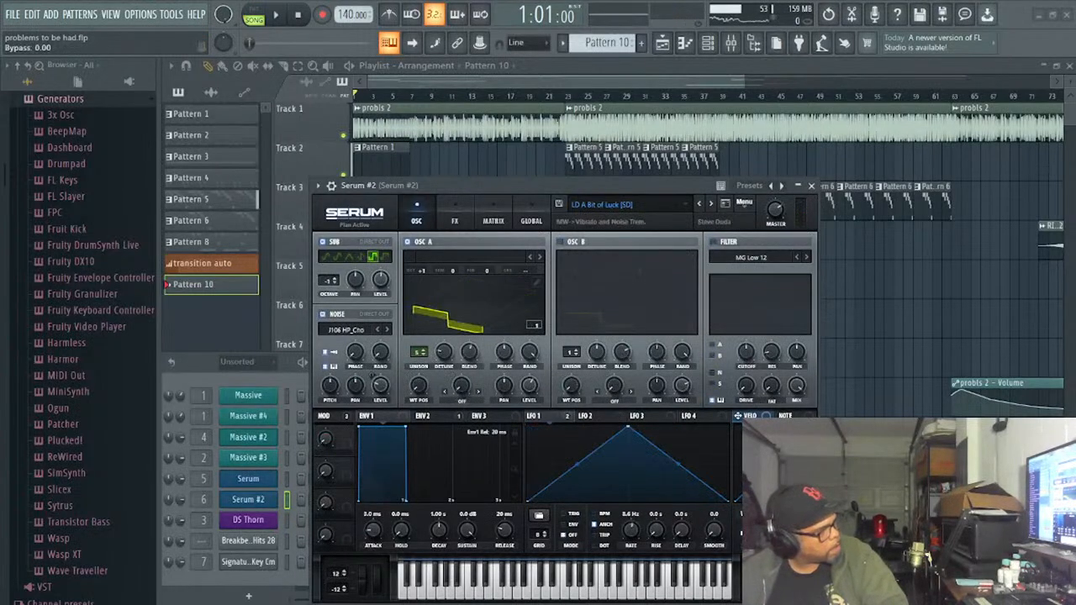
click(700, 204)
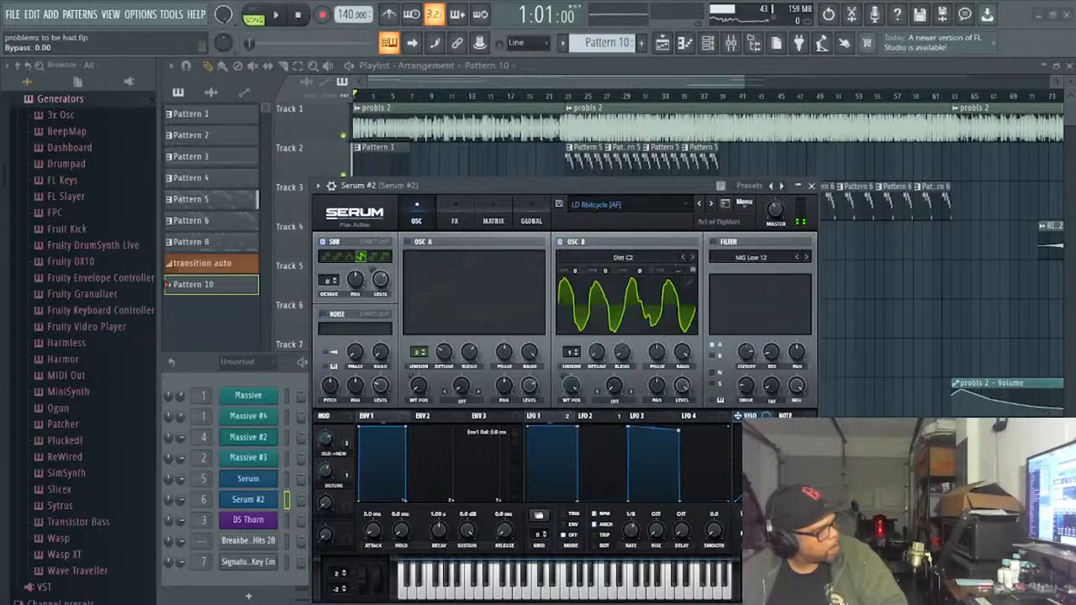
click(711, 205)
click(711, 204)
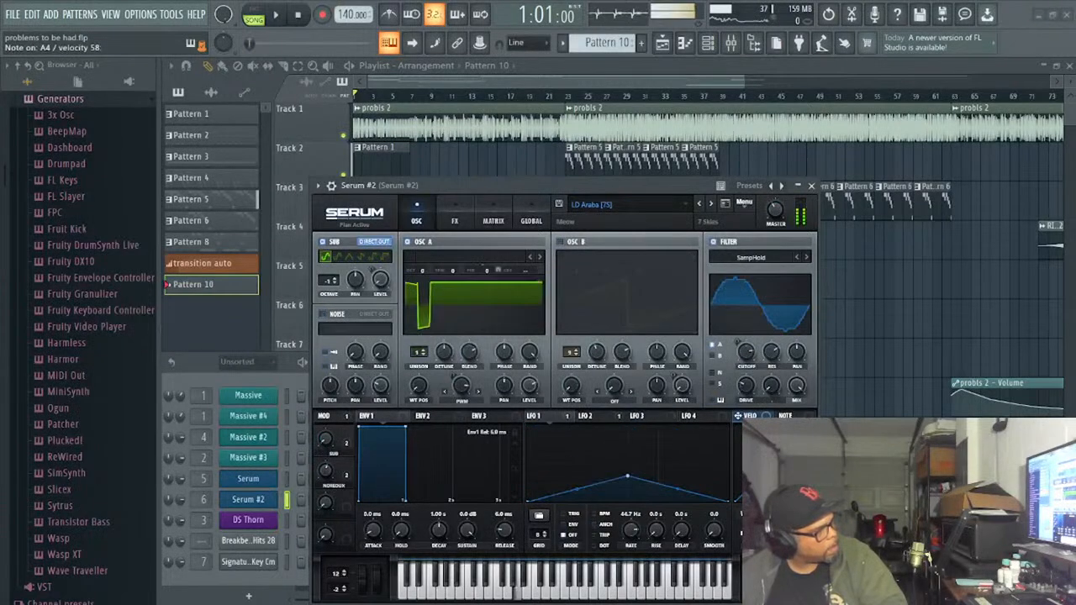
click(711, 204)
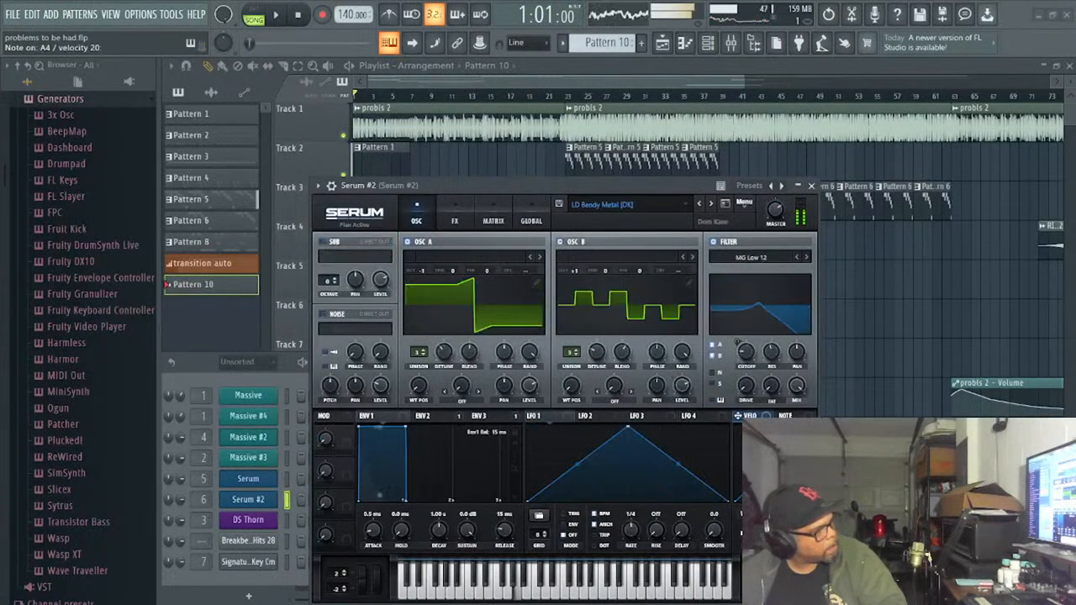
click(711, 204)
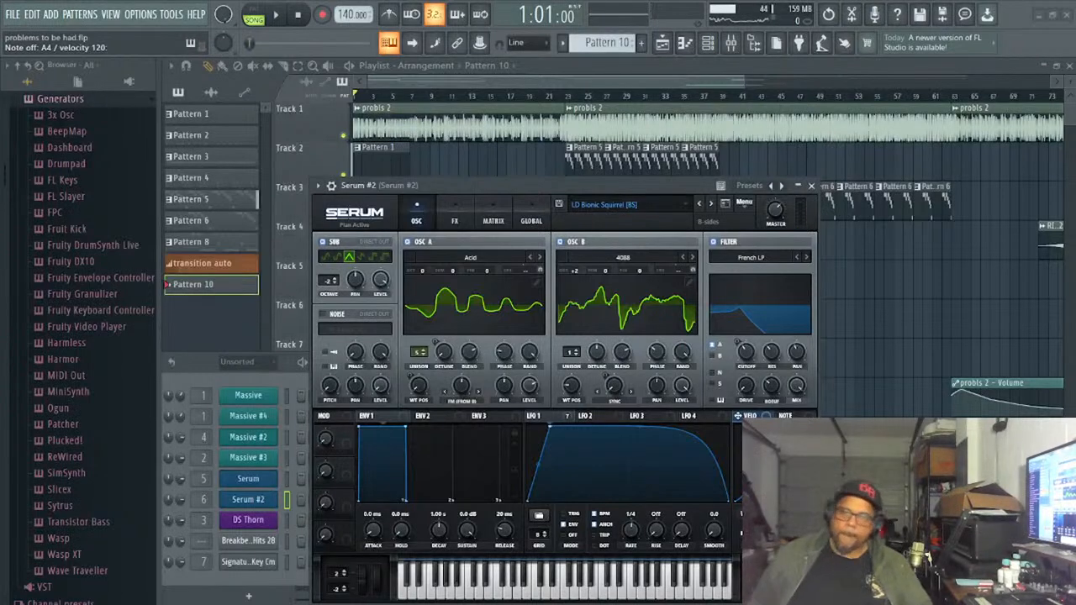
- Play the song and audition further Serum #2 lead presets over it, from LD Birth Of Electro [FP] to LD BraveHeart [7S]
click(276, 15)
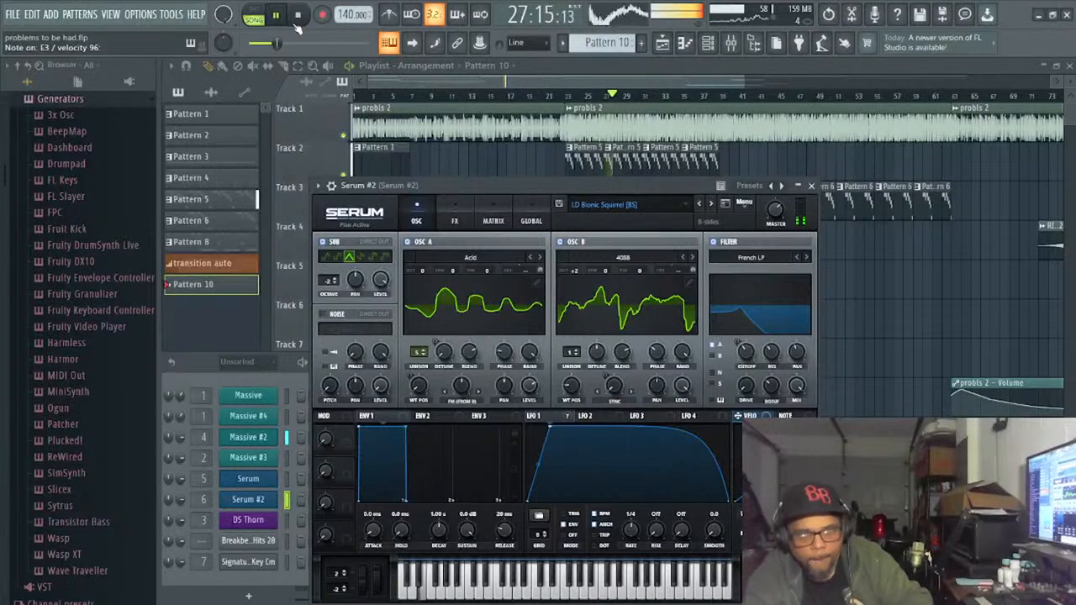
click(711, 204)
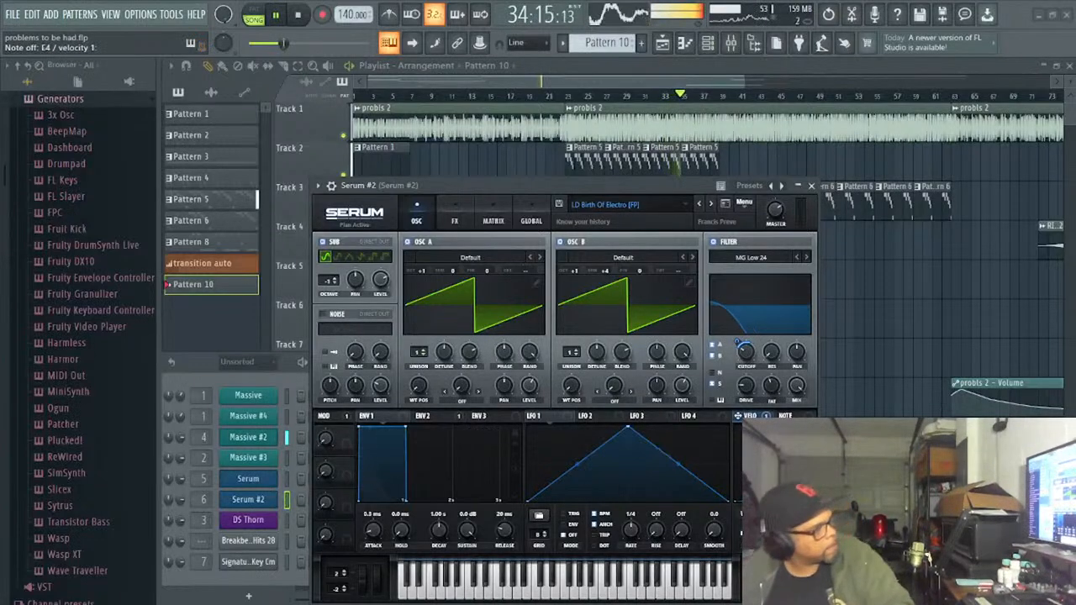
click(711, 204)
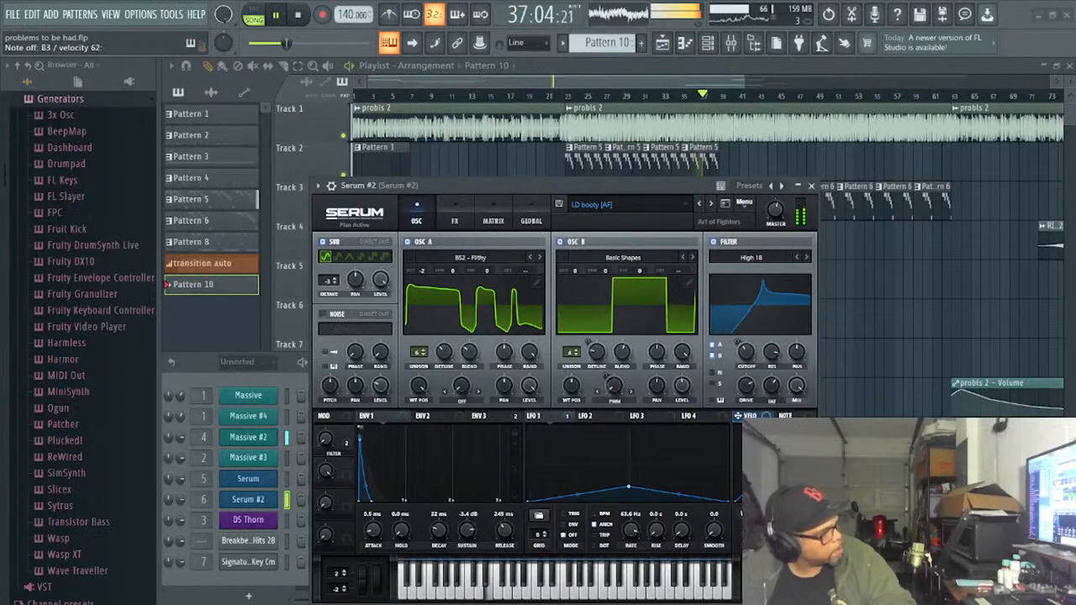
click(711, 204)
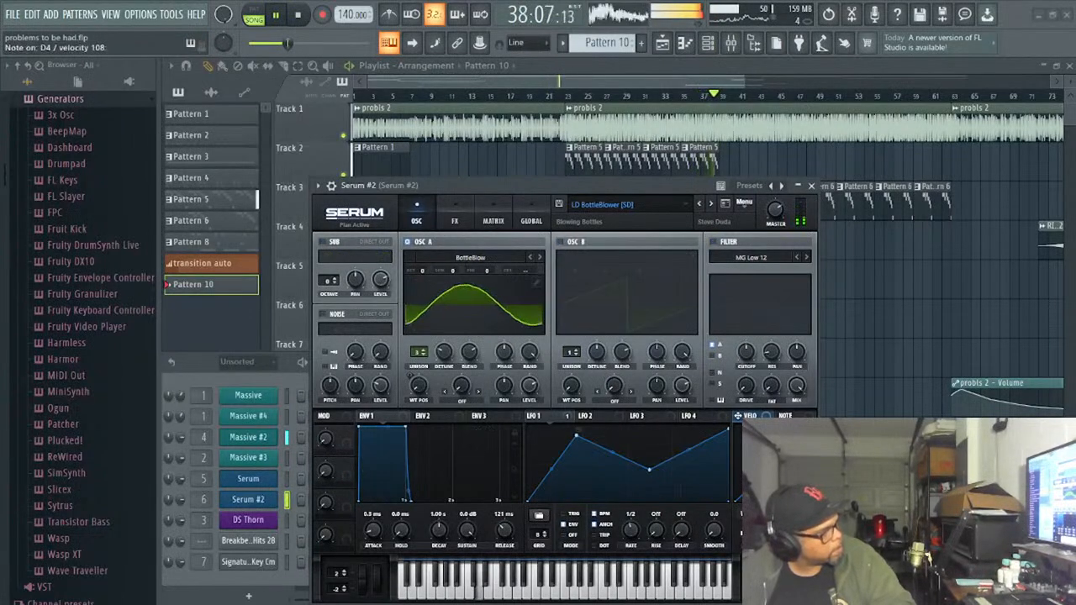
click(711, 204)
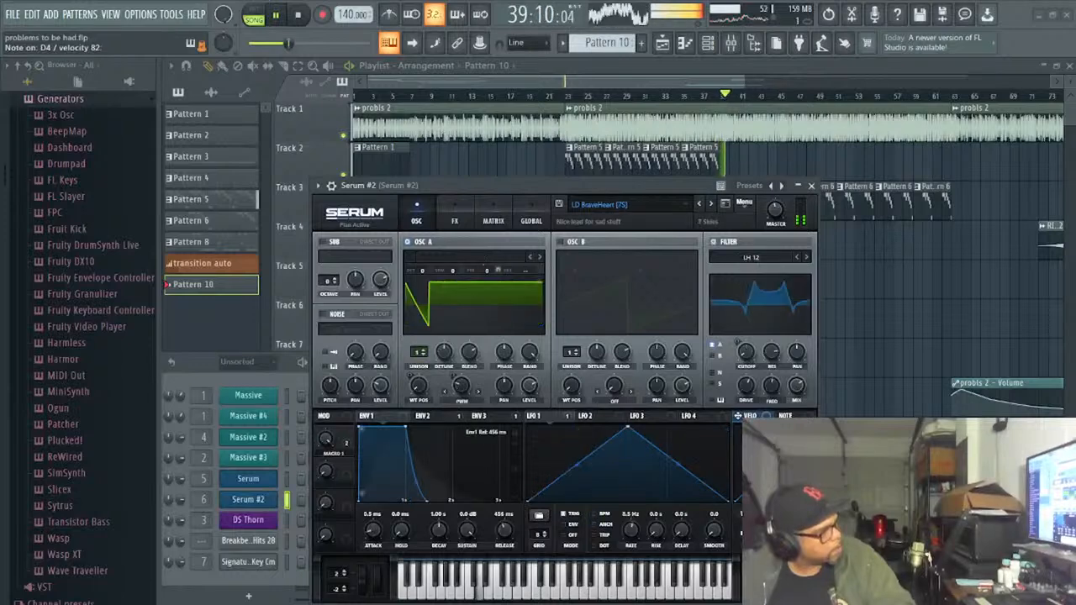
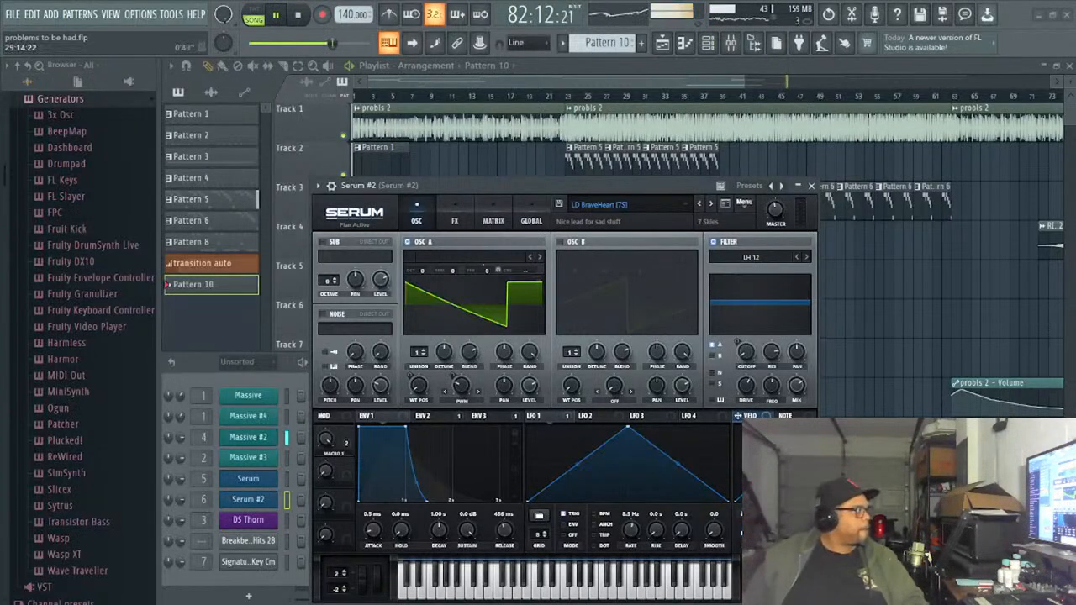
- Stop the song, show the Channel rack over the playlist and select the DS Thorn channel
drag(630, 83, 781, 141)
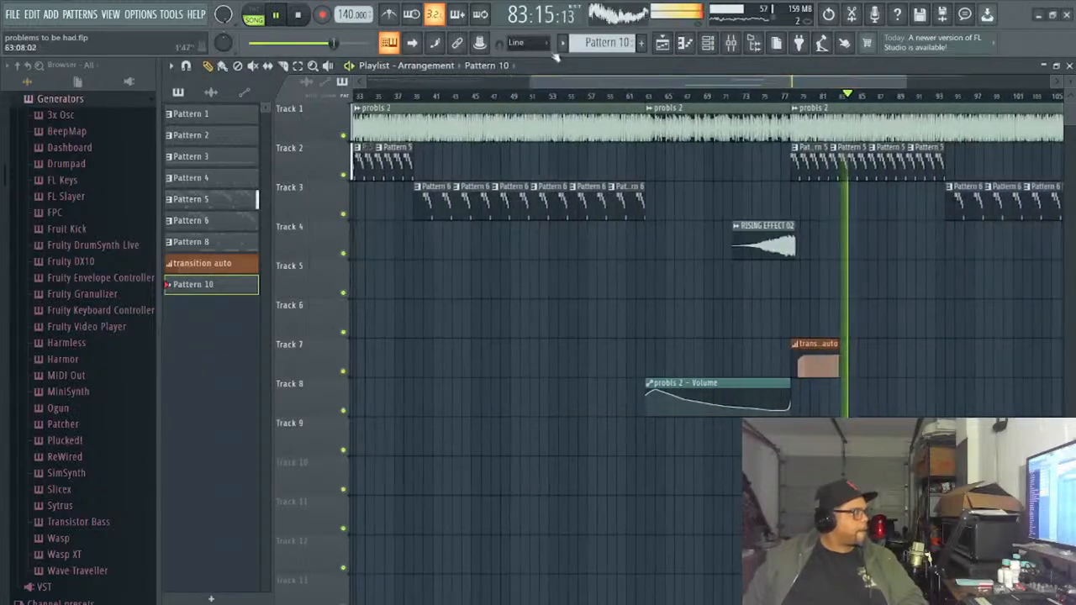
key(space)
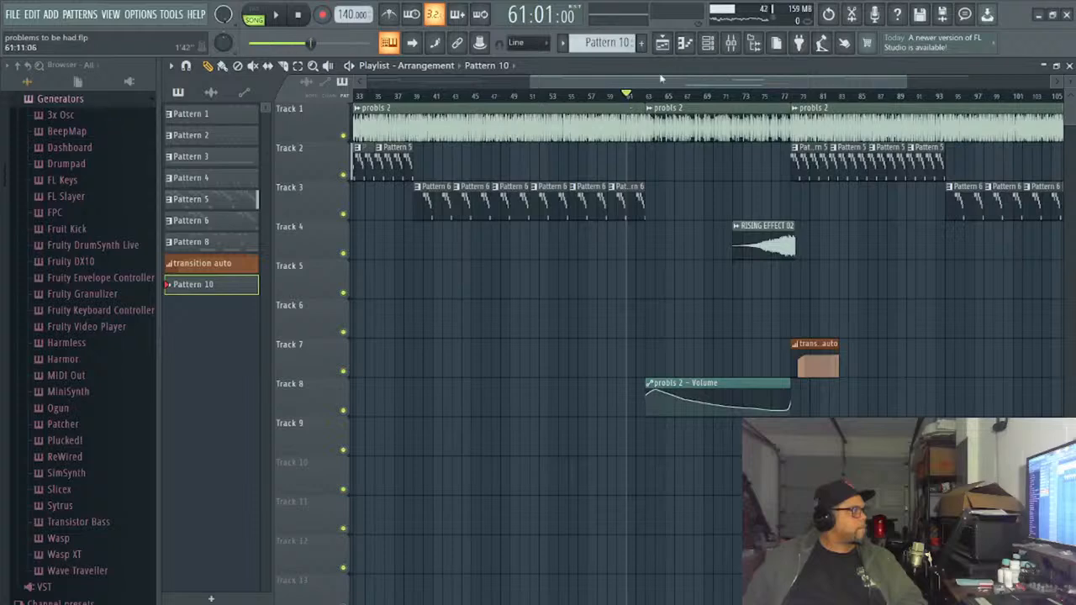
click(708, 43)
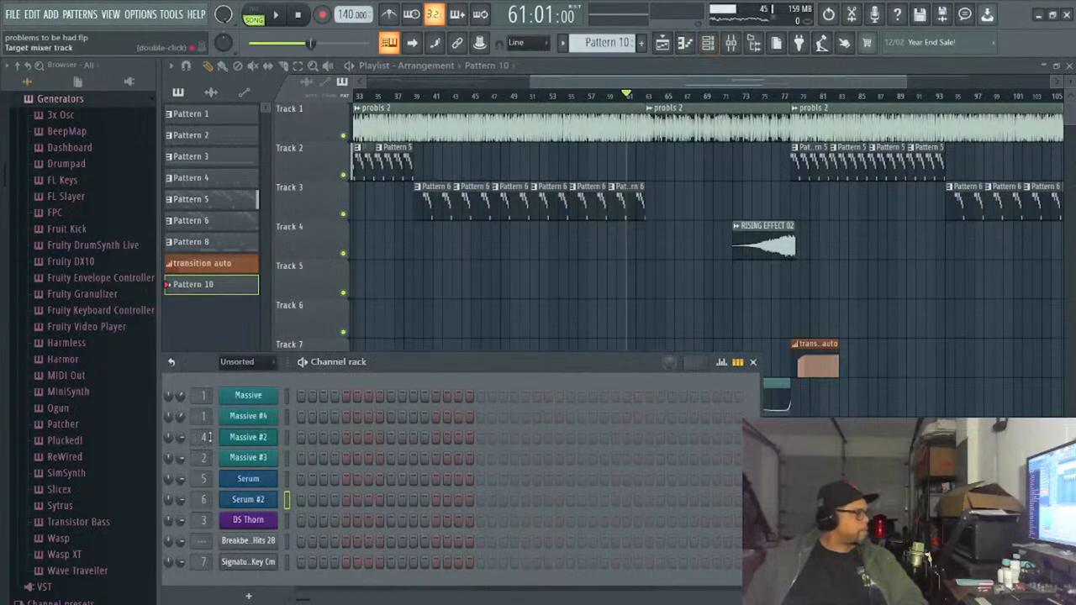
click(286, 520)
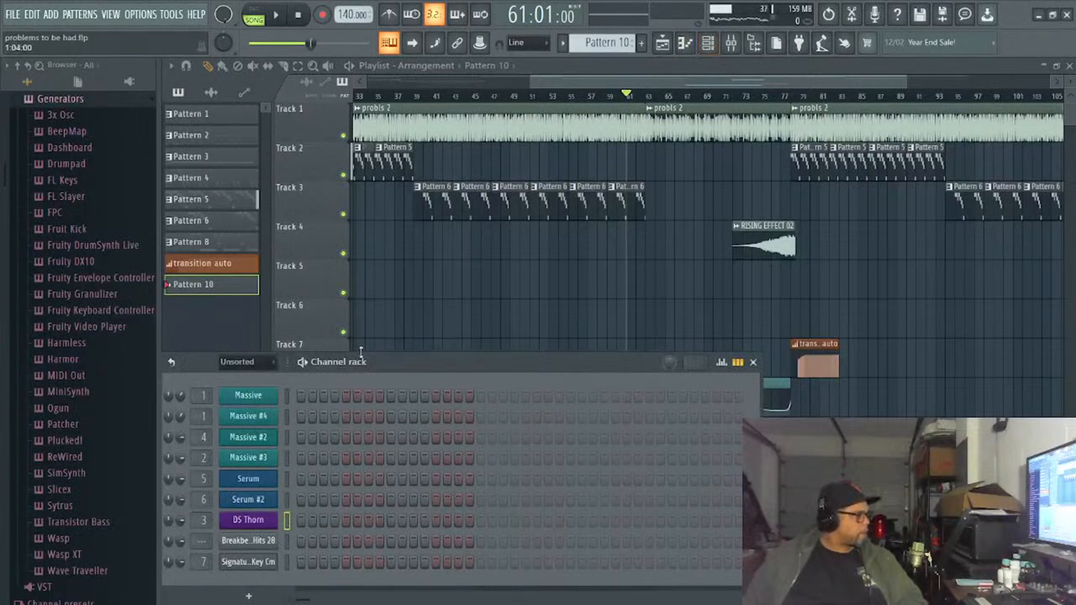
- Step through the patterns back to Pattern 1, examining the channels each one uses, and return to Pattern 10
scroll(346, 363, up, 1)
scroll(599, 47, up, 2)
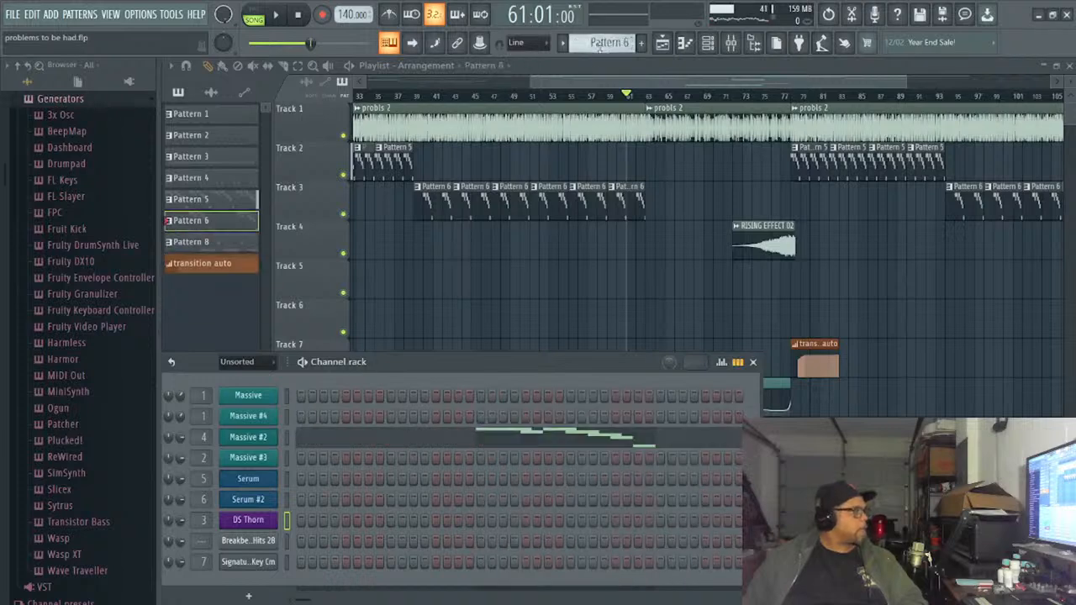
scroll(599, 47, up, 5)
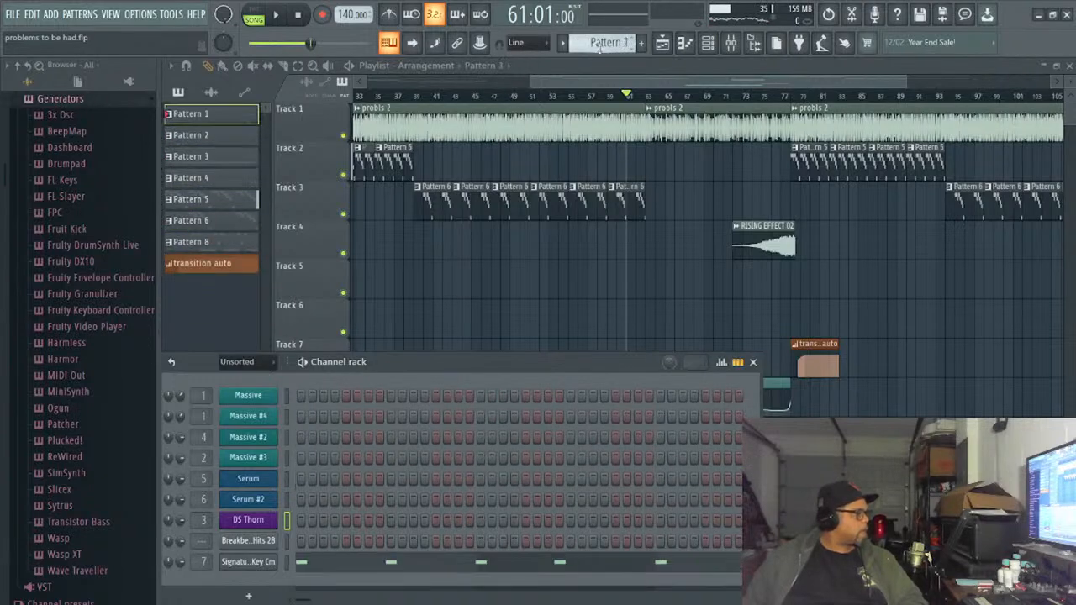
scroll(599, 48, down, 5)
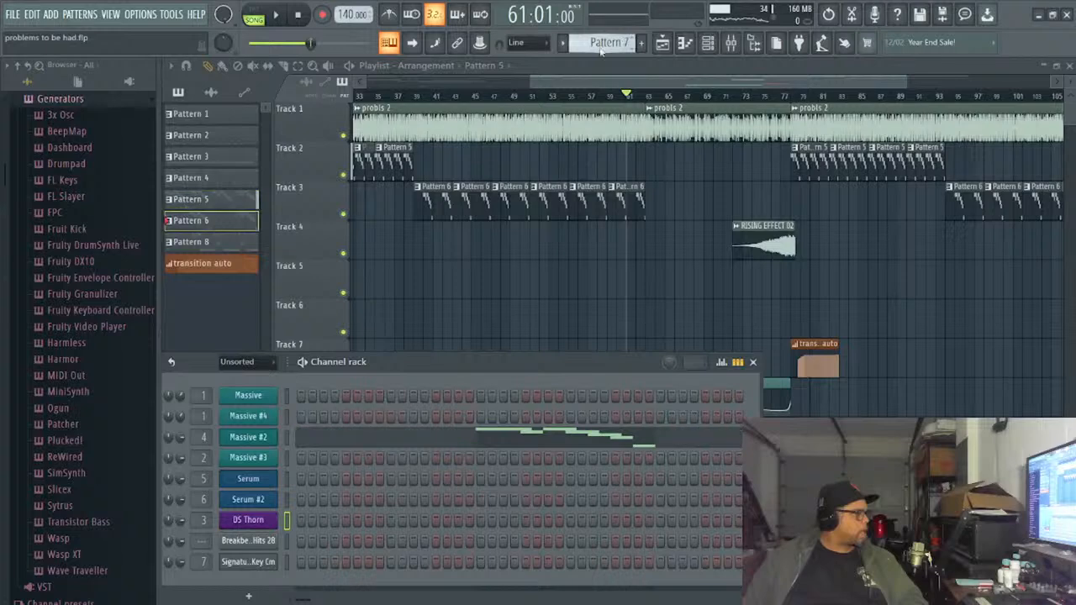
scroll(600, 47, down, 2)
scroll(600, 46, down, 1)
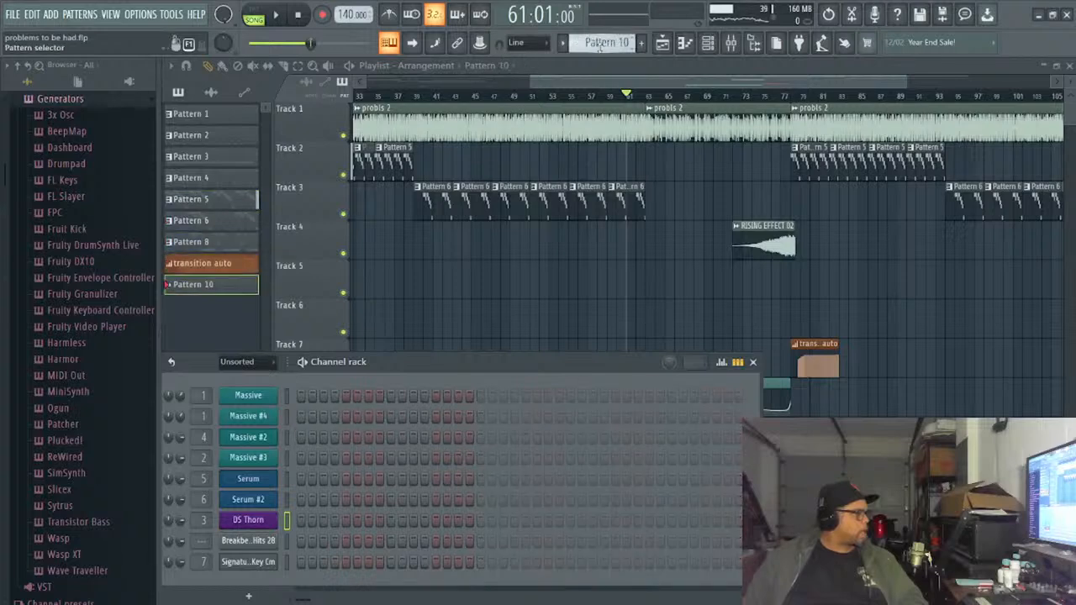
scroll(599, 48, down, 1)
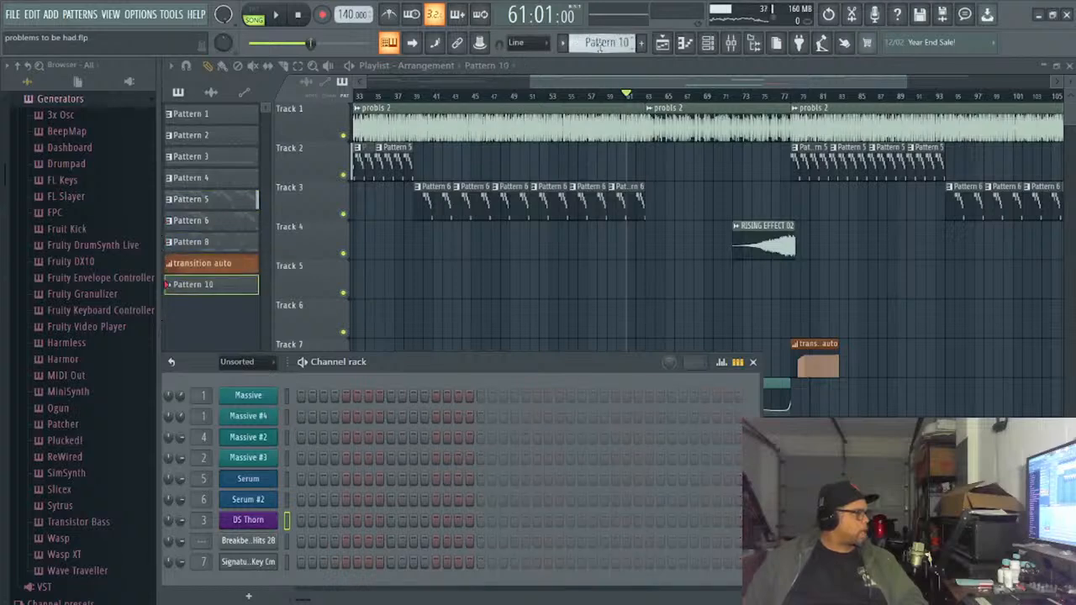
- Open DS Thorn, load the ARP Acid Lines preset, move the synth window up and close its Sawtooth harmonic editor
click(252, 523)
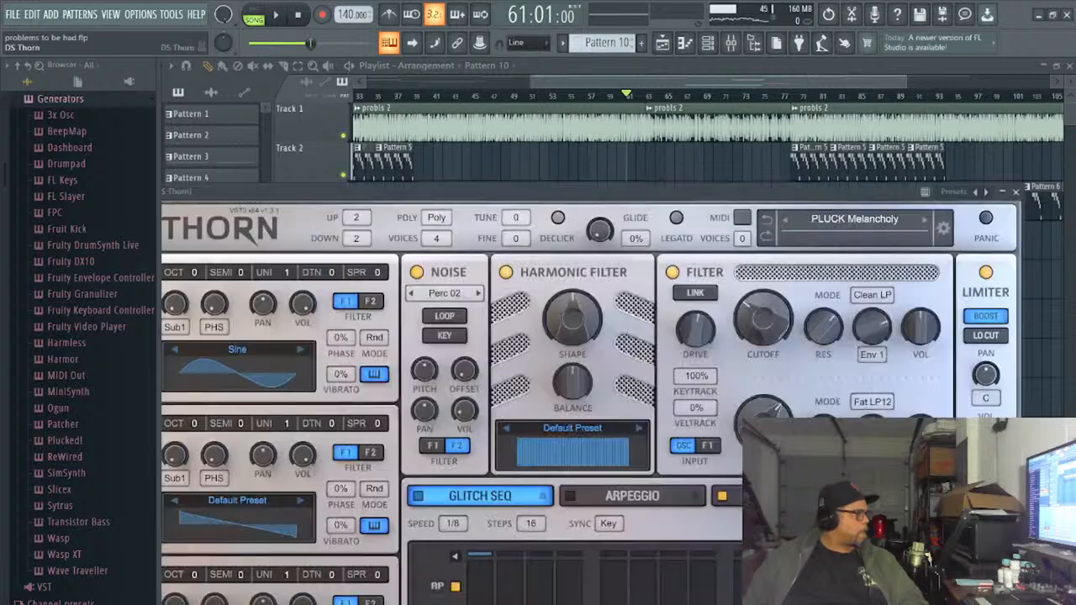
click(252, 523)
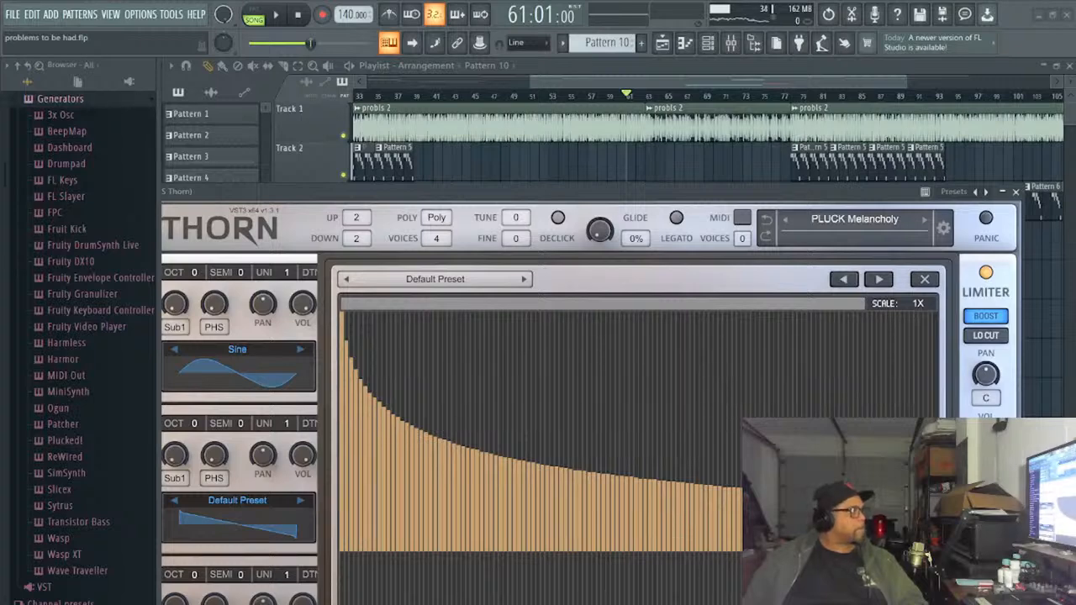
click(924, 219)
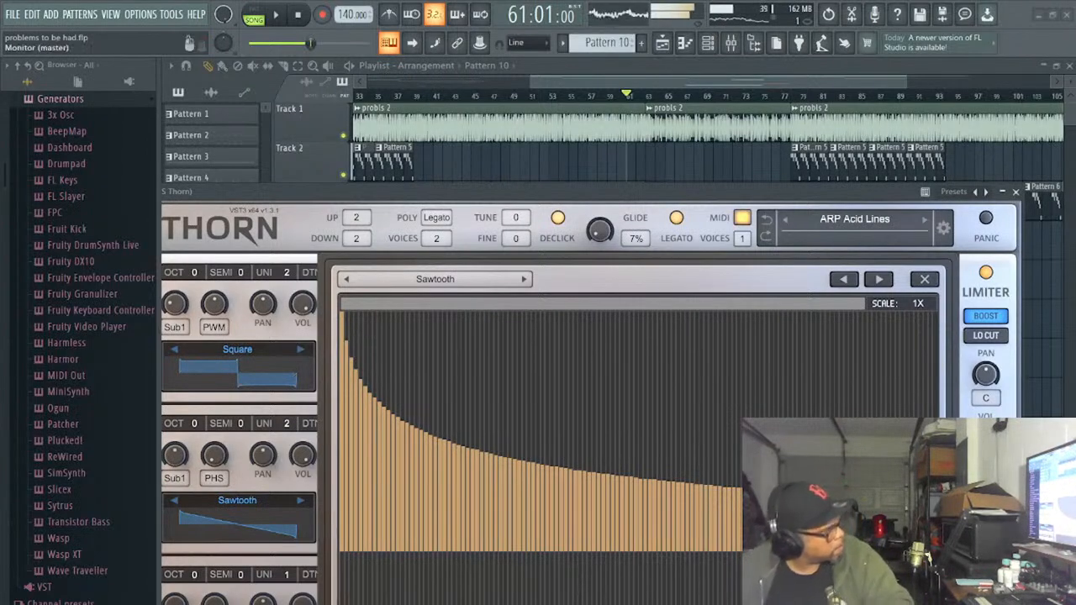
drag(571, 195, 625, 63)
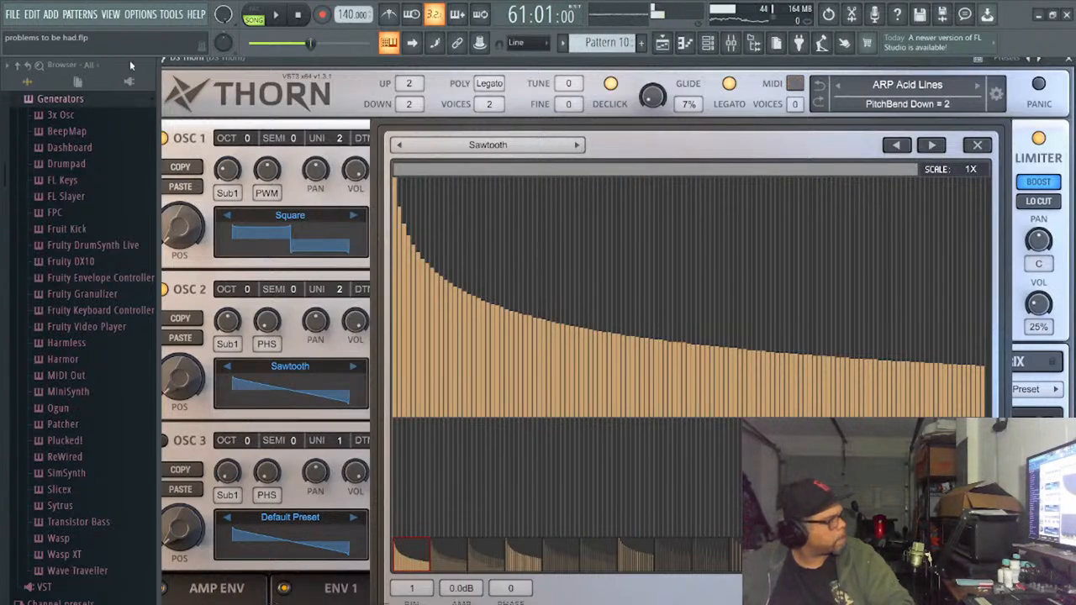
click(980, 146)
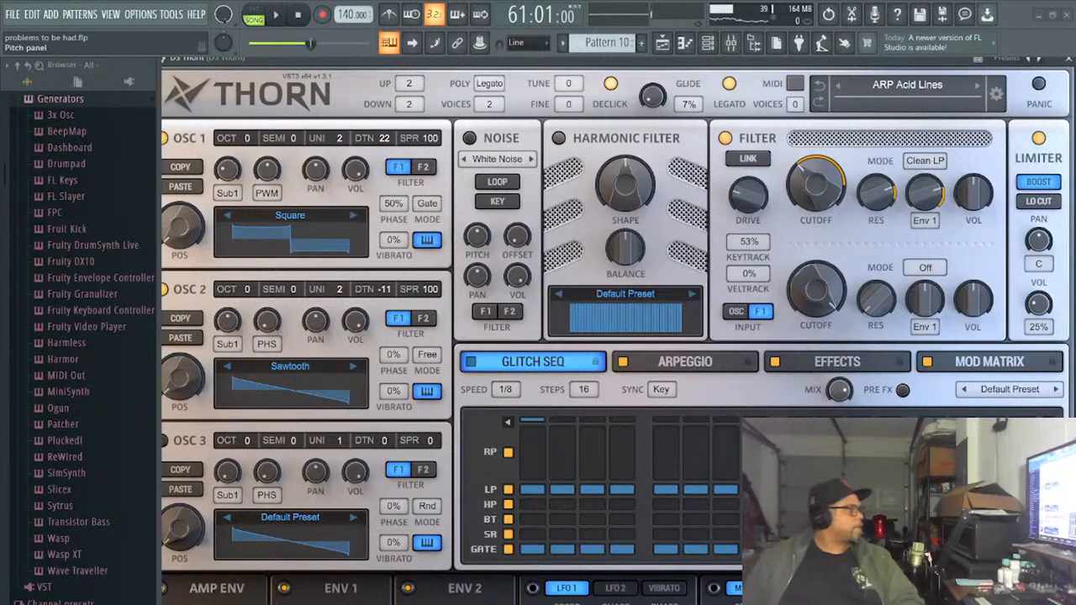
- Play the song and audition DS Thorn presets over it, from ARP Acid Lines to BASS Data Bass, and stop playback
click(276, 17)
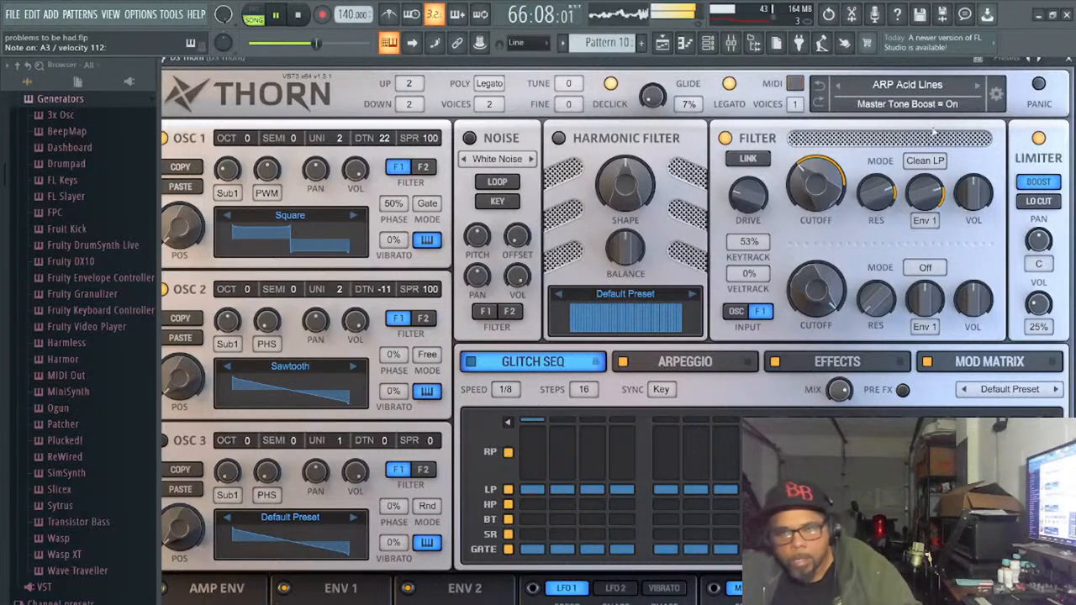
click(975, 85)
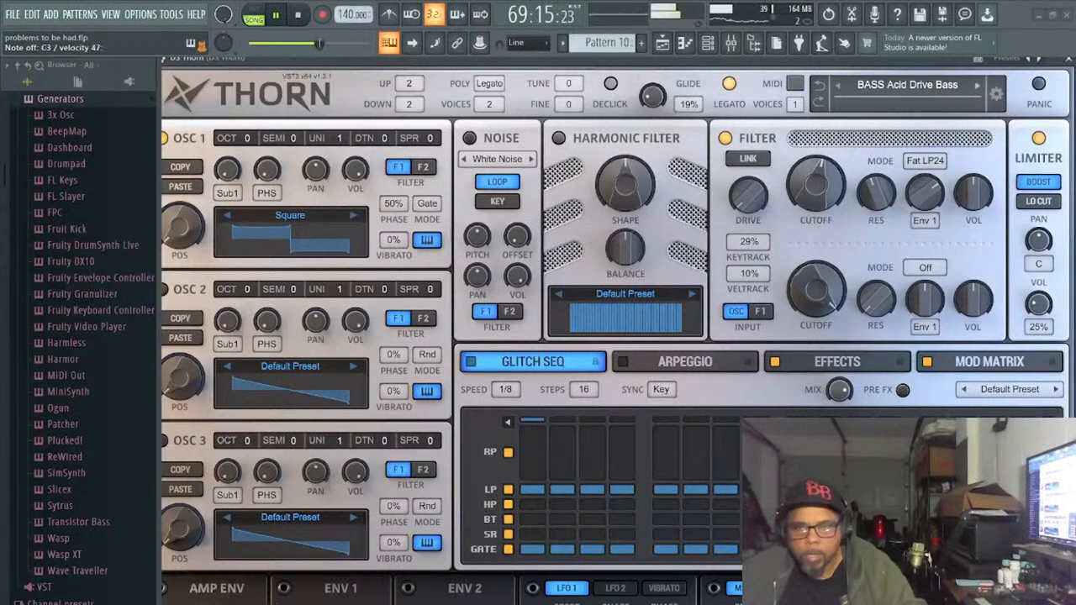
click(977, 85)
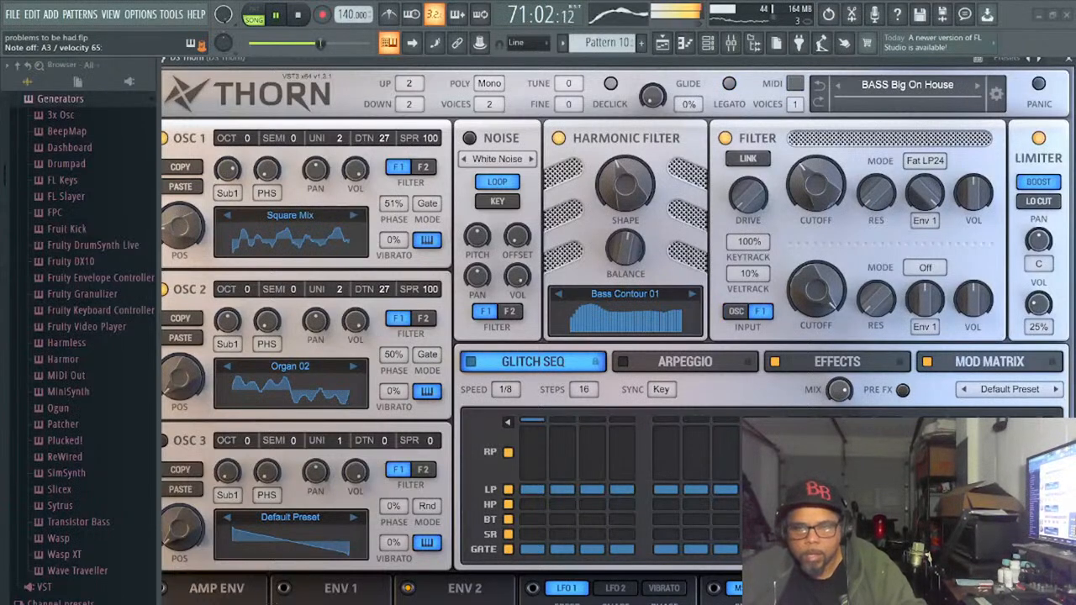
click(977, 85)
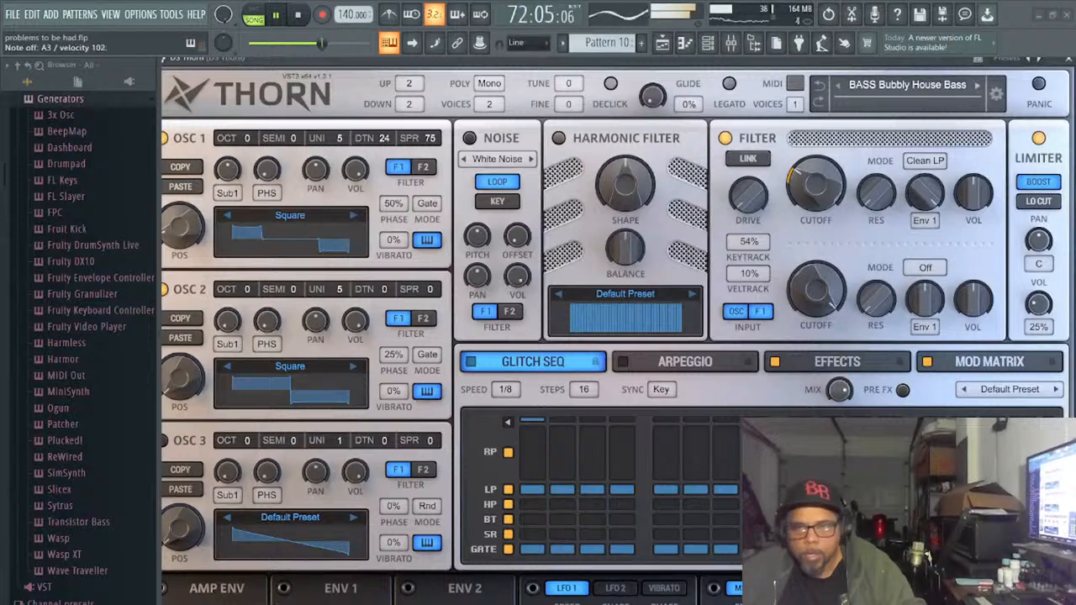
click(976, 85)
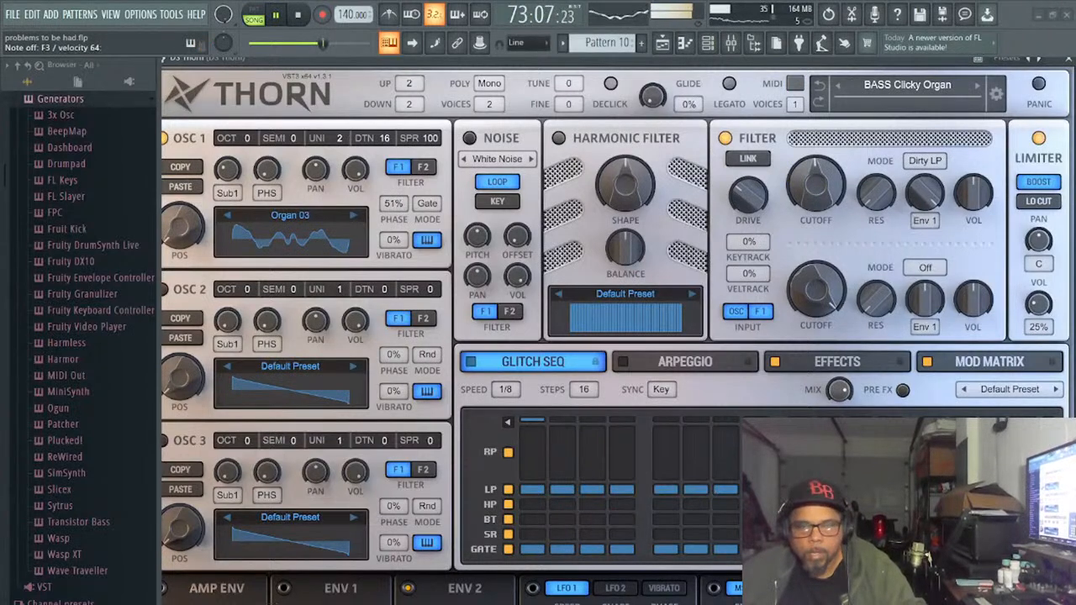
click(977, 85)
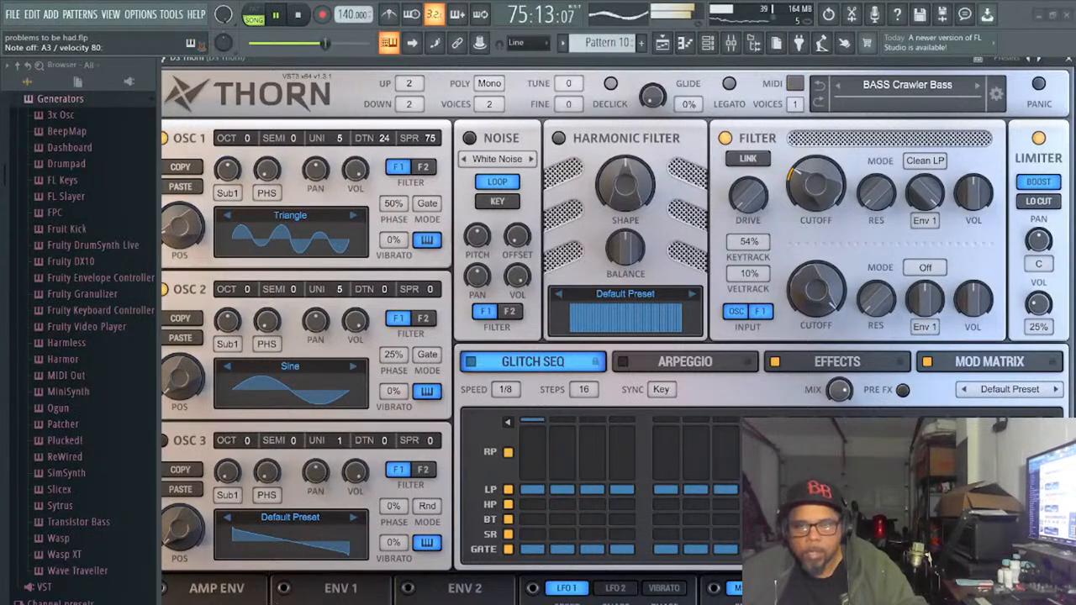
click(977, 85)
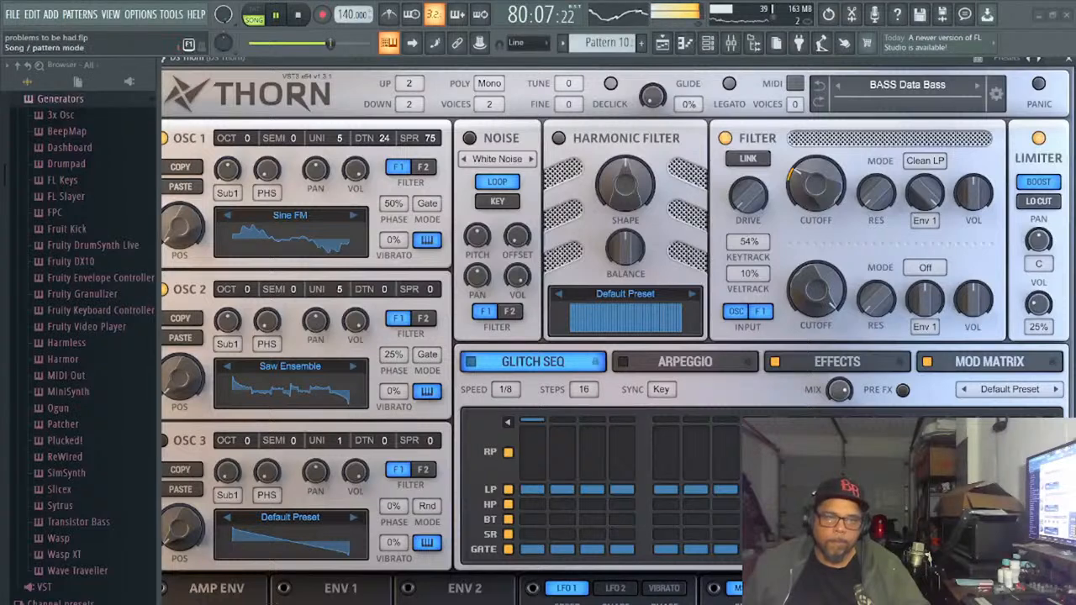
key(space)
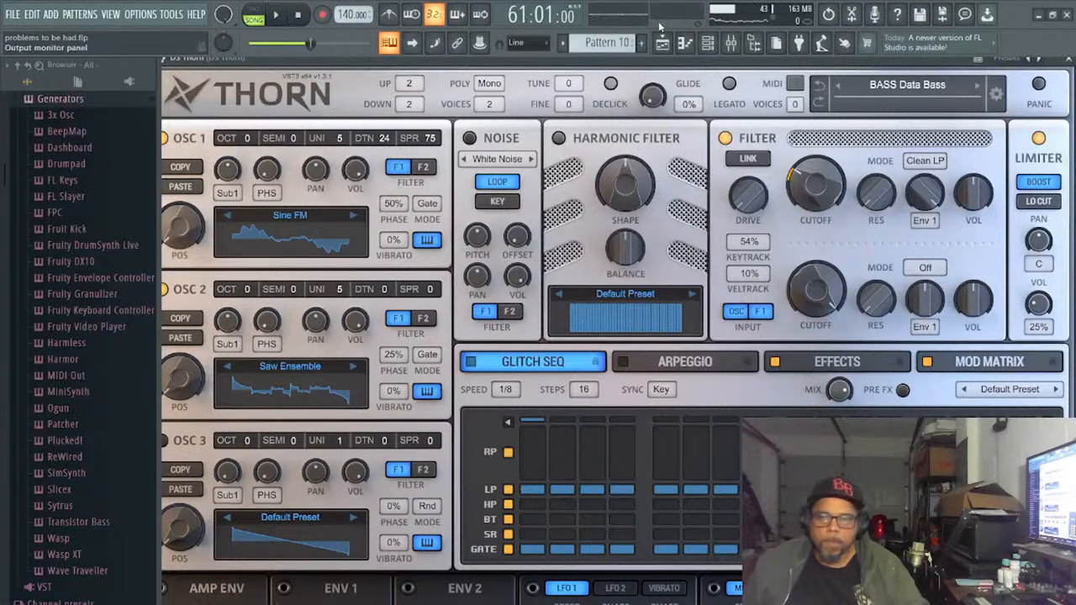
- Audition the DS Thorn bass presets from BASS Dirty House Bass to BASS House Organics with the song stopped
click(975, 85)
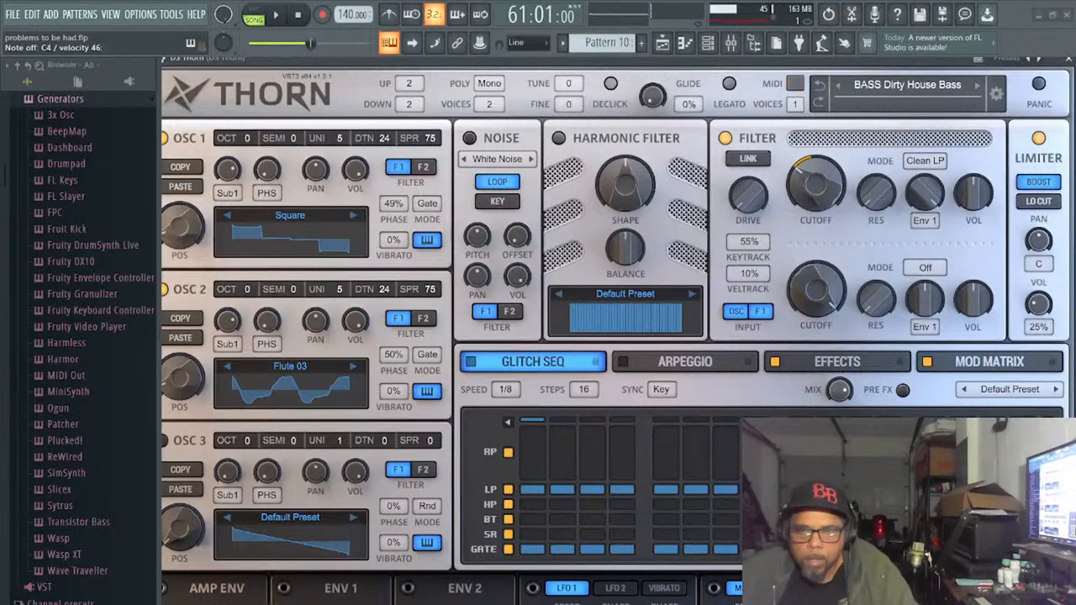
click(977, 86)
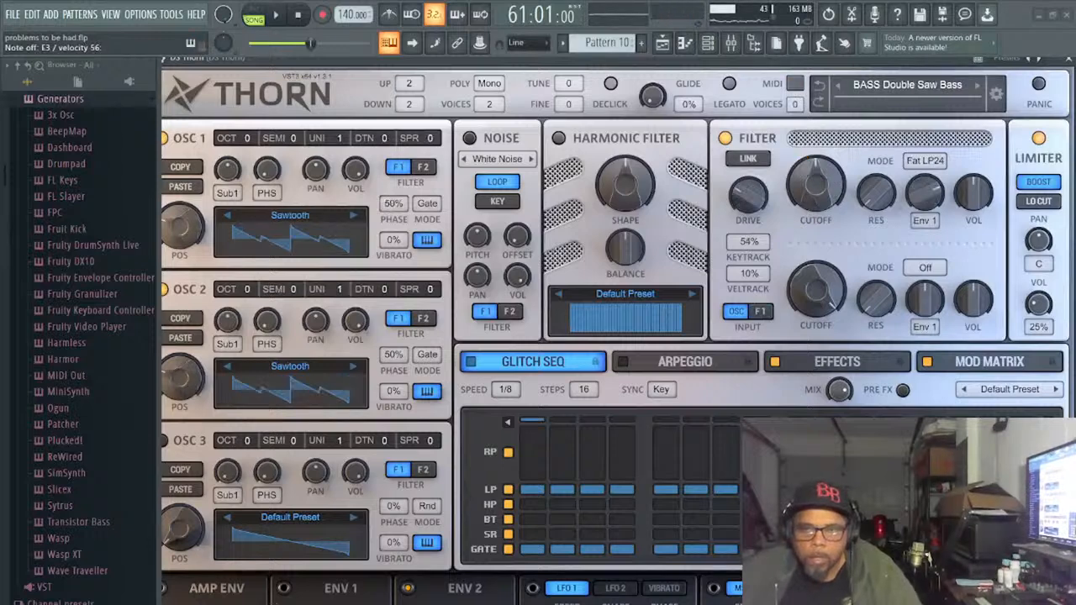
click(977, 86)
click(977, 86)
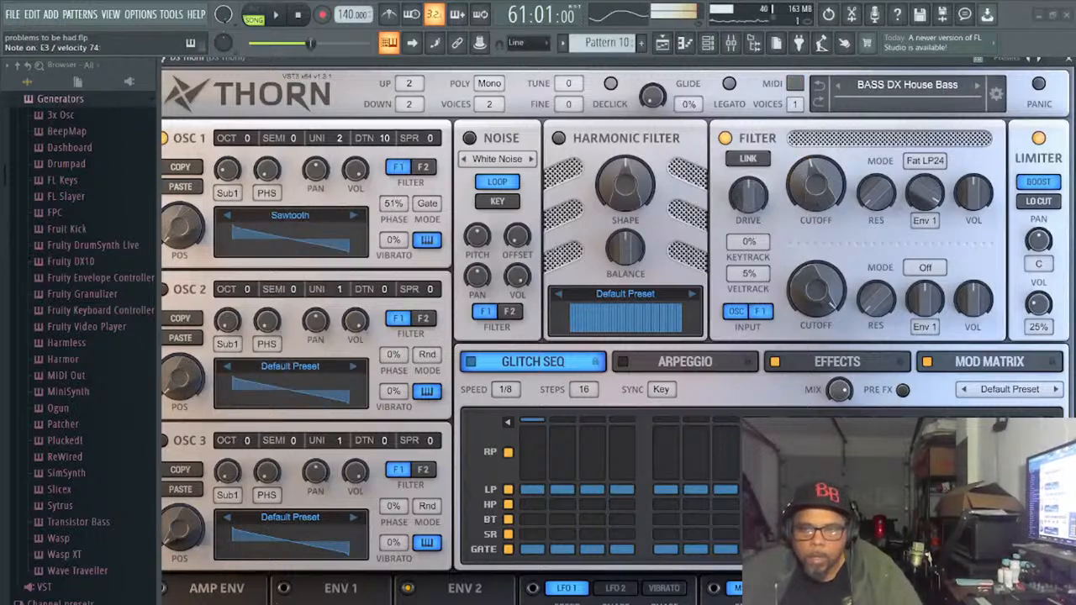
click(977, 86)
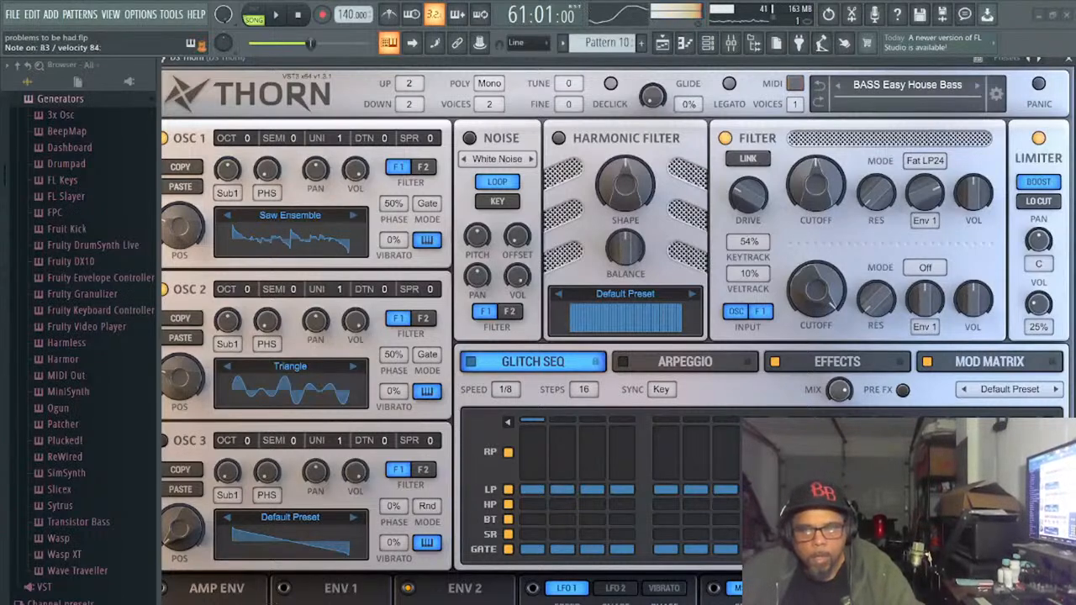
click(977, 85)
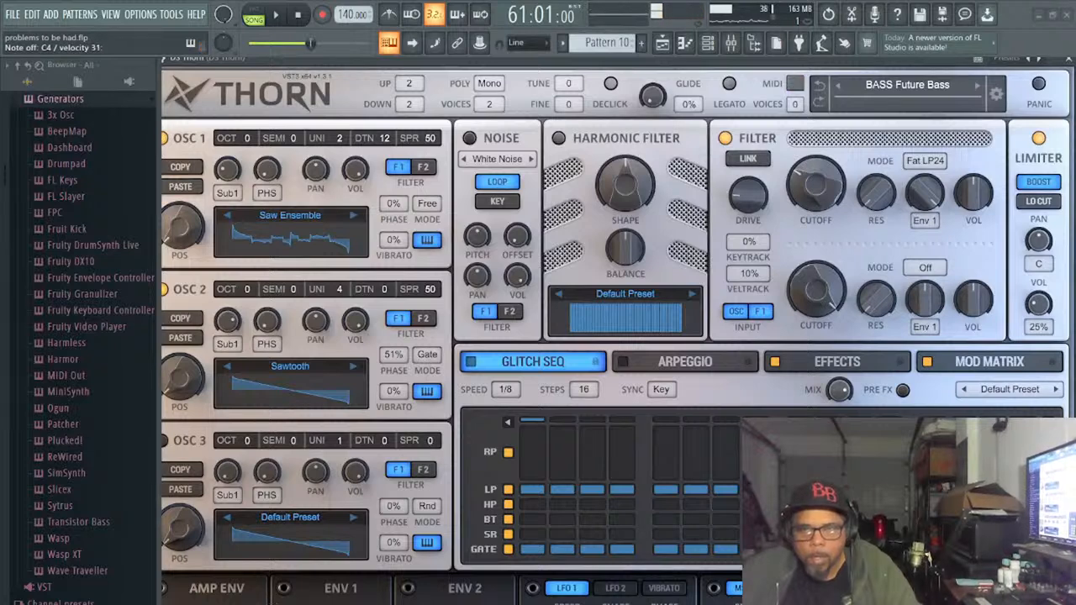
click(977, 86)
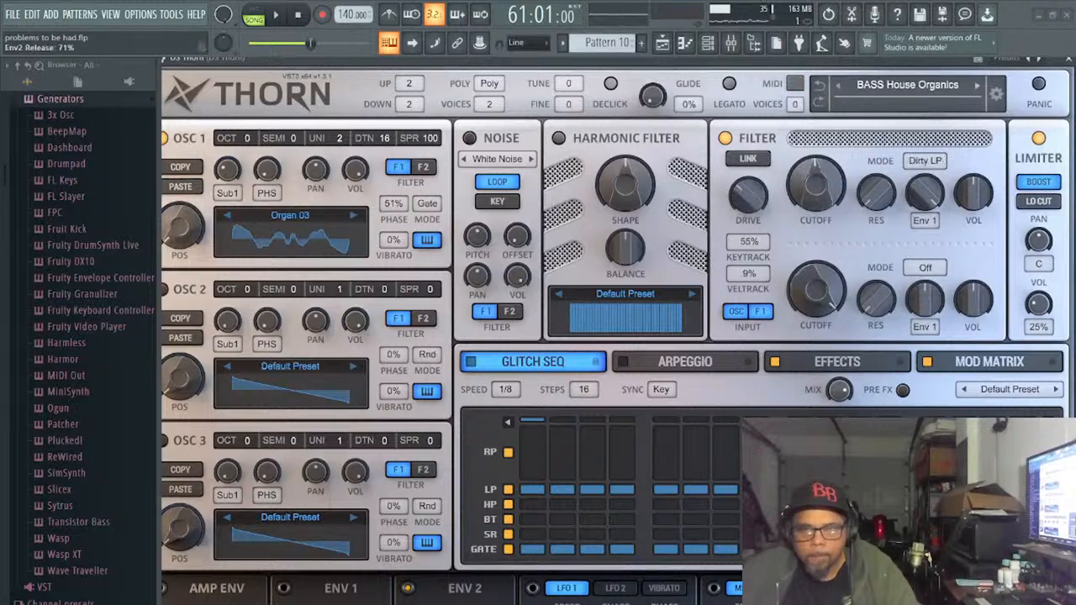
- Compare BASS House World with BASS Layered Bass in DS Thorn, load BASS House World and try it over the playing song
click(977, 86)
click(977, 86)
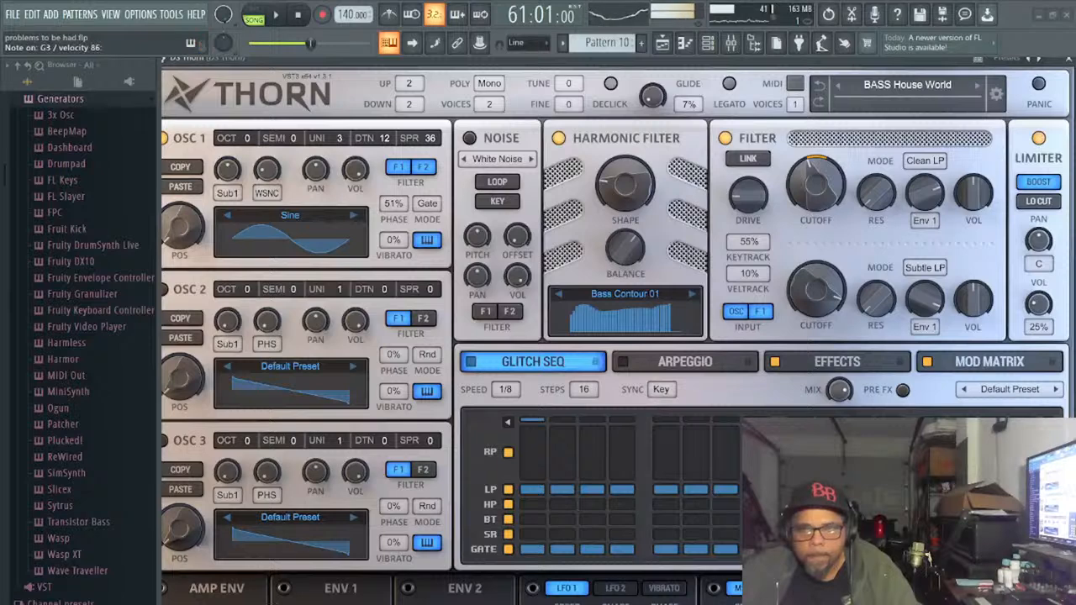
click(977, 85)
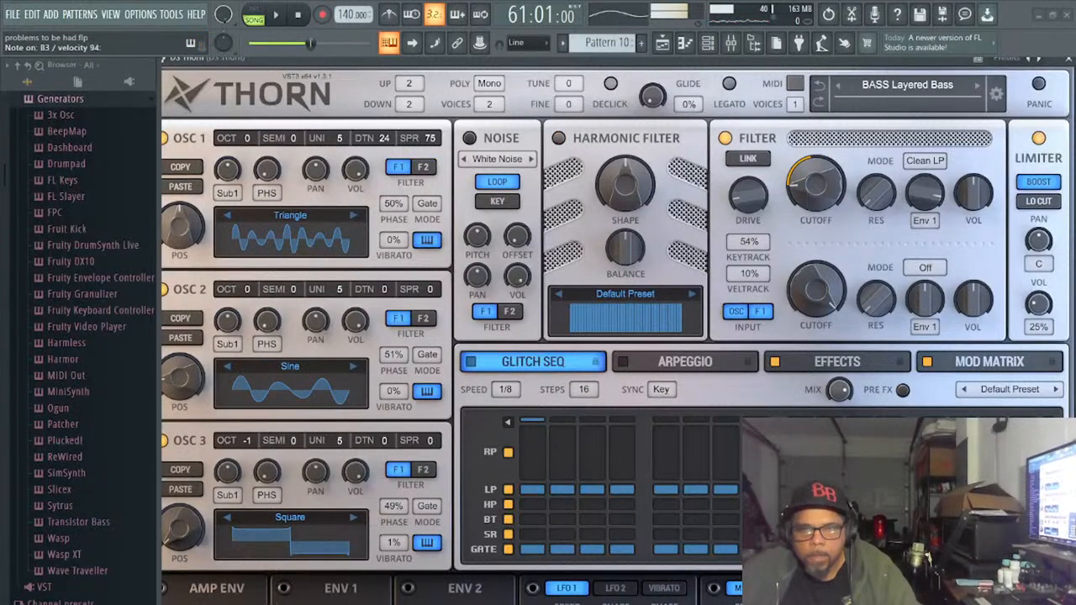
click(838, 85)
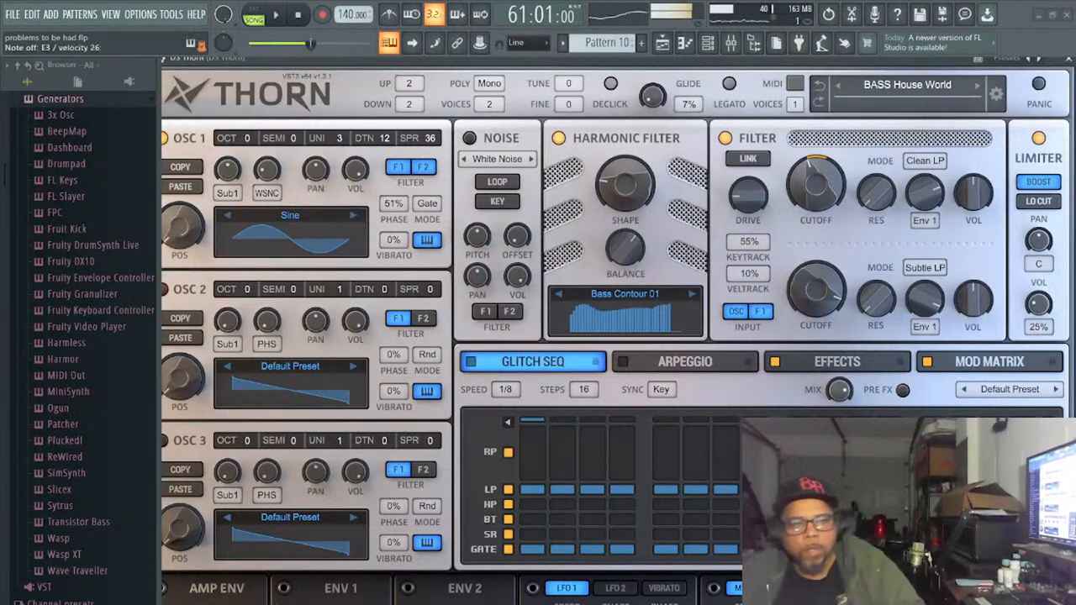
click(275, 15)
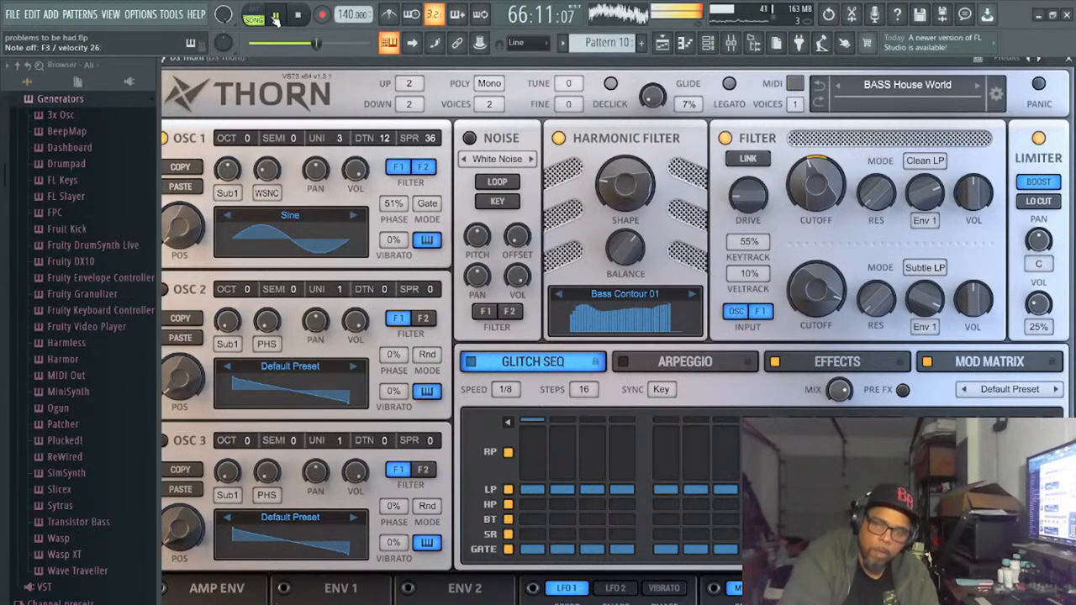
click(275, 19)
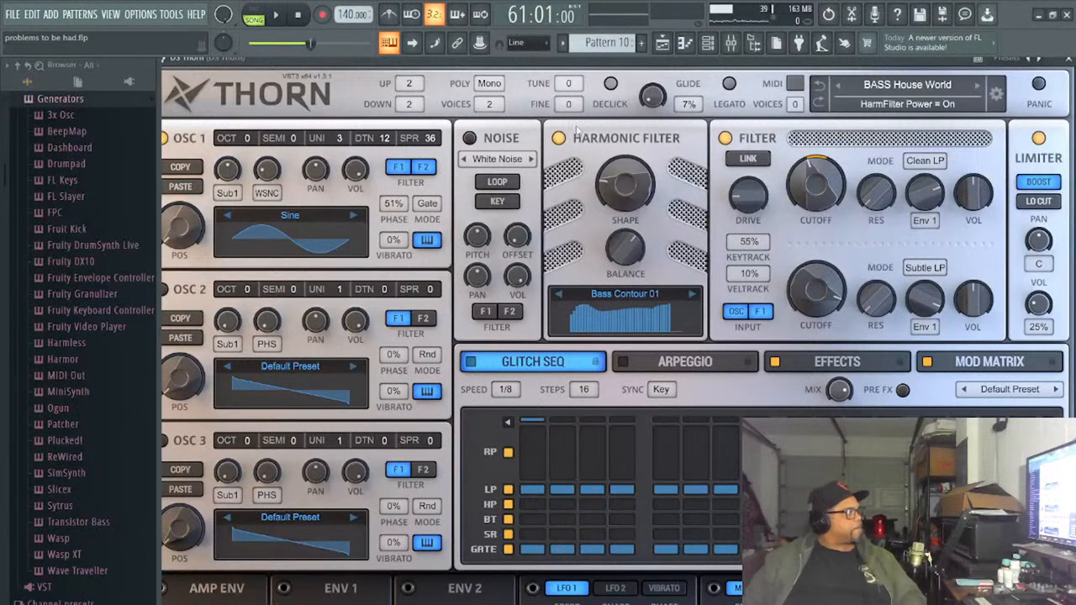
- Go back to Pattern 6 in the channel rack and copy the notes of its Massive #2 channel
click(708, 43)
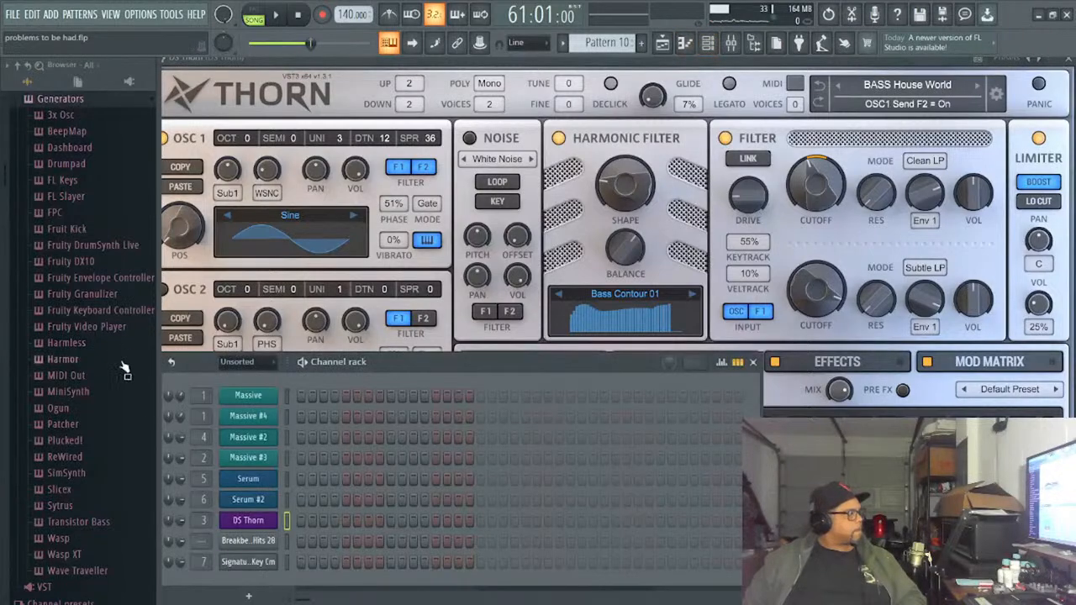
key(Left)
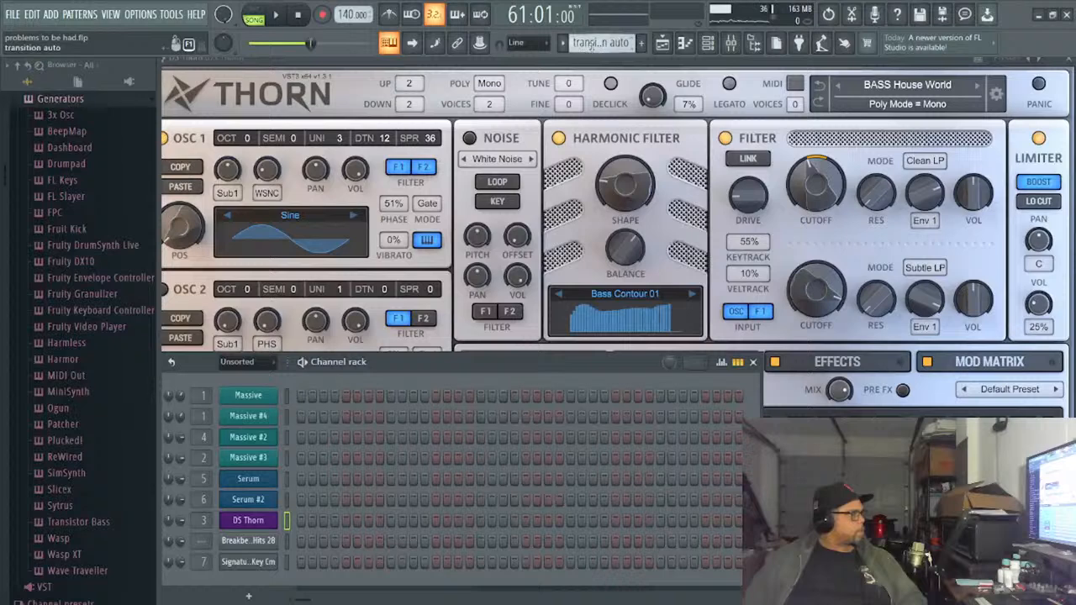
scroll(591, 46, up, 1)
scroll(591, 46, up, 1)
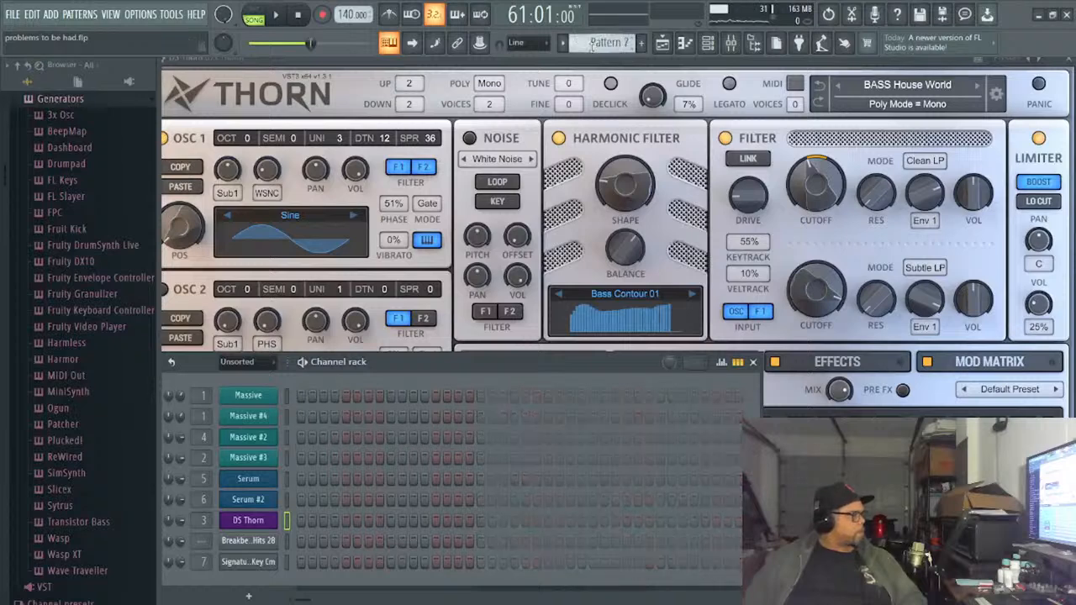
scroll(591, 46, up, 1)
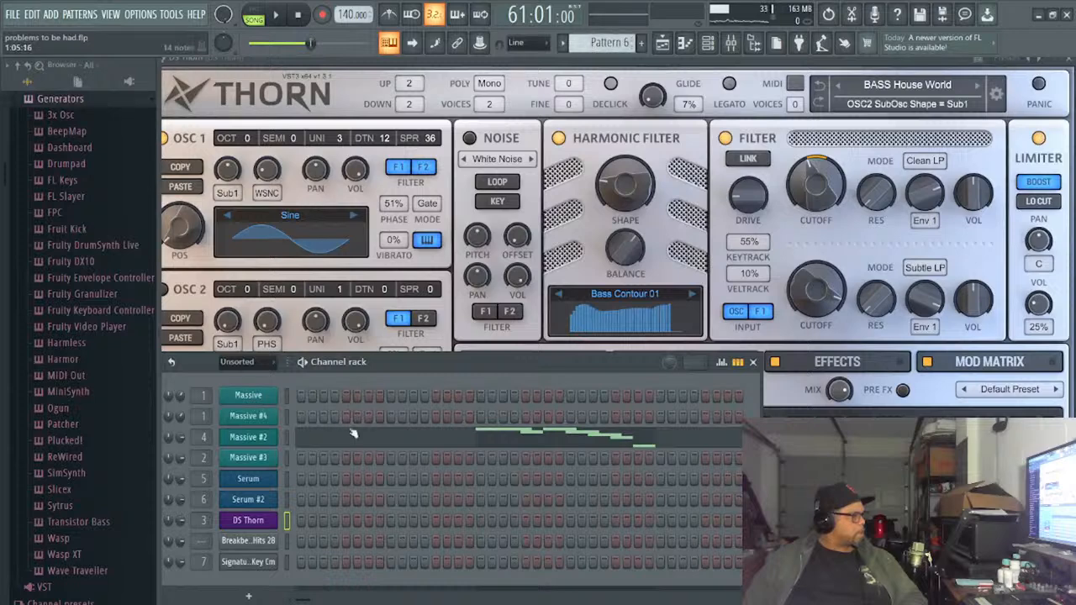
click(262, 438)
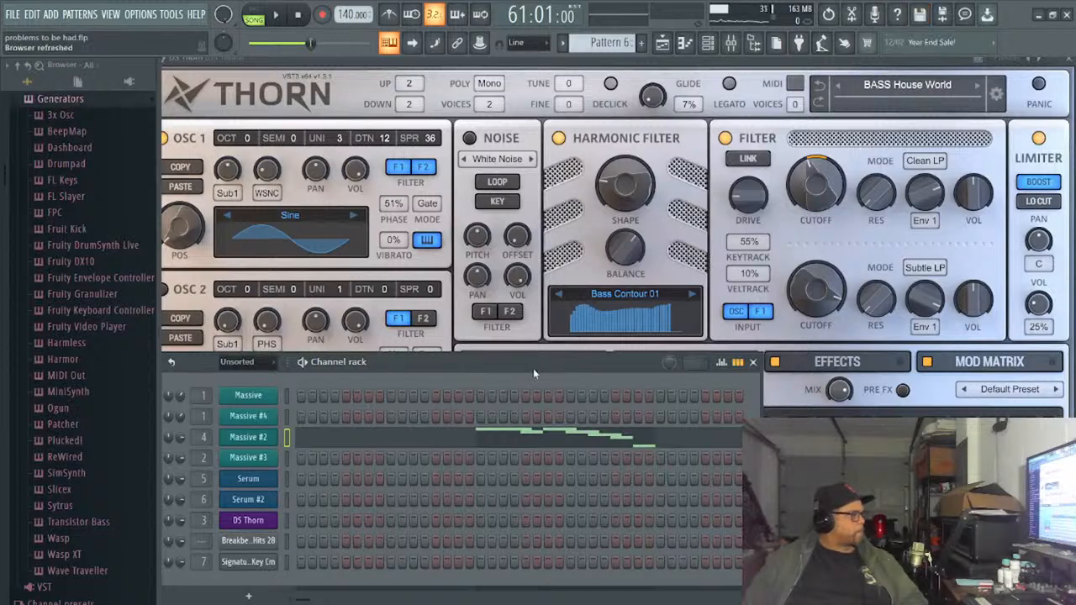
- Return to Pattern 10 and paste the copied notes into the DS Thorn channel
key(Right)
key(Right)
key(Right)
key(Right)
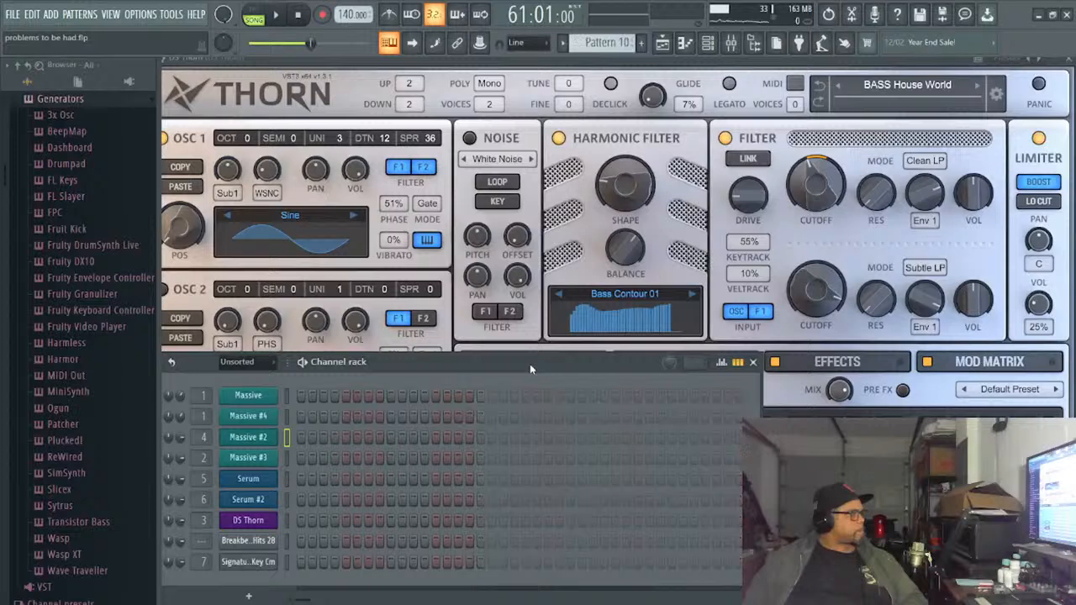
click(258, 522)
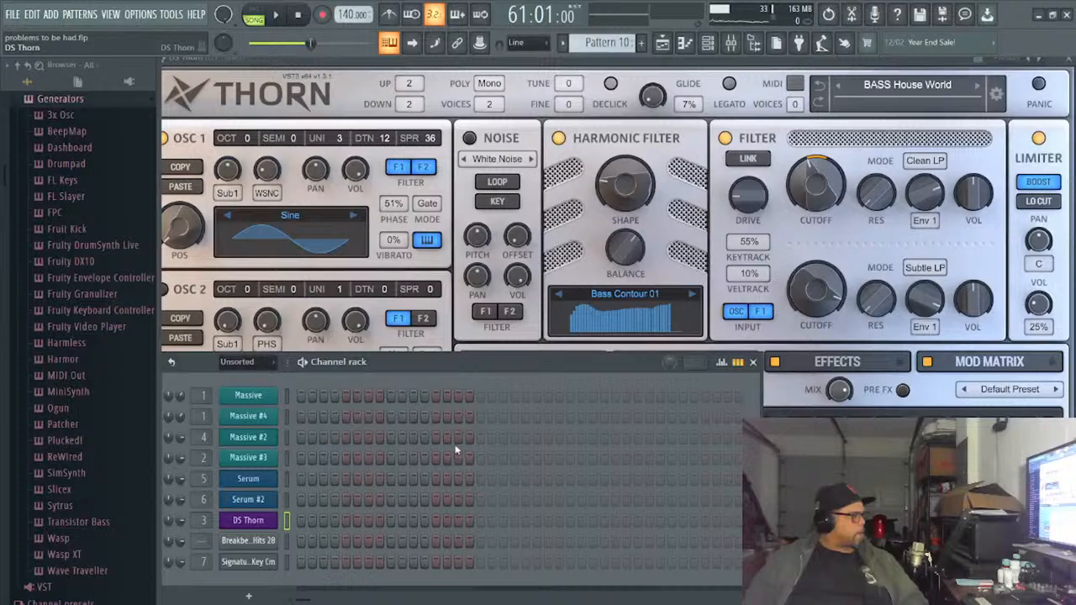
key(ctrl+v)
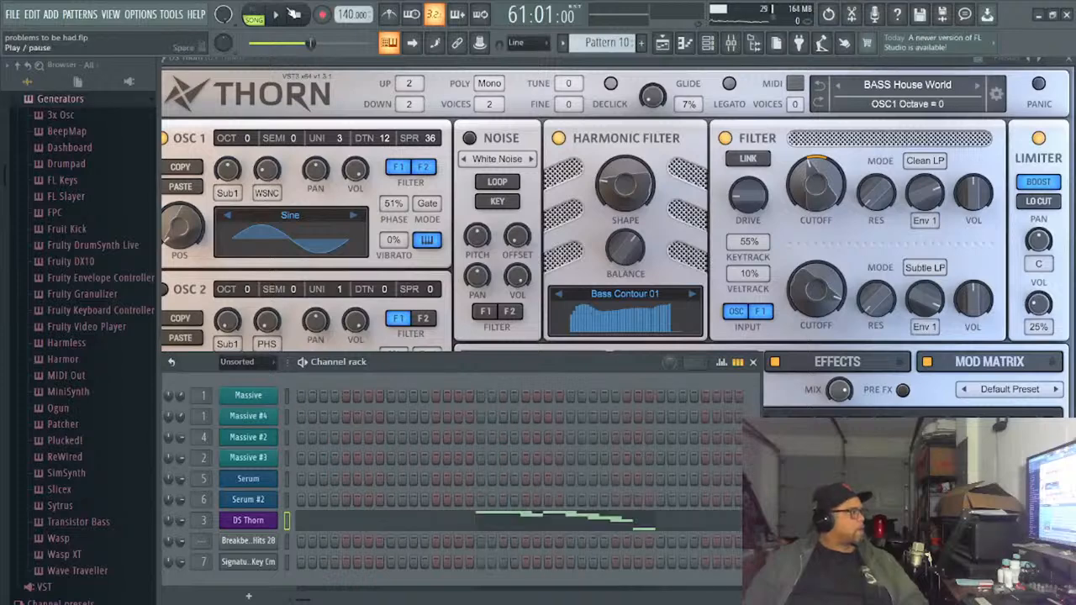
- Play Pattern 10 on its own and transpose all its DS Thorn notes down two octaves in the piano roll, so the first note is D#3
click(290, 13)
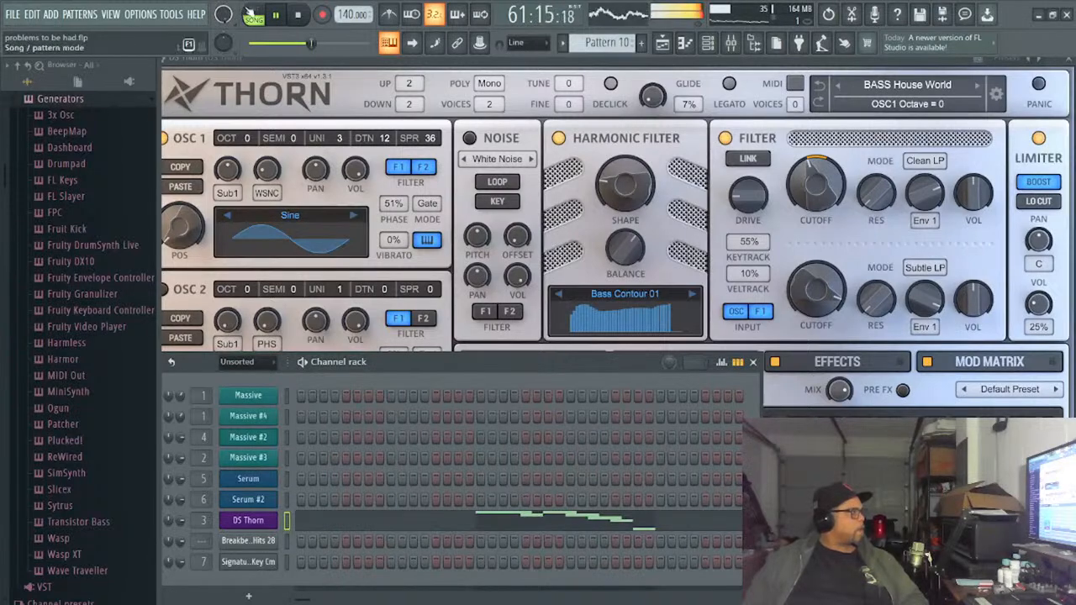
click(252, 15)
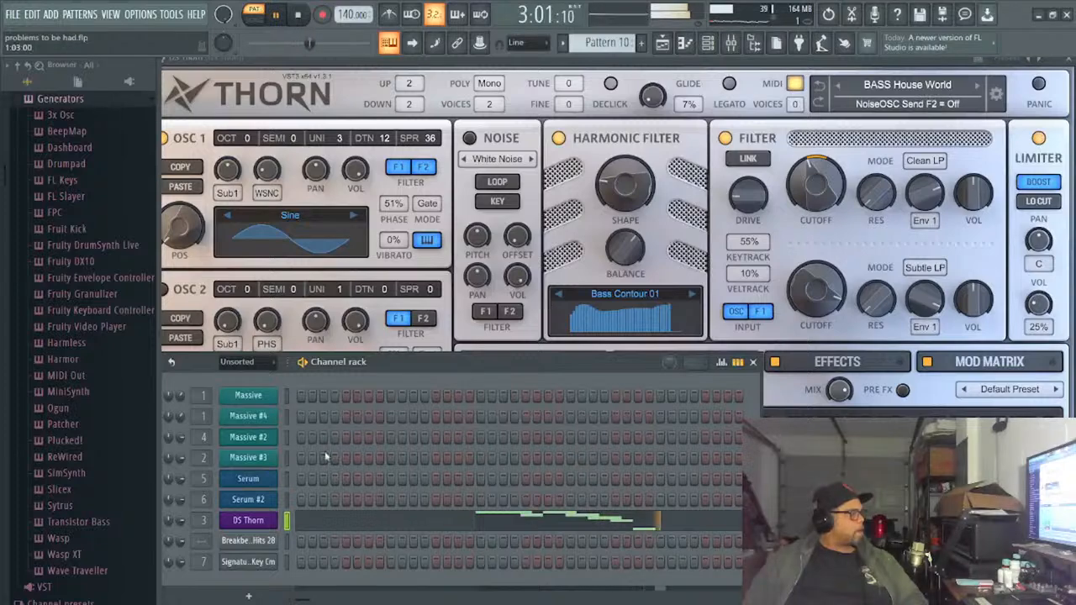
click(468, 520)
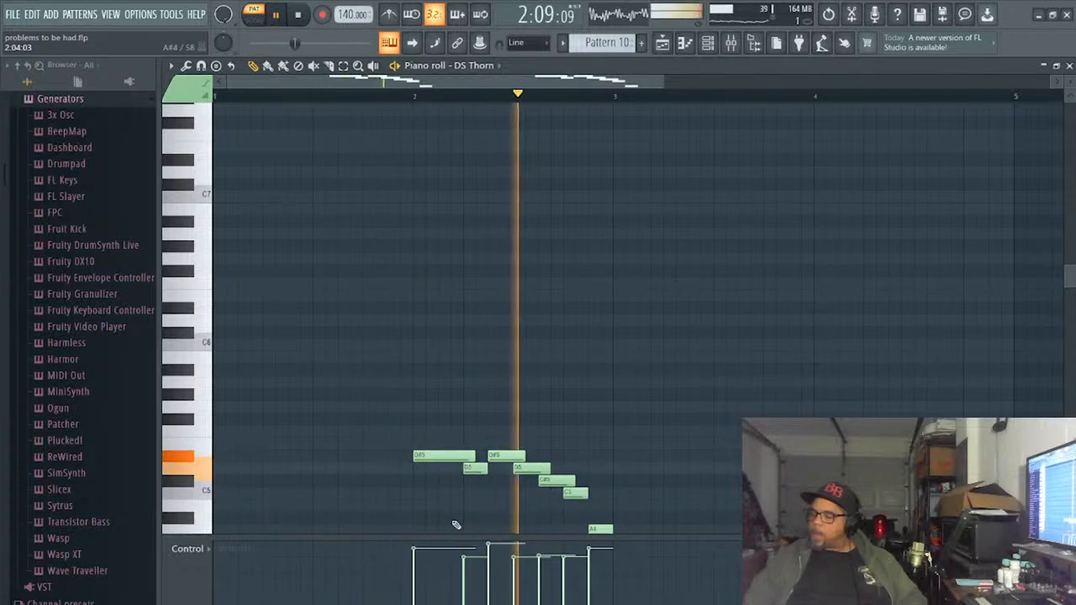
key(ctrl+a)
scroll(451, 524, down, 1)
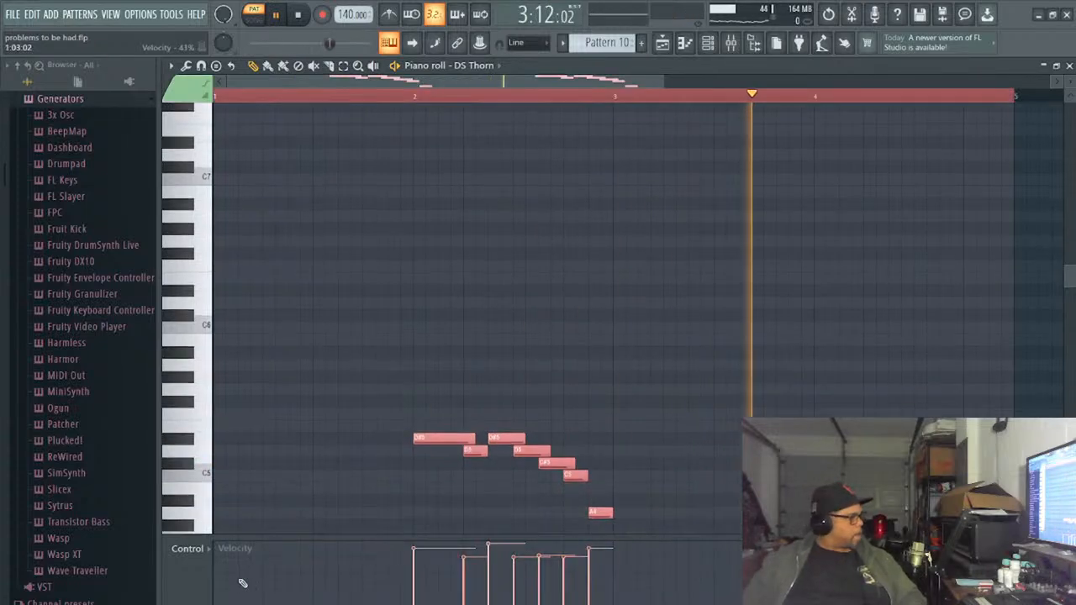
key(ctrl+b)
scroll(252, 554, down, 5)
scroll(269, 504, down, 5)
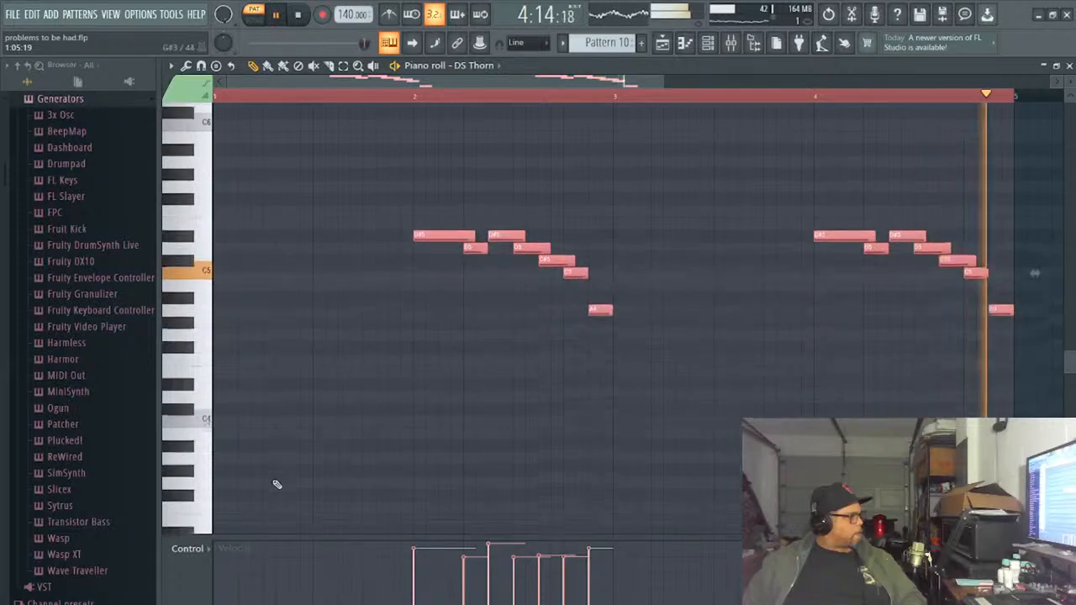
scroll(303, 403, down, 2)
drag(415, 195, 415, 344)
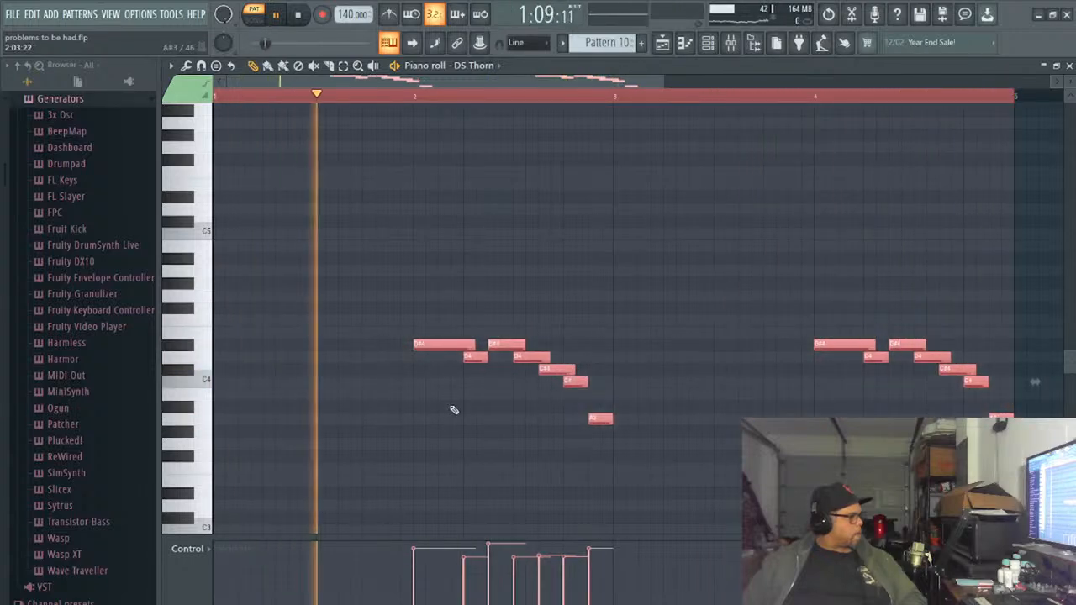
scroll(458, 410, down, 5)
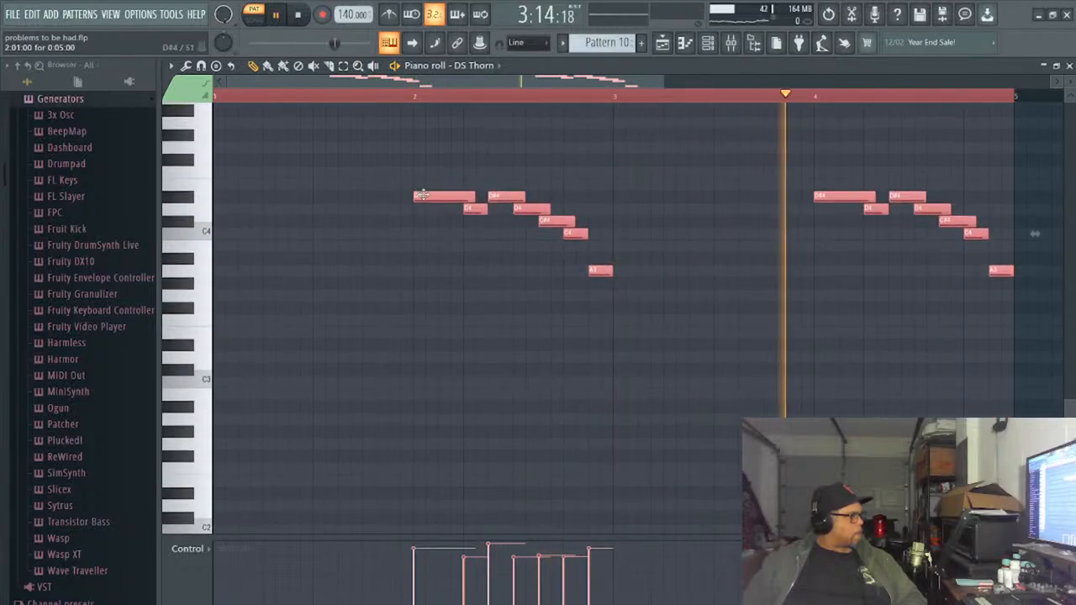
drag(425, 198, 420, 348)
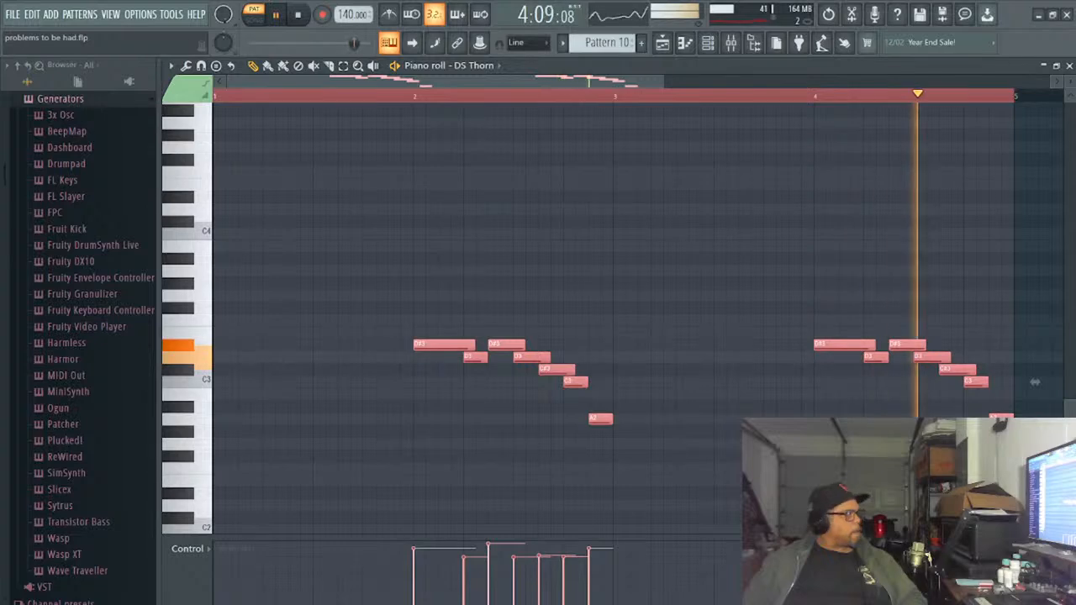
- Return to the playlist and place four consecutive Pattern 10 clips on Track 9, starting at bar 63 beneath the volume automation
click(1068, 65)
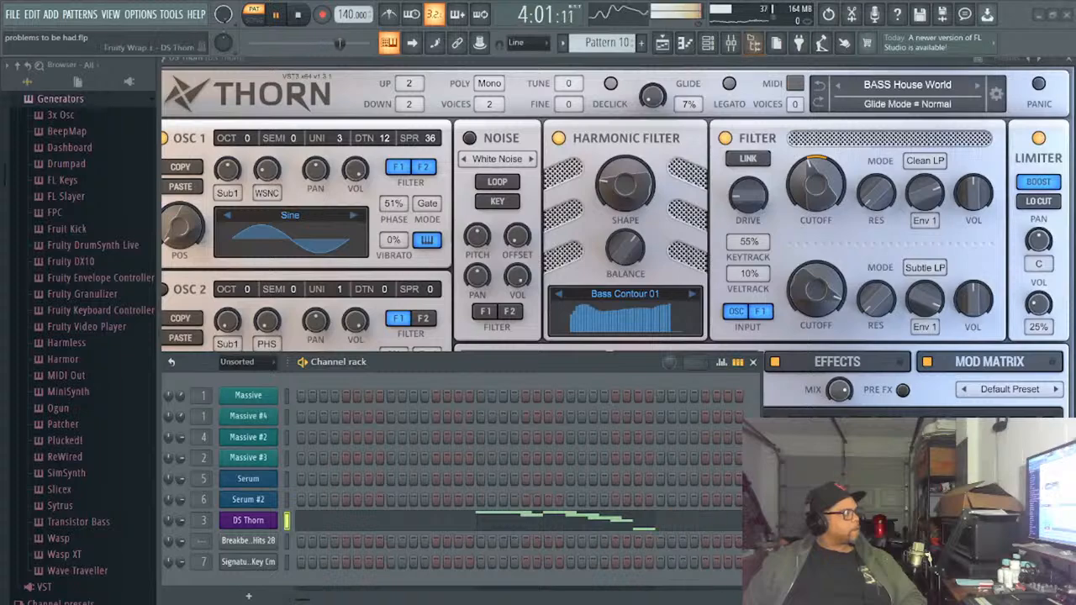
drag(750, 61, 675, 429)
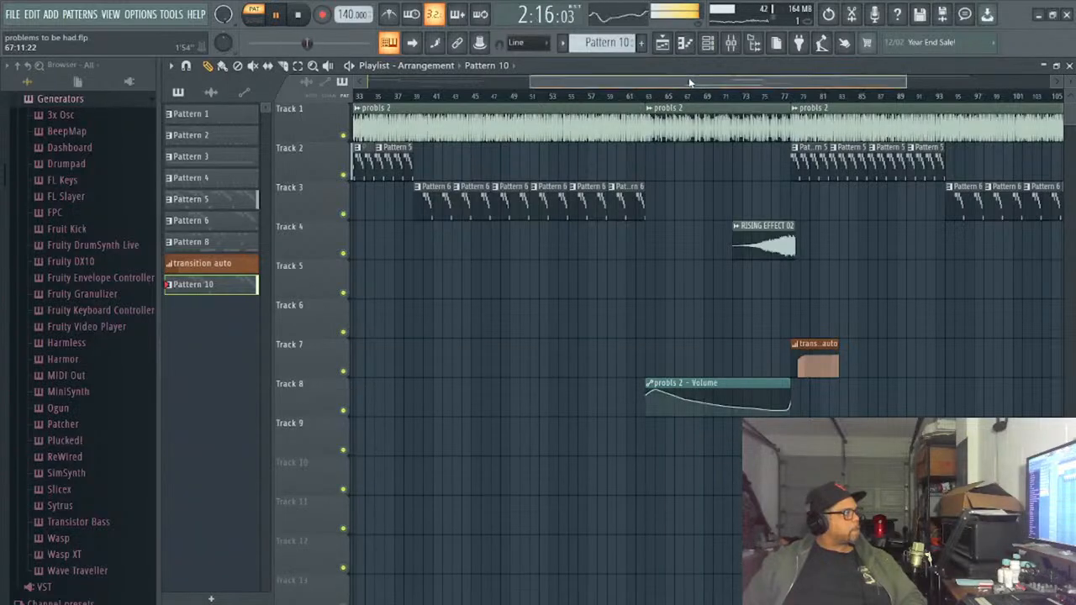
drag(690, 83, 721, 84)
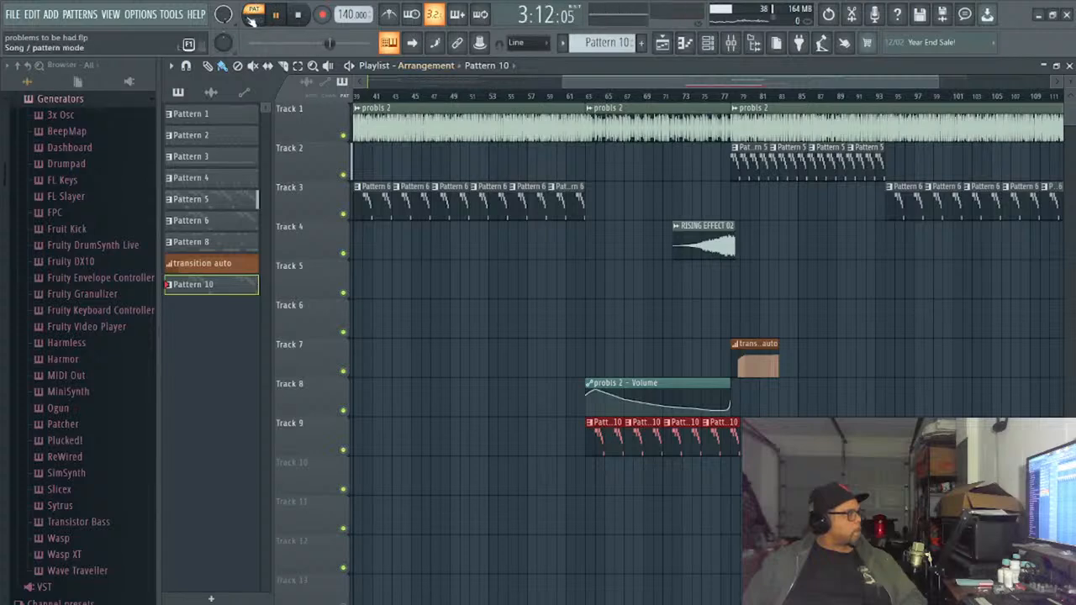
- Check the new clips in song playback and move all four Pattern 10 clips on Track 9 one bar earlier, to bar 62
click(573, 96)
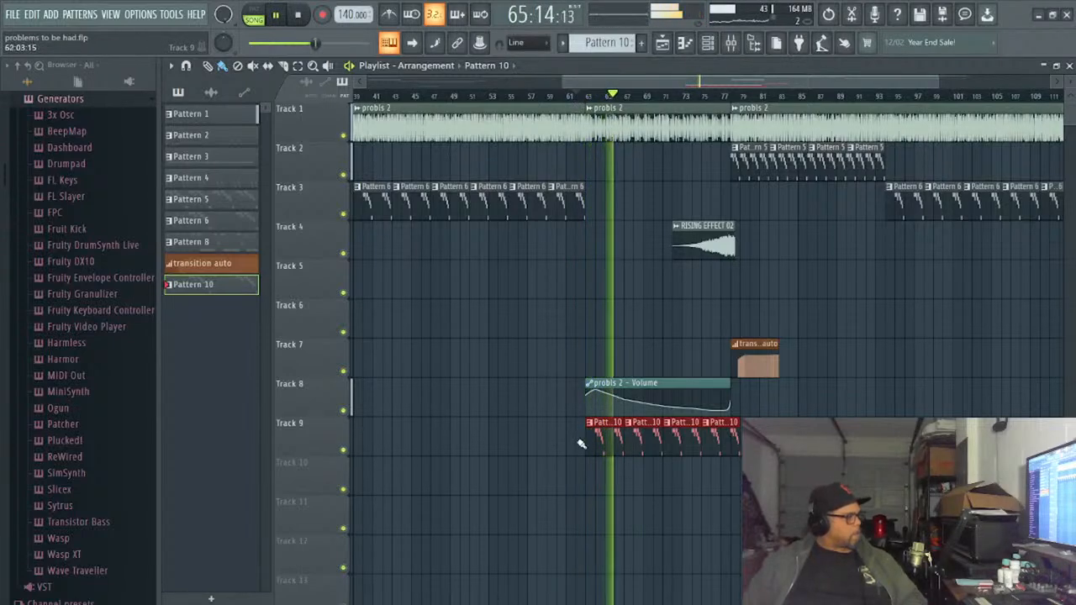
key(space)
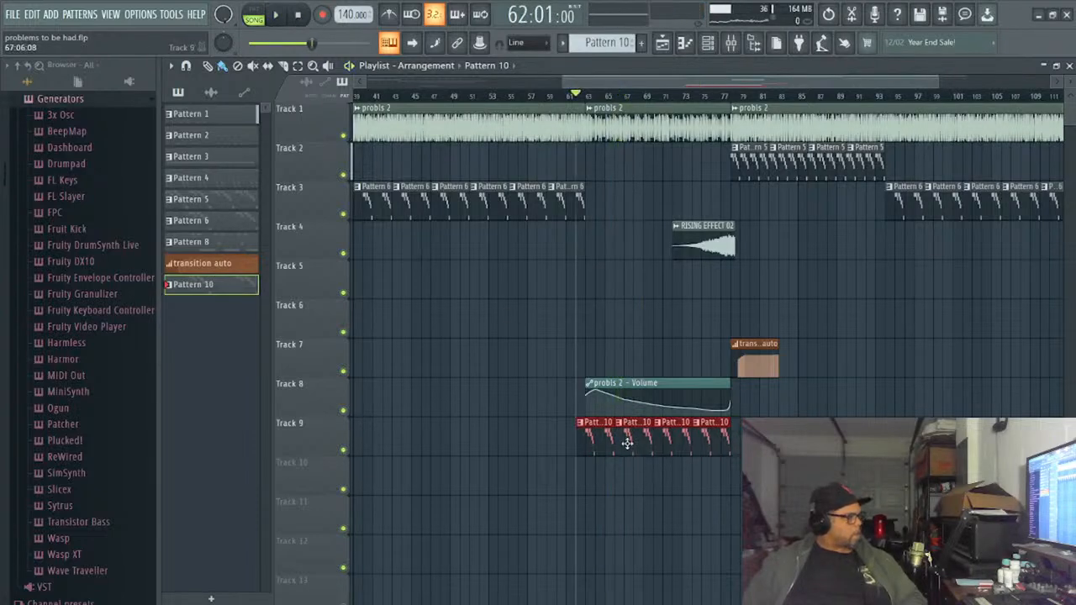
click(278, 16)
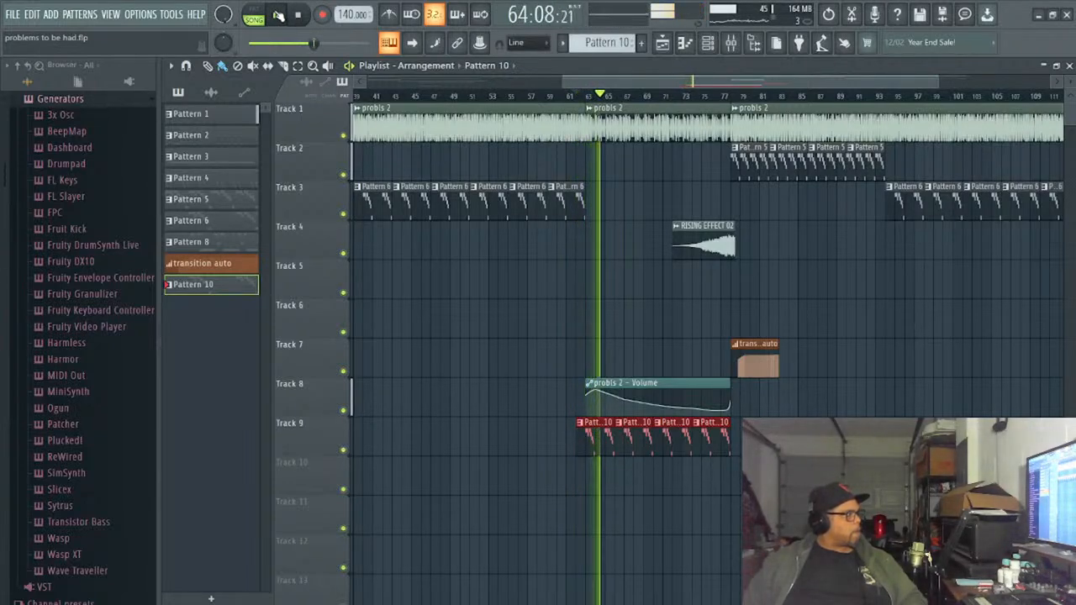
- Switch DS Thorn to a preset using the FM 04 waveform, audition it over the playing song, close the synth and stop playback
click(707, 42)
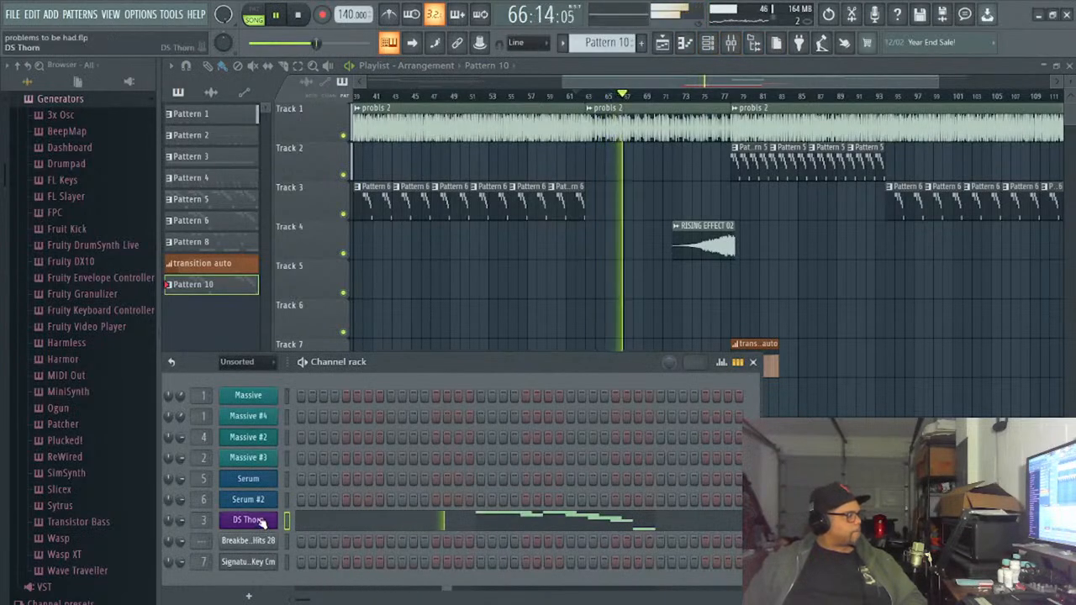
click(261, 522)
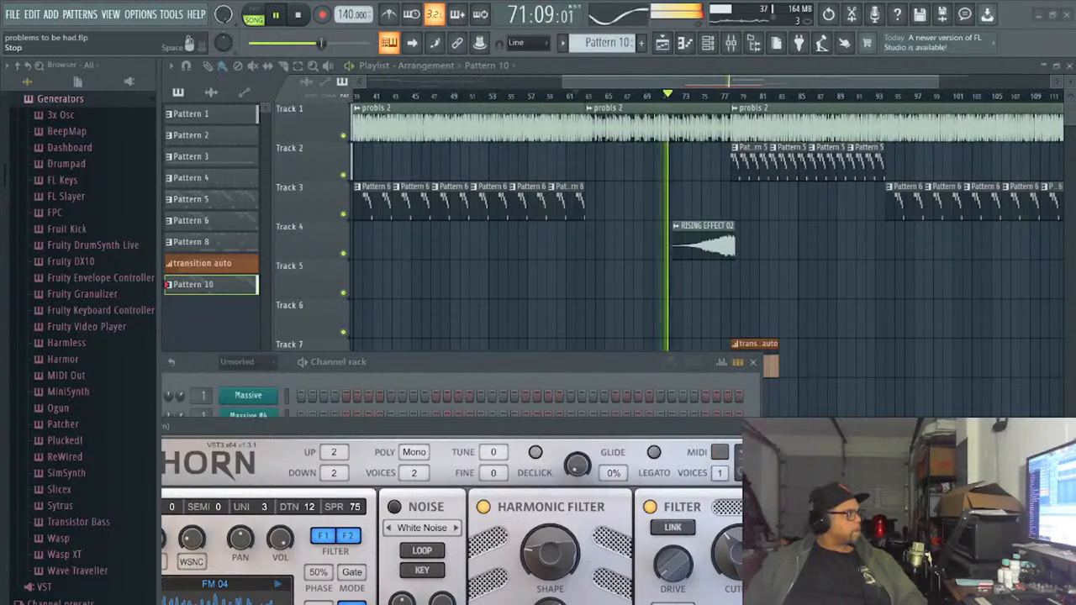
click(296, 16)
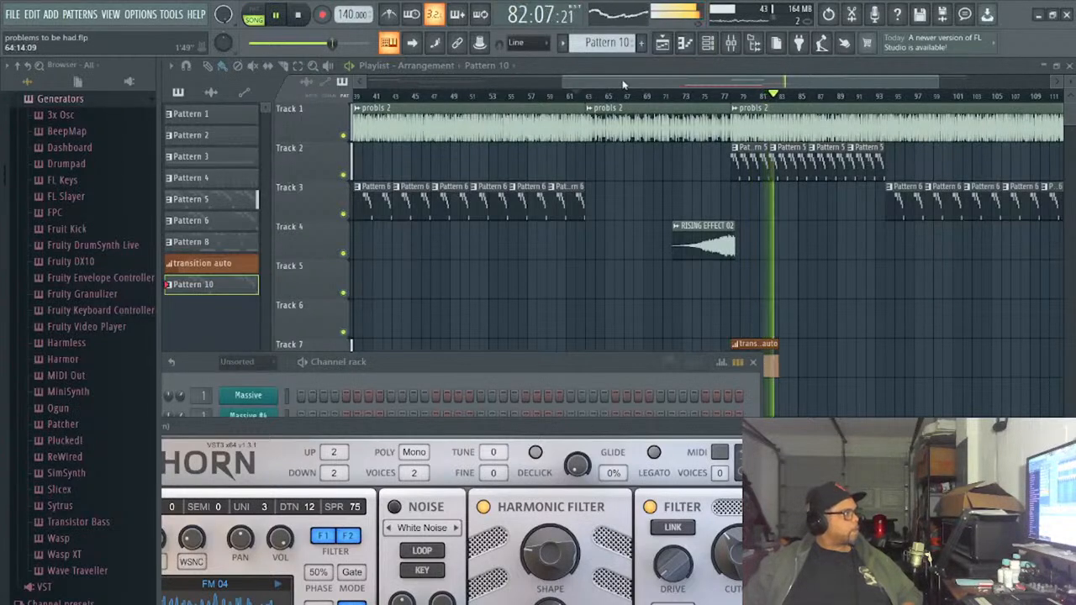
click(648, 74)
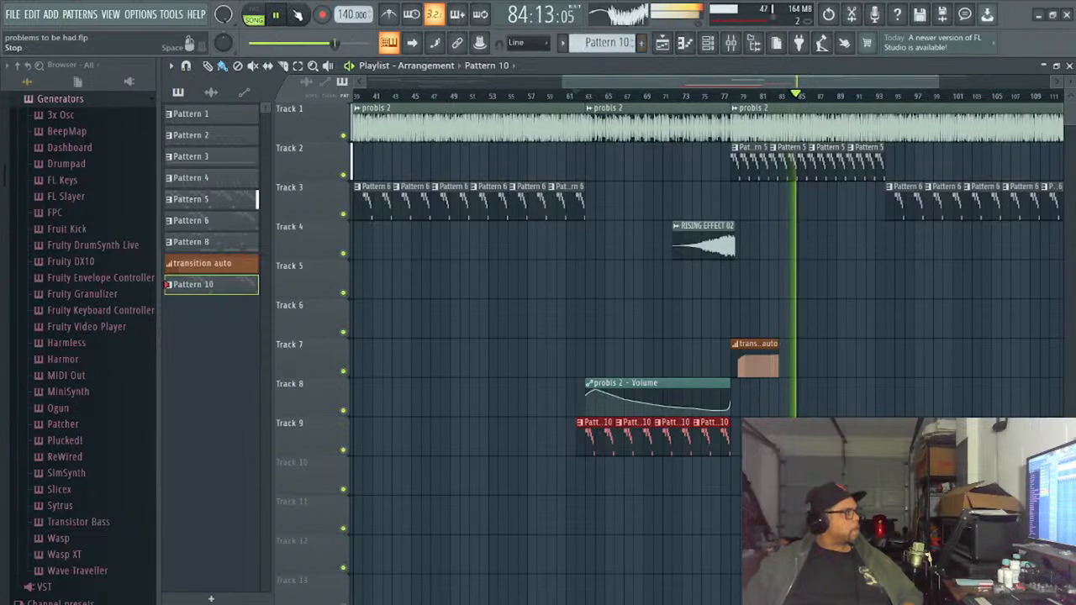
click(297, 15)
- With Pattern 10 looping, thin out the first DS Thorn phrase by deleting its short D3 and its C#3 and shifting the remaining D3 and C3 later
click(691, 43)
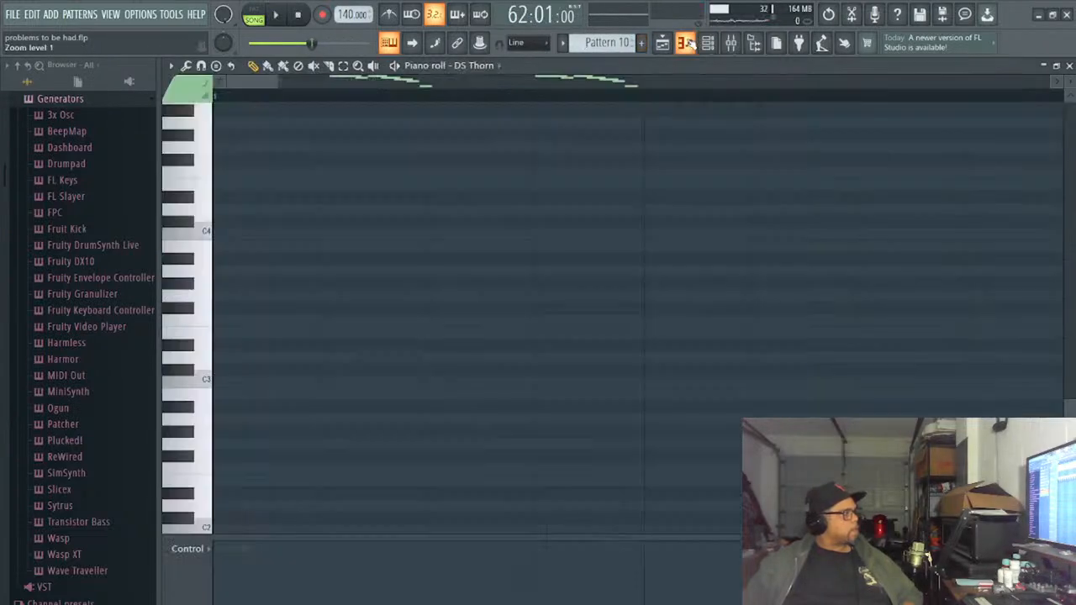
click(253, 10)
key(space)
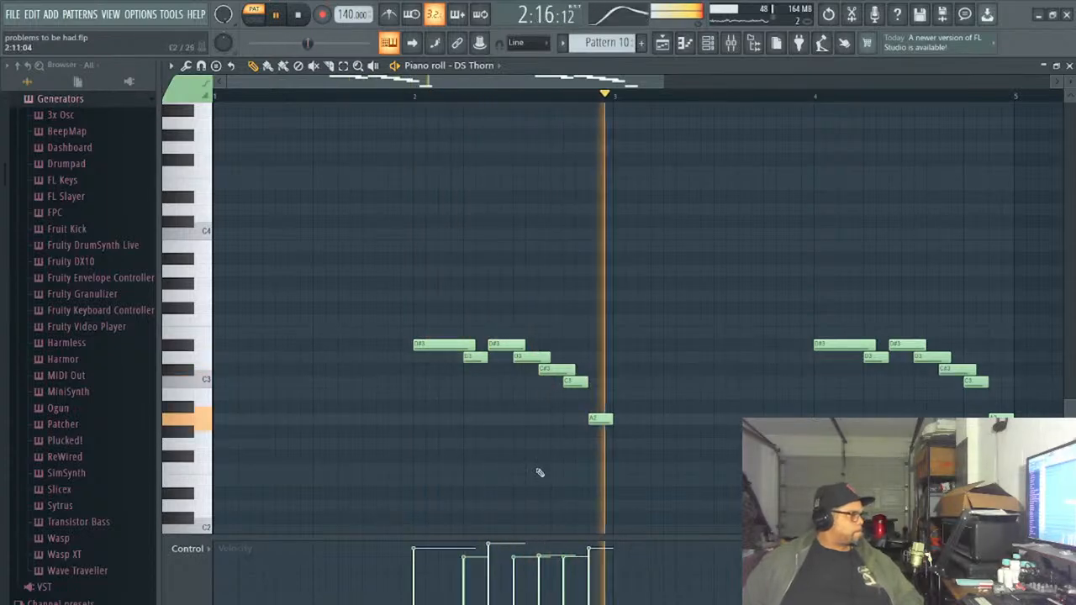
right_click(478, 354)
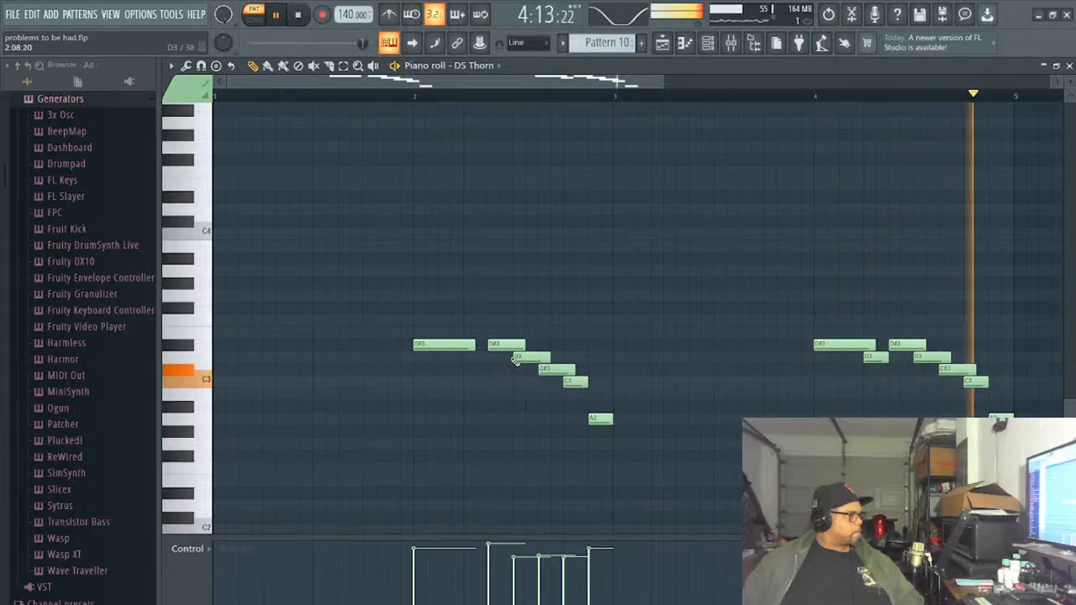
drag(517, 357, 544, 359)
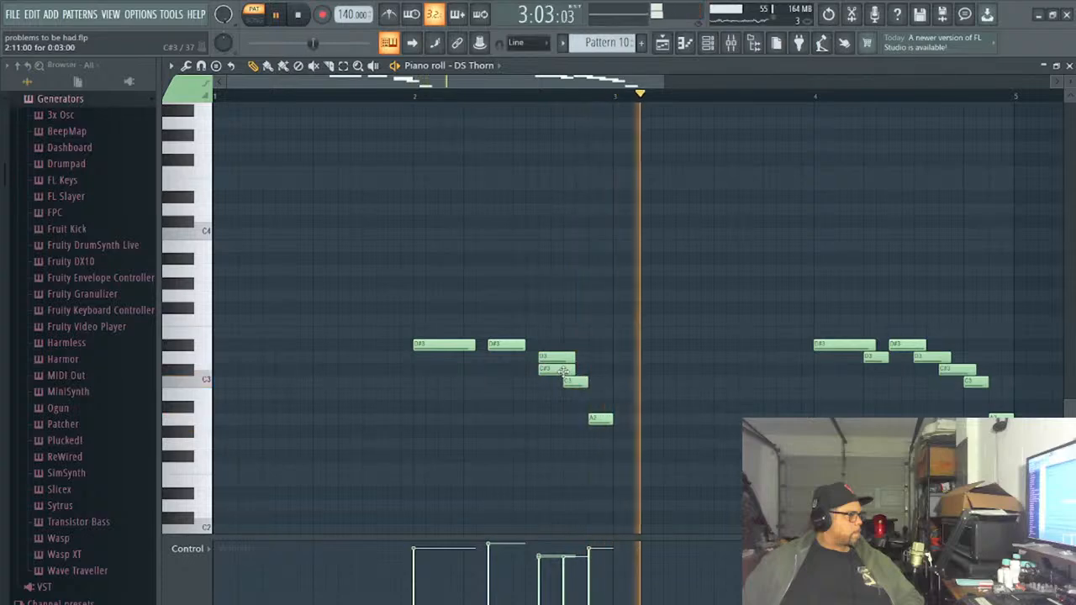
drag(563, 371, 586, 384)
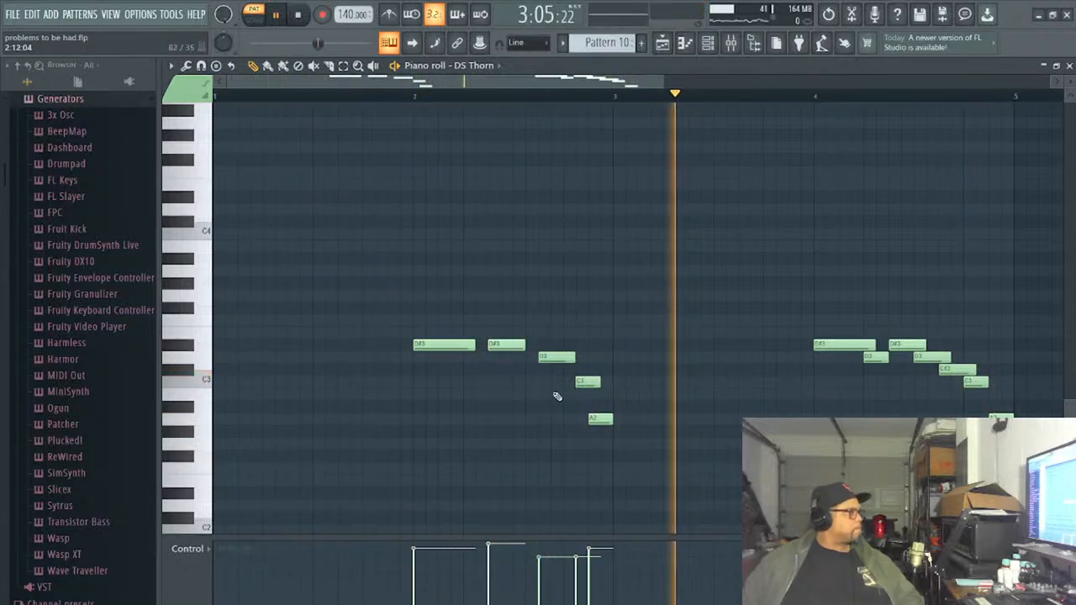
- Play the song from bar 61 to hear the edited phrase in context and reopen the DS Thorn notes in the piano roll
click(254, 19)
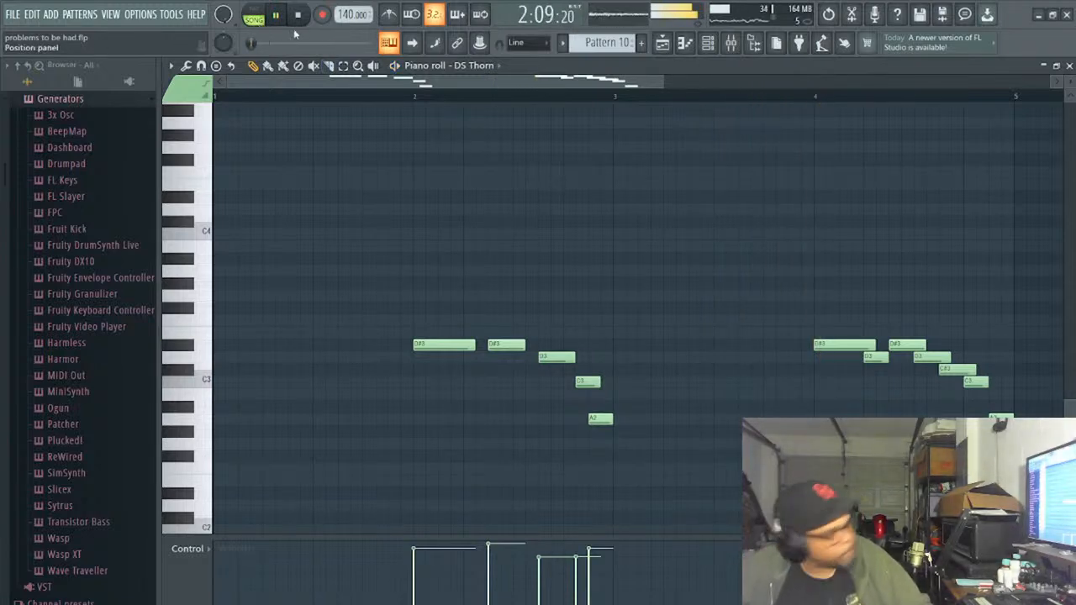
click(1069, 66)
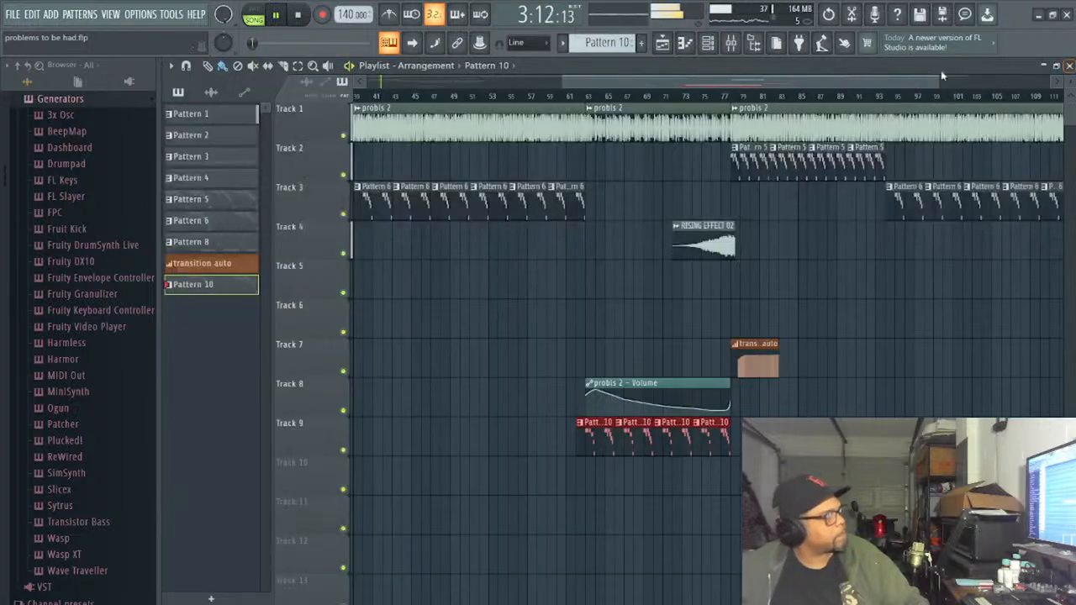
click(568, 95)
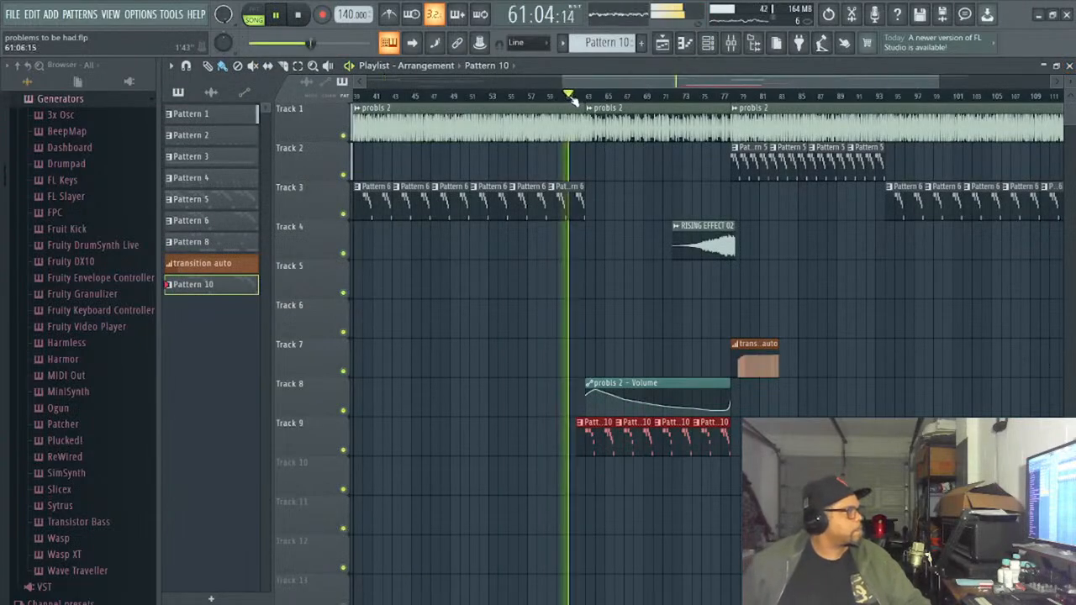
click(685, 43)
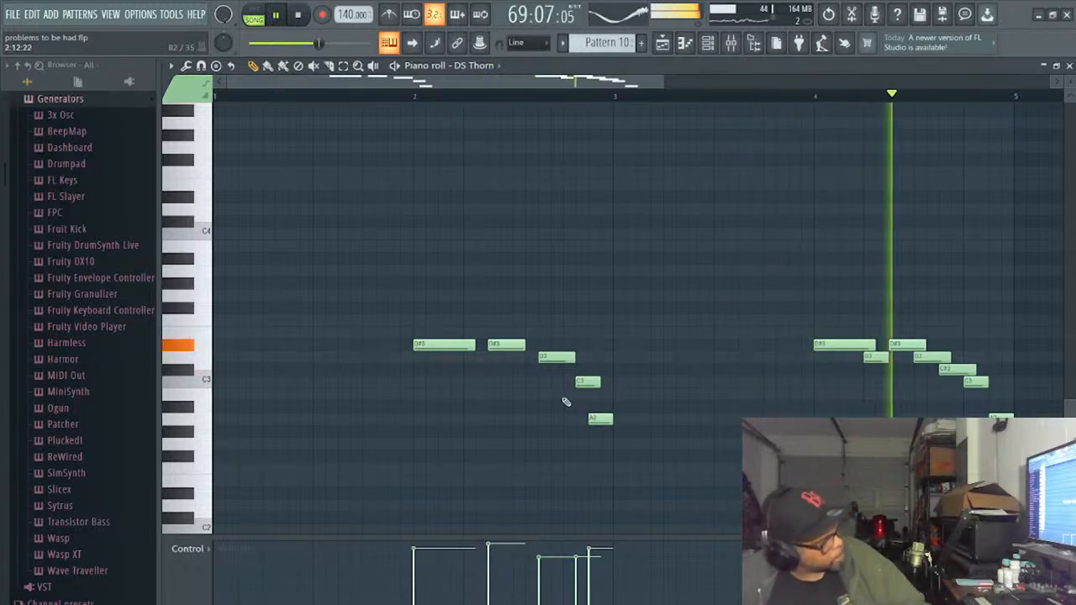
- Delete the C3 from the first DS Thorn phrase and remove the whole bar 4 phrase while checking it in song playback
right_click(586, 383)
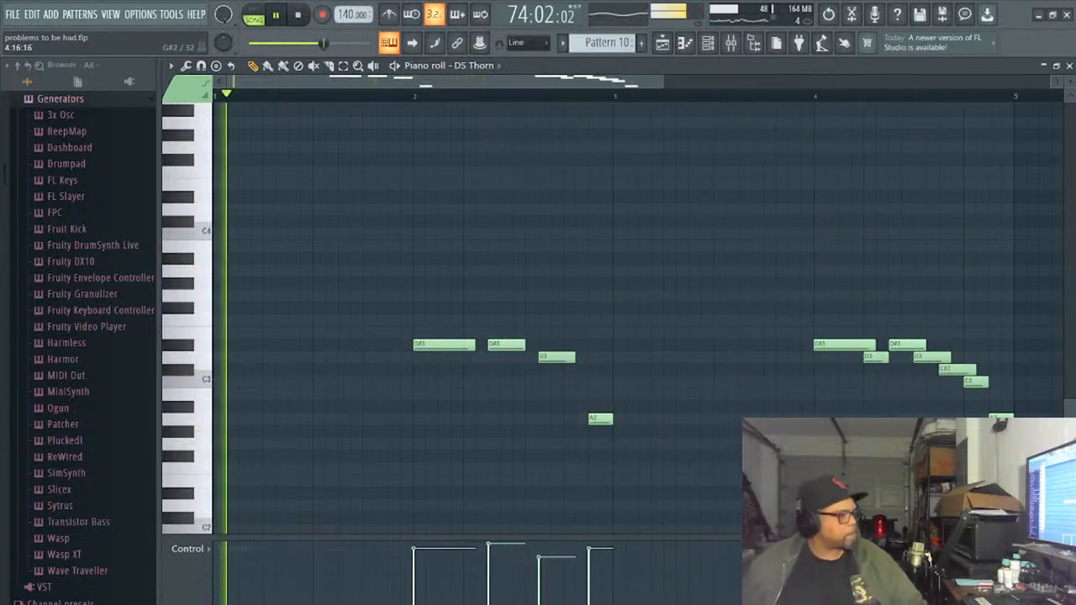
mouse_move(997, 417)
mouse_down()
mouse_move(919, 346)
mouse_move(861, 385)
mouse_up()
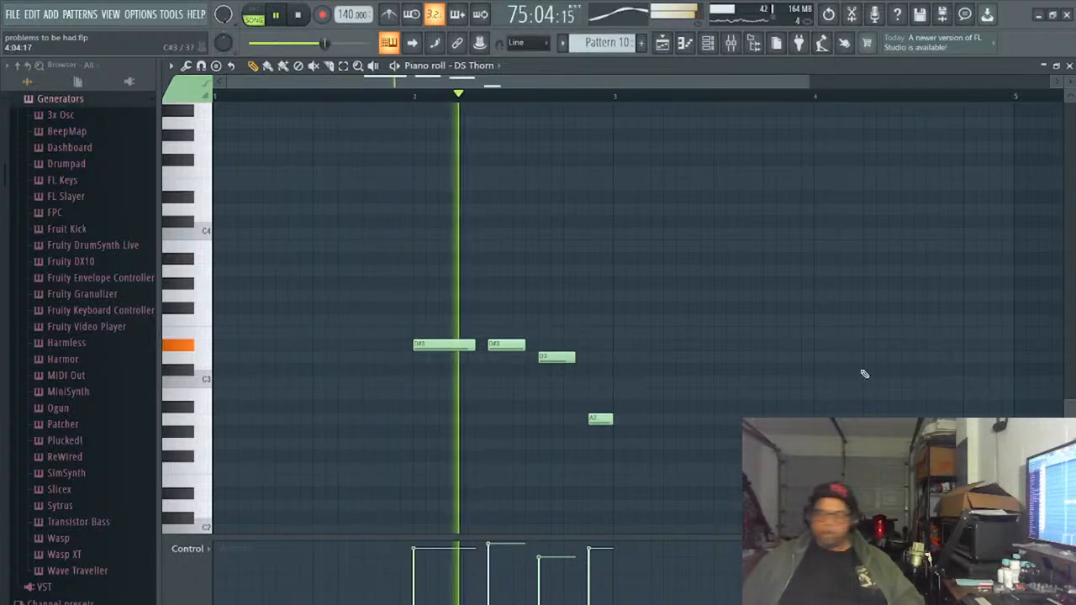
key(space)
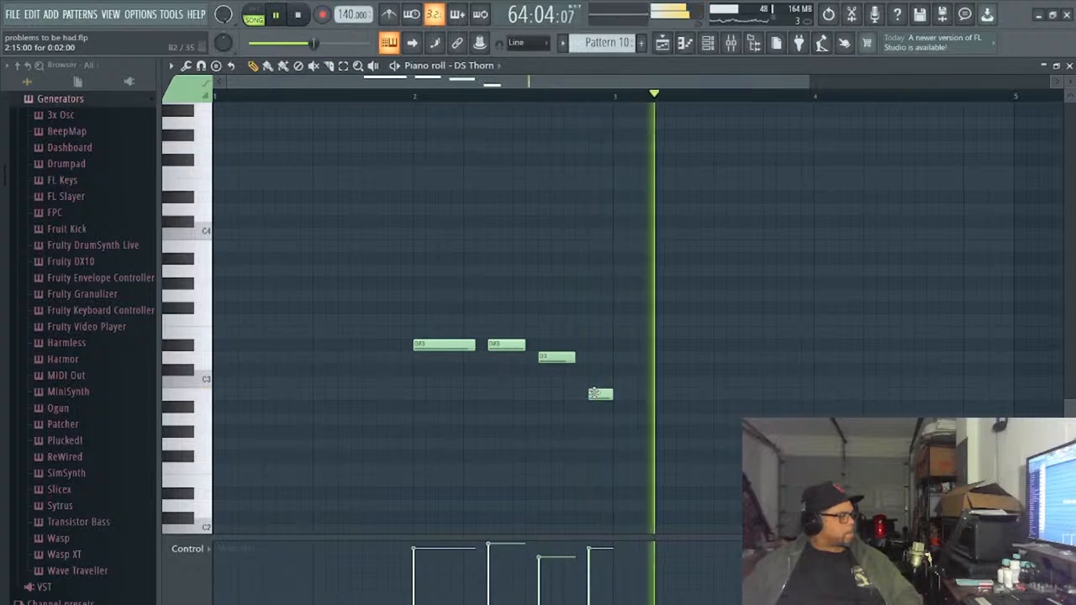
- Lower the first phrase's last note to G2, split it in two, and copy the whole phrase to bar 4
drag(595, 393, 595, 365)
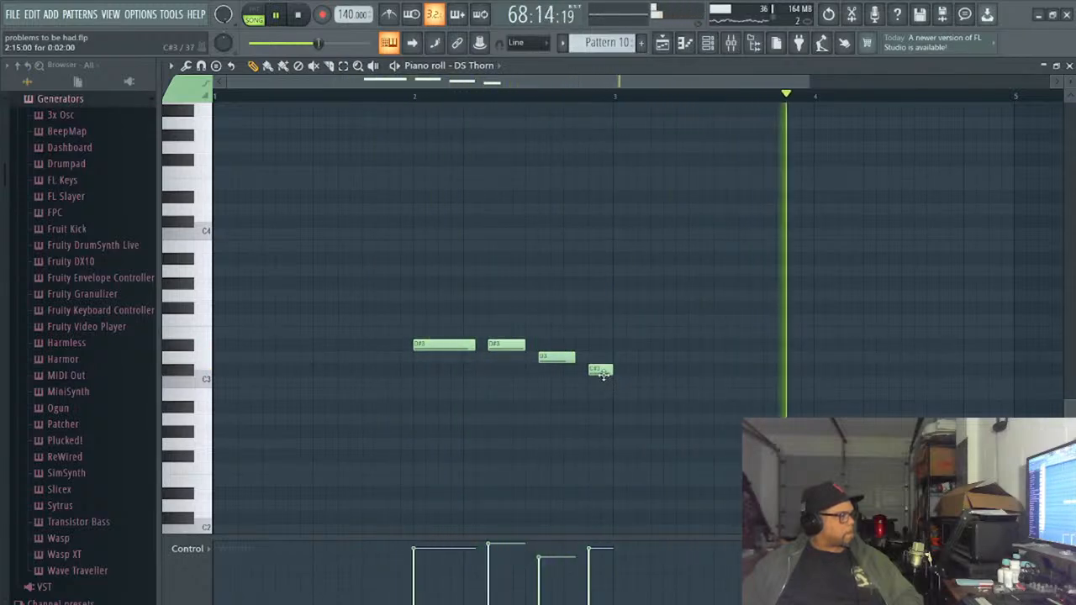
drag(614, 395, 602, 407)
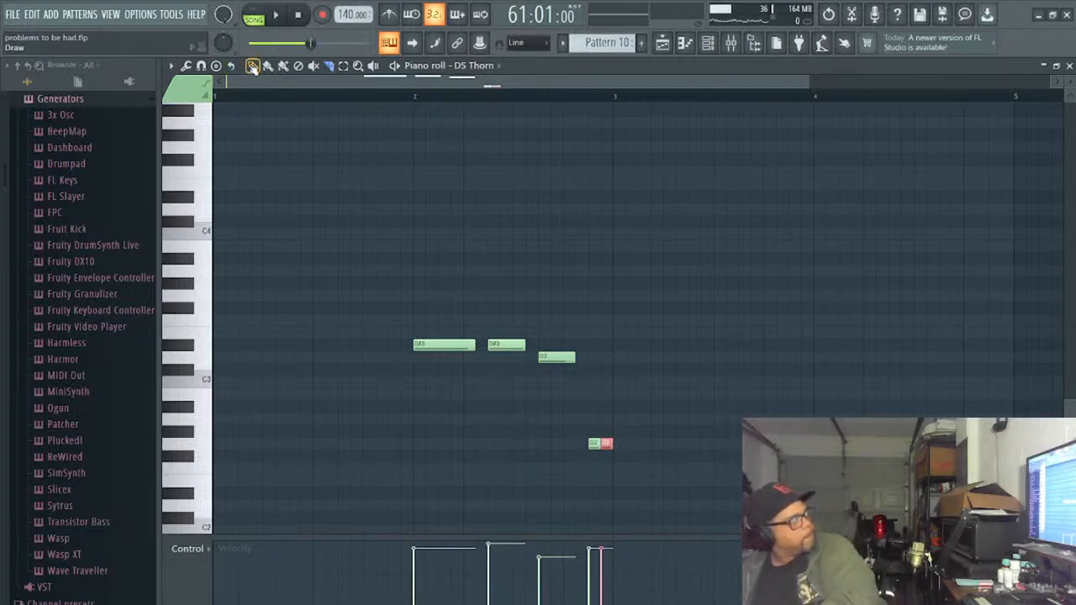
drag(632, 476, 412, 299)
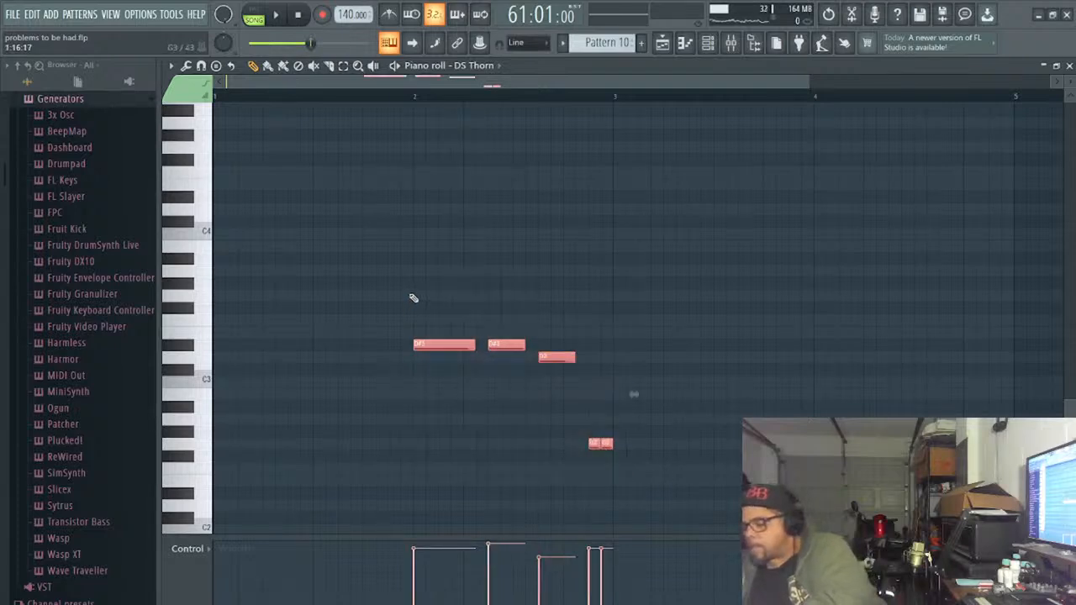
drag(481, 87, 831, 237)
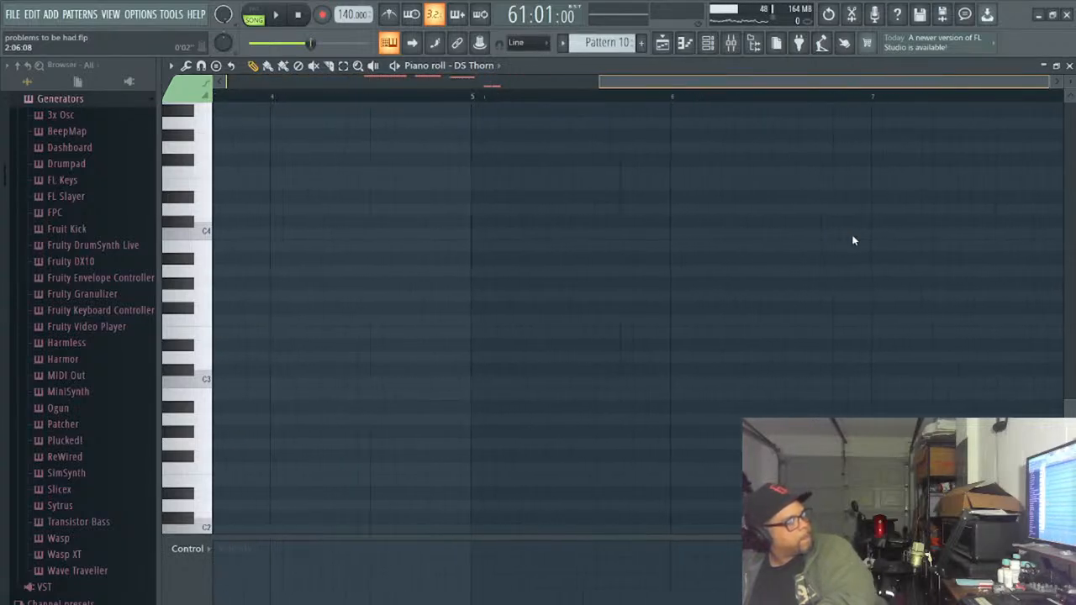
key(ctrl+v)
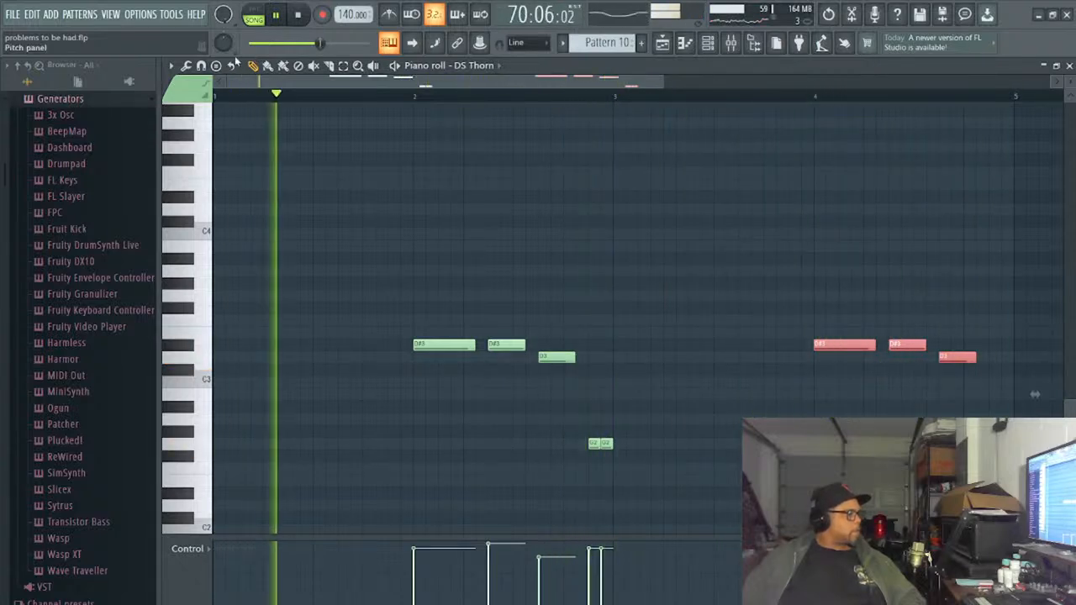
- Add a short F2 at the start of bar 3 and review the Pattern 10 clips around bar 62 in the playlist
click(619, 468)
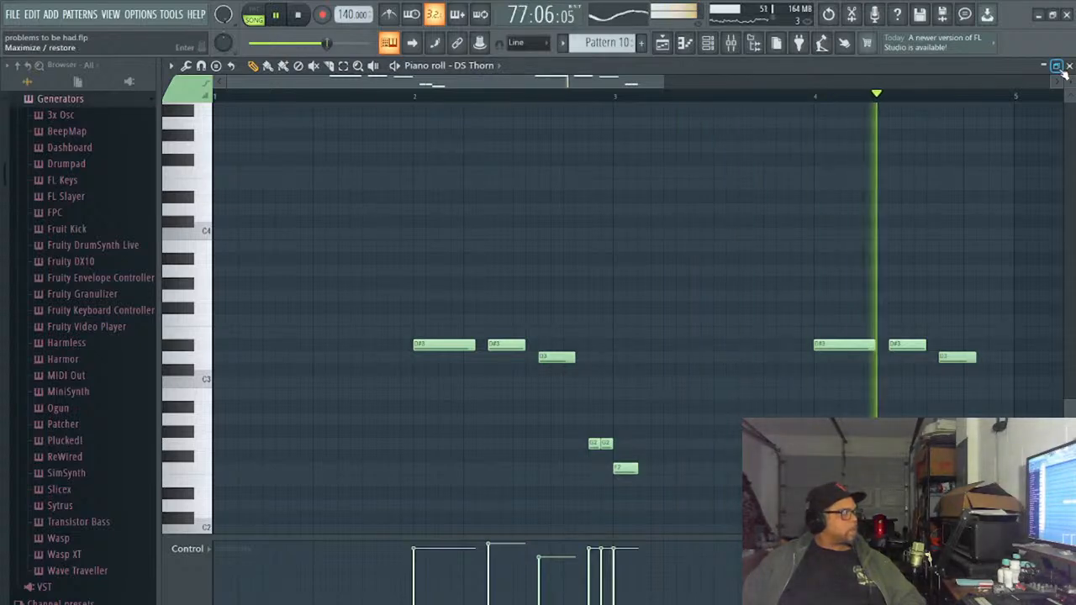
key(F5)
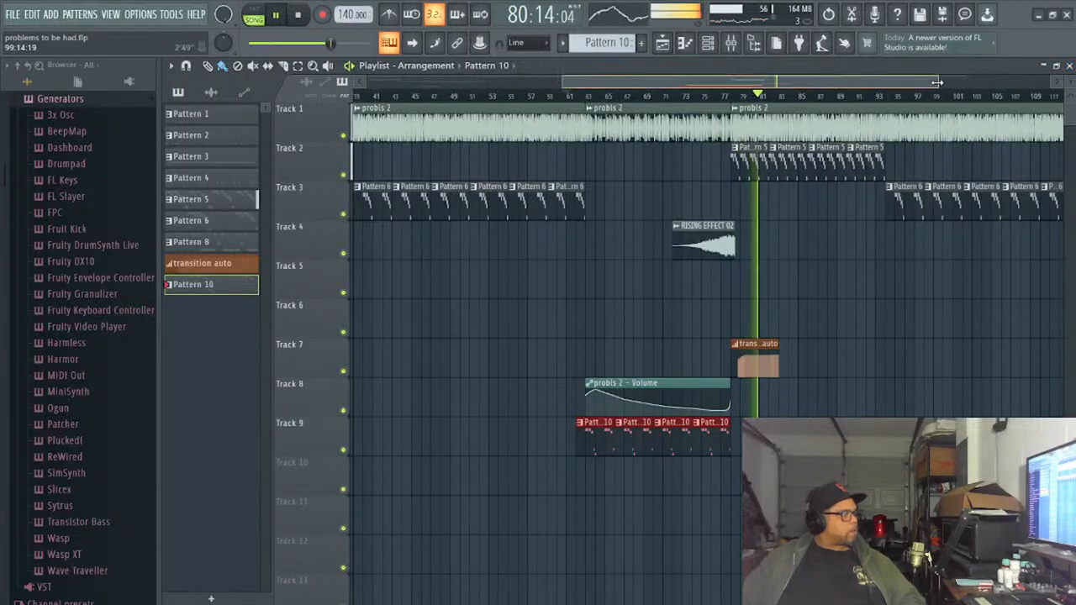
drag(937, 82, 745, 100)
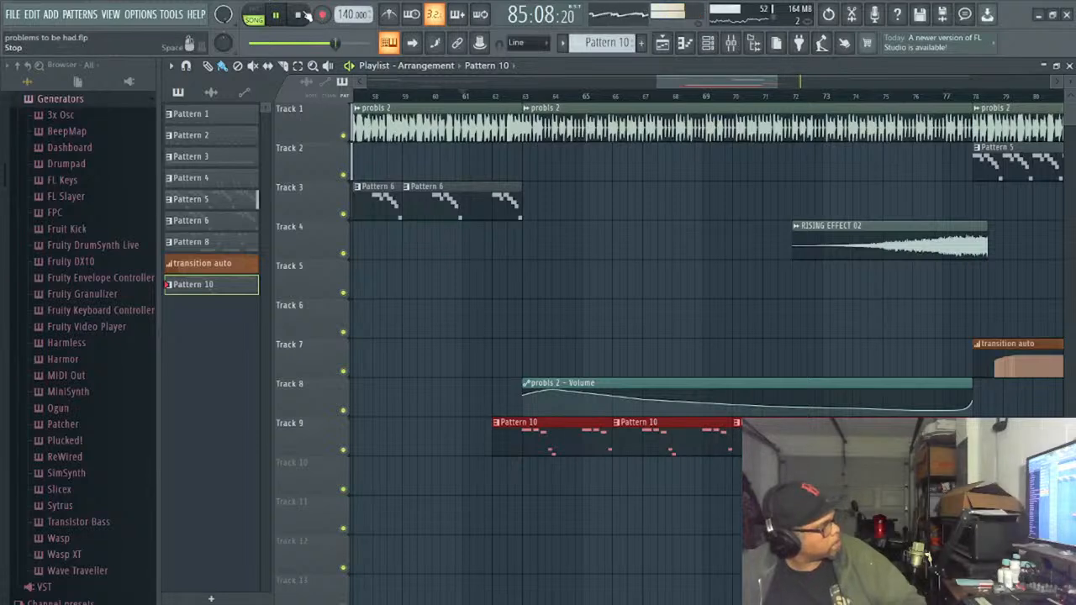
- Remove the low G2 and F2 notes from the DS Thorn part and shift each phrase's second D#3 two steps later
click(685, 43)
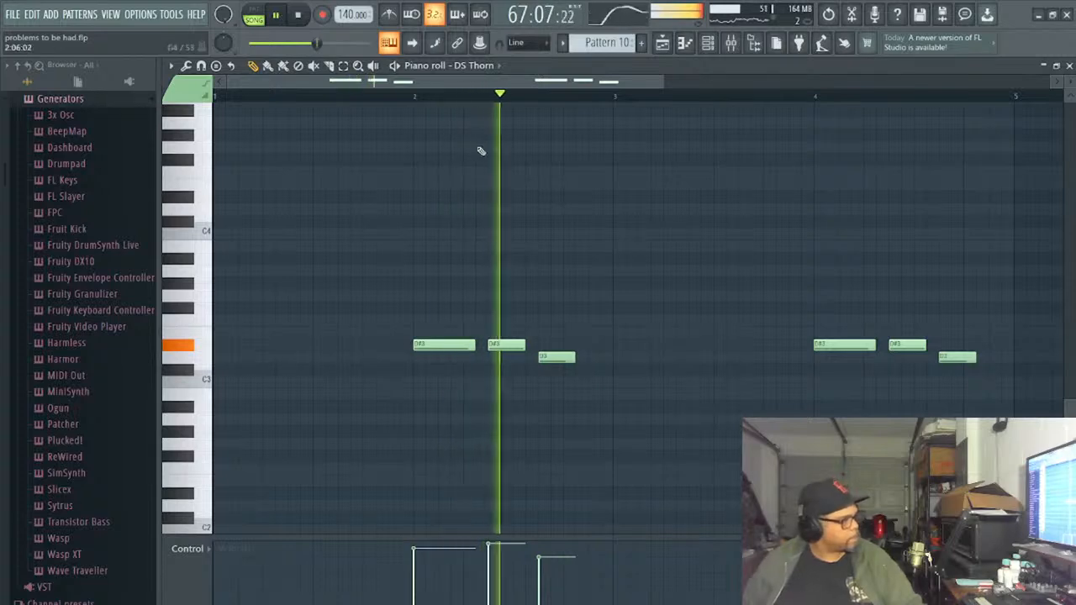
drag(498, 342, 576, 360)
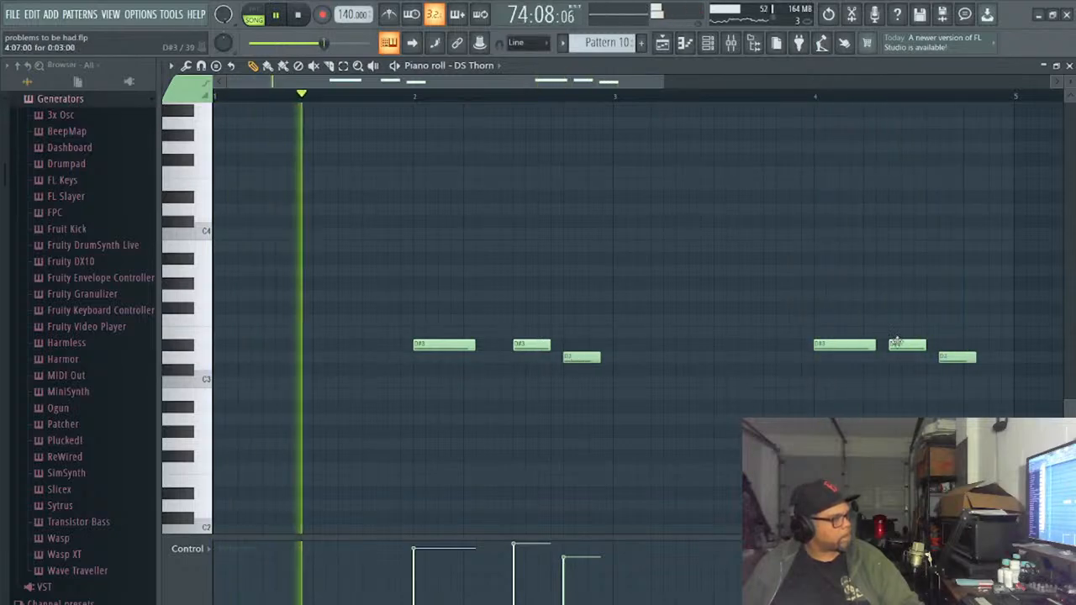
drag(898, 345, 920, 343)
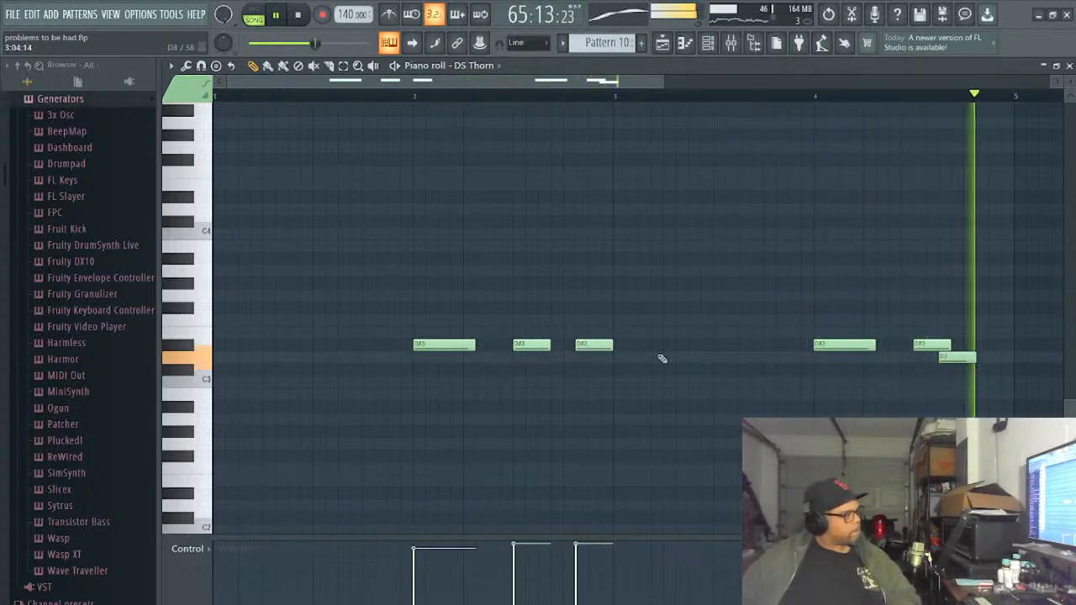
- Delete each phrase's third note and lengthen its second D#3 to four steps in bar 2 and five steps in bar 4
mouse_move(595, 344)
mouse_down()
mouse_move(570, 339)
mouse_move(583, 339)
mouse_up()
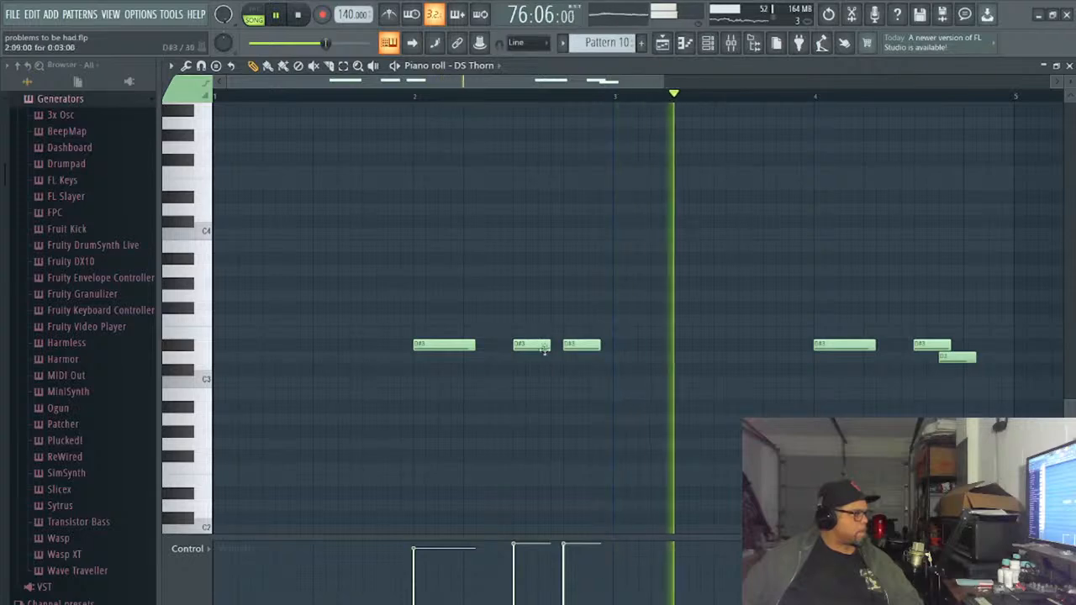
right_click(569, 347)
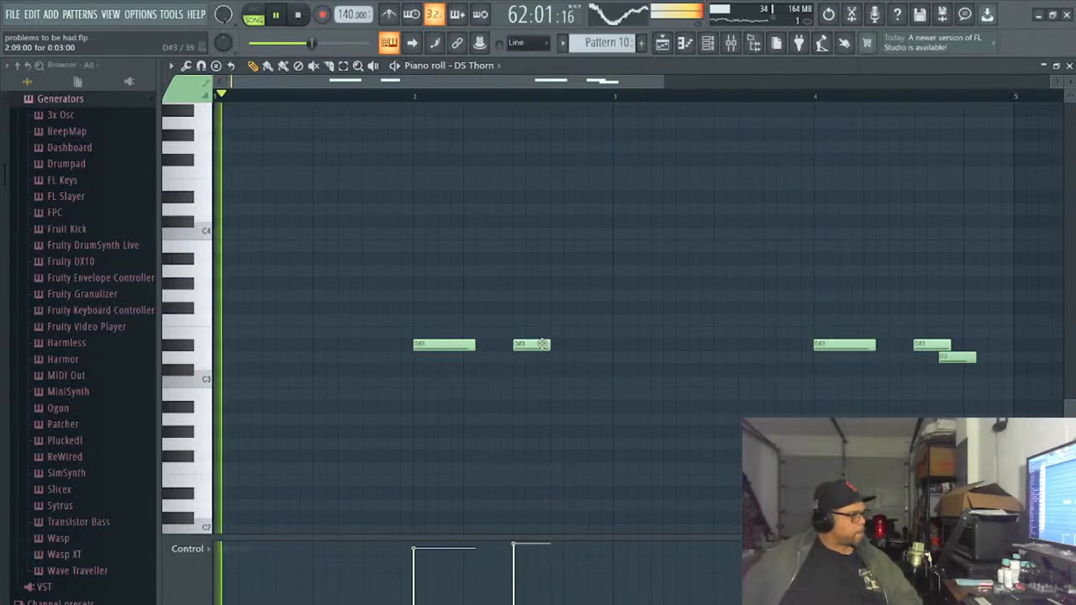
drag(551, 345, 562, 349)
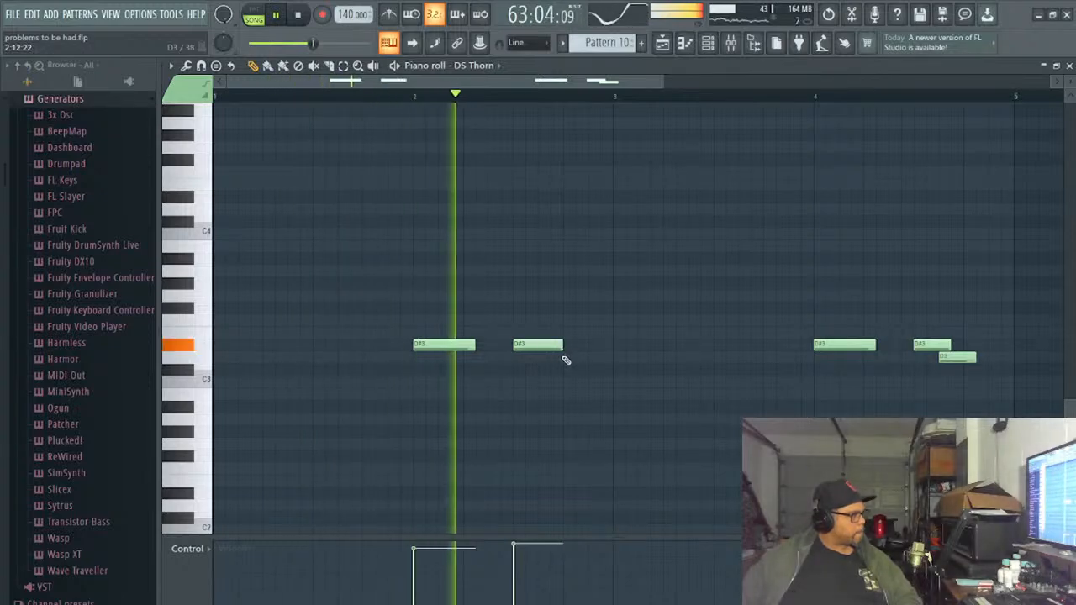
right_click(968, 360)
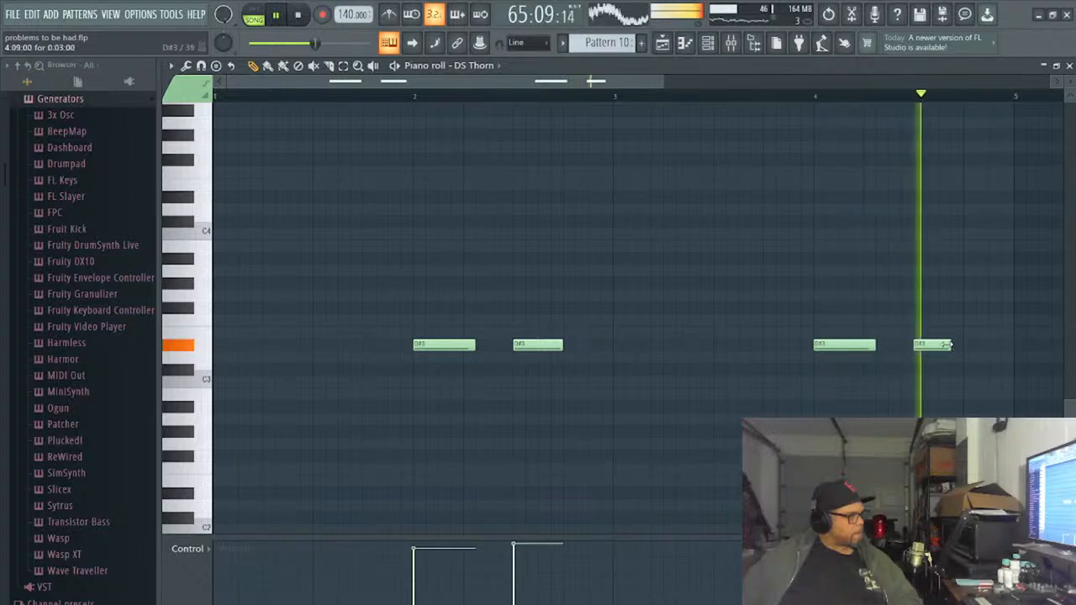
drag(954, 346, 973, 358)
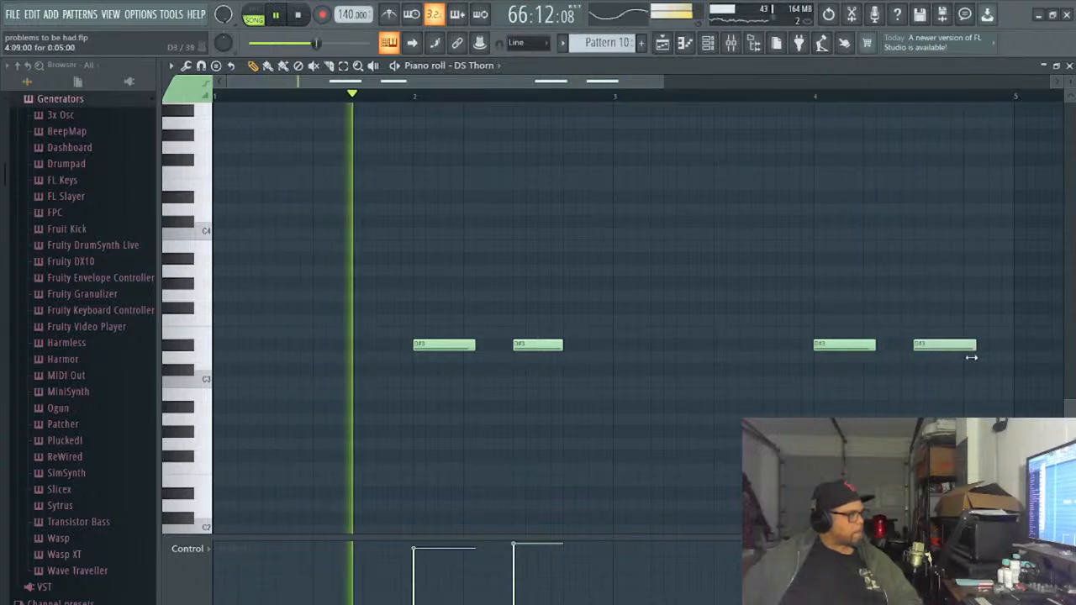
- Slice the opening D#3 of both phrases, in bars 2 and 4, one step after its start
click(334, 69)
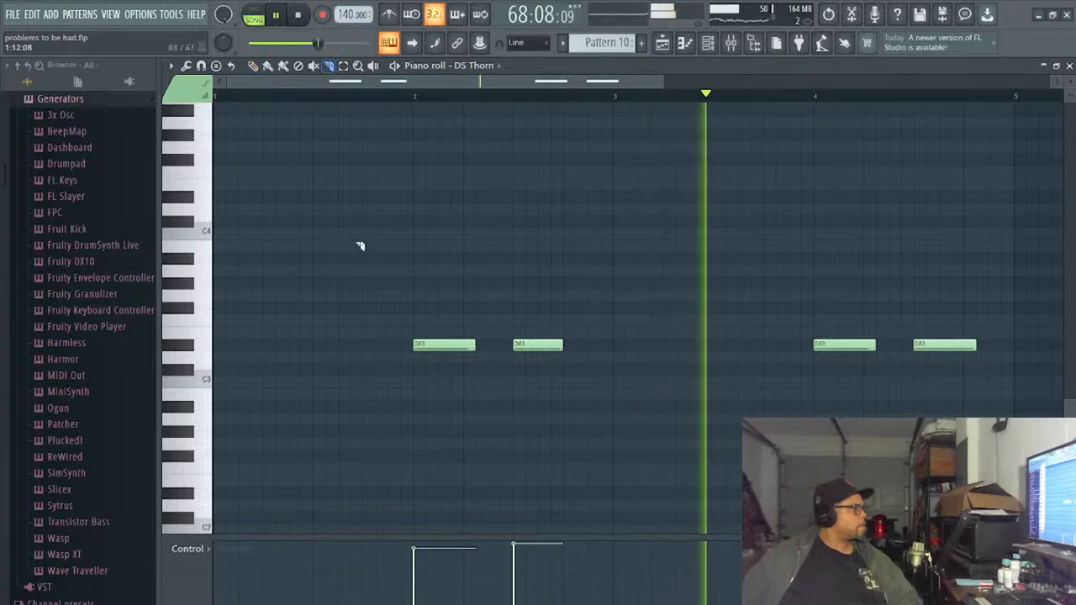
click(426, 344)
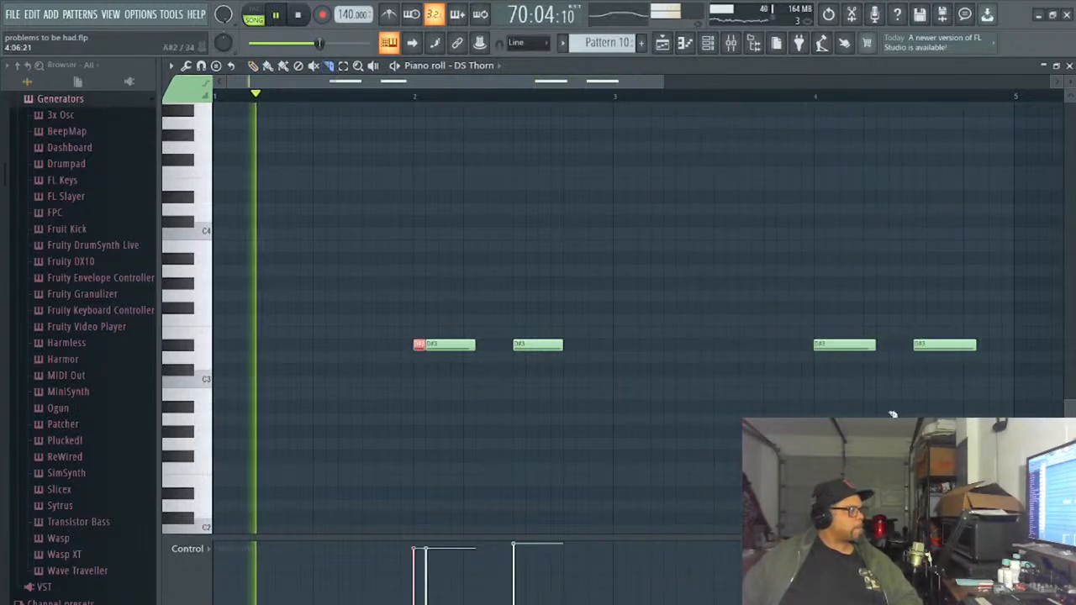
click(833, 345)
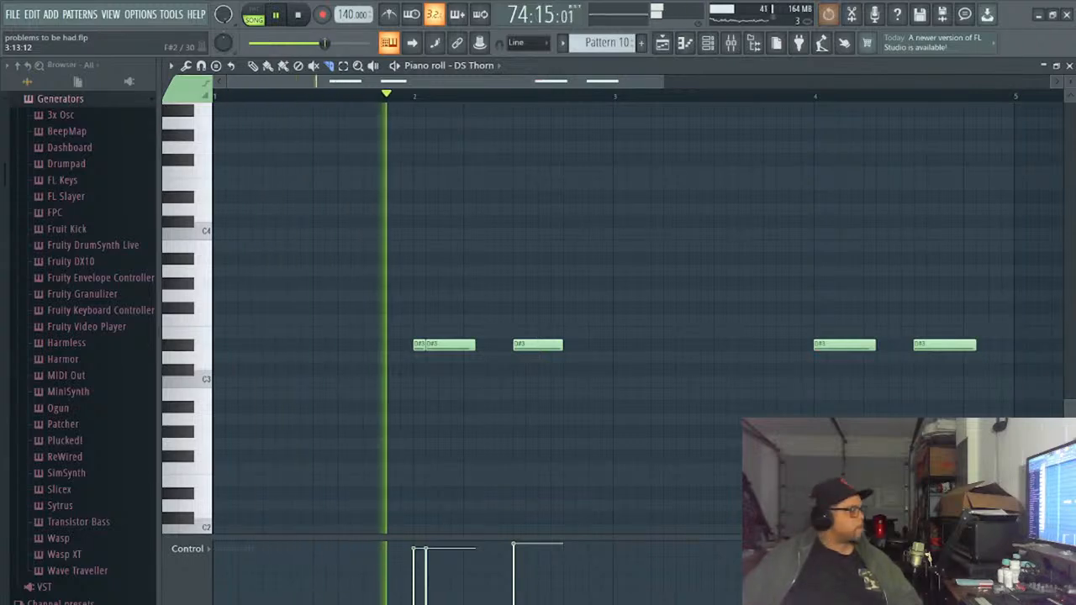
key(space)
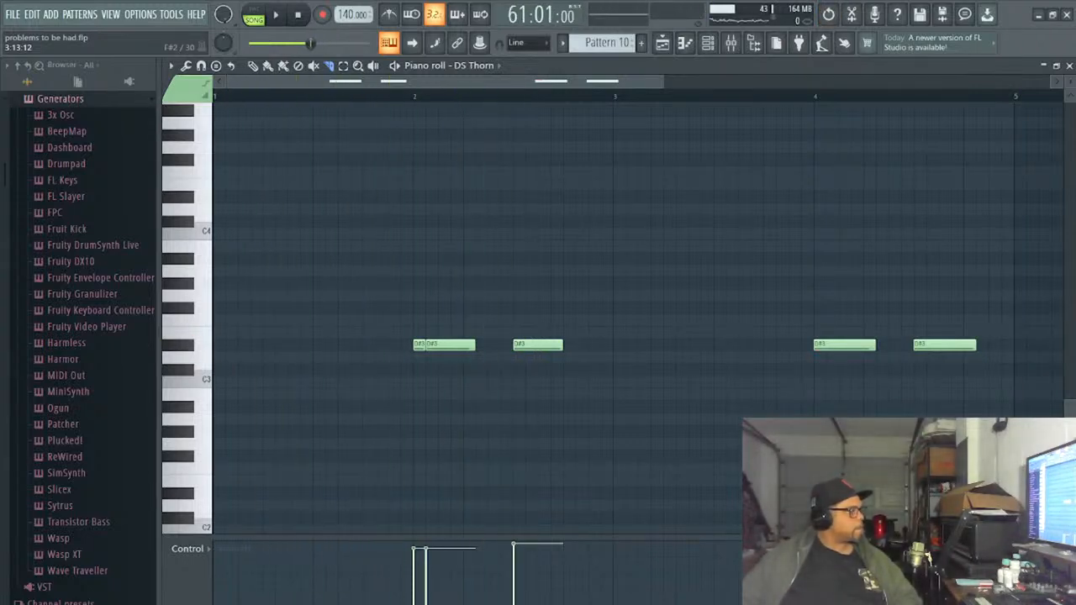
click(825, 344)
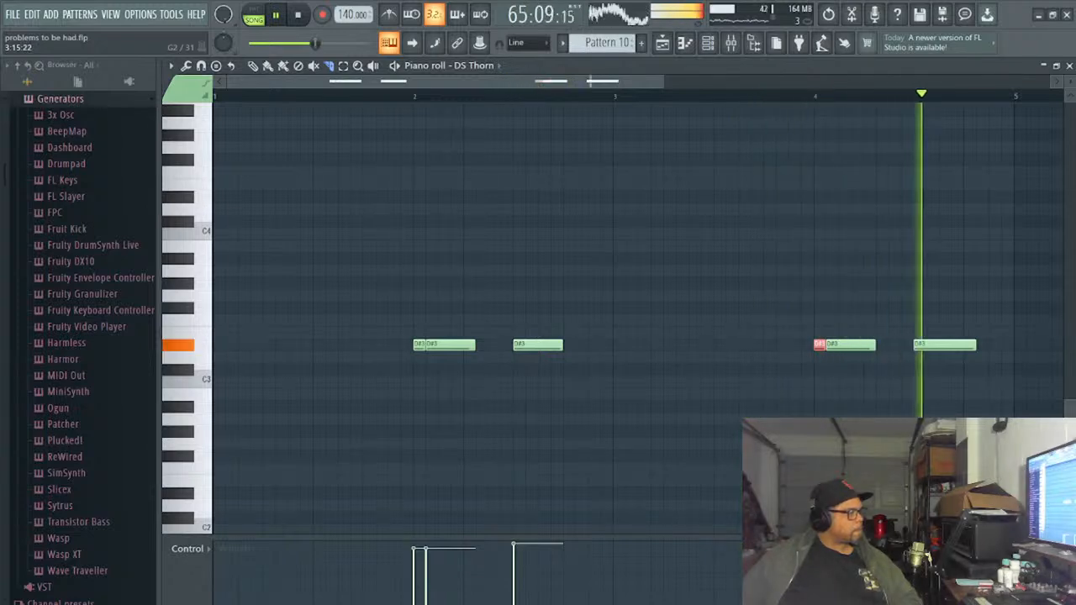
- Slice the final step off the second D#3 of both phrases and save the project
click(552, 344)
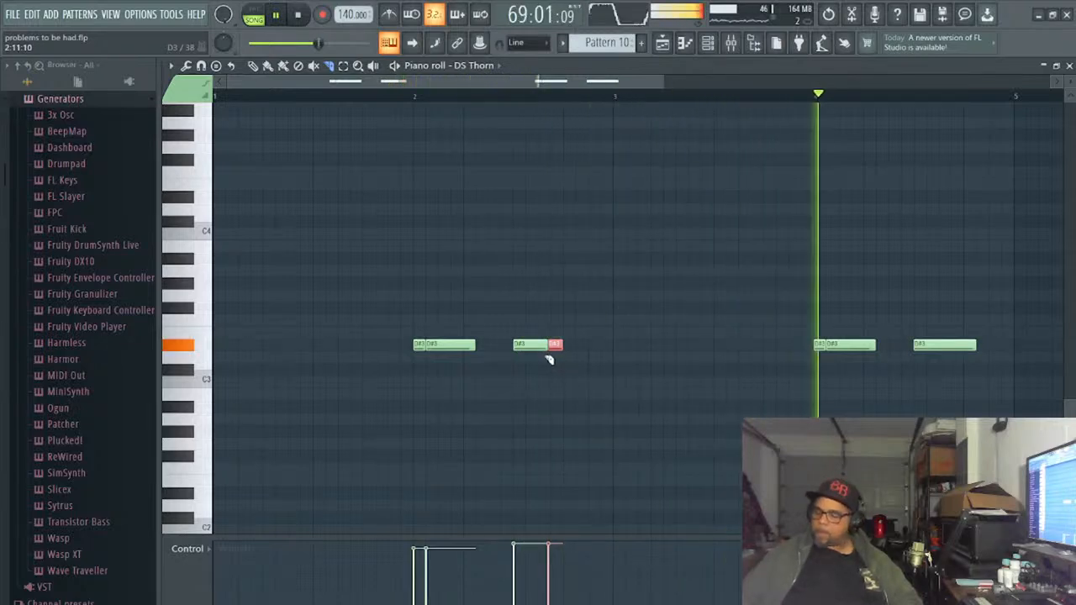
key(ctrl+z)
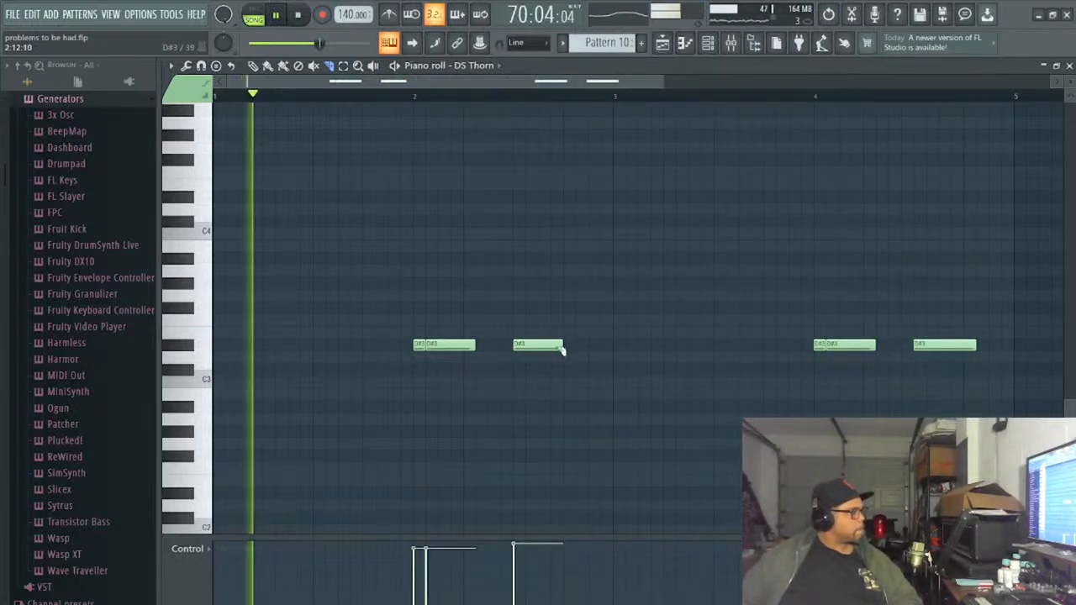
drag(551, 331, 550, 354)
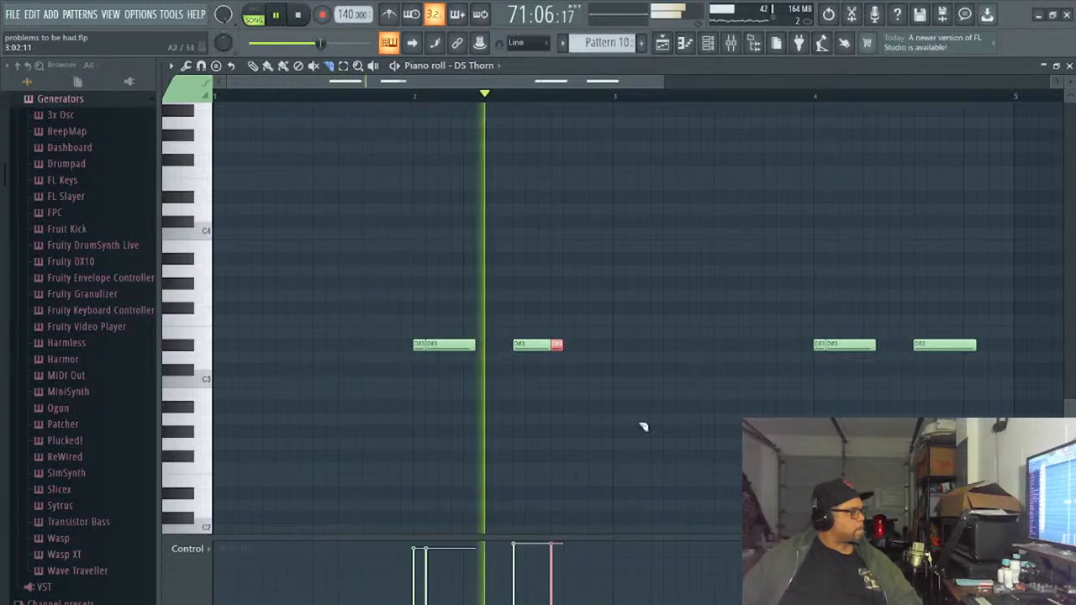
click(964, 345)
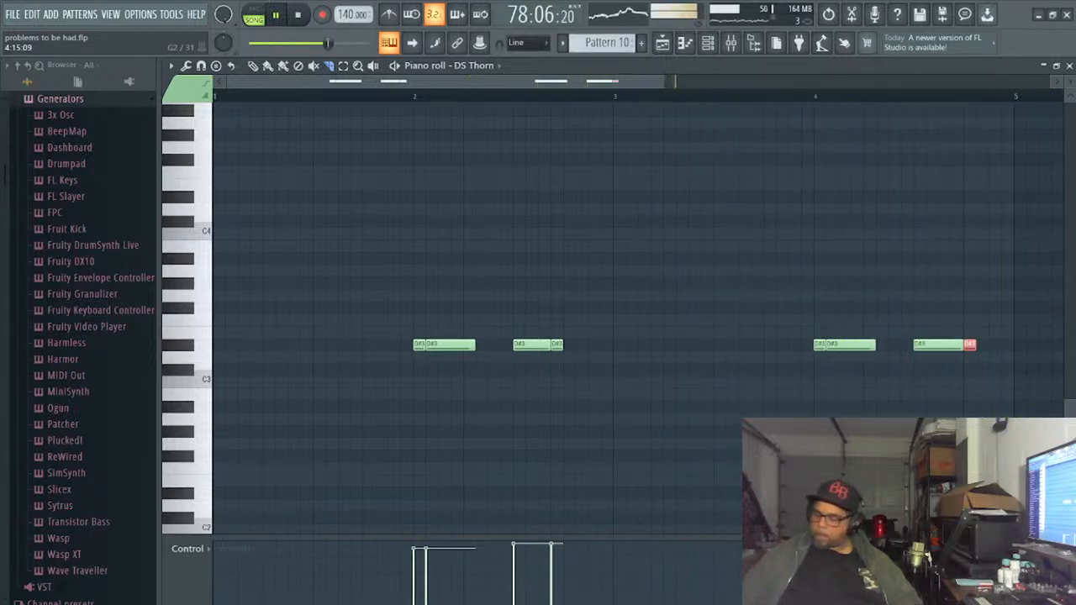
key(ctrl+s)
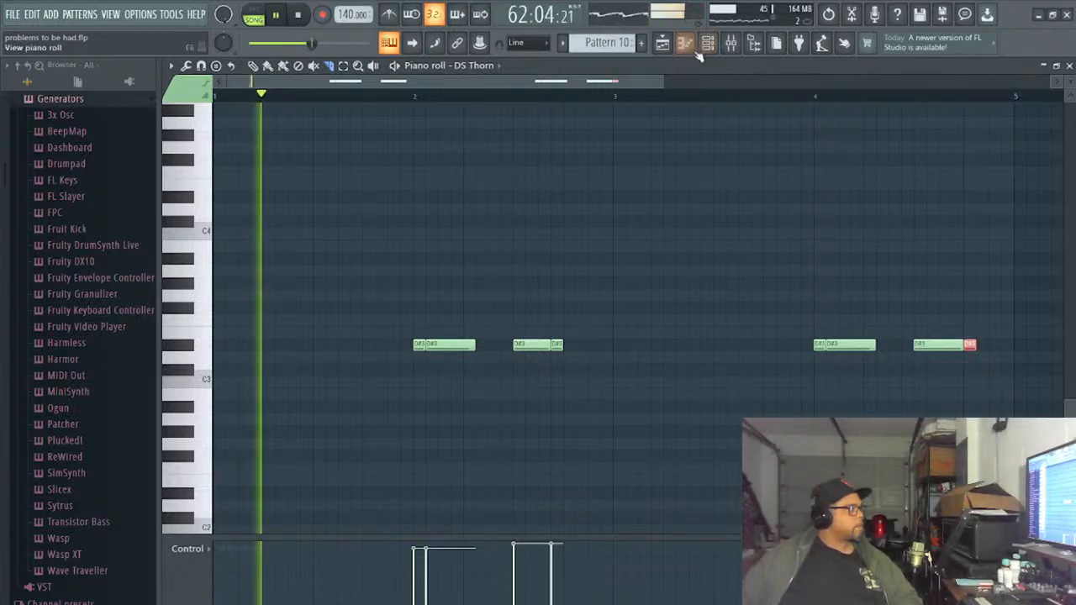
- Reopen the DS Thorn notes of Pattern 10 from the channel rack and delete all of them
click(662, 44)
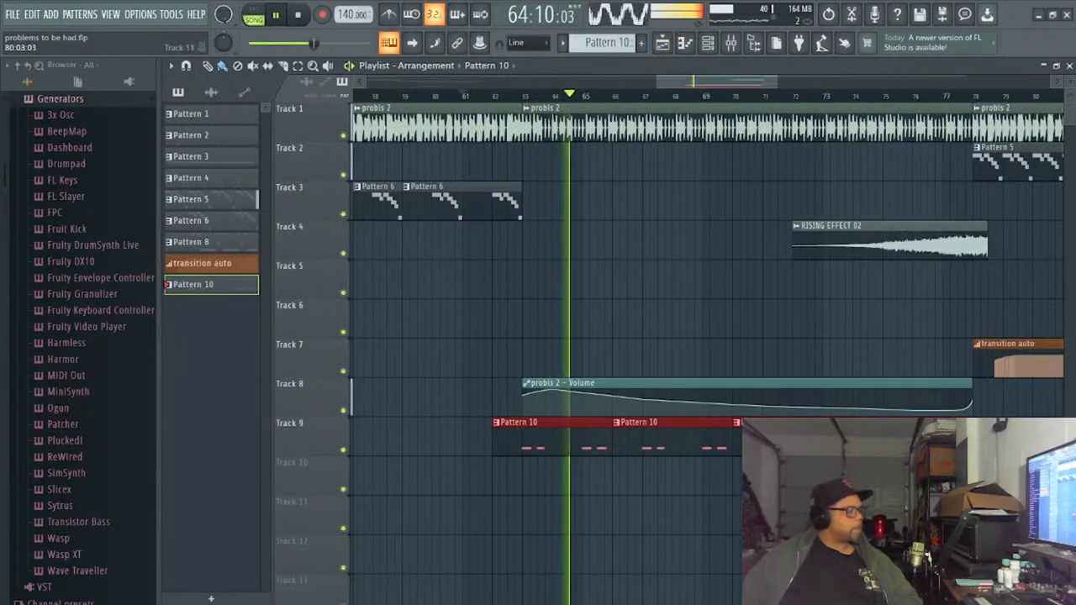
click(707, 43)
click(660, 521)
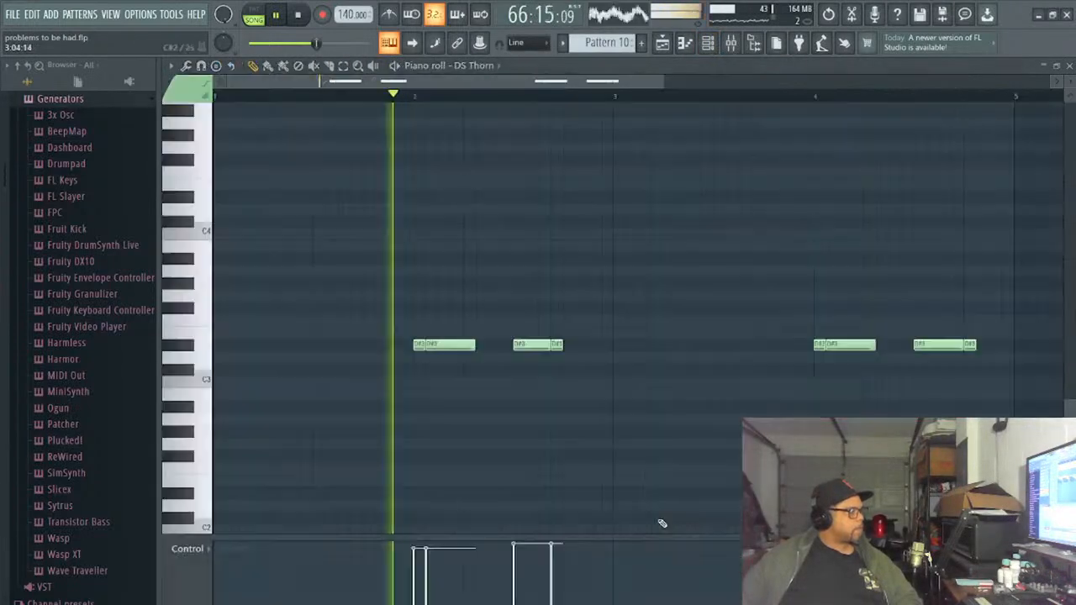
key(ctrl+a)
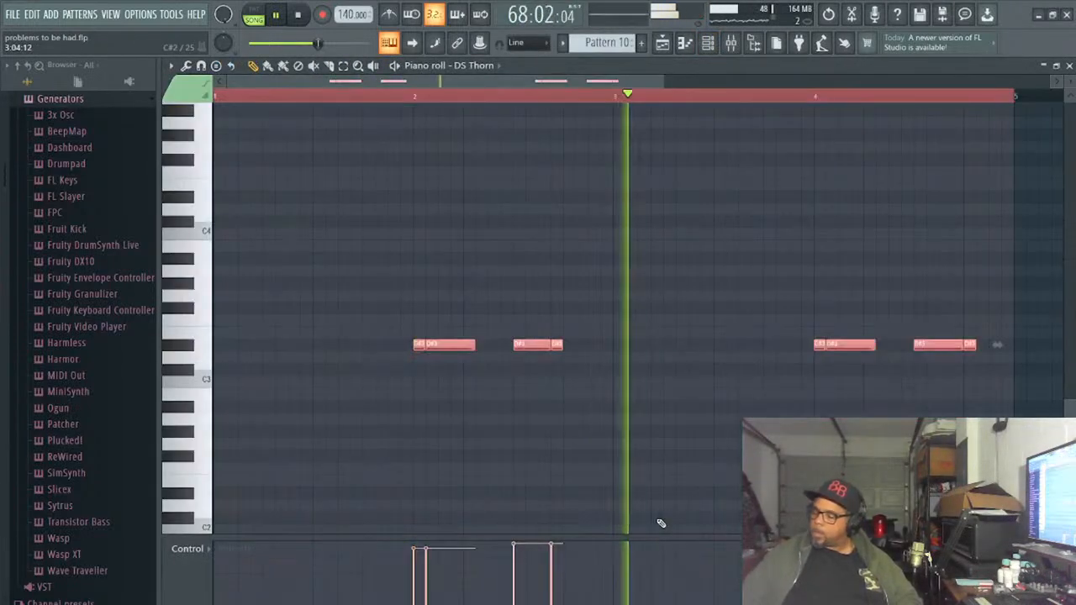
key(Delete)
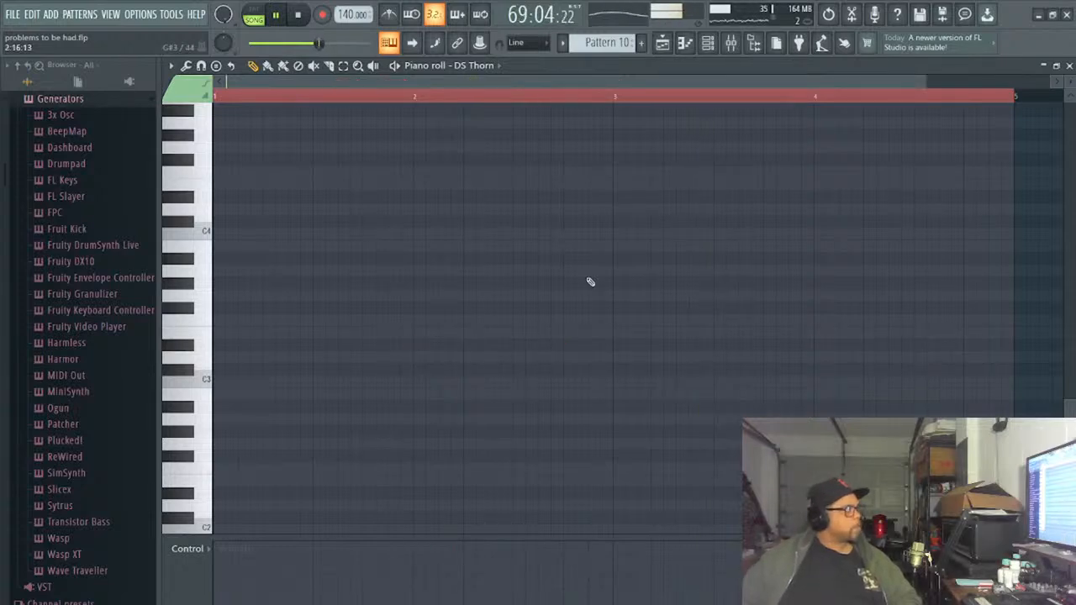
- Close the empty piano roll, open the DS Thorn synth and advance its preset from BASS Massive Bass to BASS Poppy House Bass
click(1069, 65)
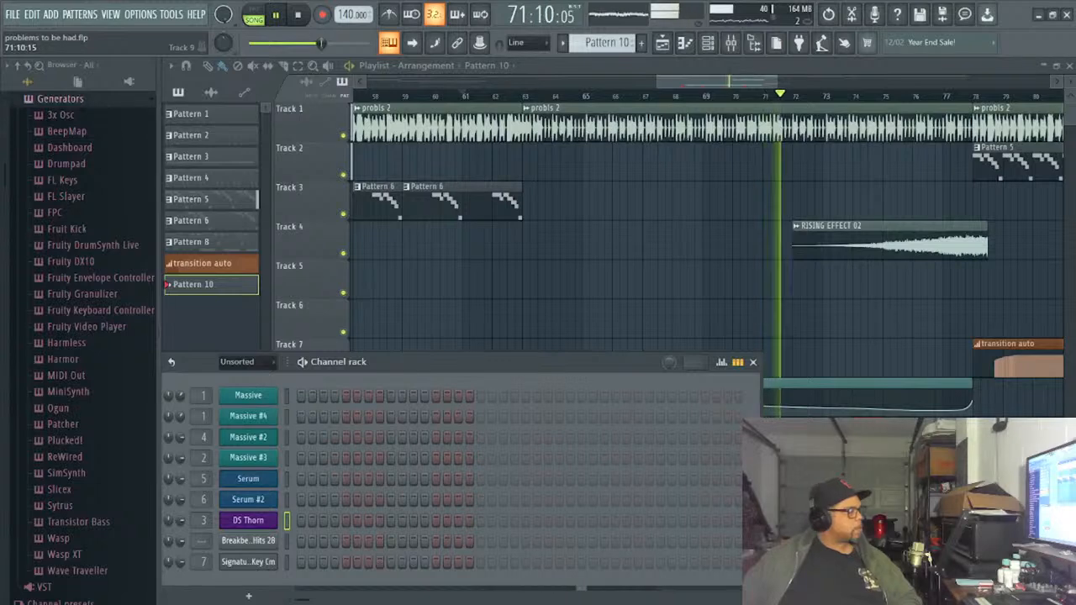
click(252, 519)
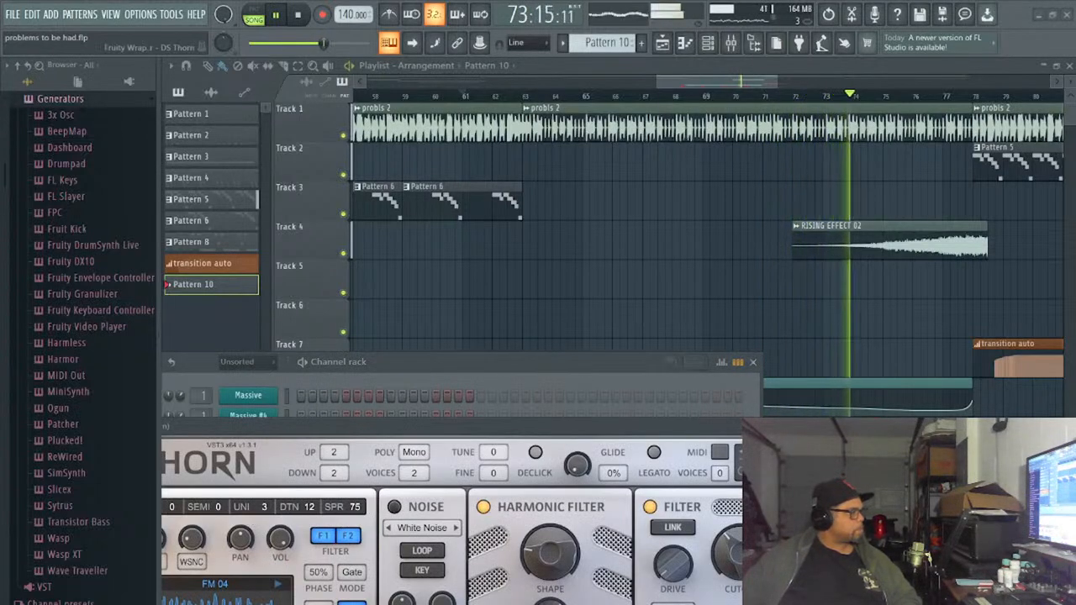
drag(698, 427, 610, 174)
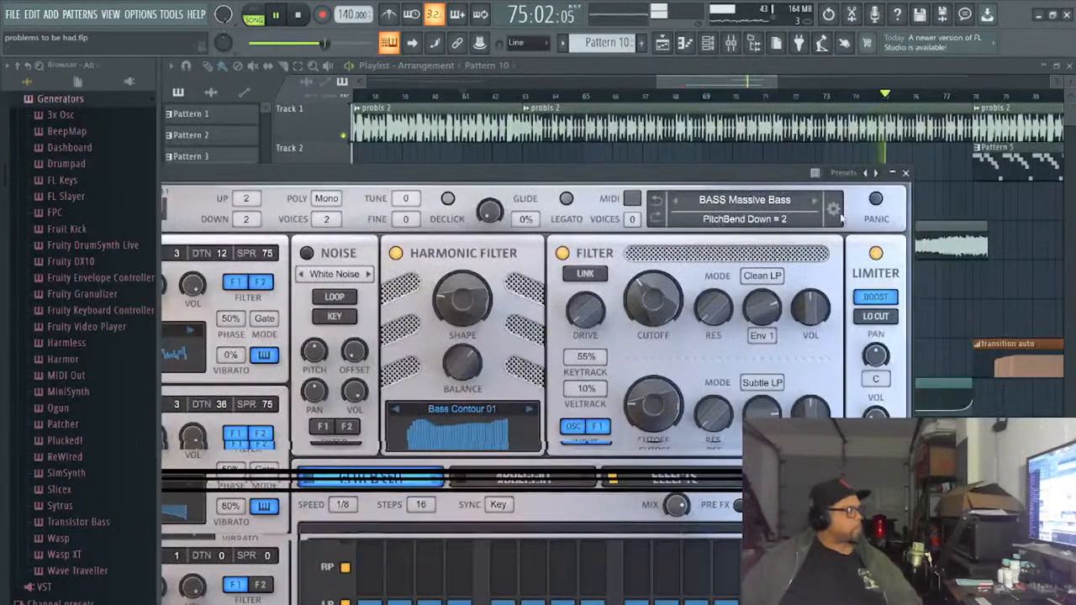
click(813, 200)
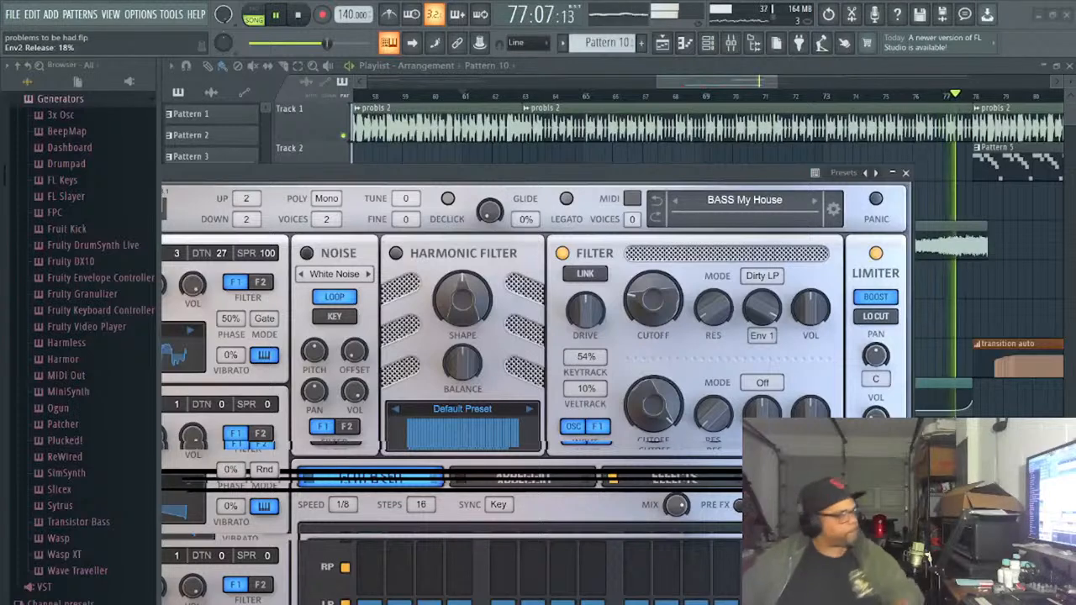
click(813, 200)
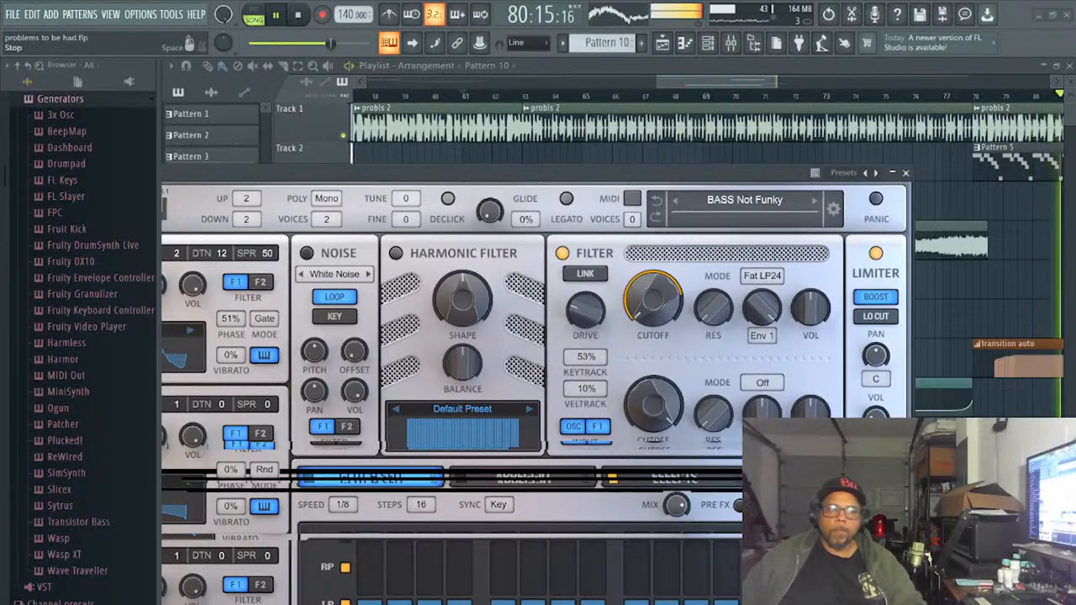
click(298, 15)
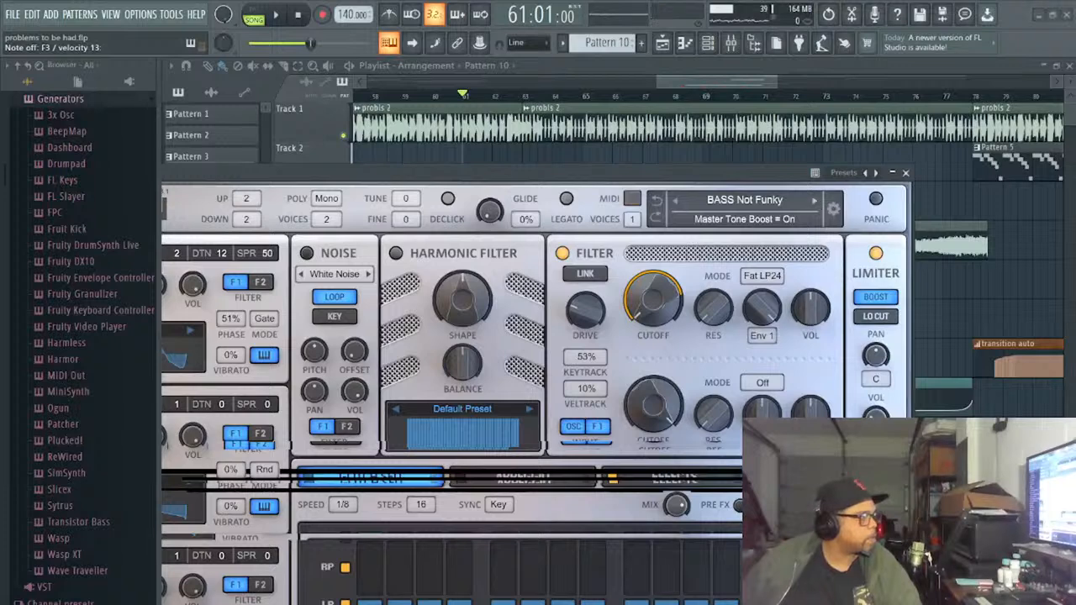
click(814, 201)
click(814, 201)
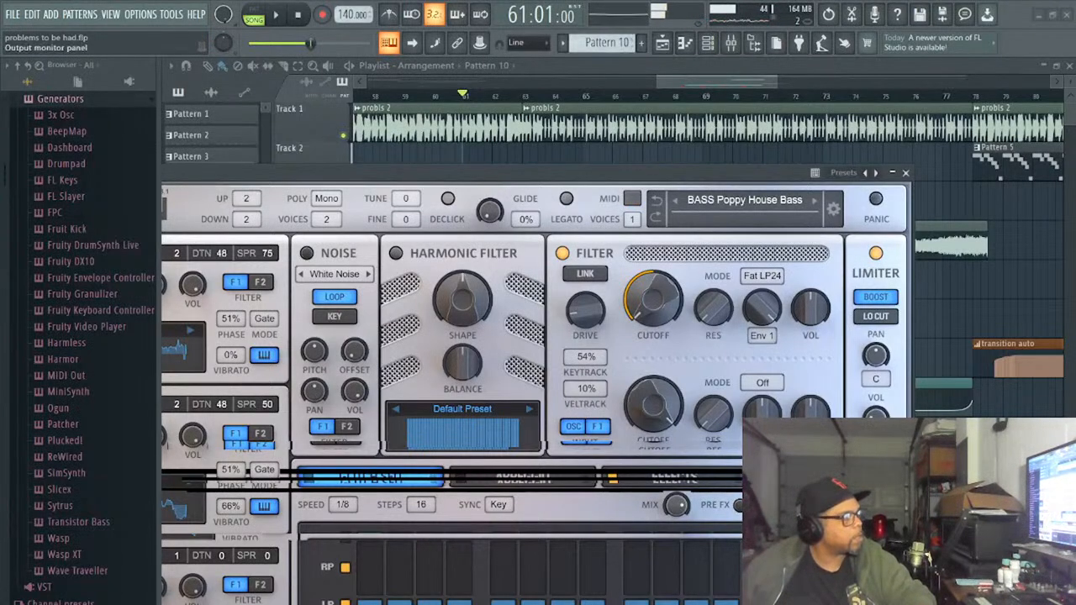
- Audition the BASS Poppy House Bass preset against the song, restarting playback from bar 61
click(275, 16)
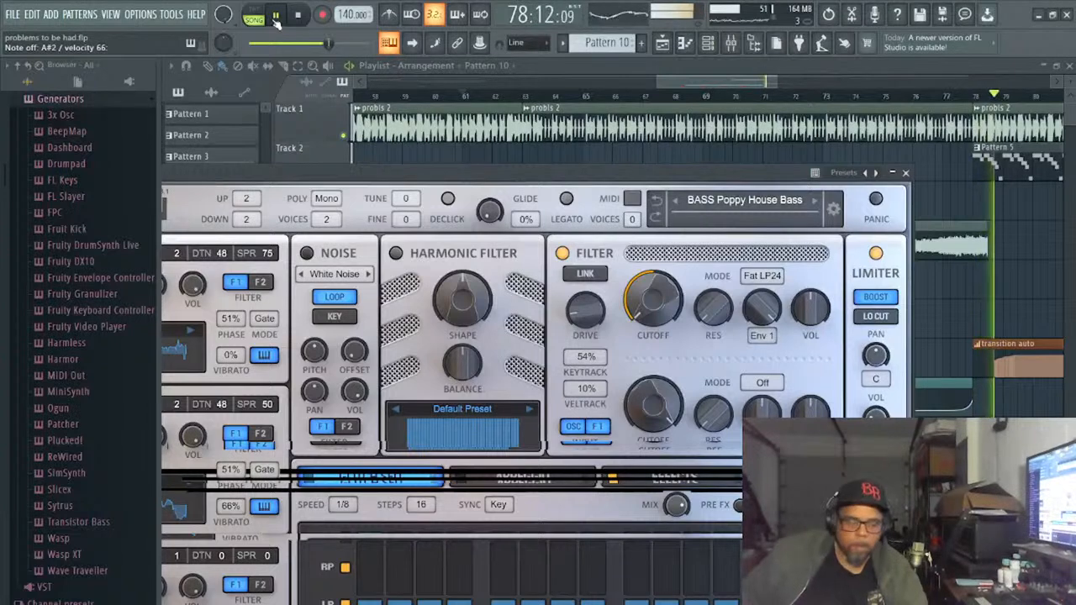
click(276, 17)
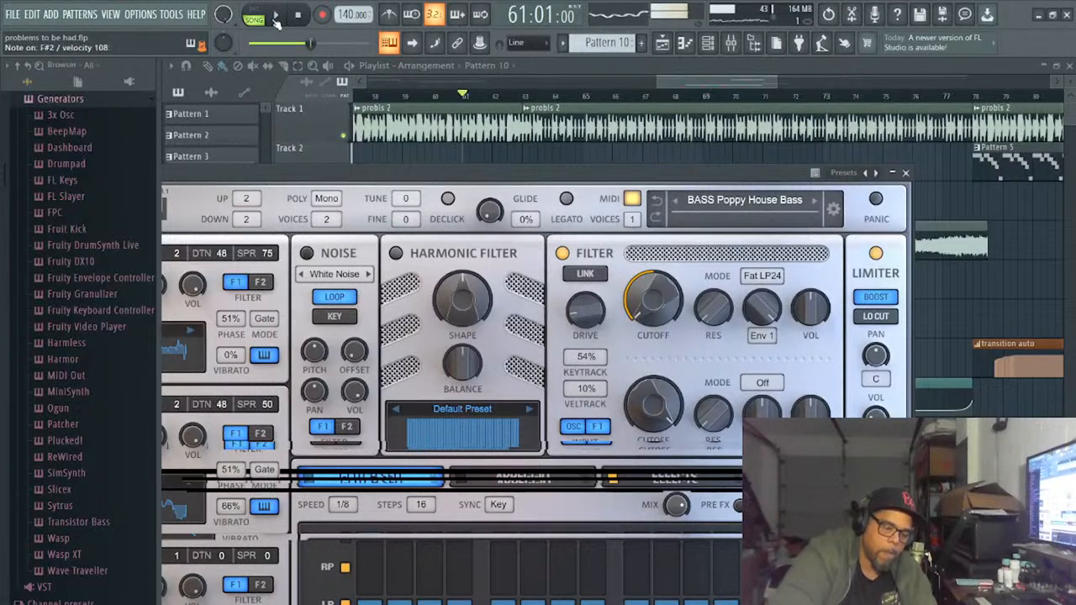
click(276, 18)
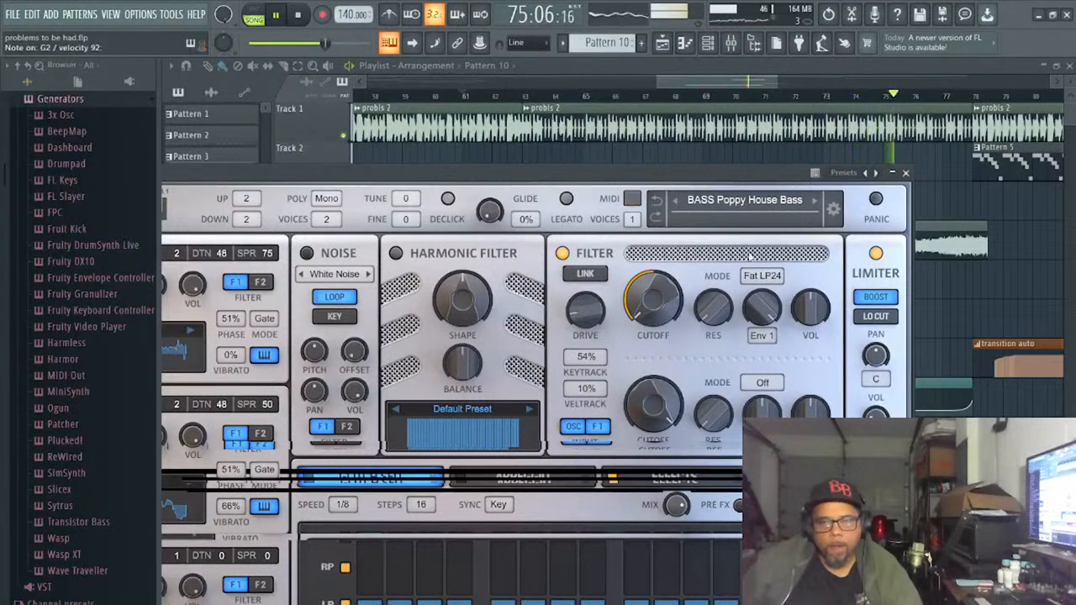
- Advance the Thorn preset through the bass sounds to BASS Two Sines Bass during playback, and stop the song
click(815, 204)
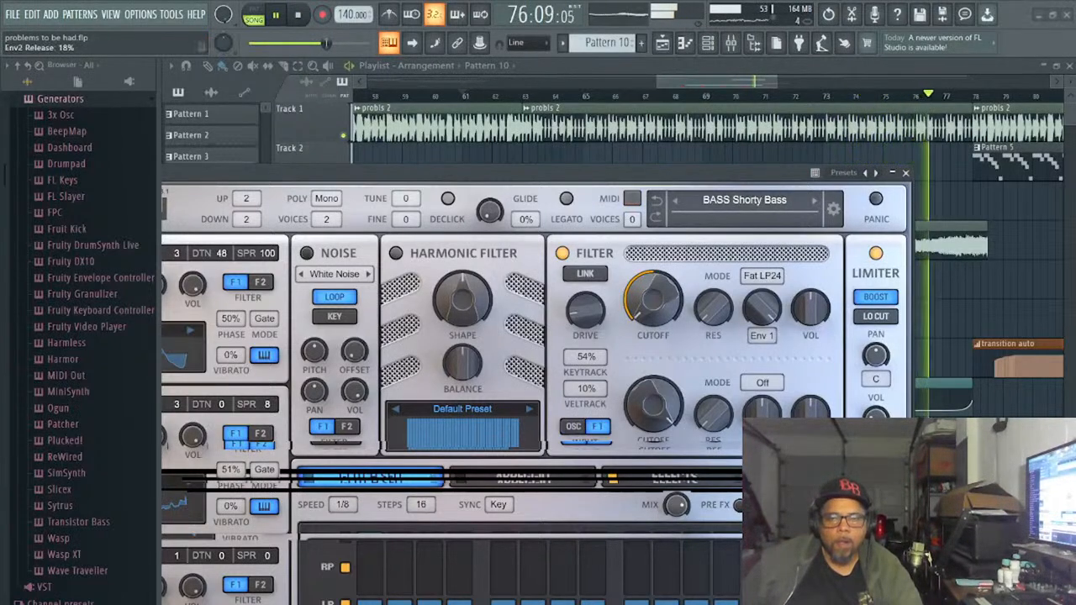
click(814, 201)
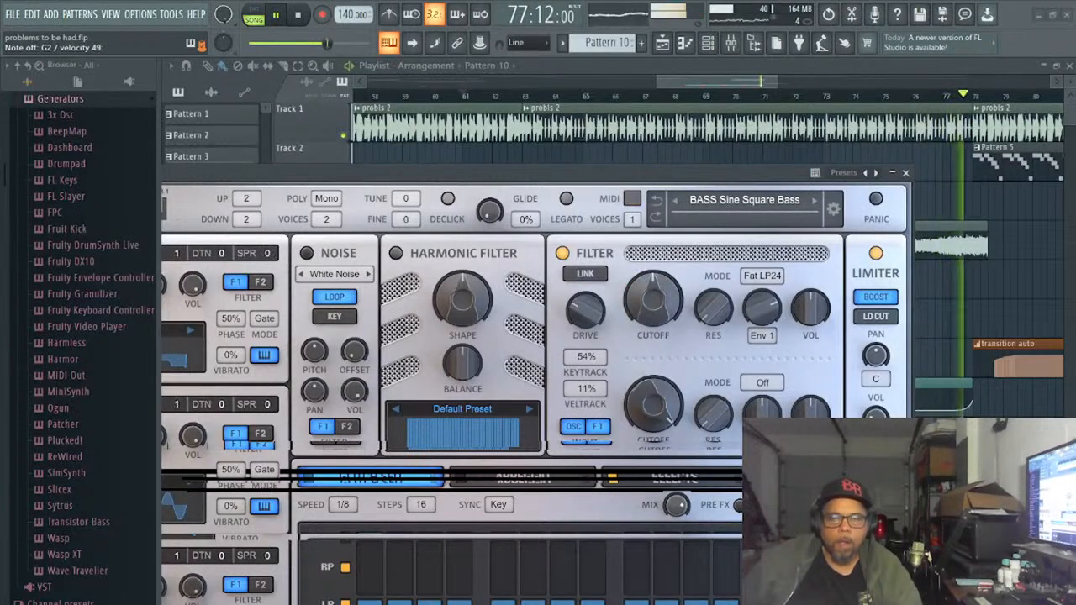
click(814, 200)
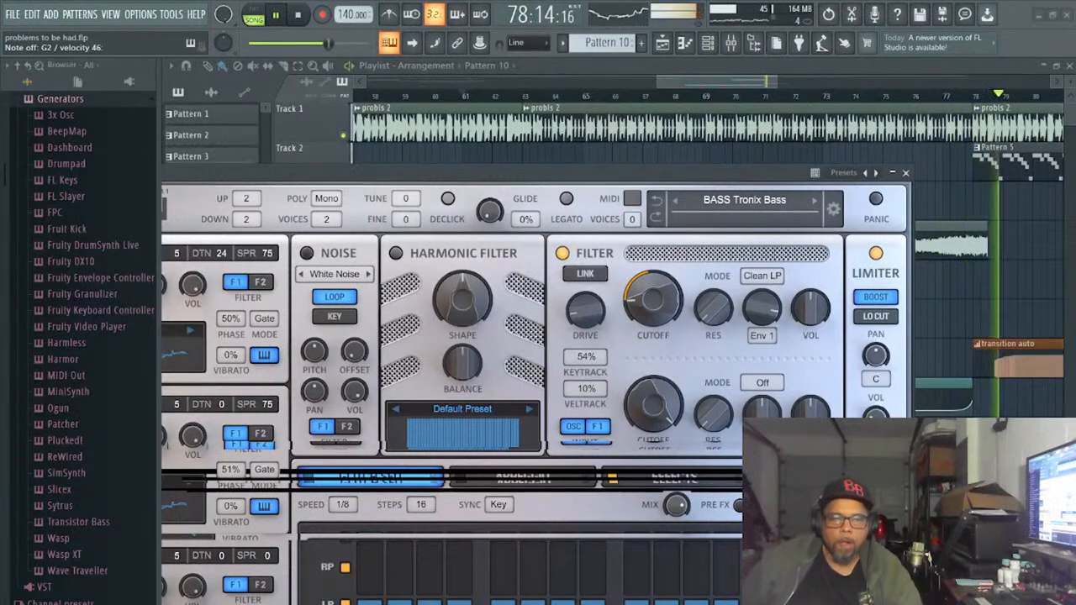
click(813, 200)
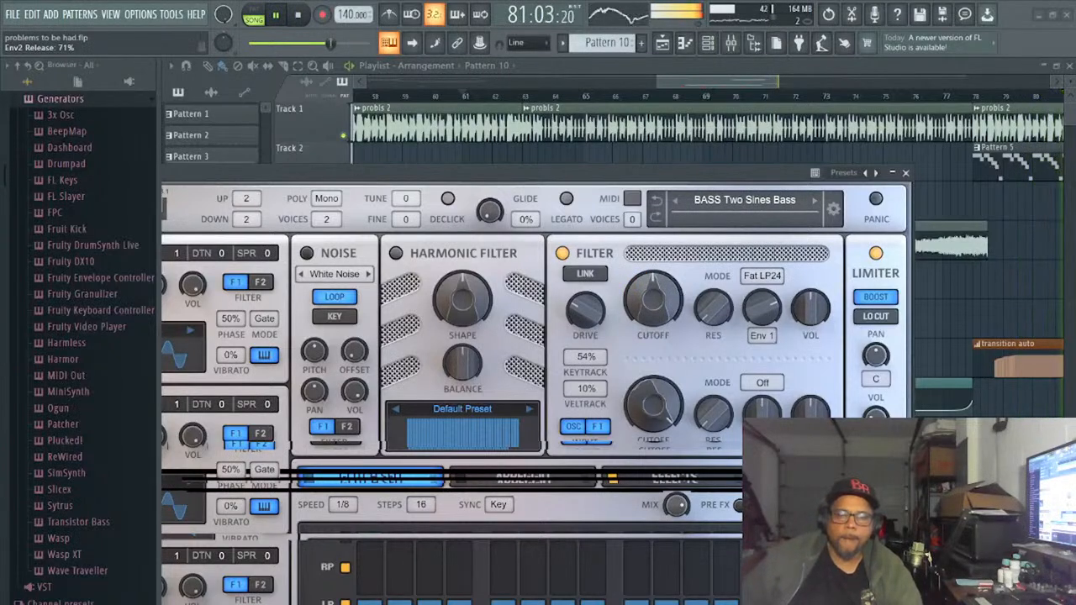
click(299, 16)
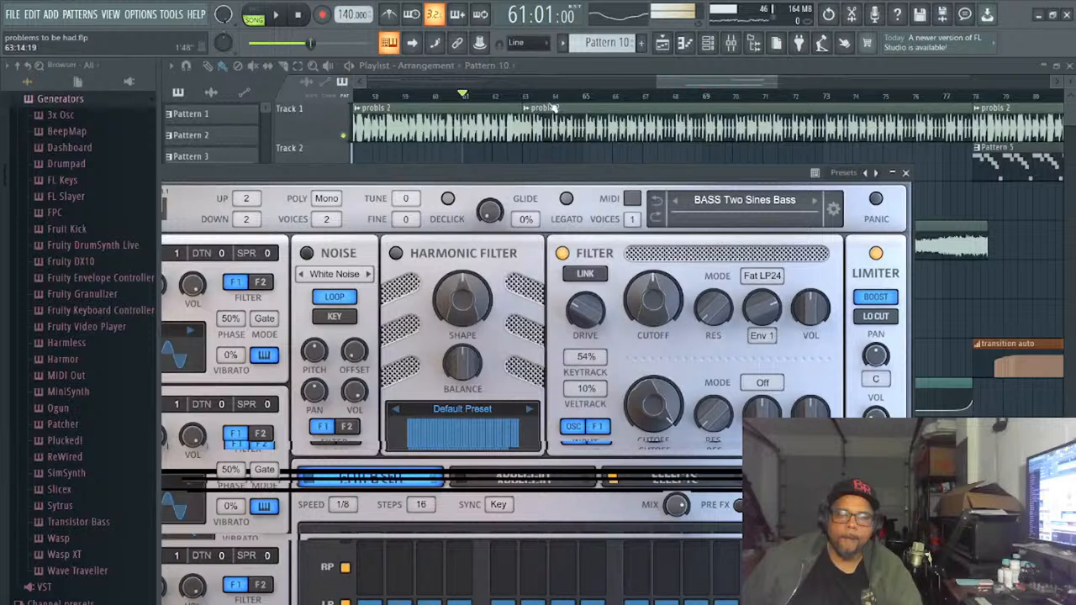
- Continue through the Thorn presets past the bass and glitch sounds, resuming song playback, and load LEAD Arena Lead
click(813, 201)
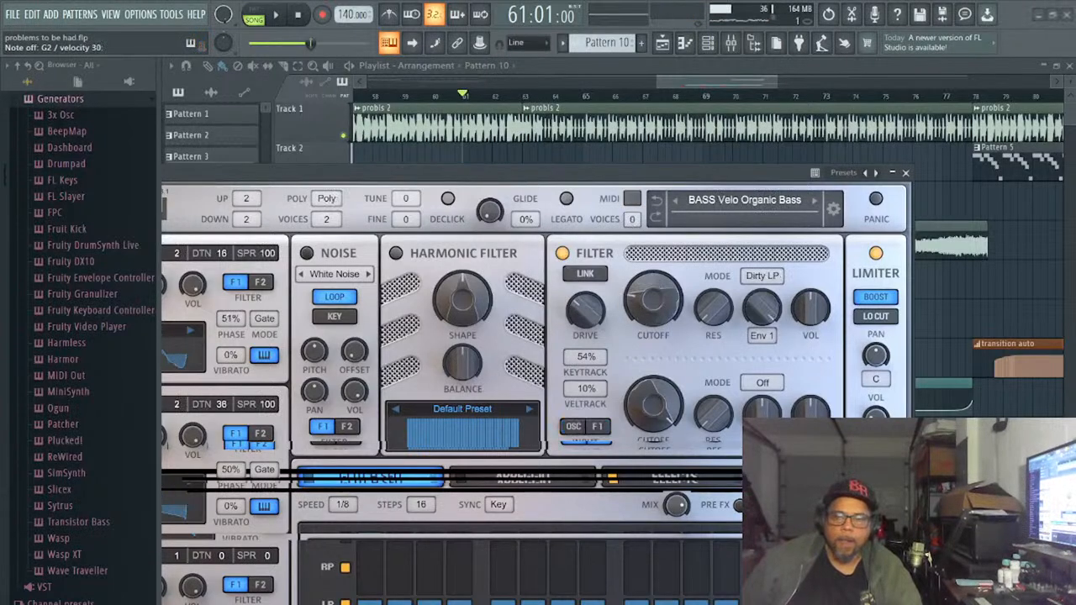
click(814, 200)
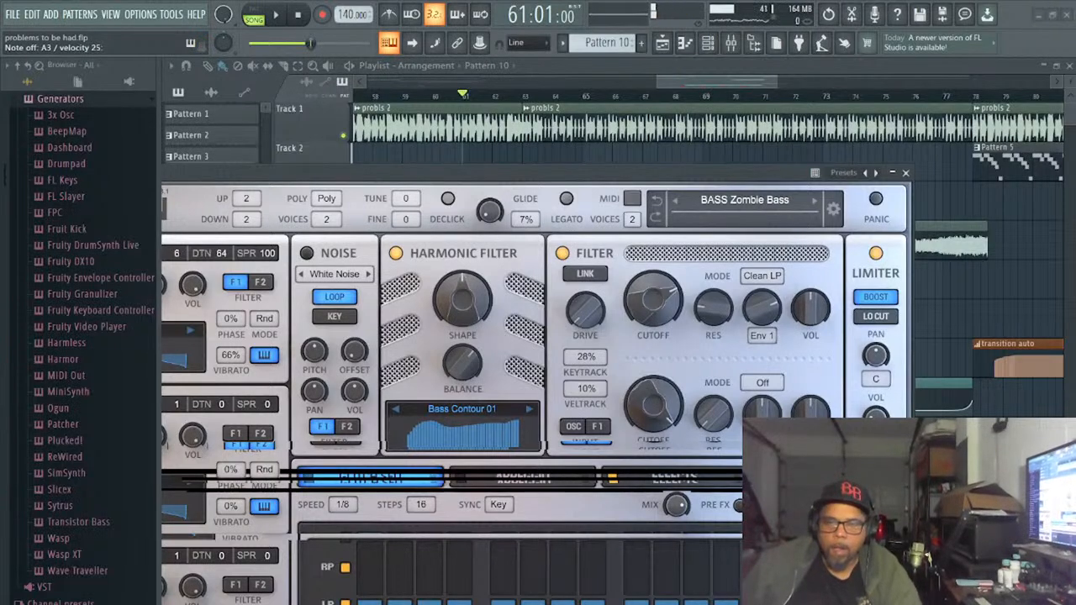
click(813, 201)
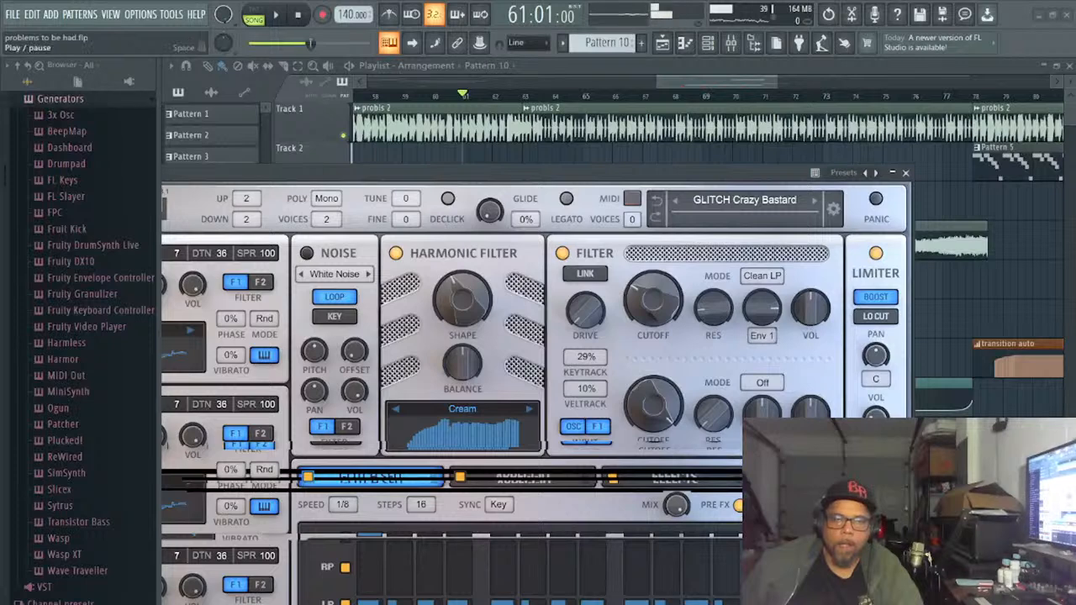
click(276, 15)
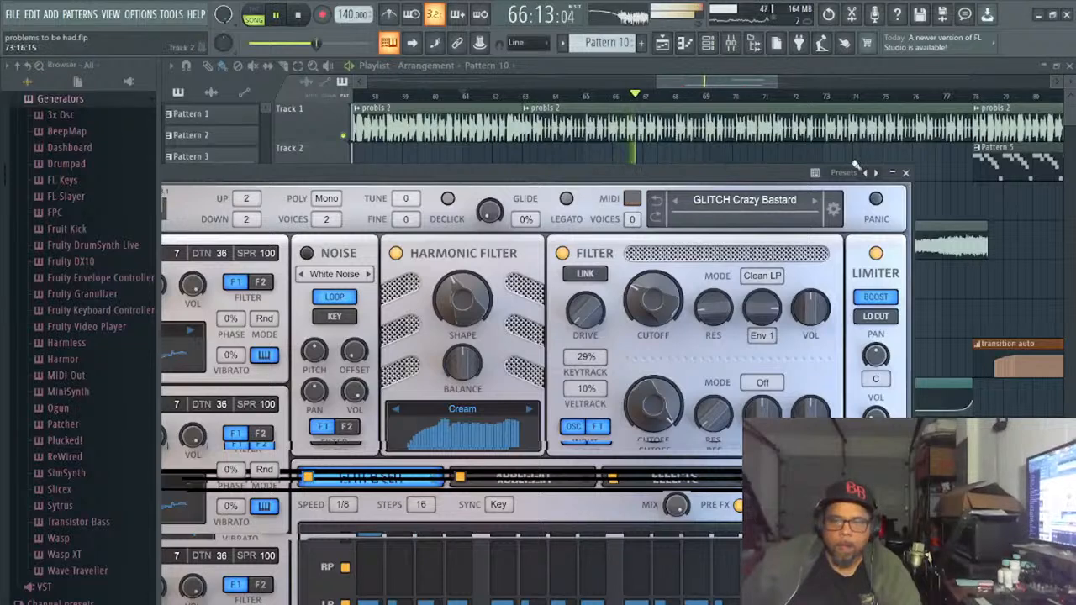
click(813, 202)
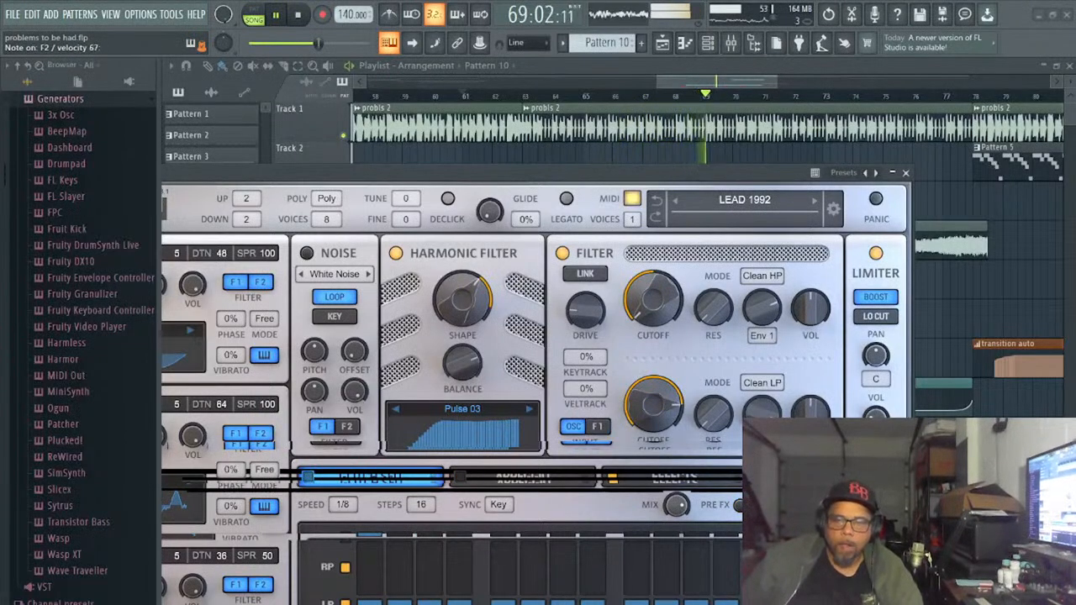
click(813, 201)
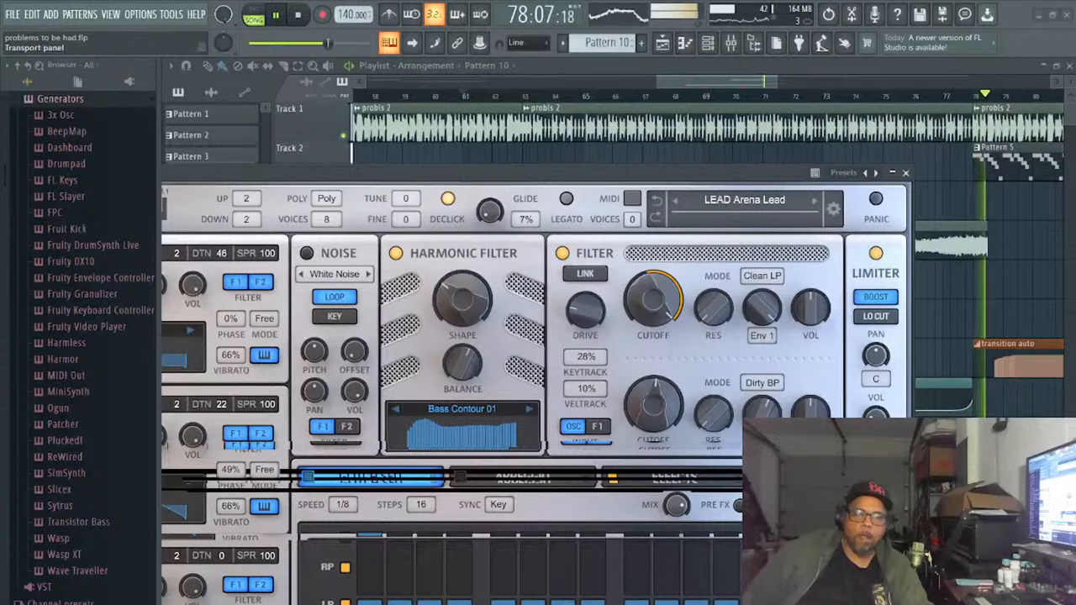
- Audition the LEAD Arena Lead preset against the breakdown by repeatedly replaying the song from bar 61
click(298, 16)
click(277, 17)
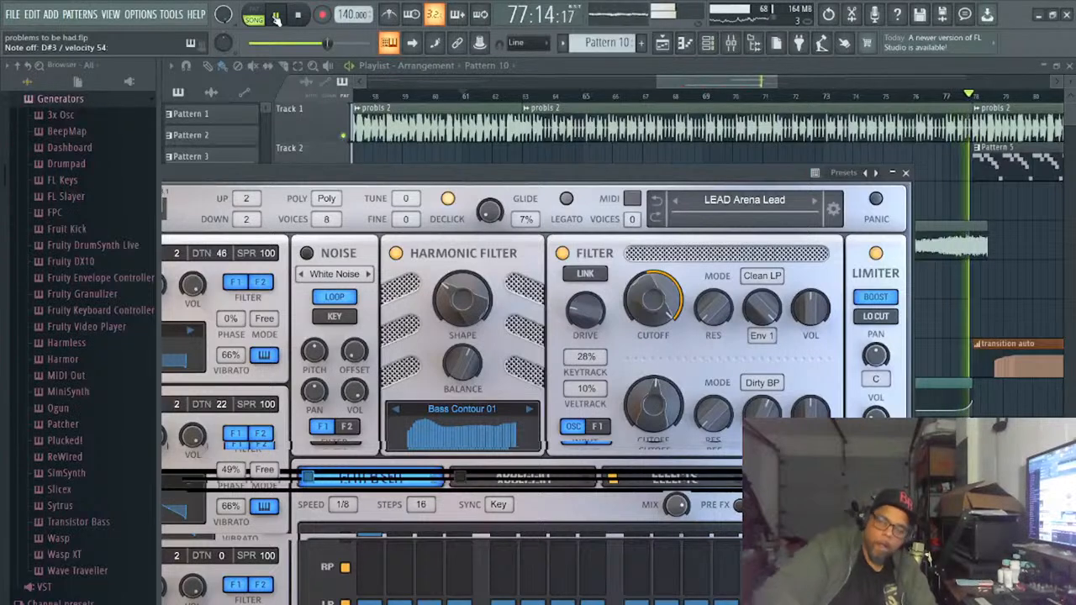
key(space)
key(space)
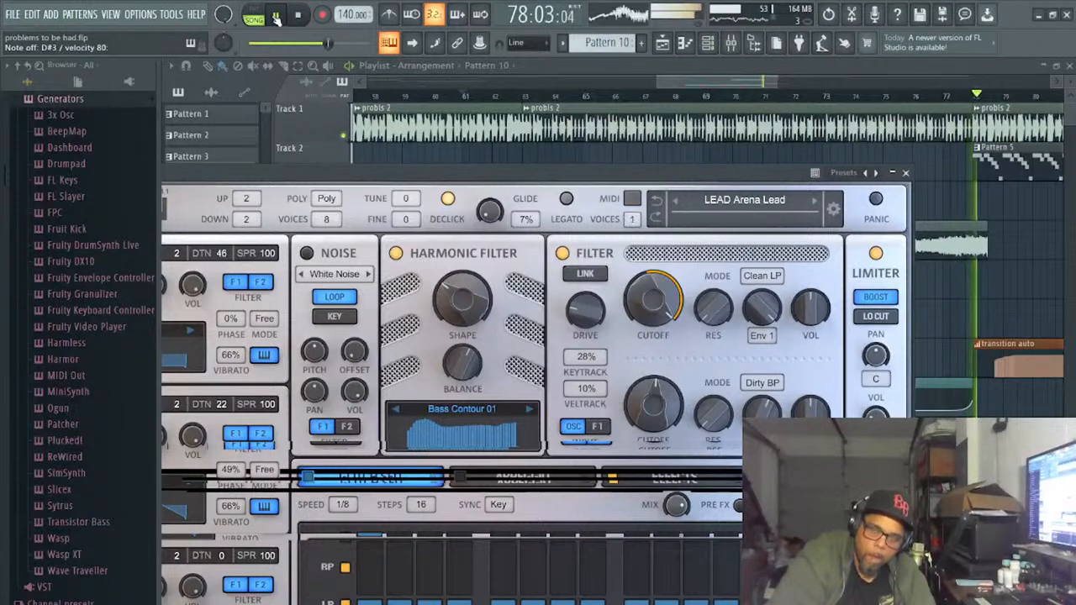
click(276, 16)
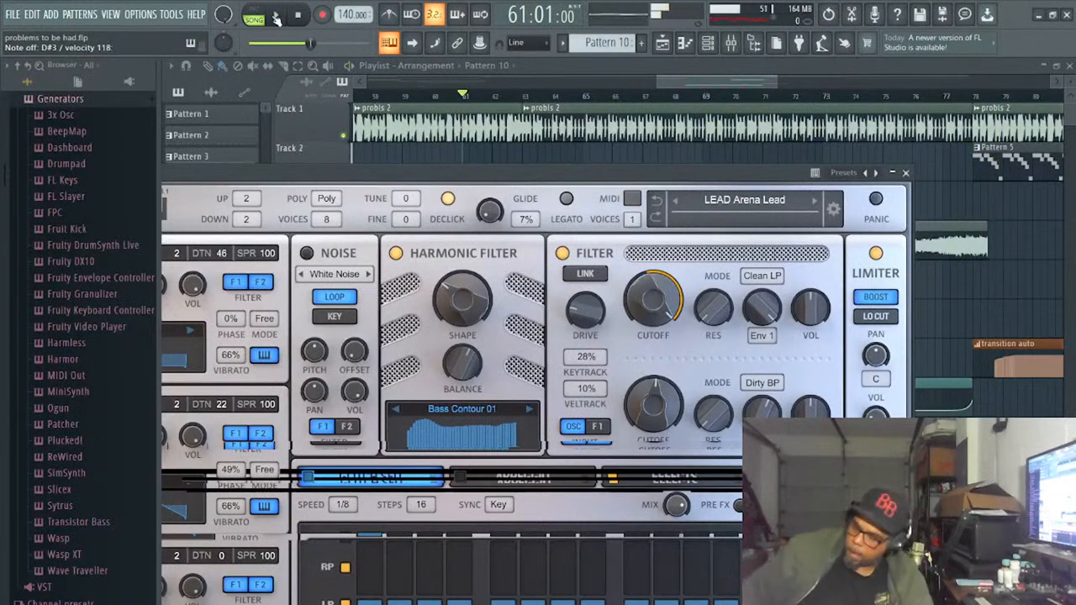
click(276, 17)
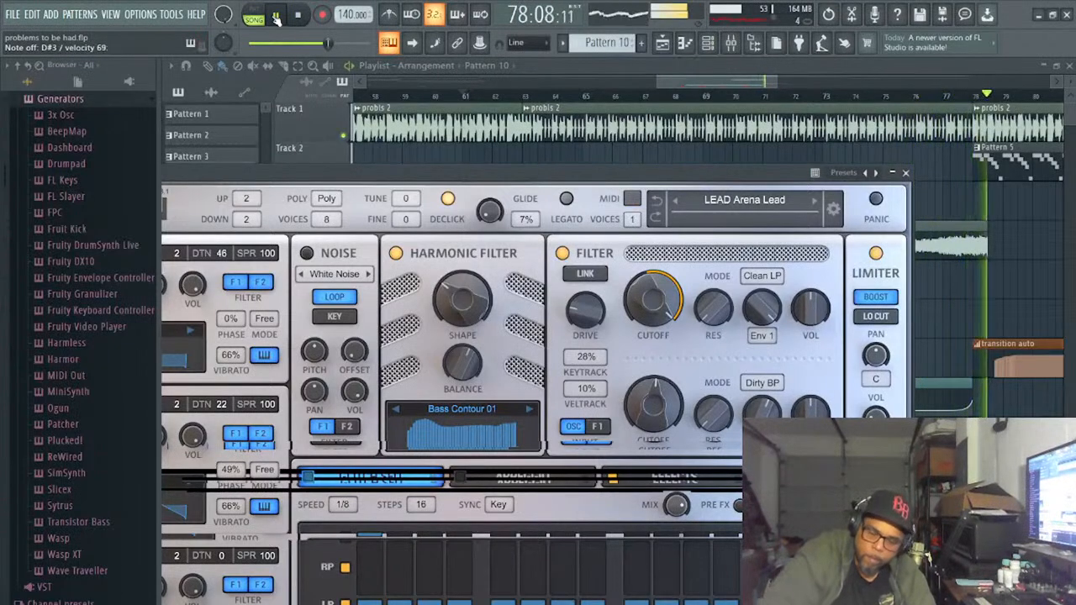
click(276, 16)
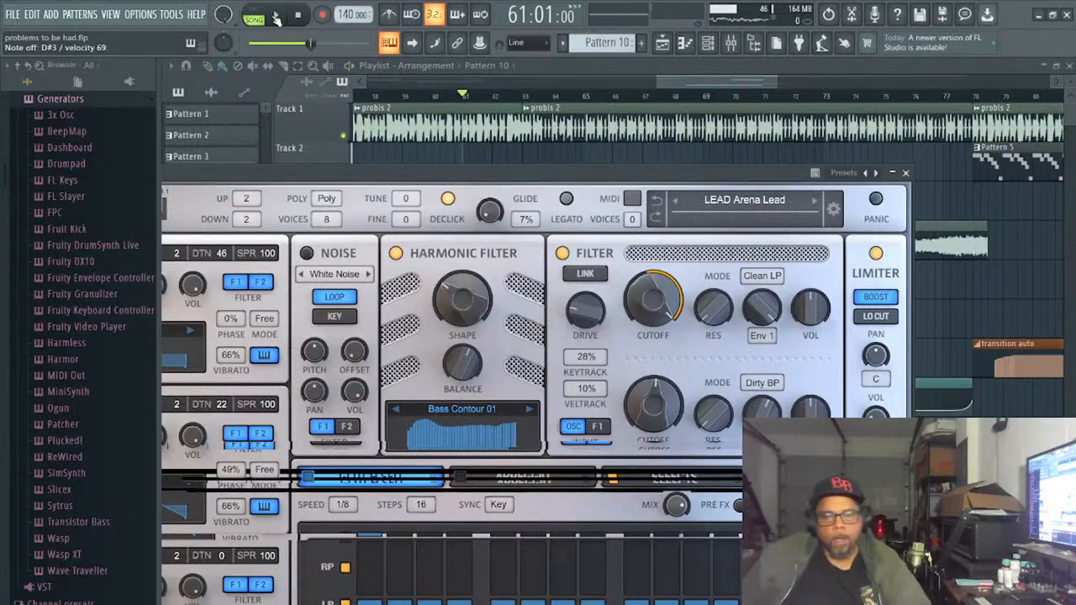
- Enable Thorn's arpeggiator for the LEAD Arena Lead preset and set its speed to 1/8T
drag(454, 178, 545, 63)
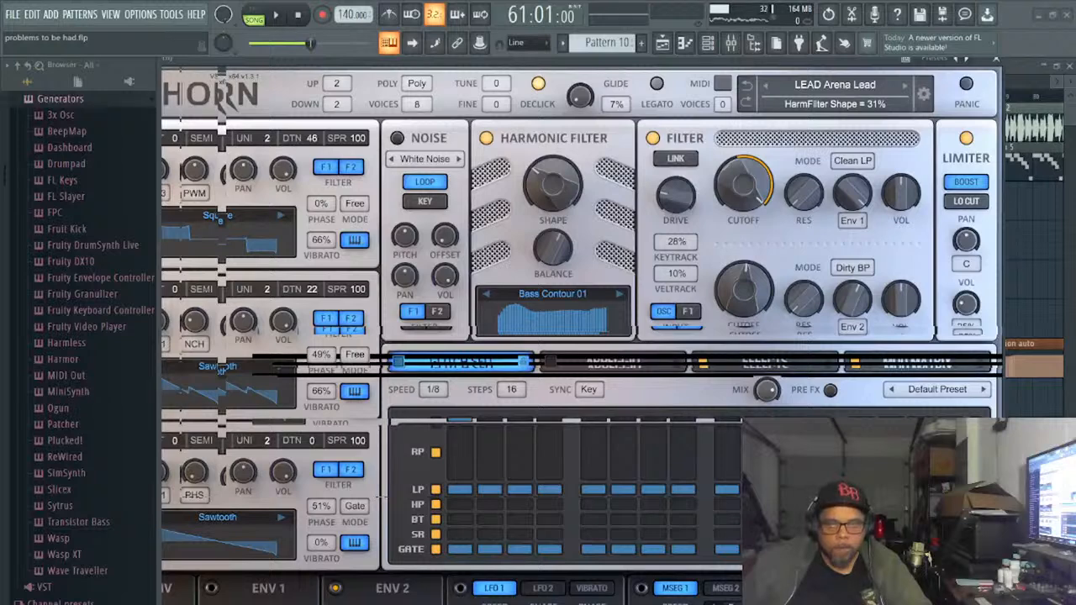
click(613, 361)
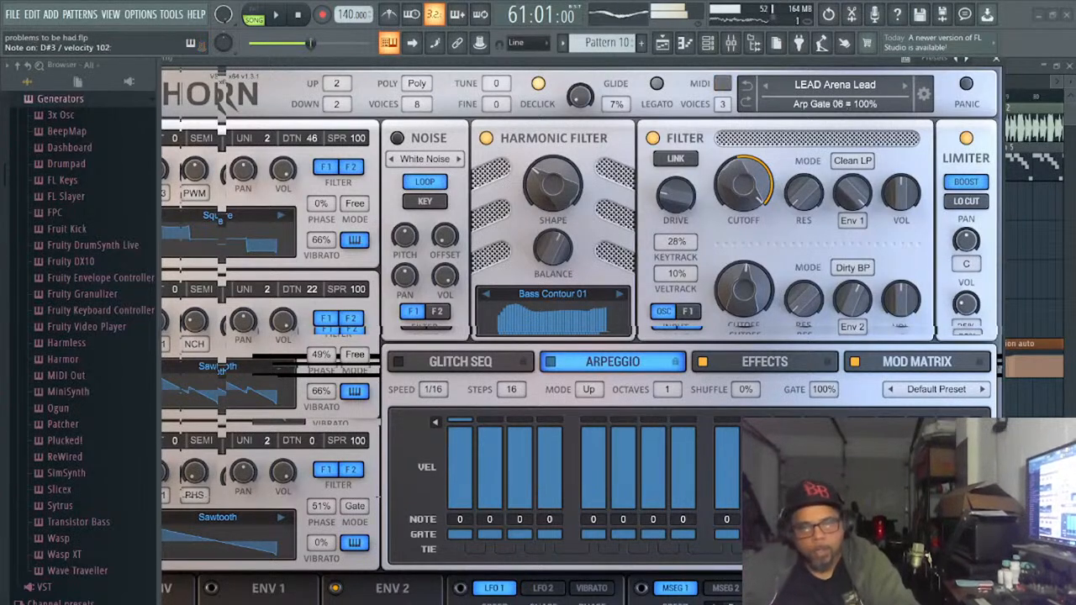
click(551, 361)
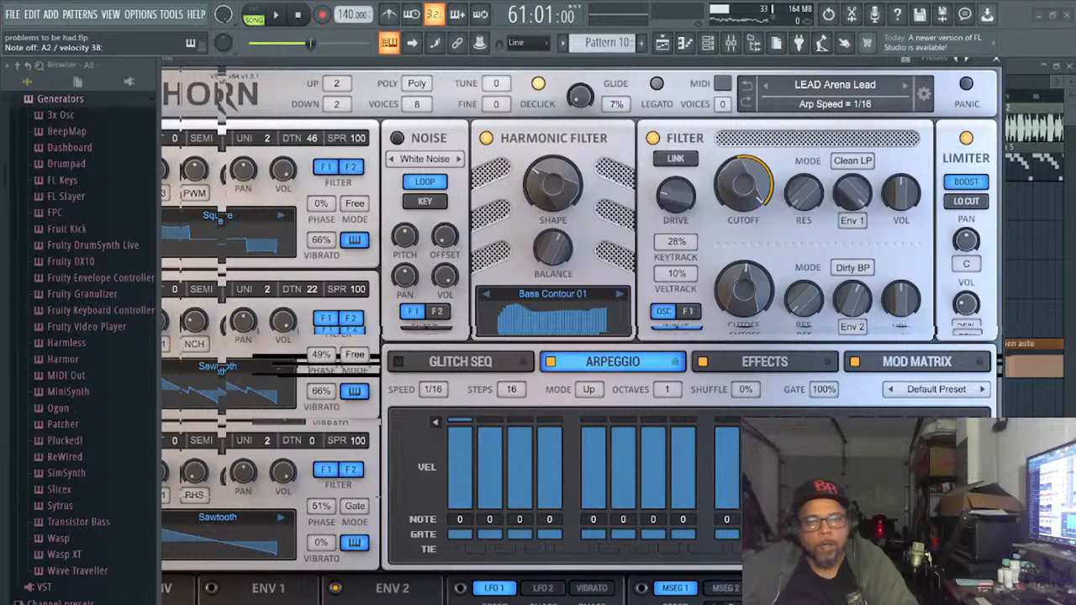
drag(434, 390, 434, 398)
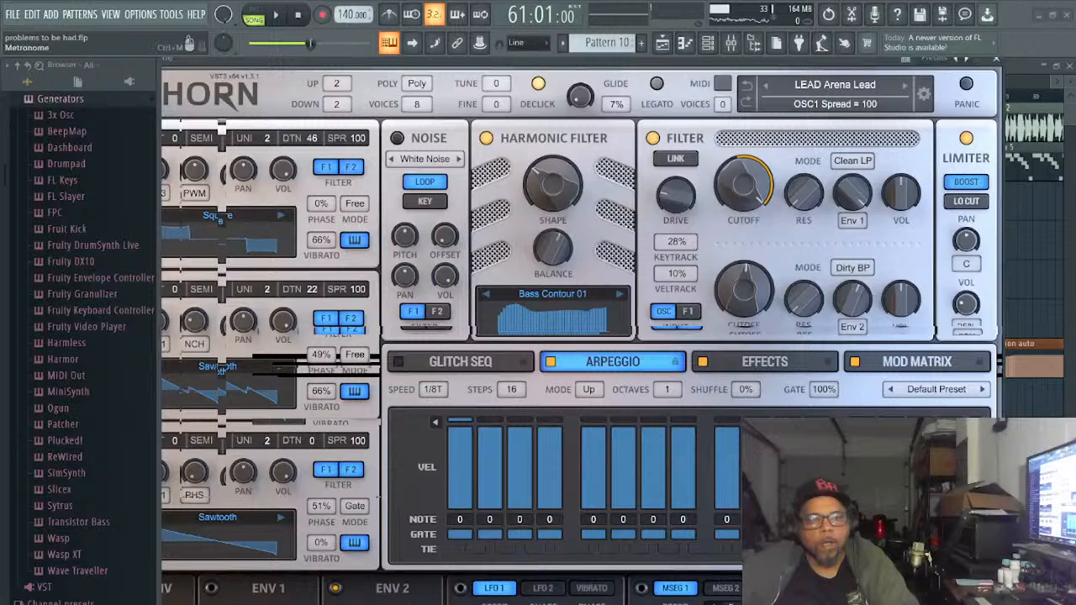
- Turn on the metronome, test the arpeggio in pattern mode and set the arpeggio speed to 1/8D
click(387, 18)
click(266, 13)
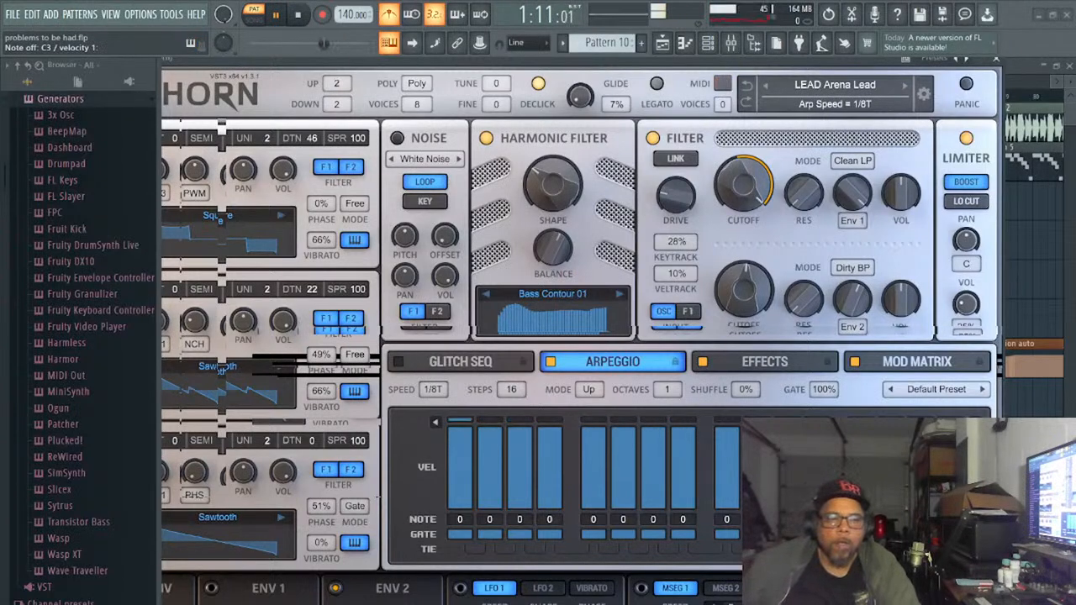
click(425, 182)
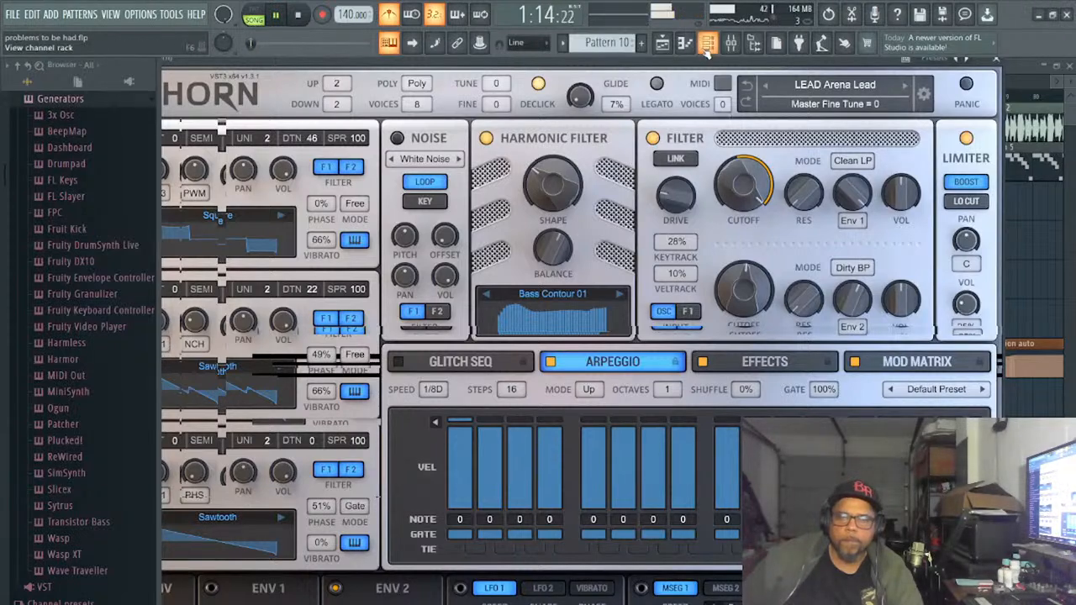
- Shift the Thorn window clear of the playlist and play the song from bar 62 with the metronome on
drag(714, 68, 655, 460)
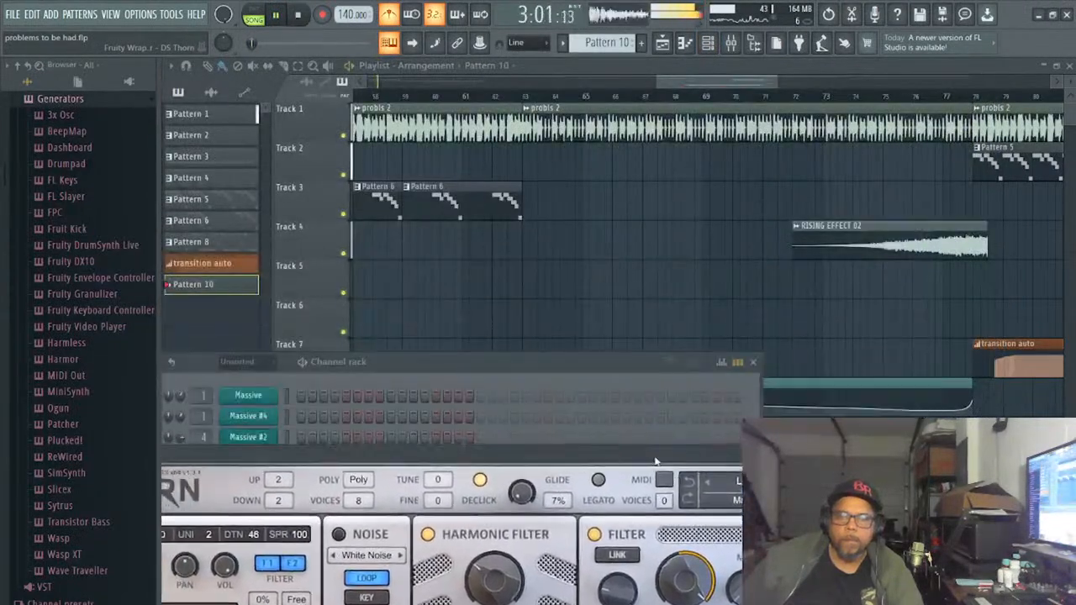
click(299, 16)
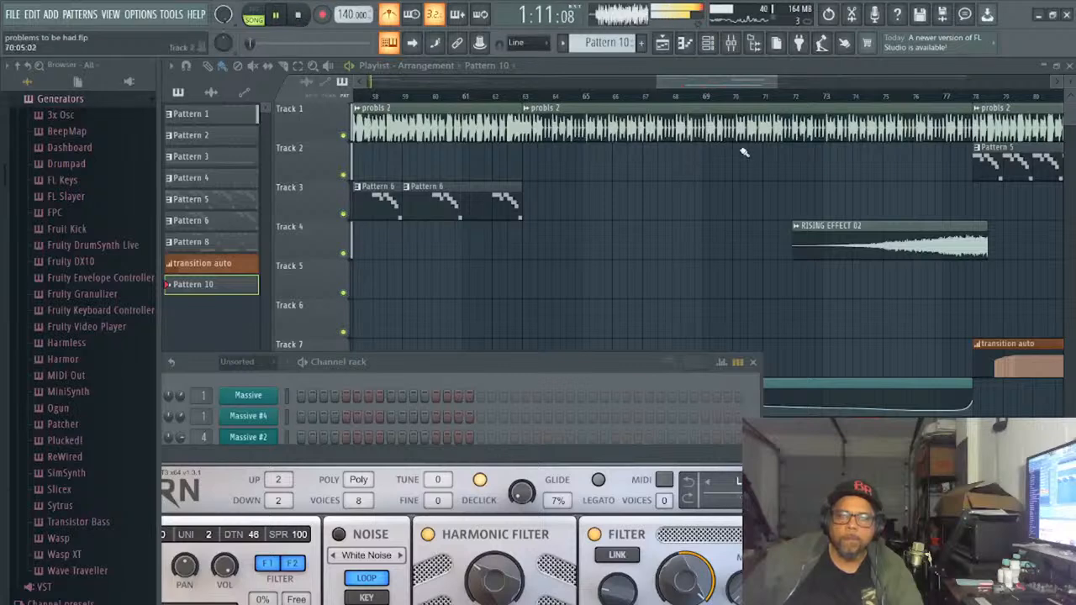
click(505, 99)
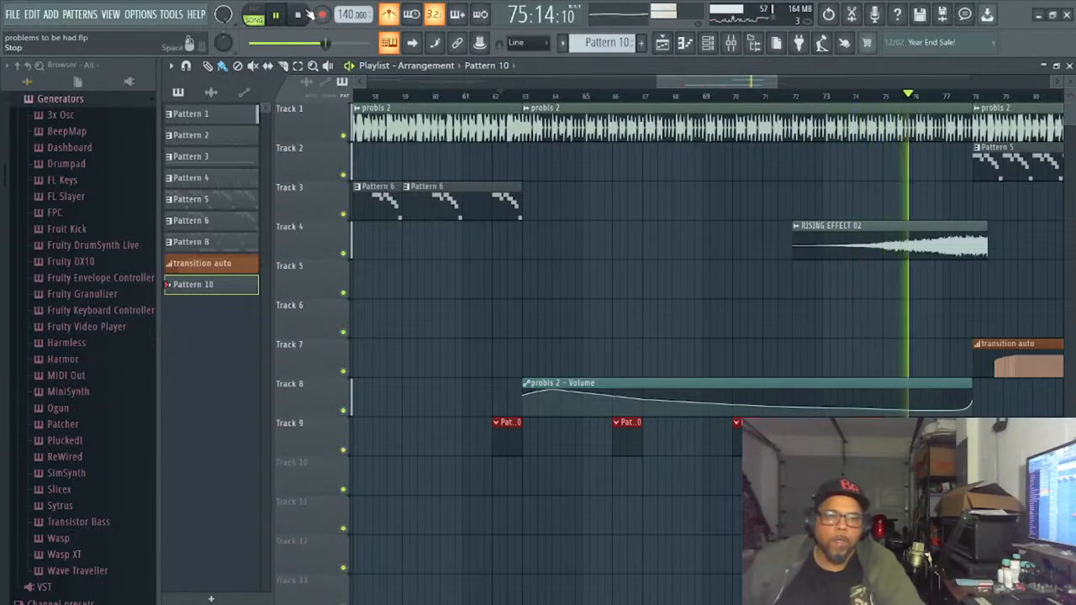
- Stop playback, reopen DS Thorn and set its arpeggio speed to 1/4
key(space)
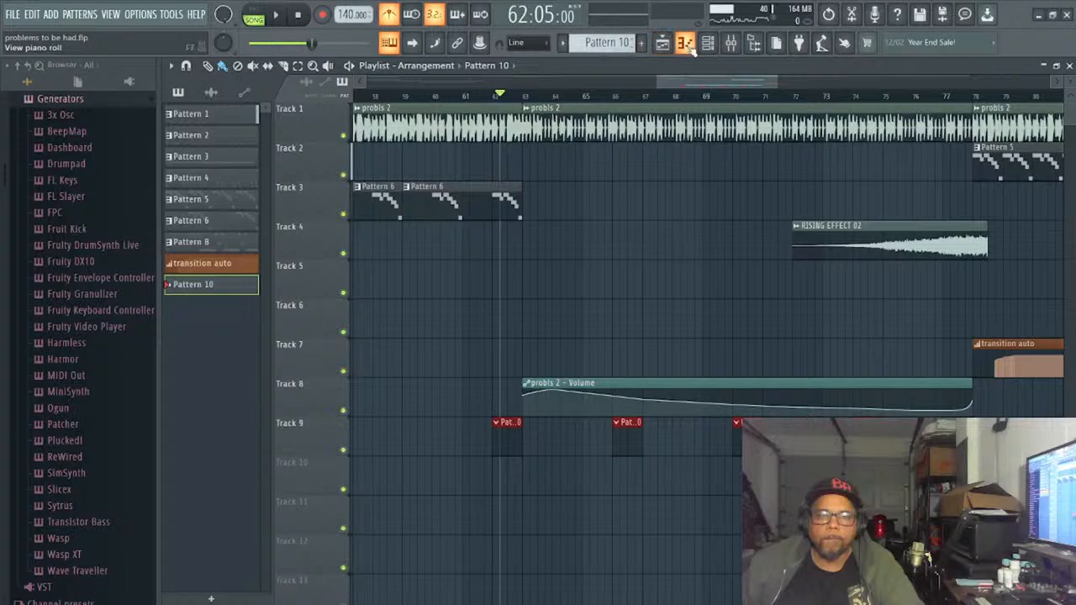
click(686, 44)
click(686, 44)
click(708, 44)
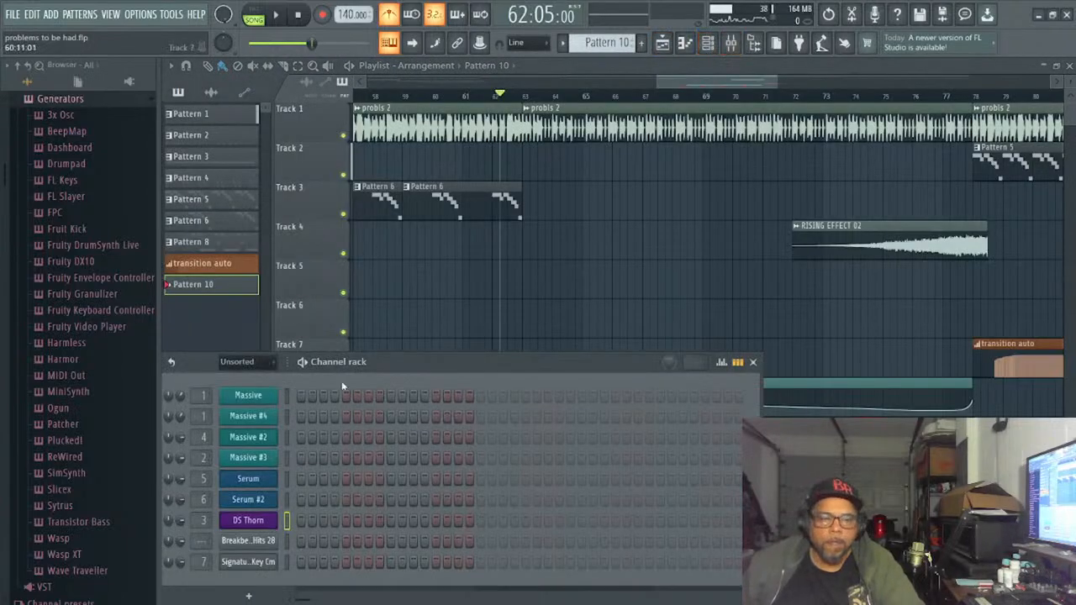
click(249, 521)
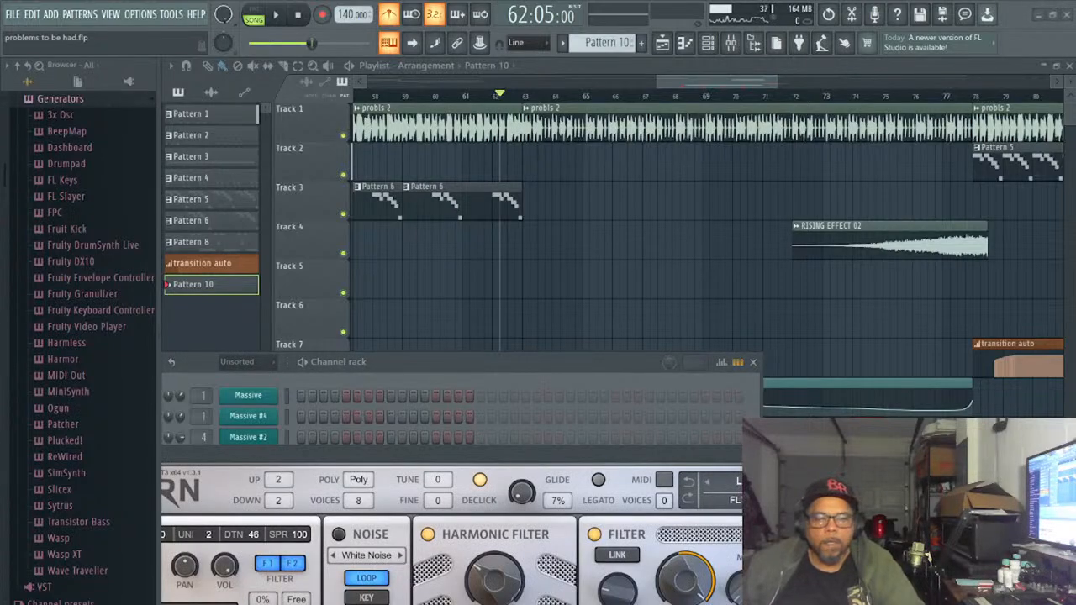
drag(586, 455, 730, 58)
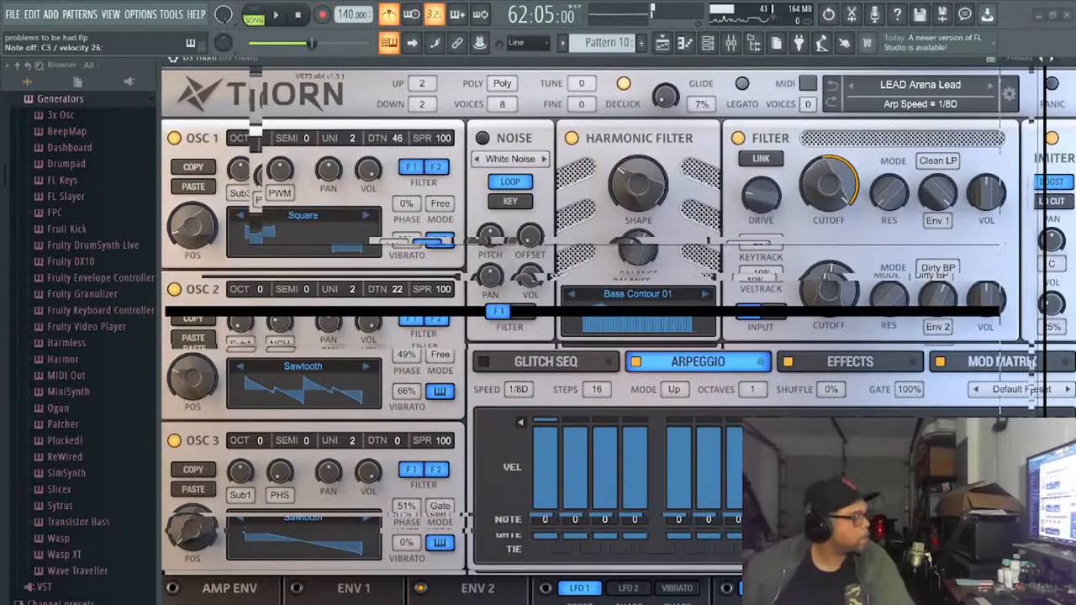
drag(519, 390, 519, 382)
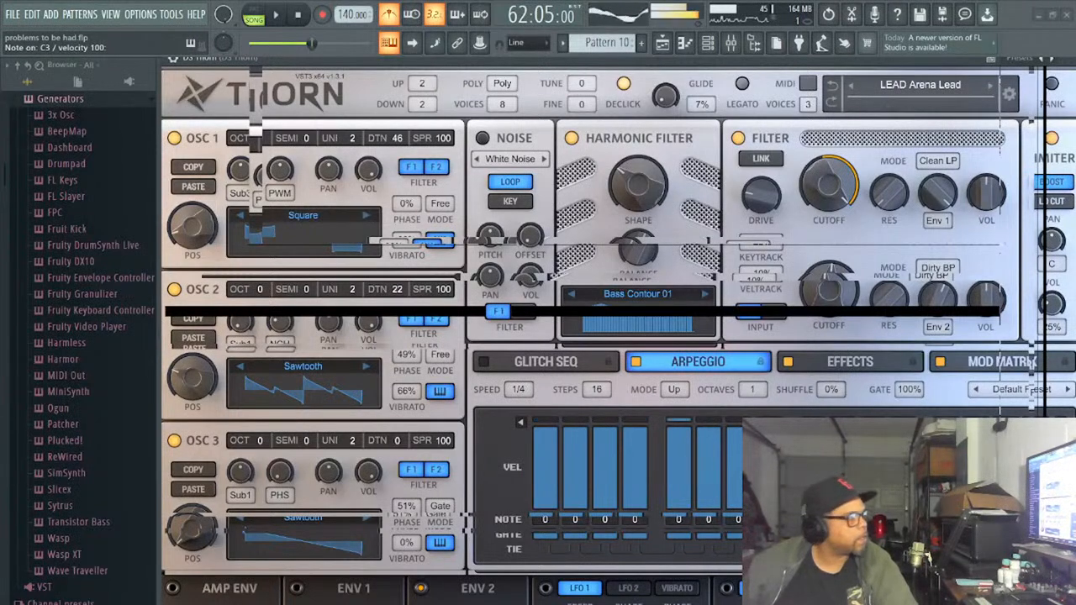
- Play the song from bar 62 to audition the 1/4 arpeggio, turning the metronome off
click(276, 15)
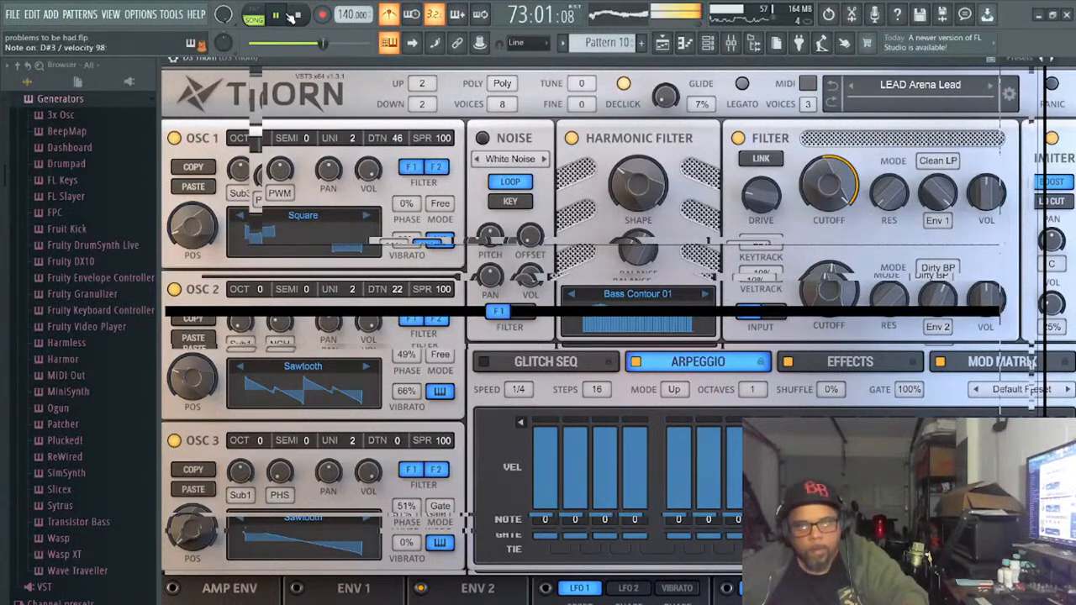
click(389, 18)
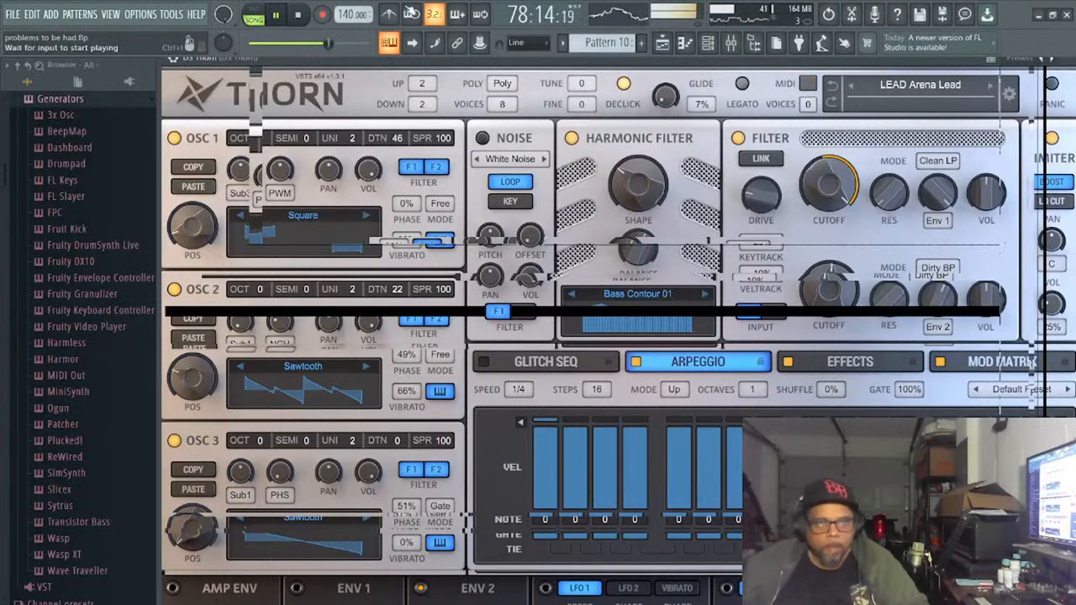
click(298, 15)
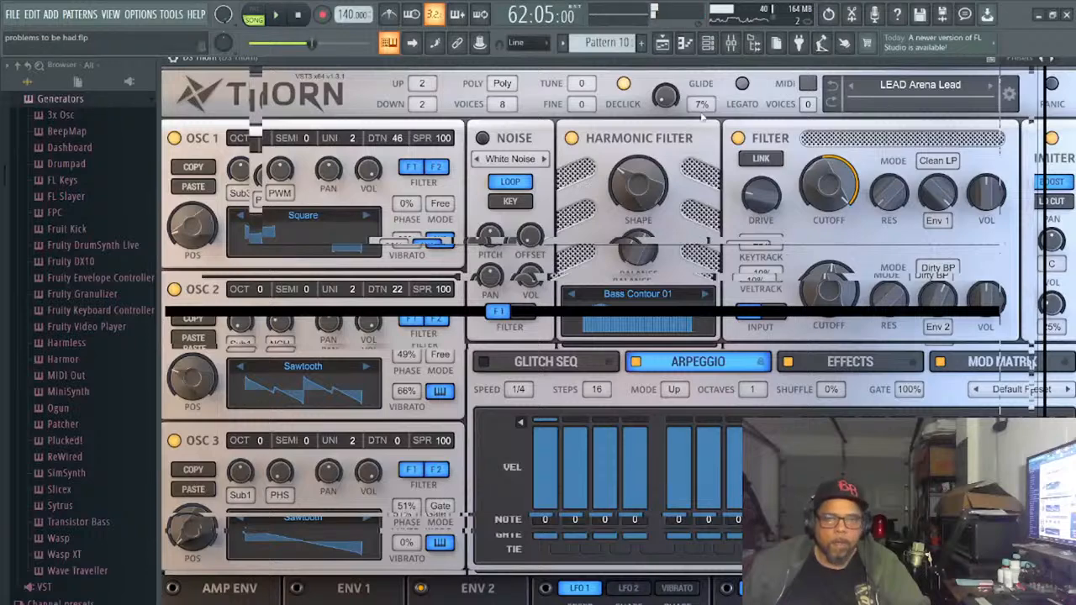
- Move the Thorn window out of the way and delete the old Pattern 10 clips from Track 9
drag(798, 64, 547, 195)
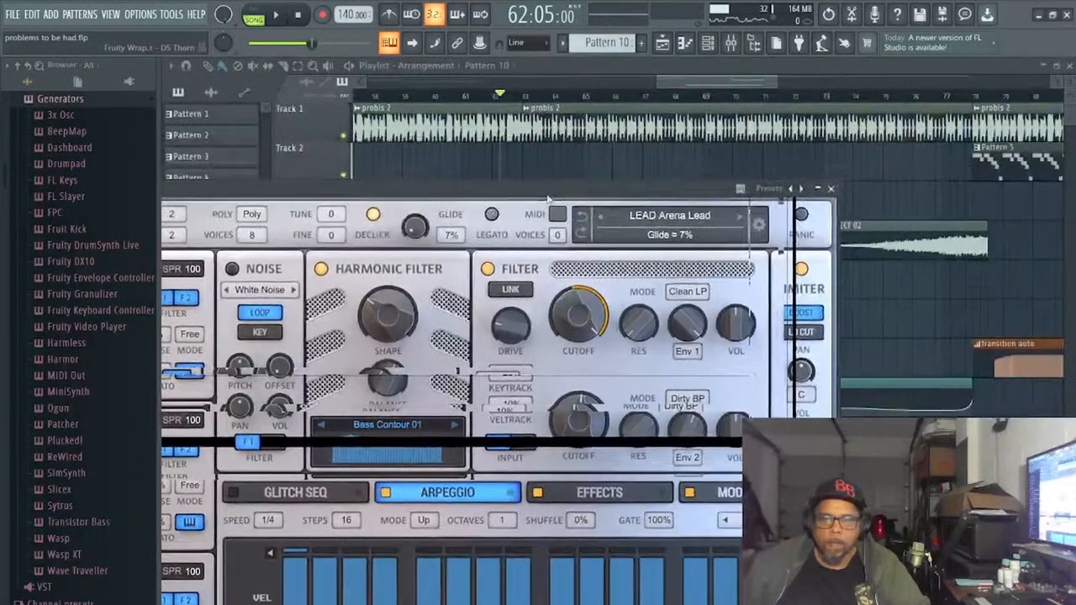
click(675, 95)
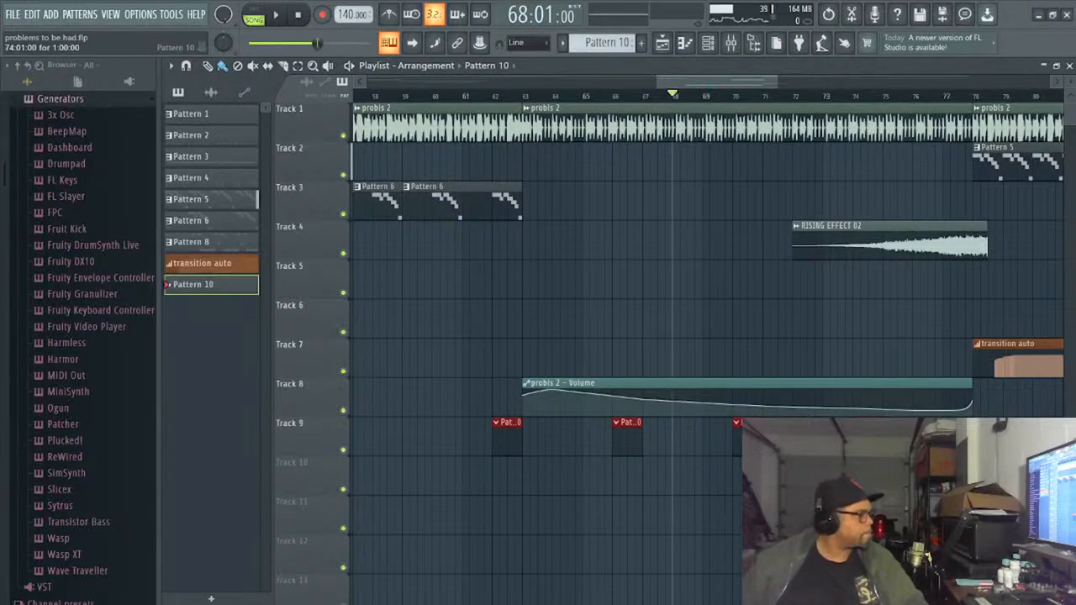
drag(884, 462, 851, 433)
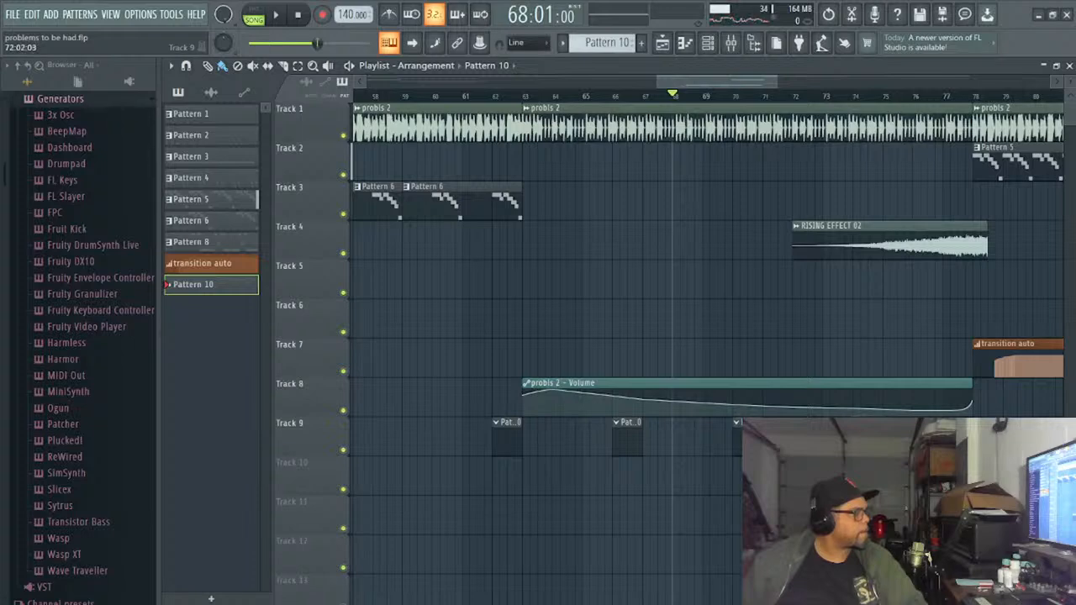
right_click(640, 458)
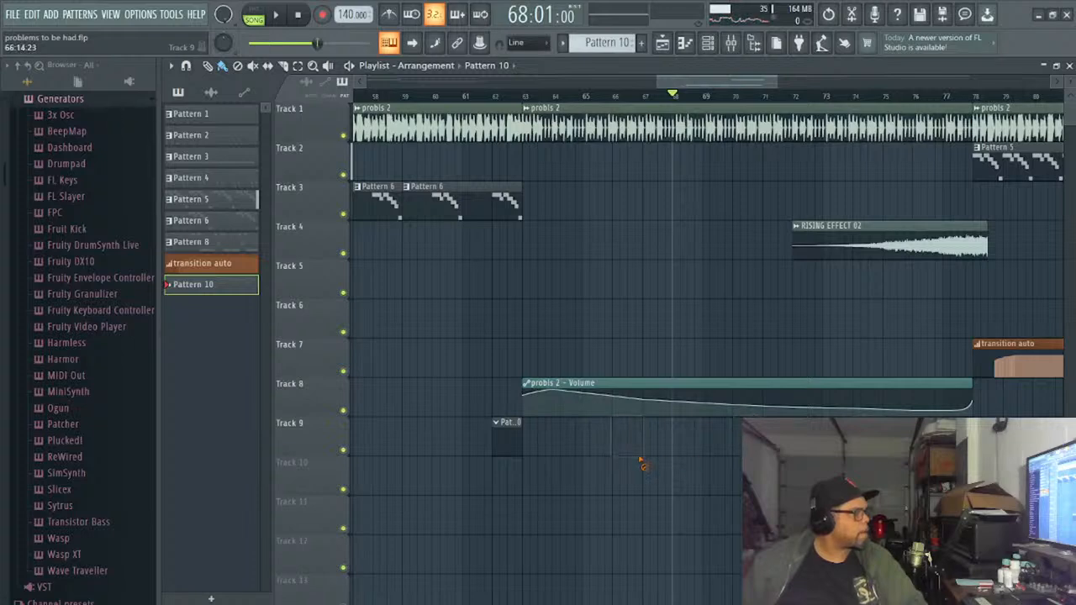
right_click(499, 448)
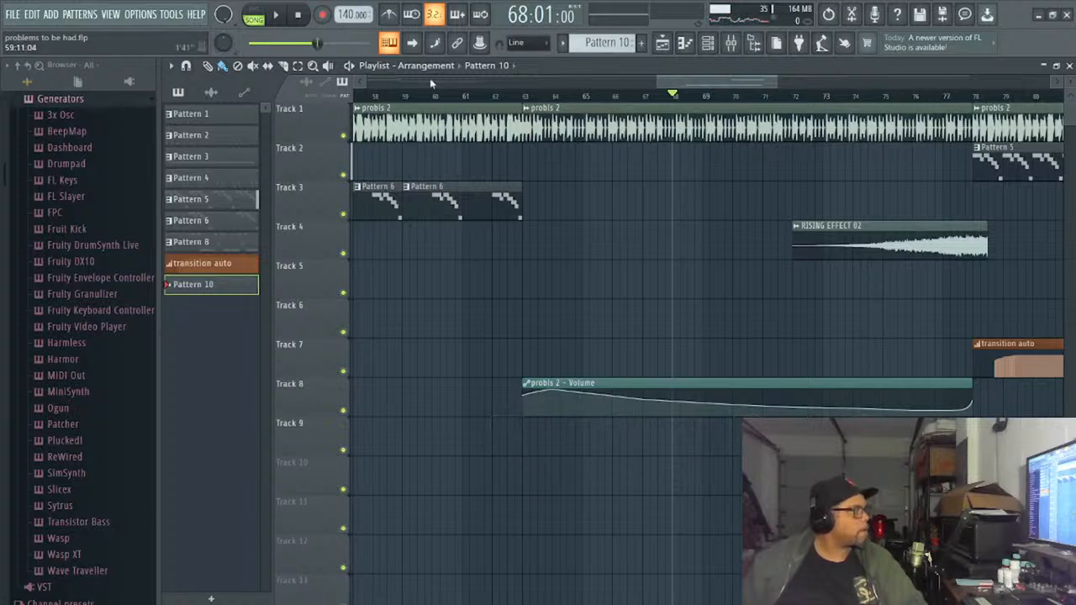
- Record a repeating A2, D3, D#3 held-note line on DS Thorn into Pattern 10, from bar 62 up to bar 78
click(493, 95)
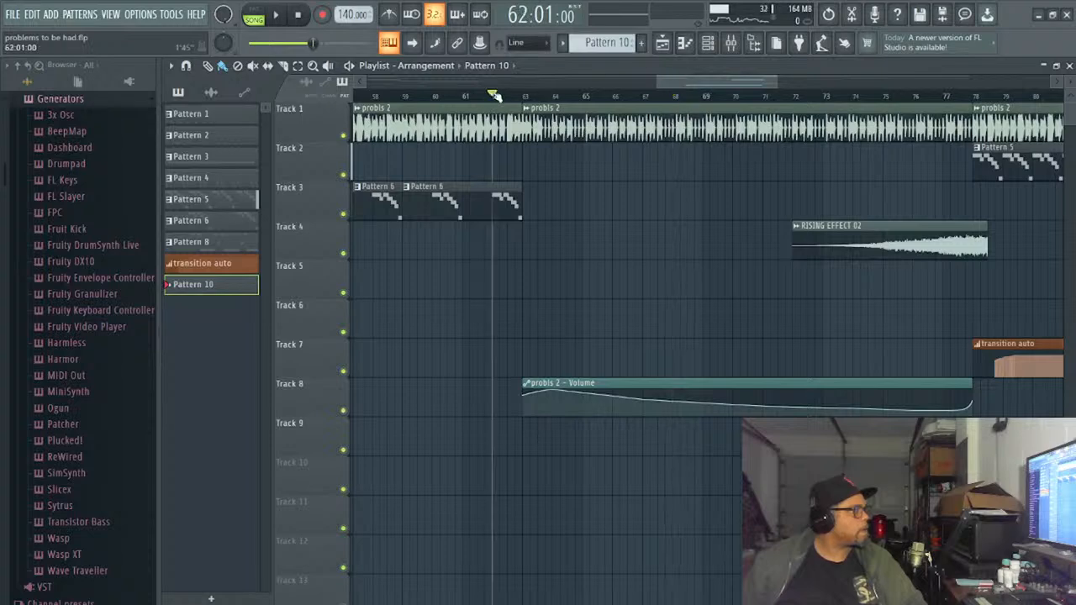
click(281, 16)
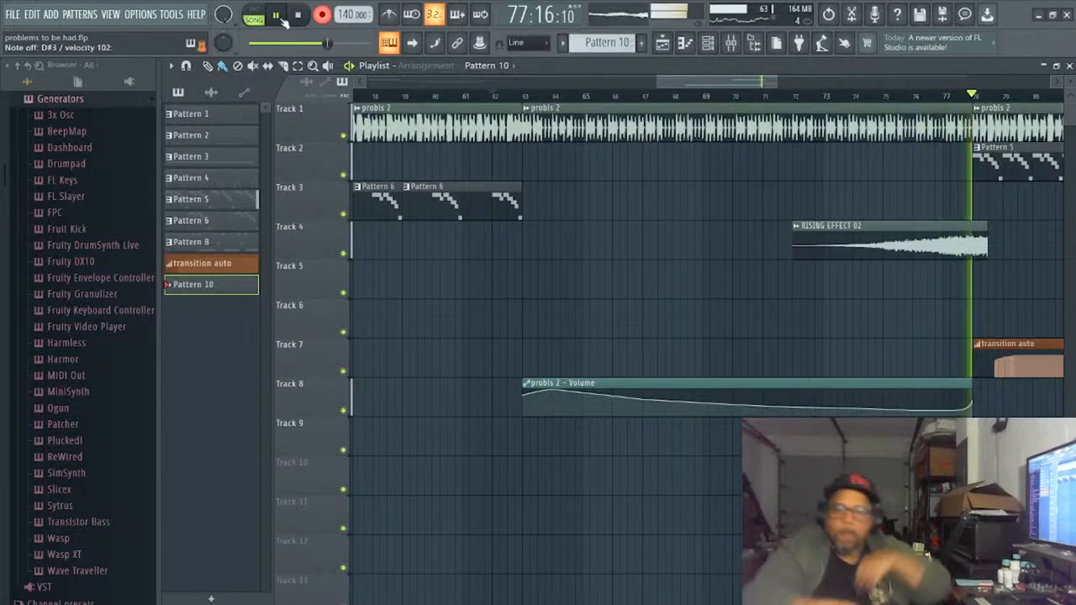
click(283, 20)
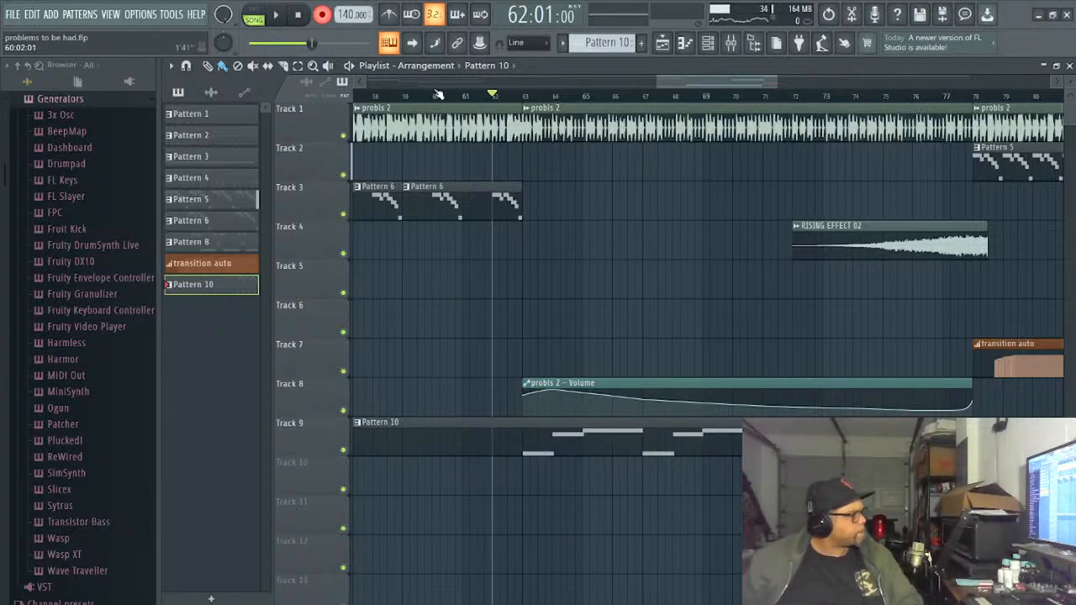
- Cut all recorded notes in Pattern 10 and paste them at bar 1 of the piano roll
double_click(620, 449)
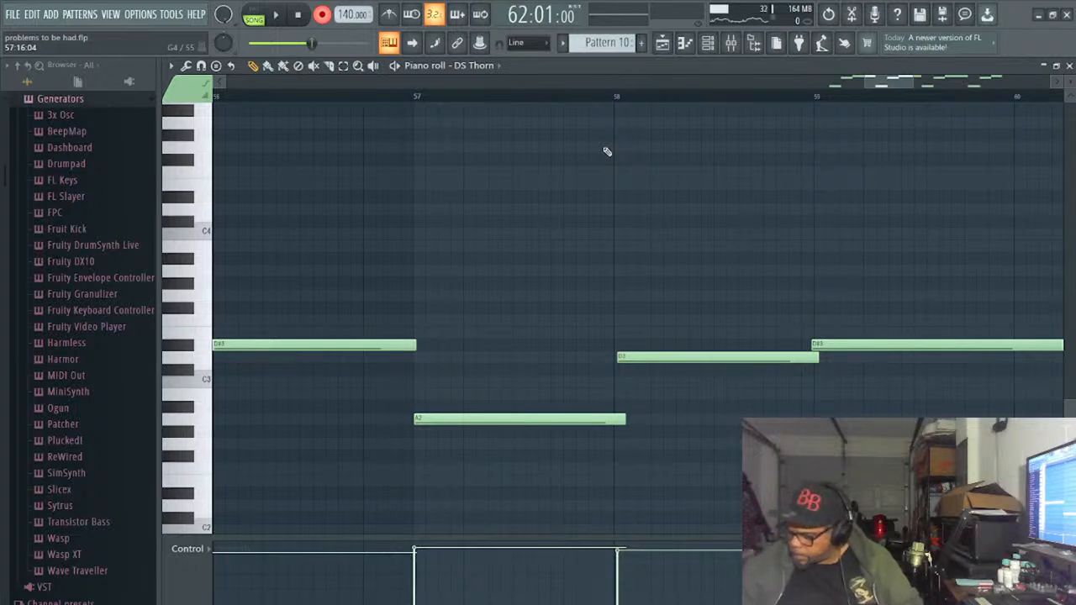
key(ctrl+a)
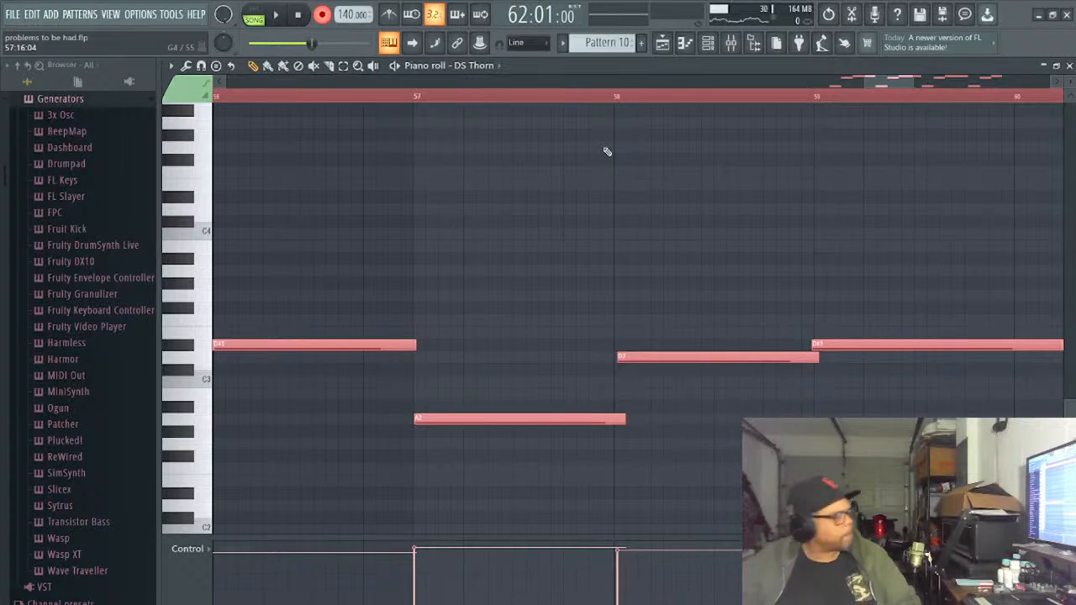
key(Delete)
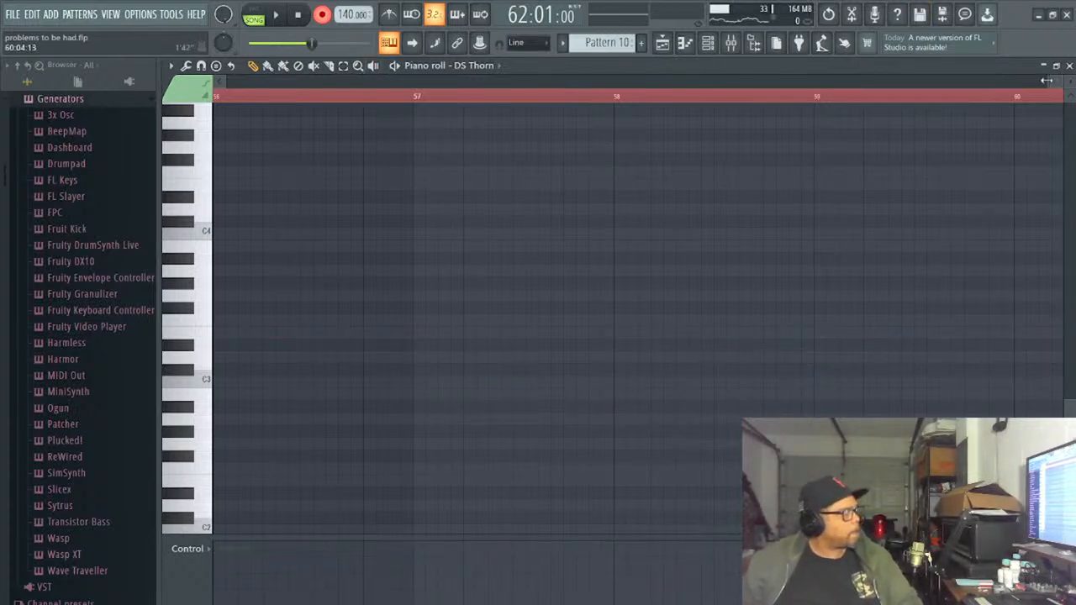
drag(1046, 80, 225, 80)
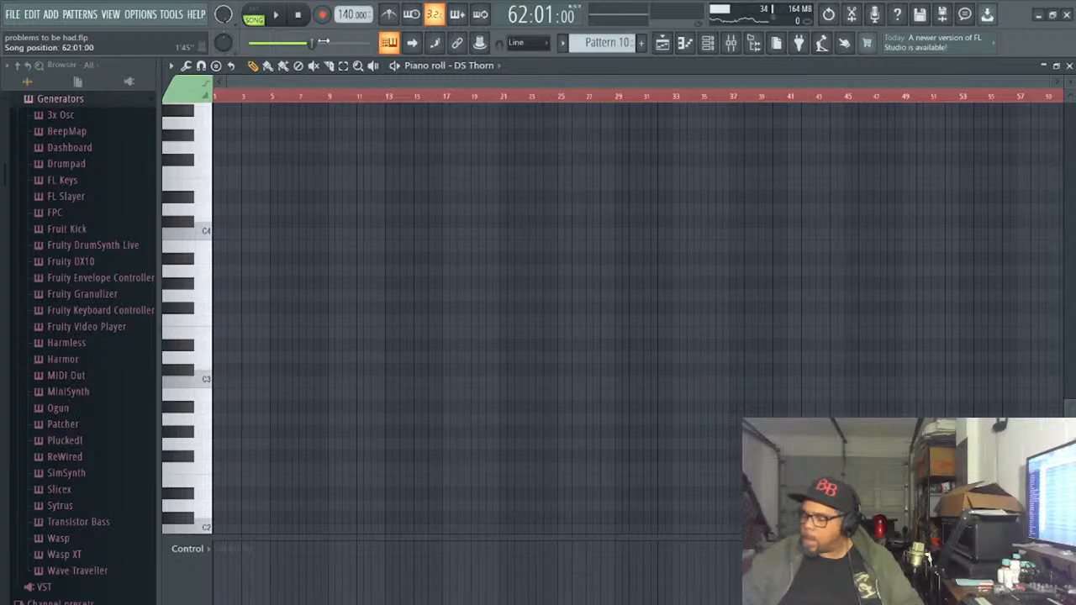
key(ctrl+v)
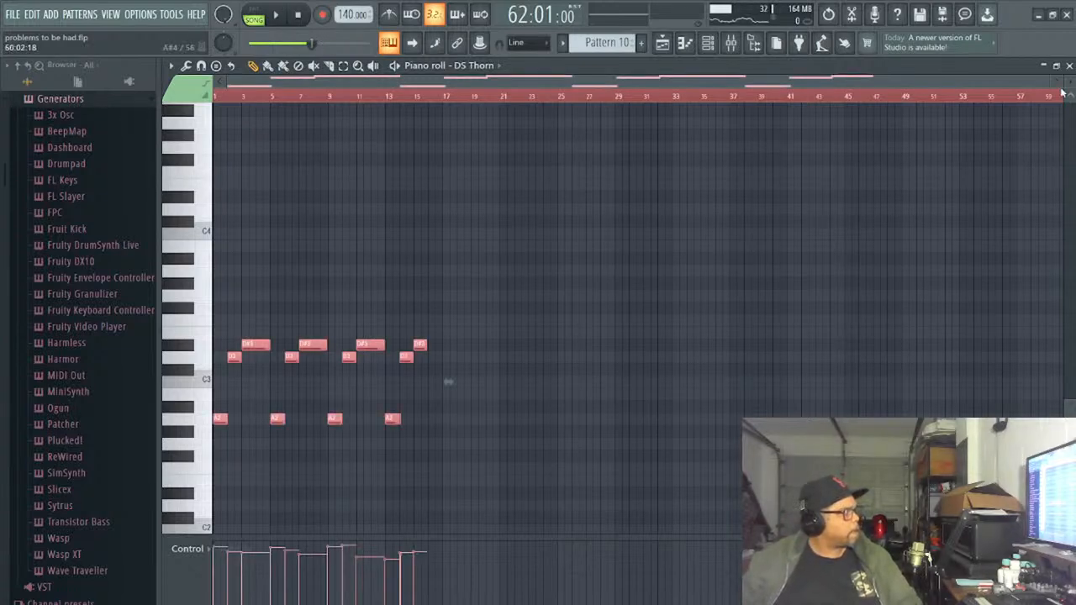
drag(1049, 82, 832, 118)
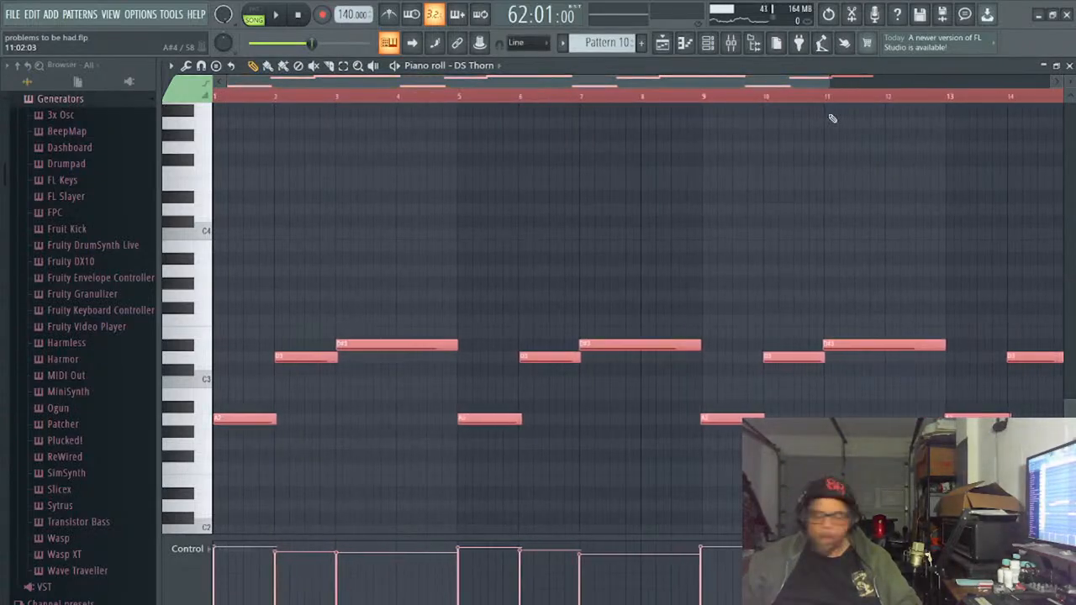
click(1069, 66)
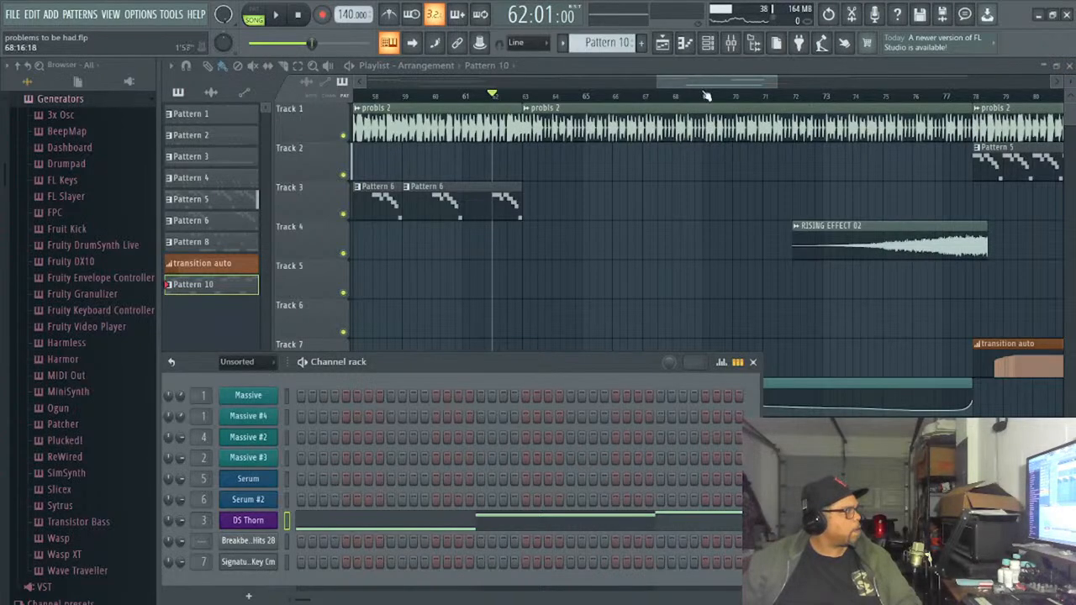
- Place the Pattern 10 clip on Track 9 starting at bar 63, under the probis 2 volume automation
drag(699, 83, 626, 182)
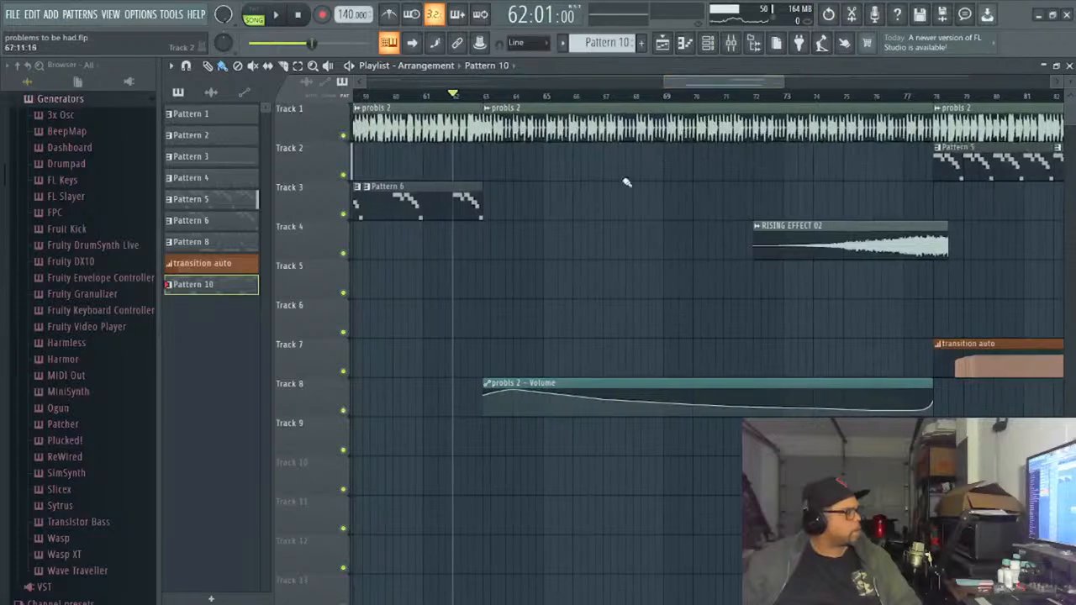
click(493, 441)
drag(525, 453, 521, 453)
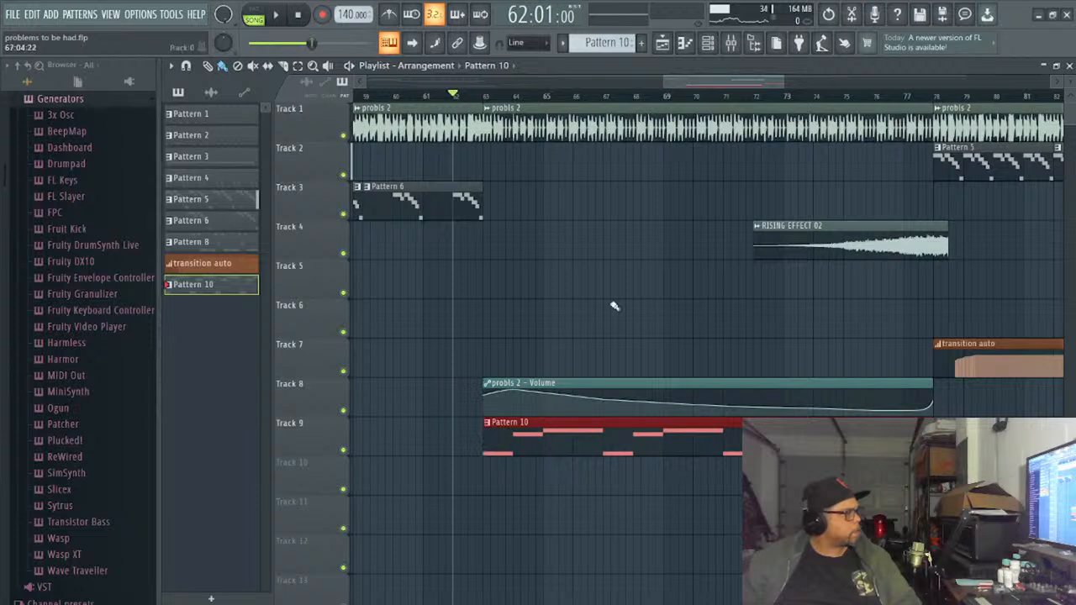
- Play the song from bar 61 to hear the new Pattern 10 part
click(299, 16)
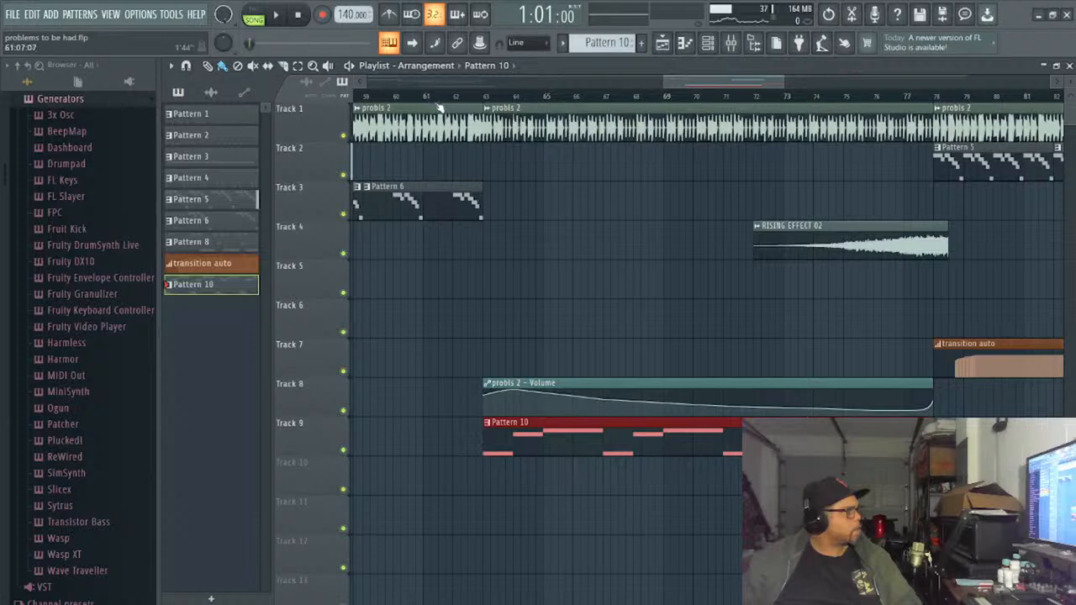
click(429, 99)
click(286, 15)
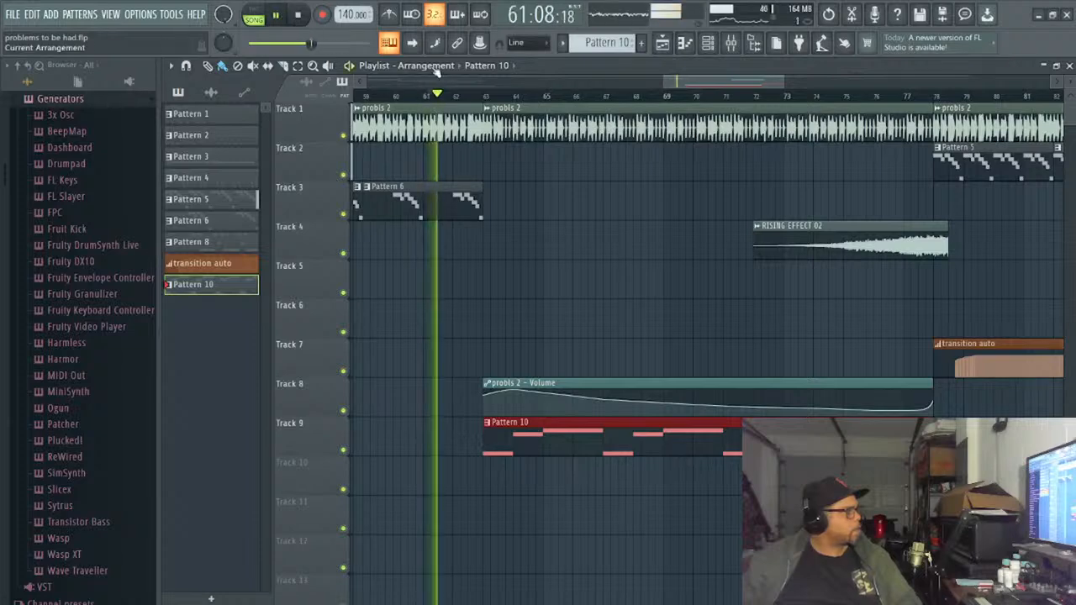
- Add Fruity Compressor to the first slot of the DS Thorn mixer track and set its gain to -8.3 dB
click(730, 43)
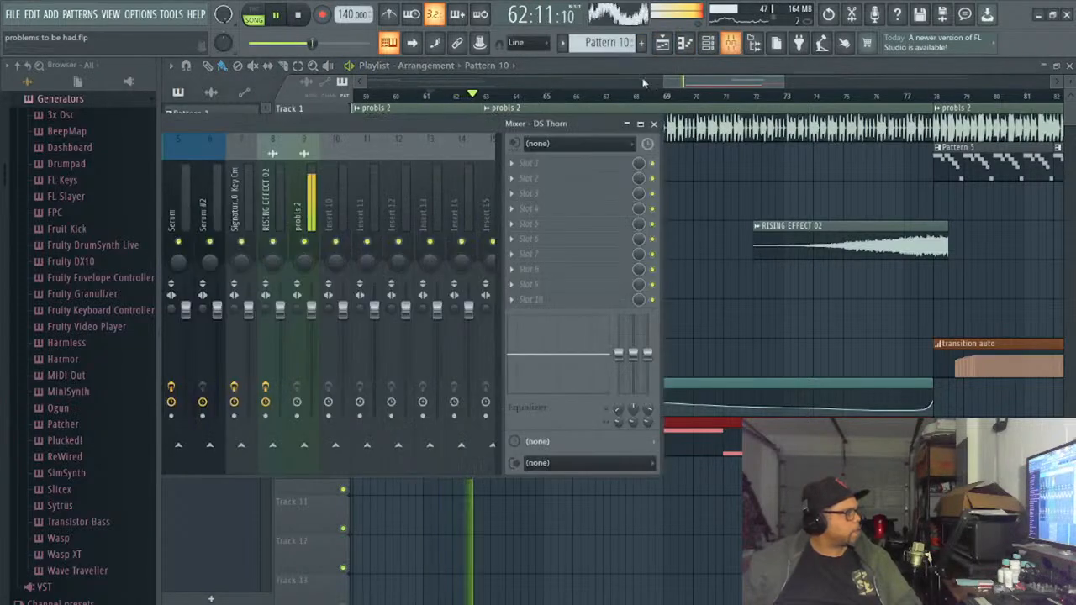
drag(311, 123, 507, 125)
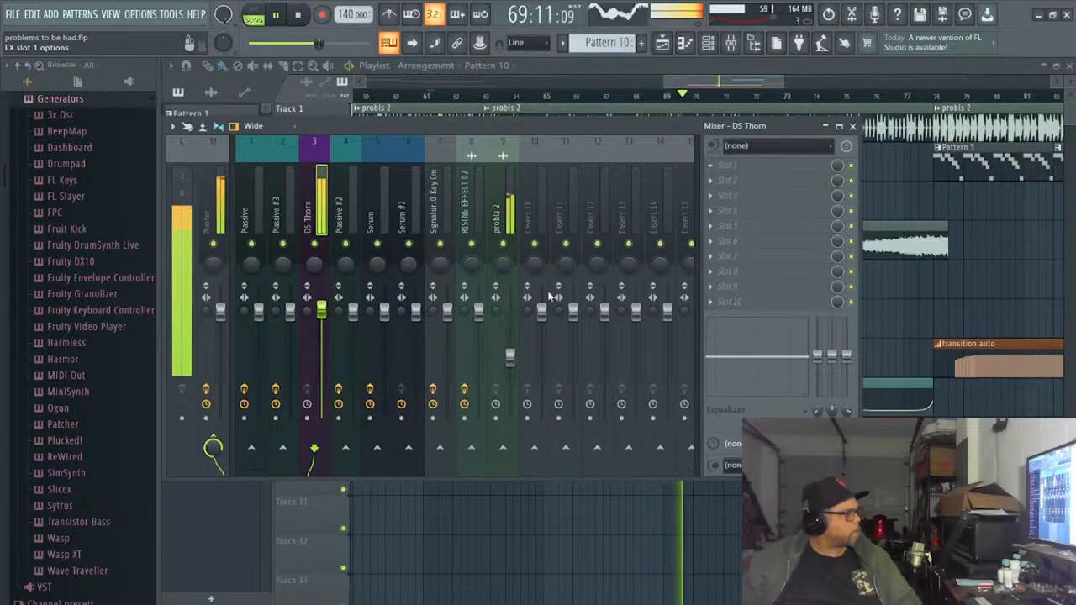
click(580, 286)
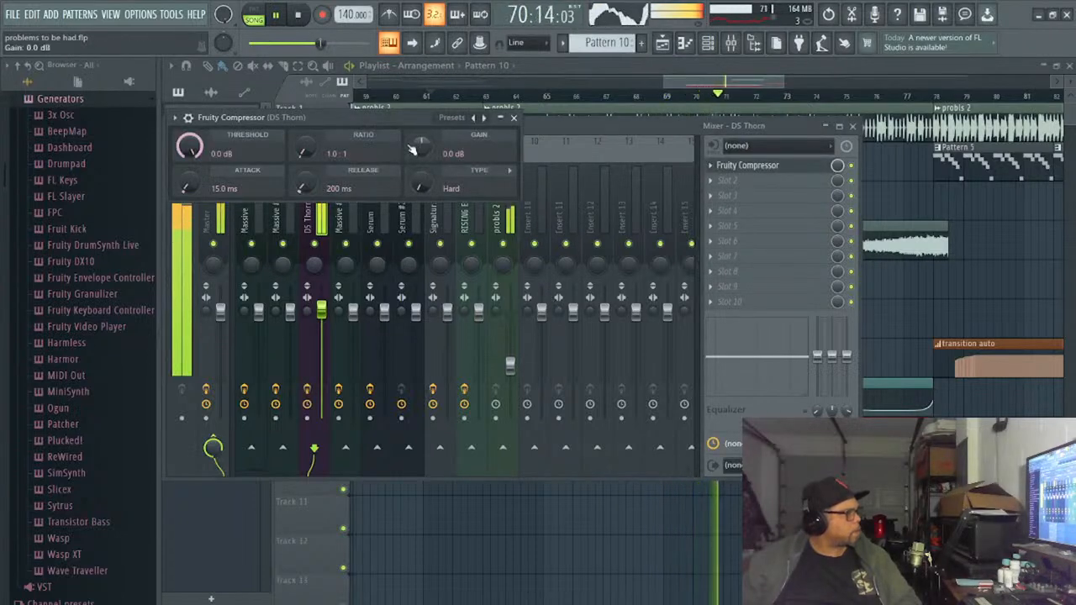
drag(421, 147, 420, 164)
drag(422, 145, 421, 140)
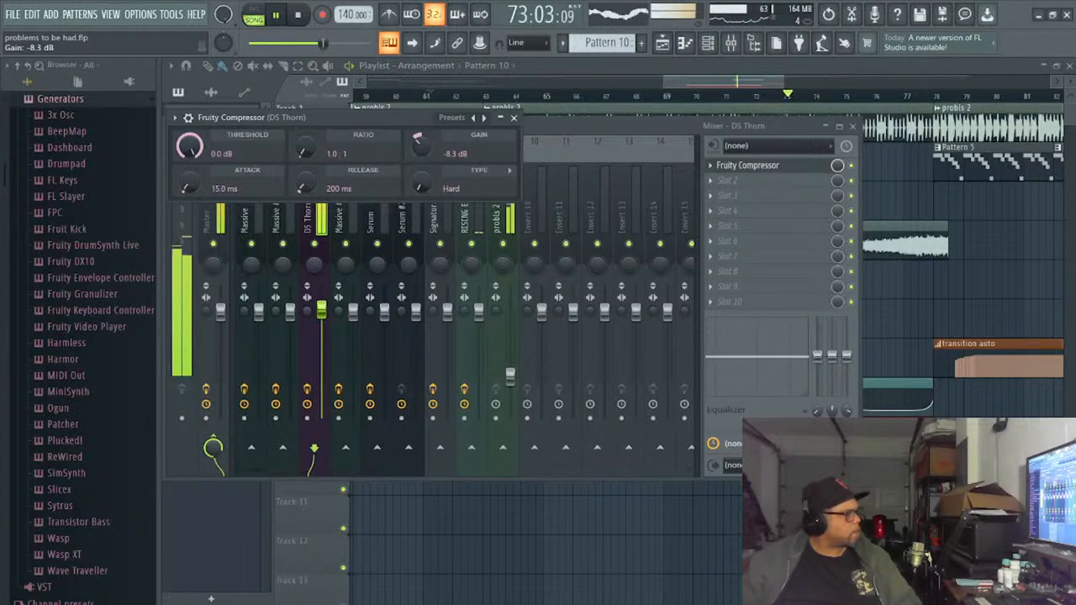
- Move the Fruity Compressor window to below the mixer faders, and review Pattern 10's DS Thorn notes in the piano roll
click(708, 43)
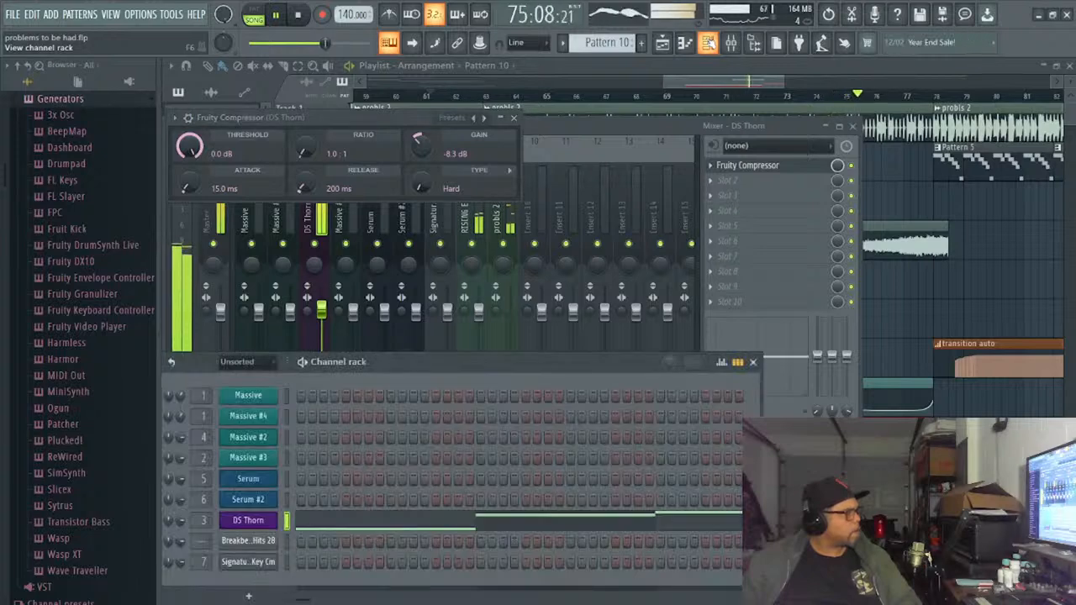
click(707, 42)
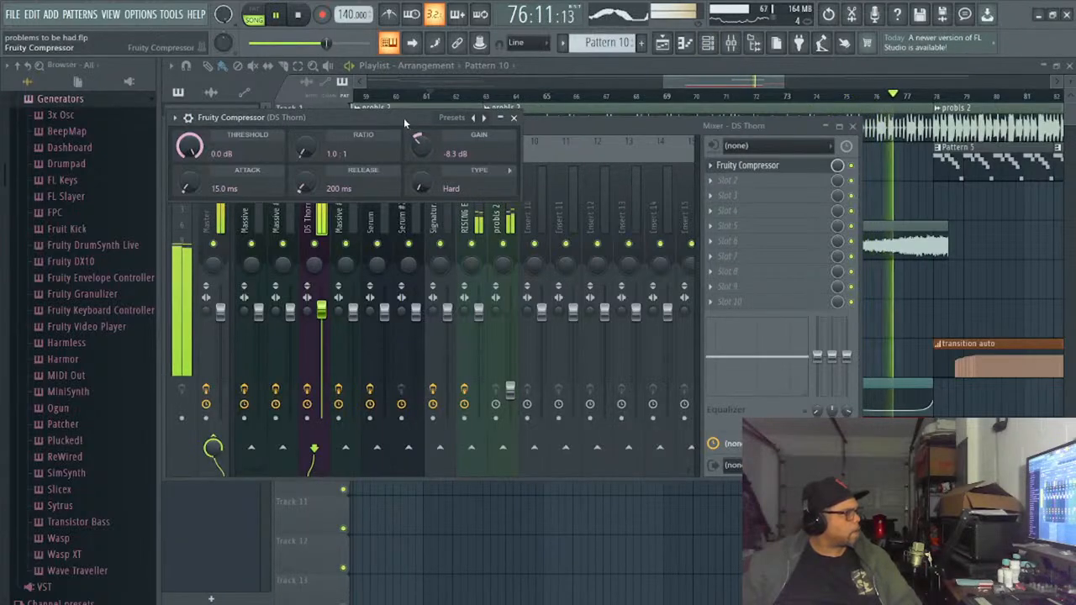
drag(399, 115, 502, 453)
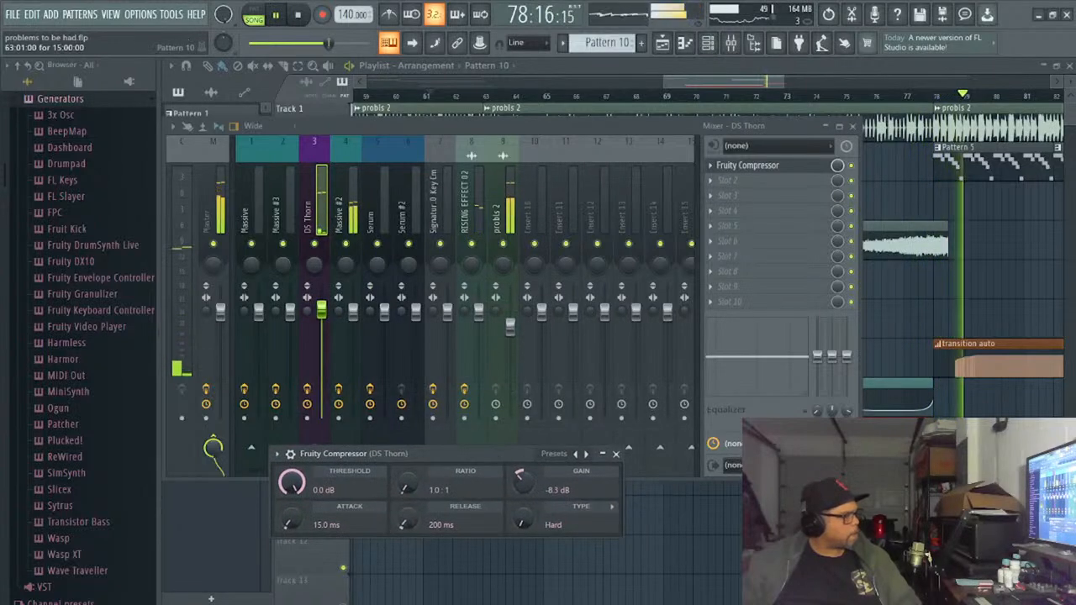
double_click(899, 437)
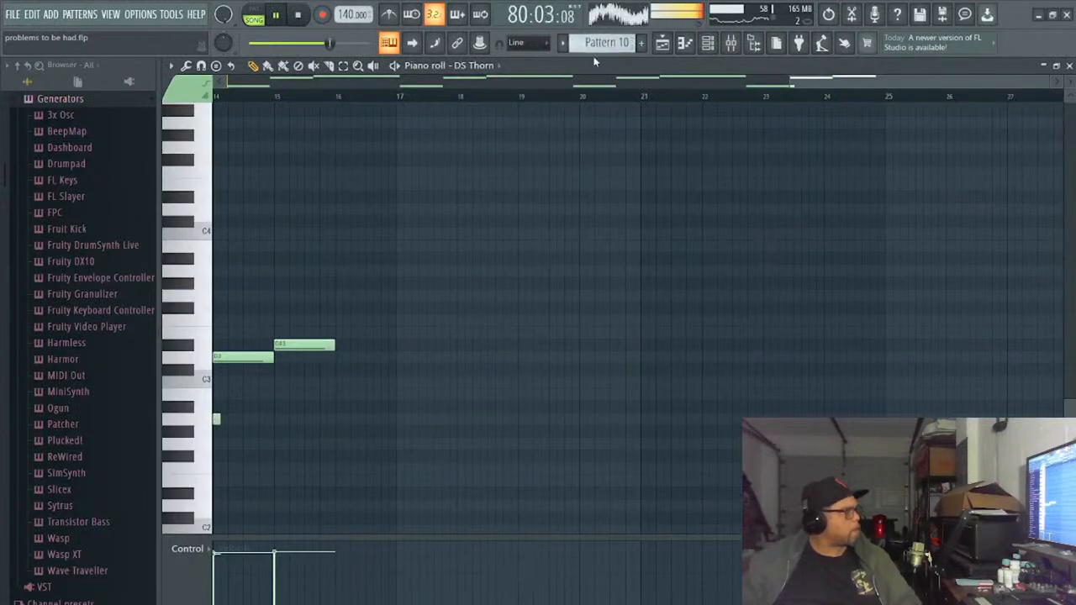
drag(610, 80, 279, 46)
drag(443, 84, 488, 117)
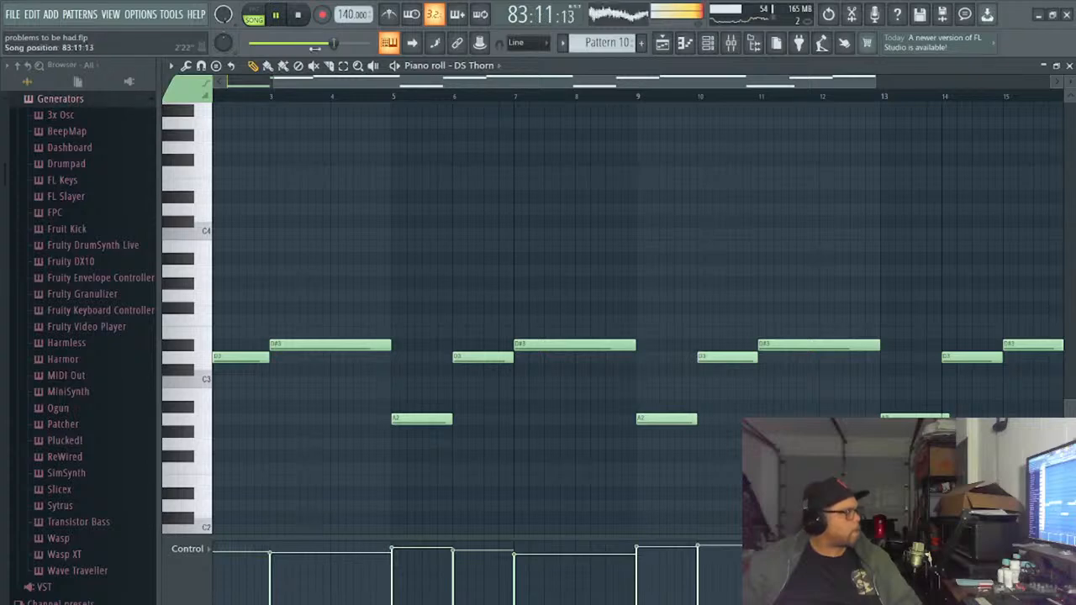
drag(354, 80, 400, 104)
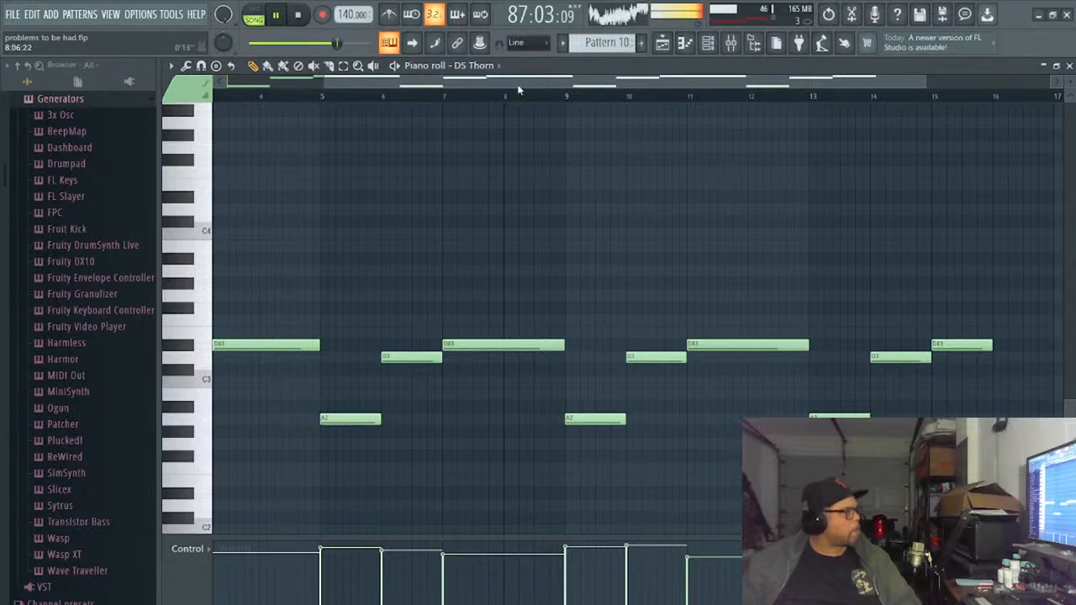
- Restart playback, return to the playlist and listen to the song from bar 60
click(296, 15)
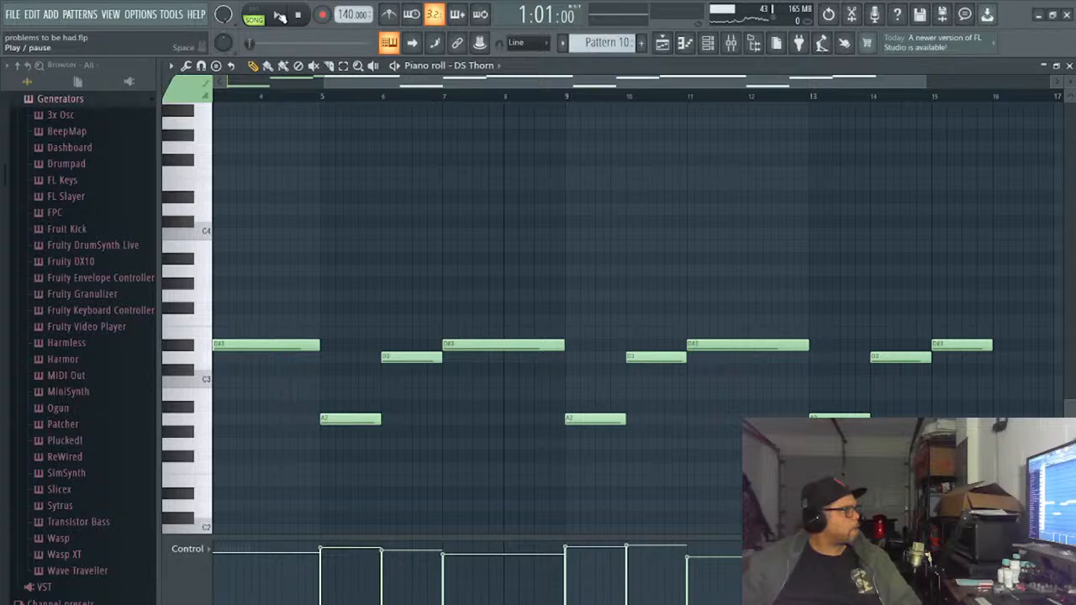
click(280, 15)
click(1069, 65)
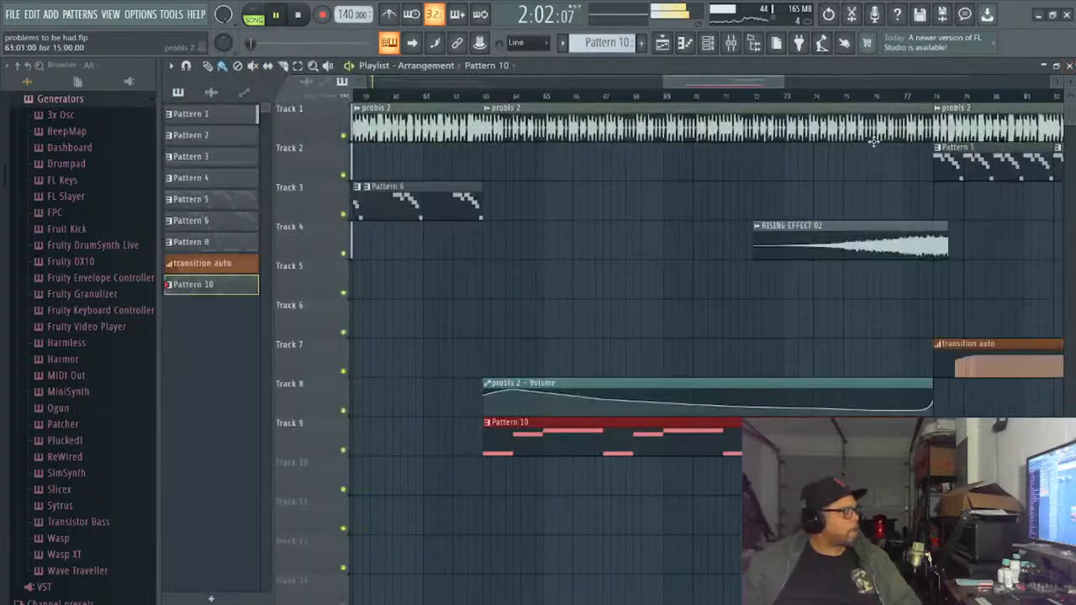
click(413, 97)
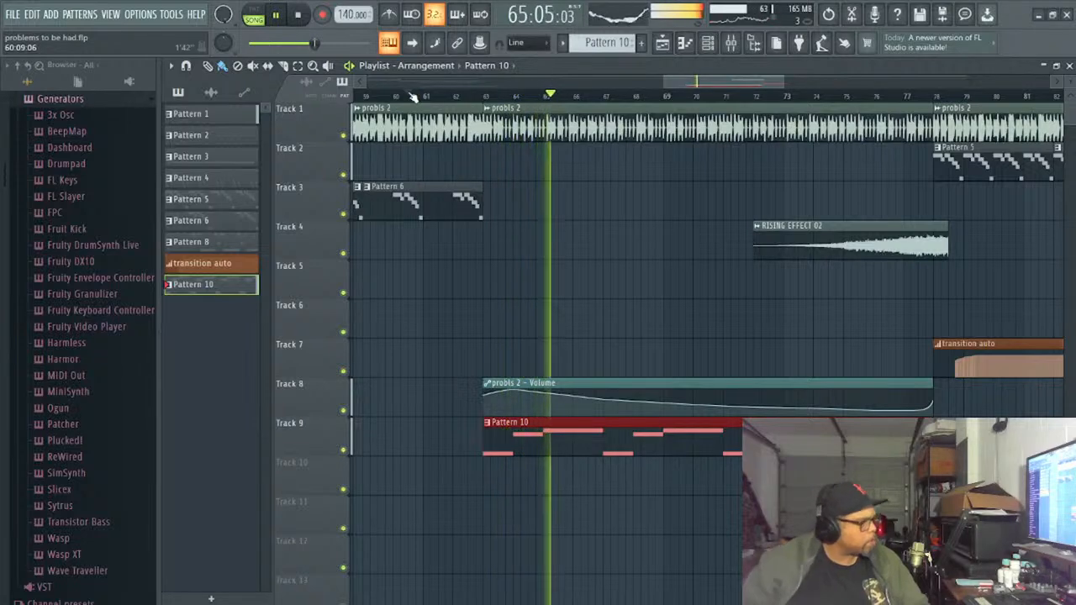
- Lower the gain of the DS Thorn track's Fruity Compressor to -9.6 dB while replaying the section from bar 60
click(686, 44)
click(686, 43)
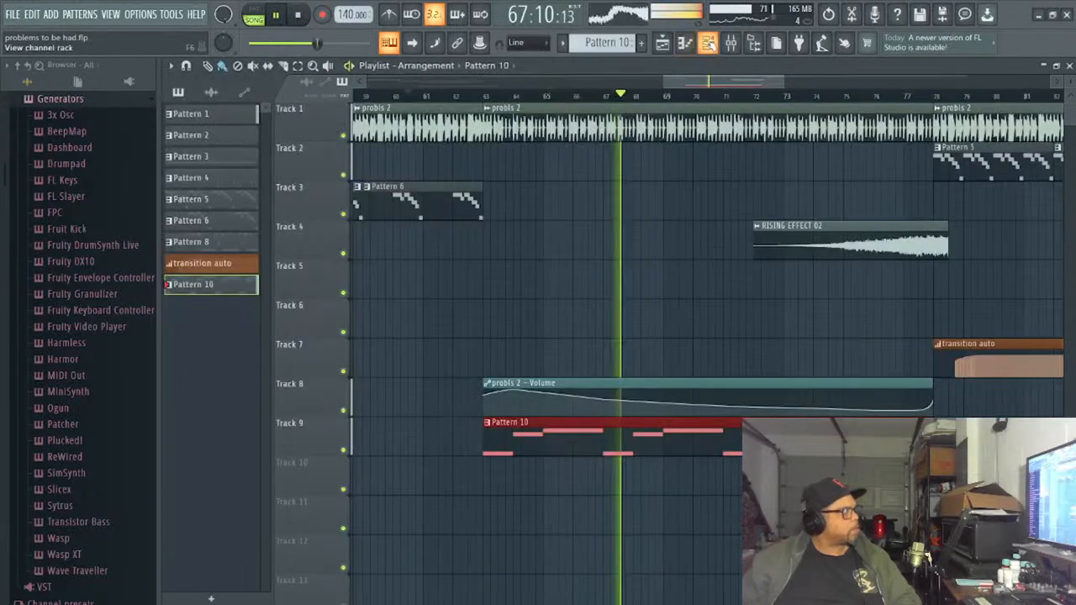
click(708, 44)
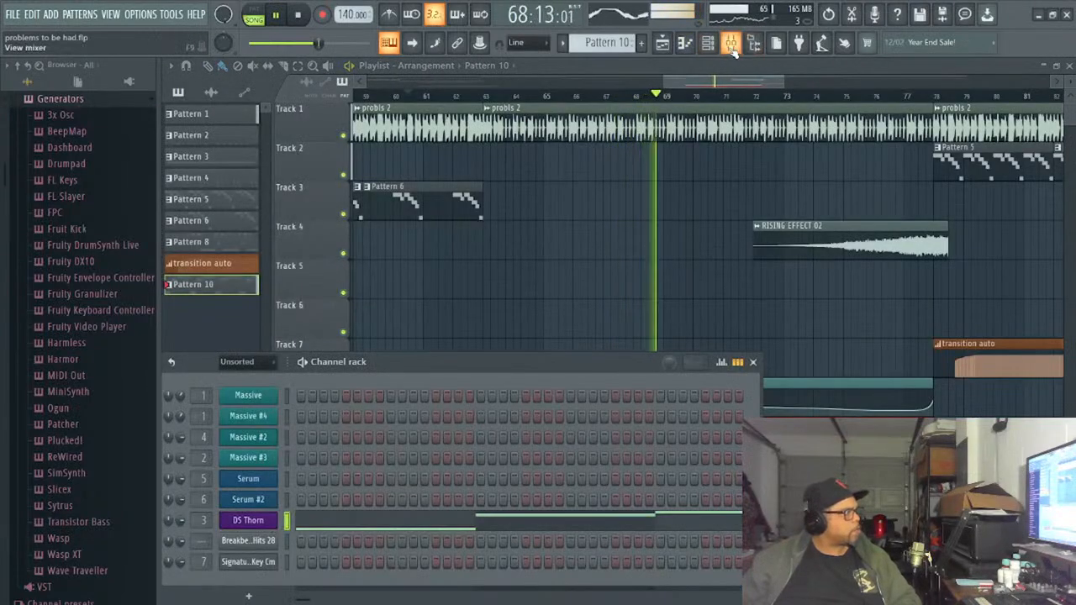
click(731, 43)
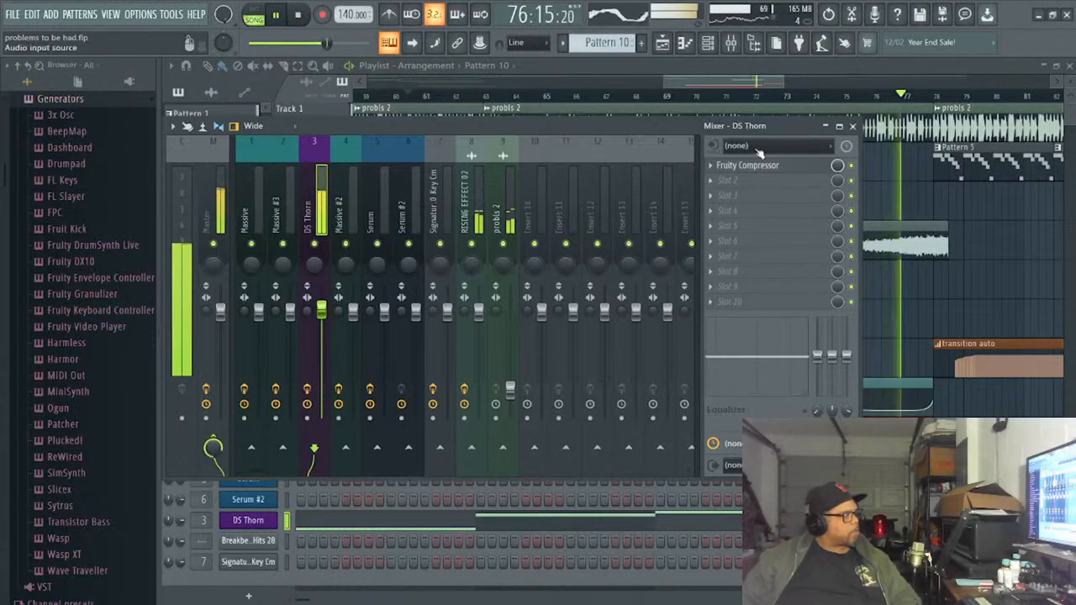
click(731, 167)
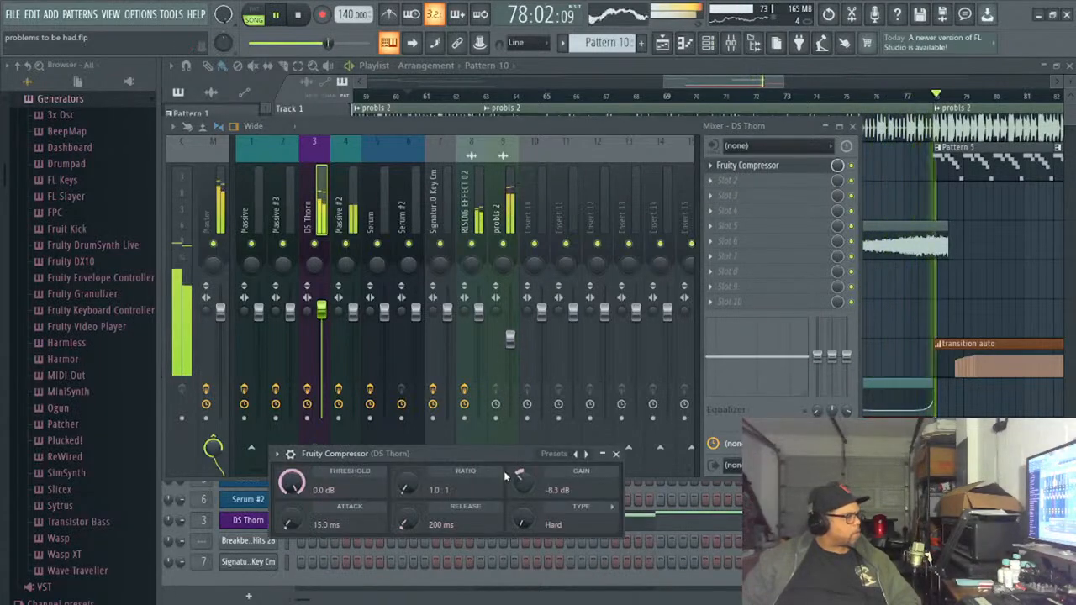
drag(518, 482, 518, 486)
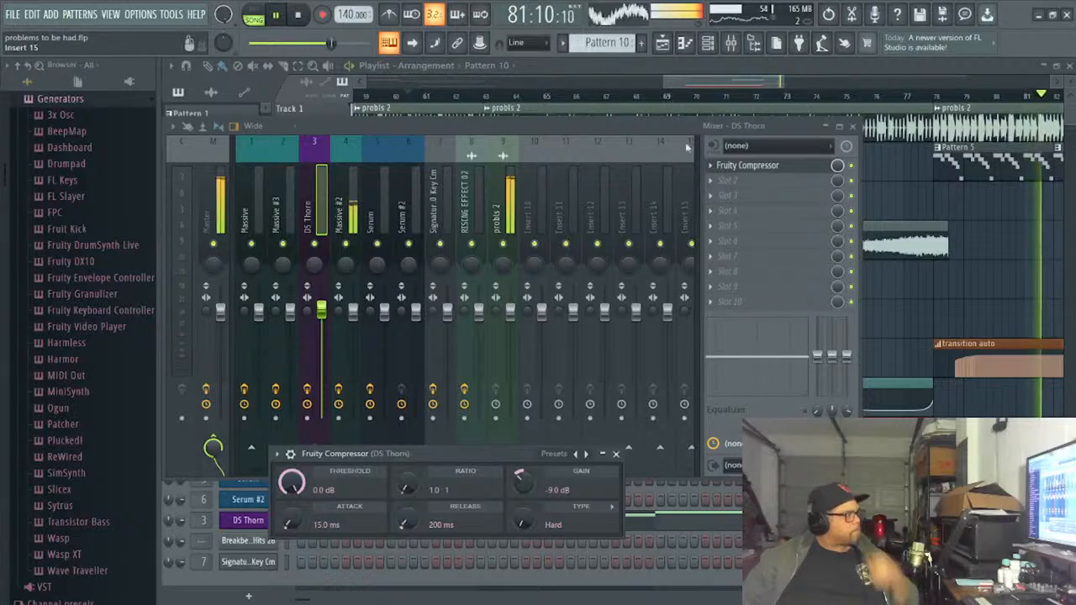
click(300, 16)
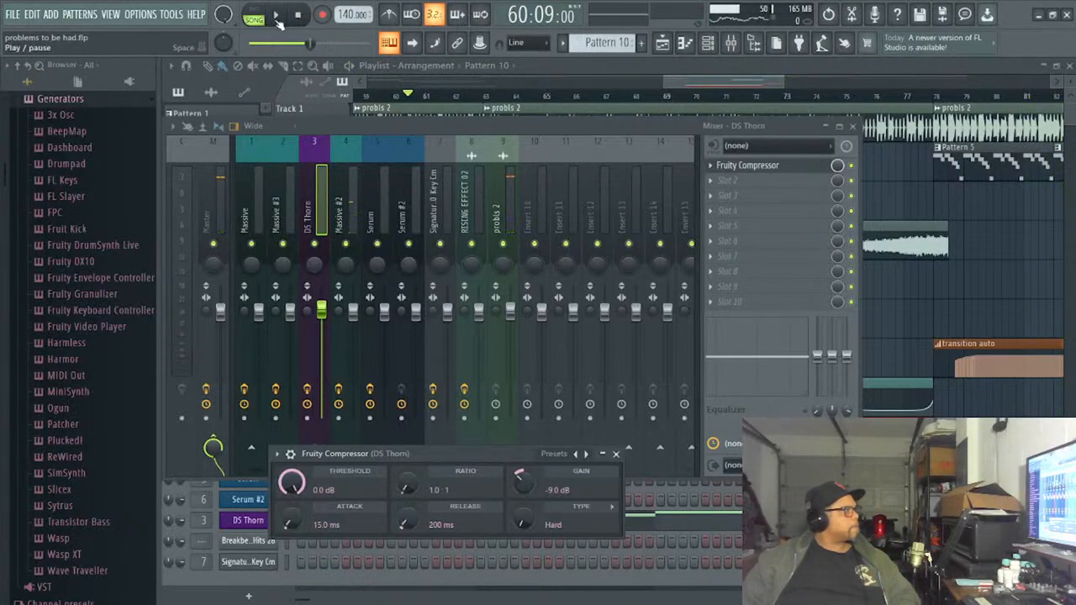
click(277, 16)
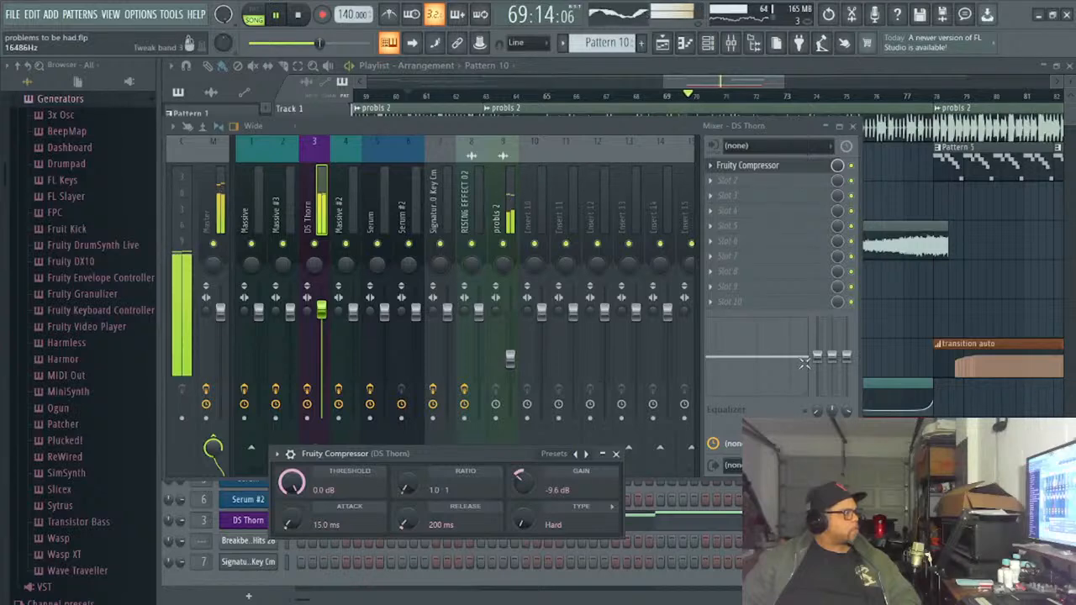
- Add Fruity parametric EQ 2 to slot 2 of the DS Thorn track with a low-mid cut and treble boost, and bypass it
click(710, 182)
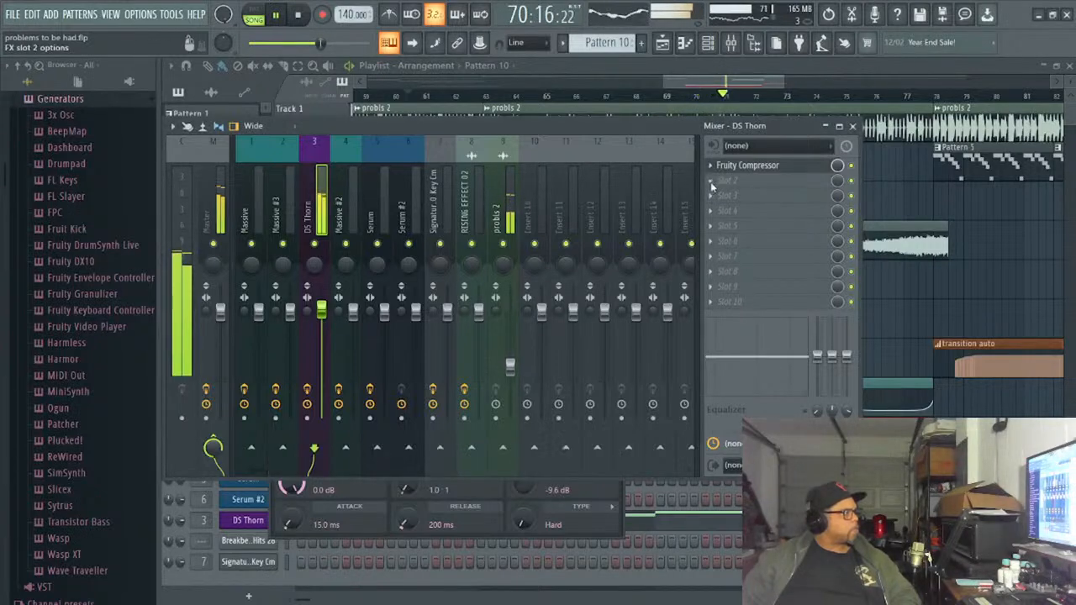
click(576, 453)
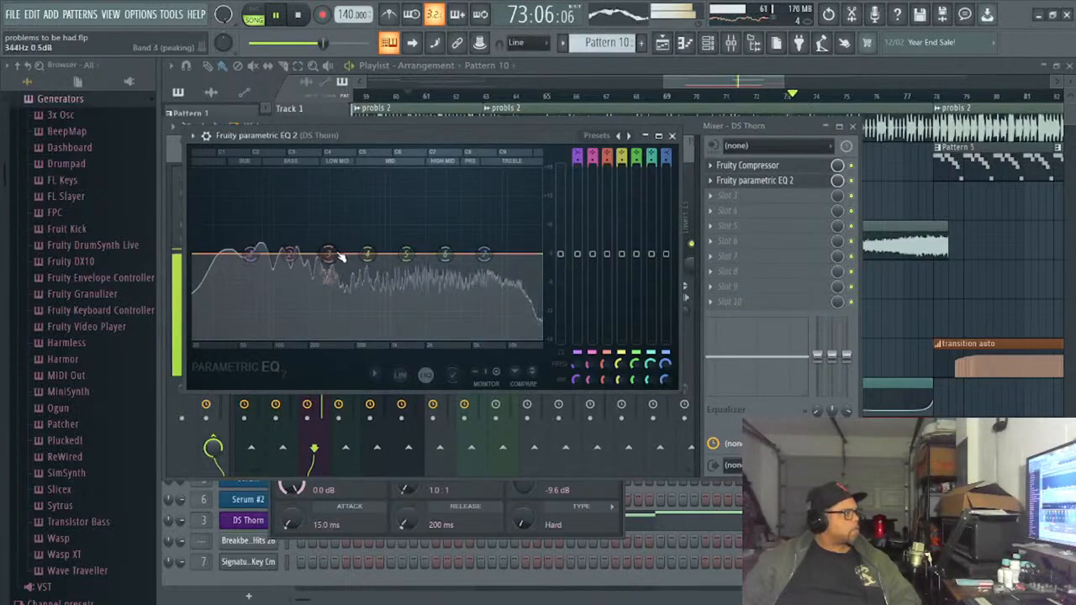
drag(328, 254, 340, 272)
drag(481, 263, 448, 253)
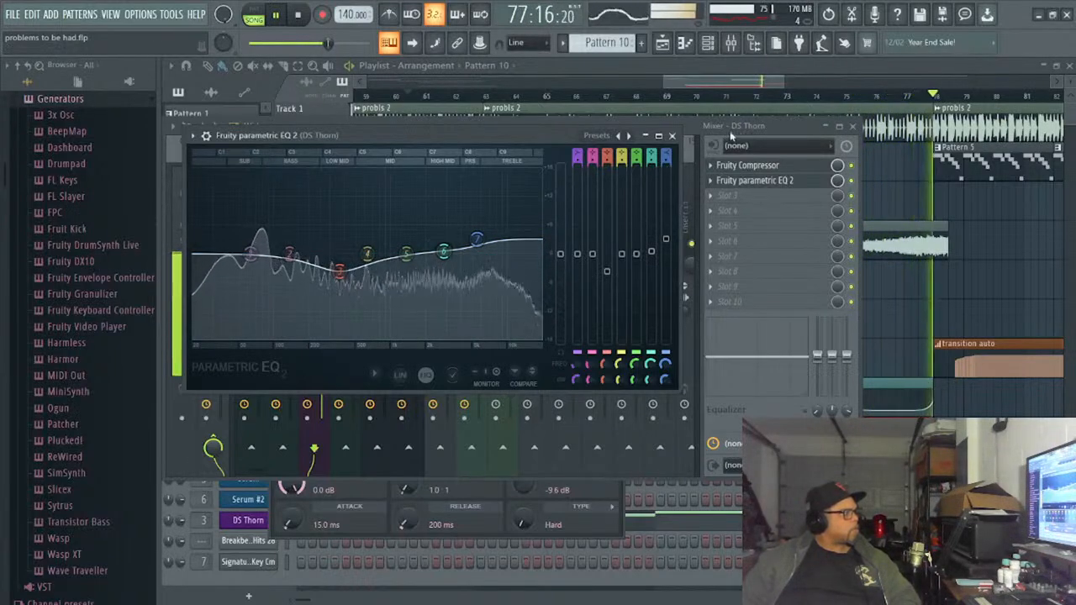
click(298, 16)
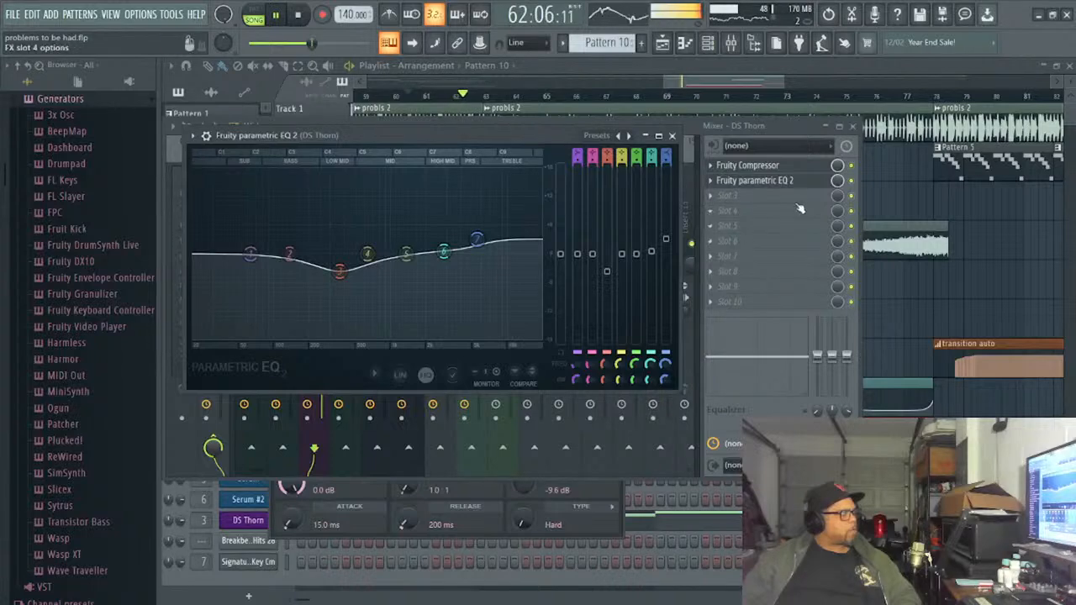
click(851, 180)
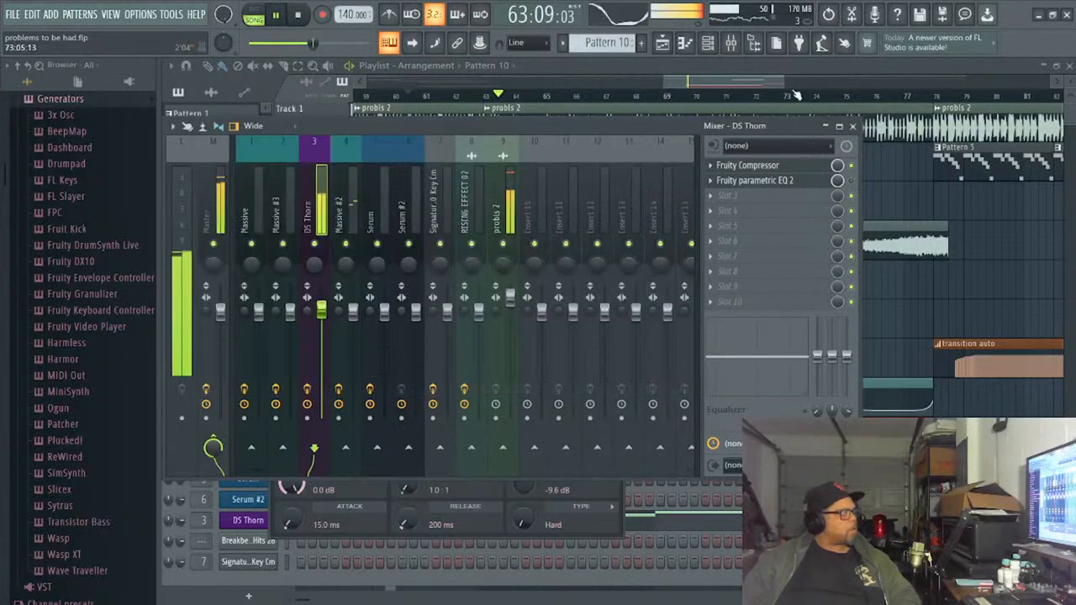
- Change the DS Thorn synth's preset to LEAD Big Trance Lead while the song plays
click(709, 46)
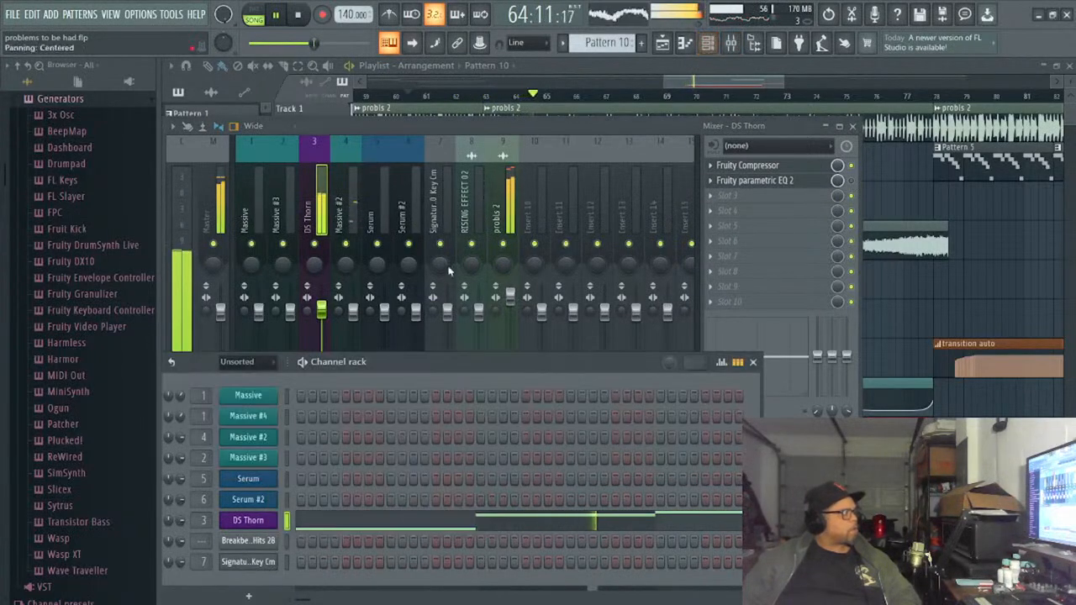
click(259, 522)
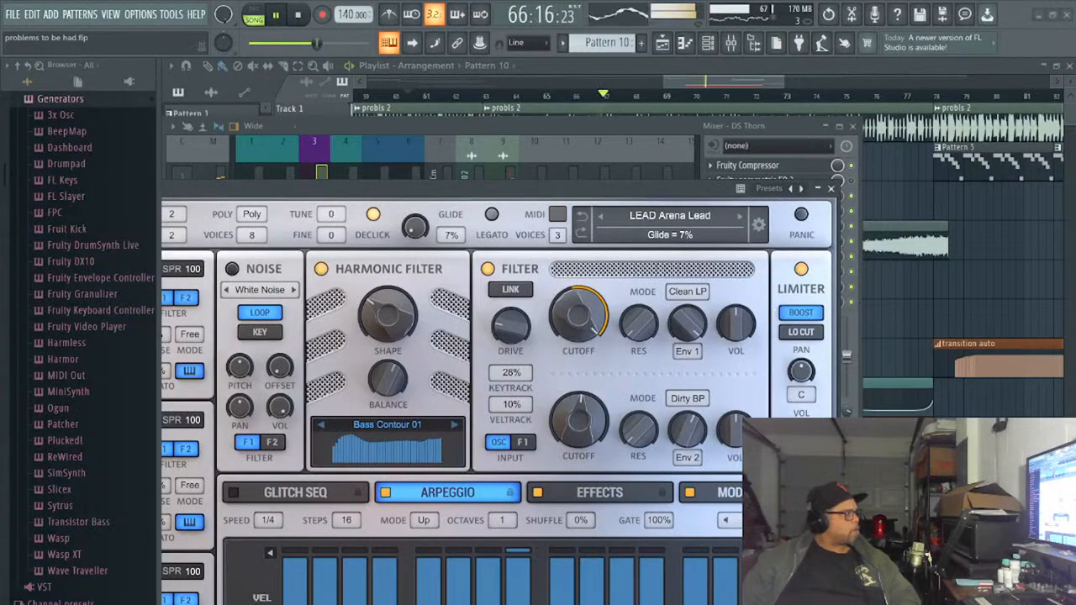
drag(471, 188, 538, 99)
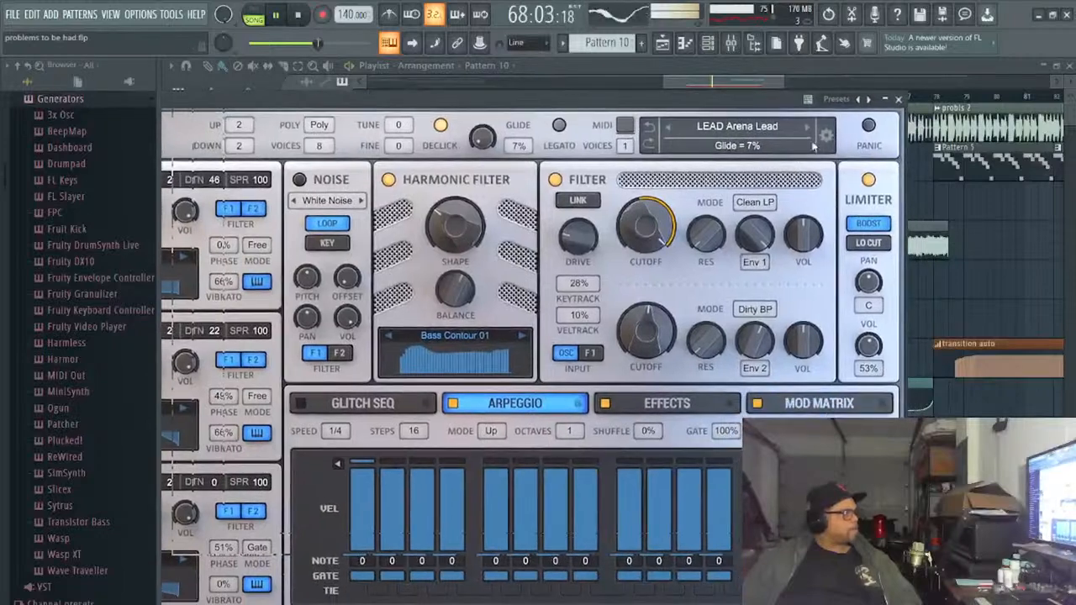
click(807, 127)
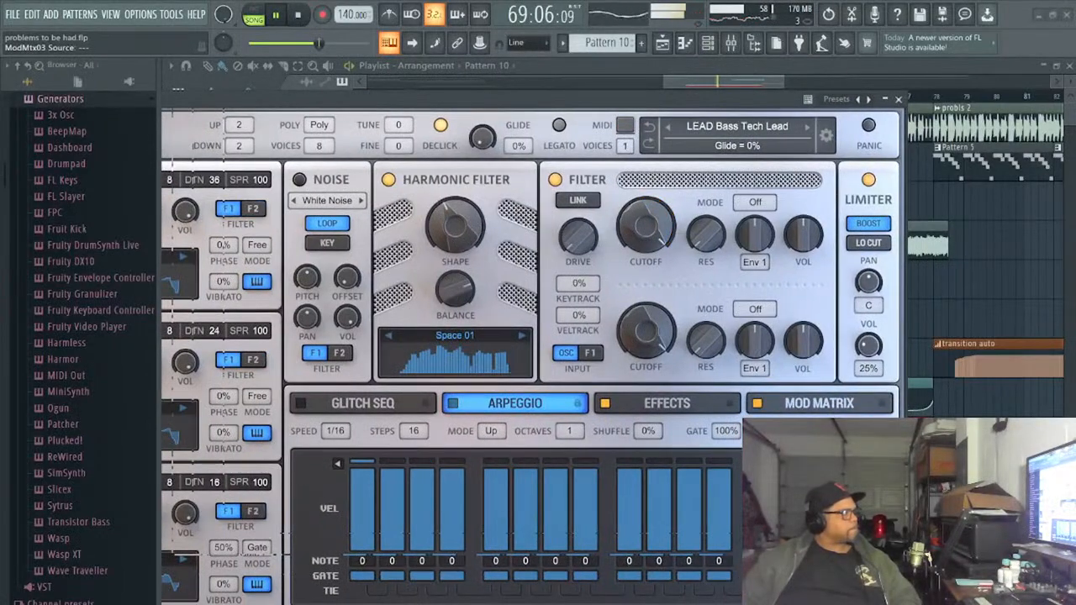
click(807, 127)
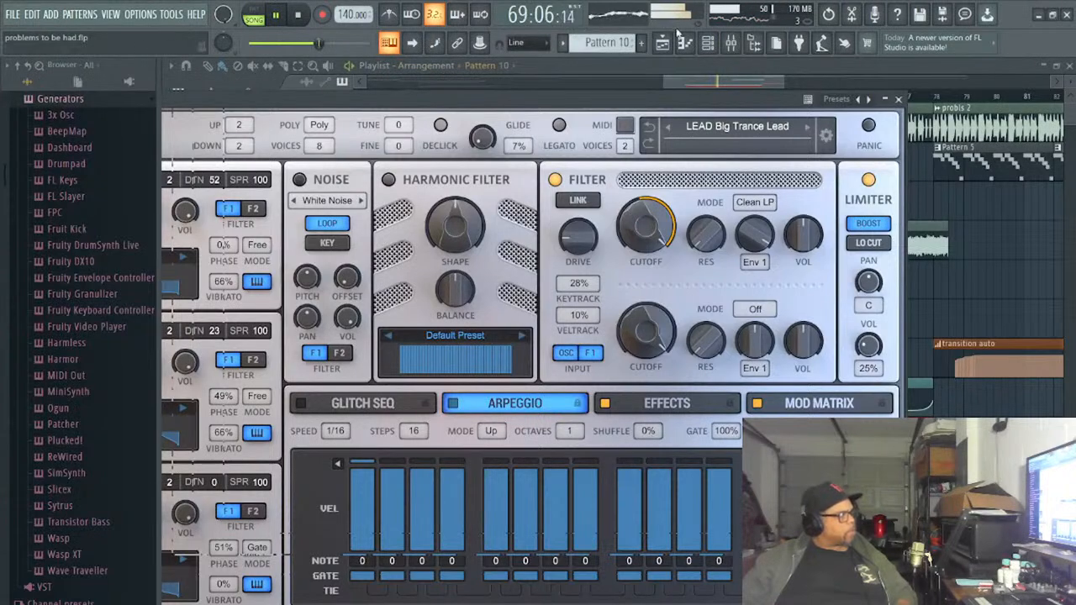
- Play the song briefly from the start, stop it and make Pattern 7 the current pattern
click(708, 44)
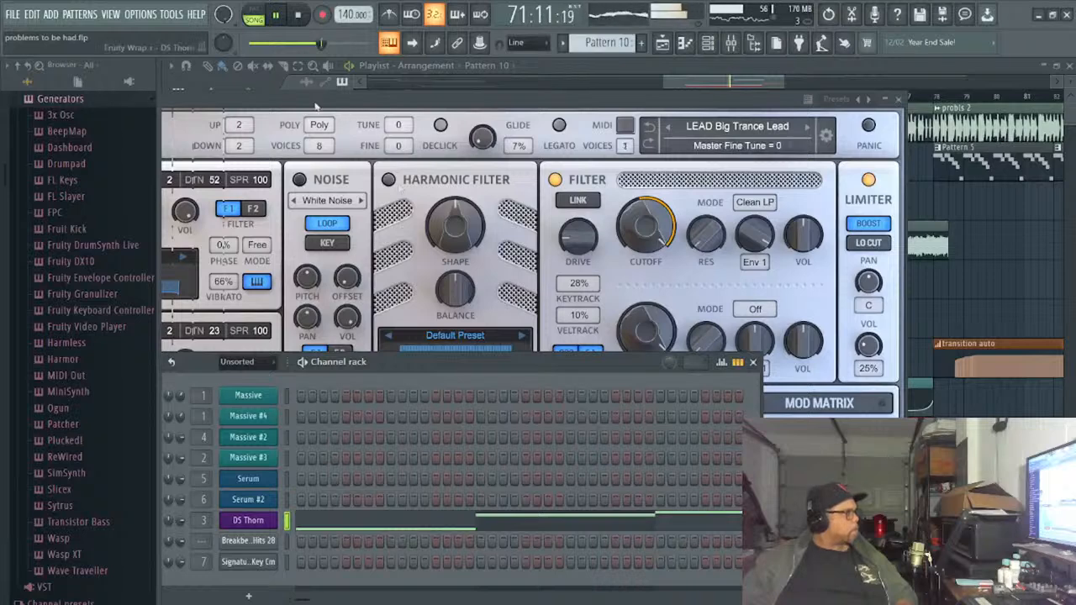
click(304, 13)
click(276, 15)
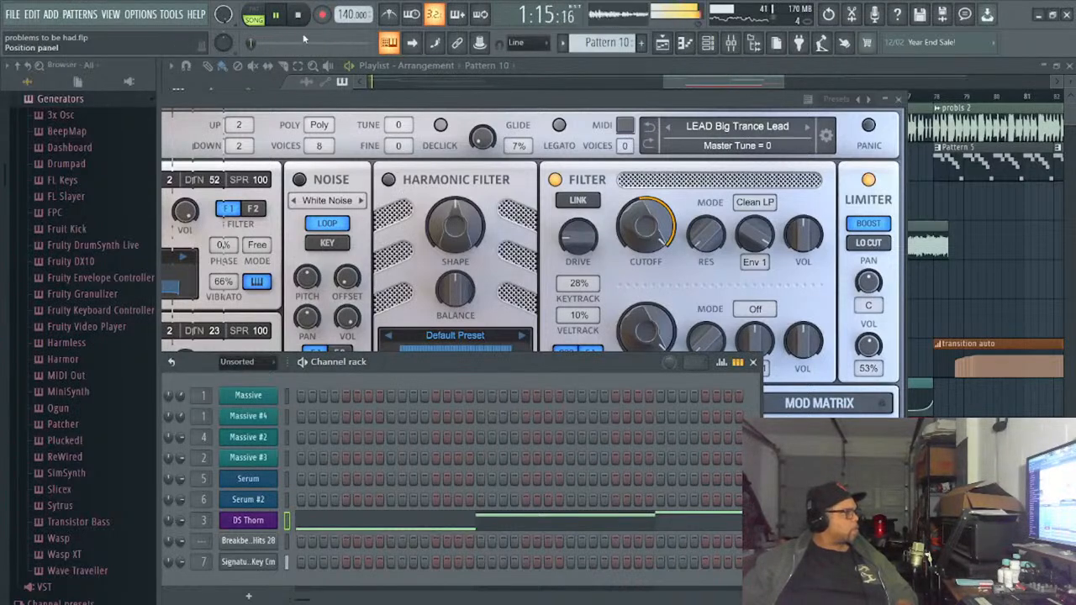
click(297, 16)
scroll(596, 38, down, 1)
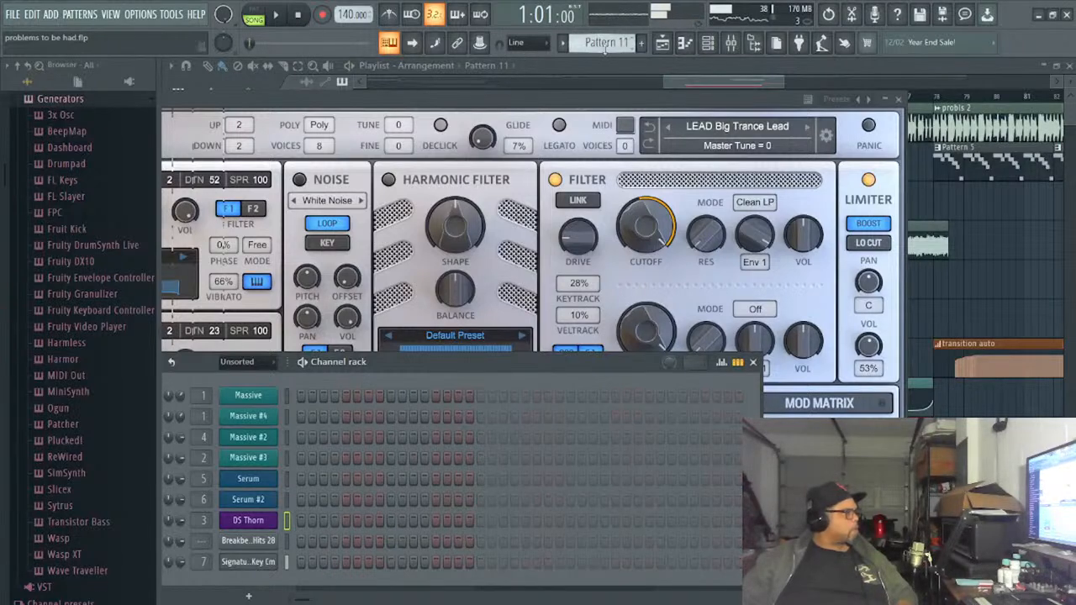
scroll(605, 43, up, 4)
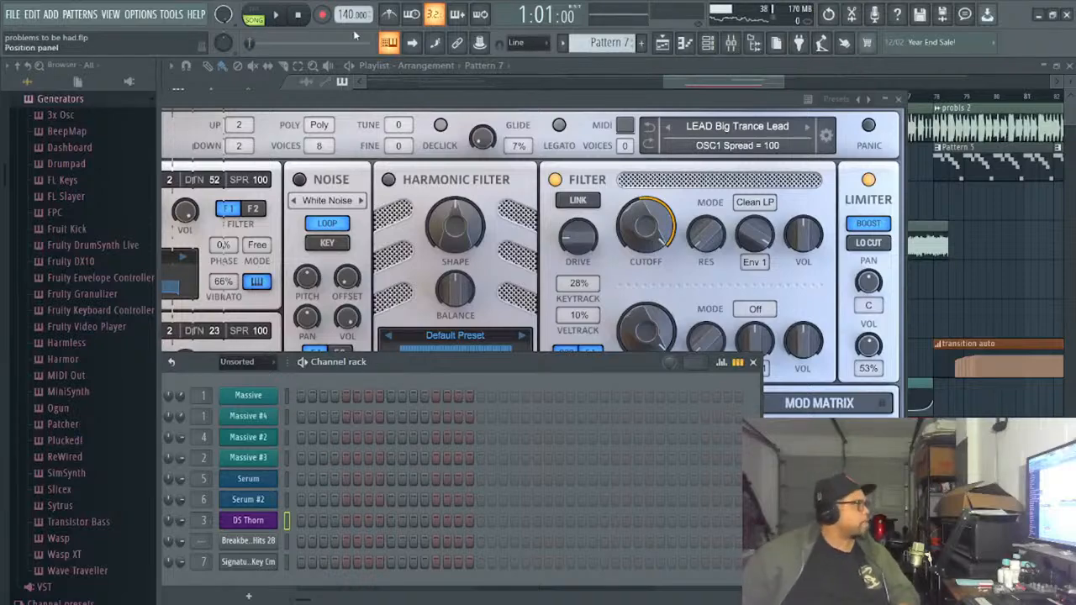
- Clear the synth, EQ and mixer windows off the playlist and set the song position to bar 68
drag(543, 97, 617, 223)
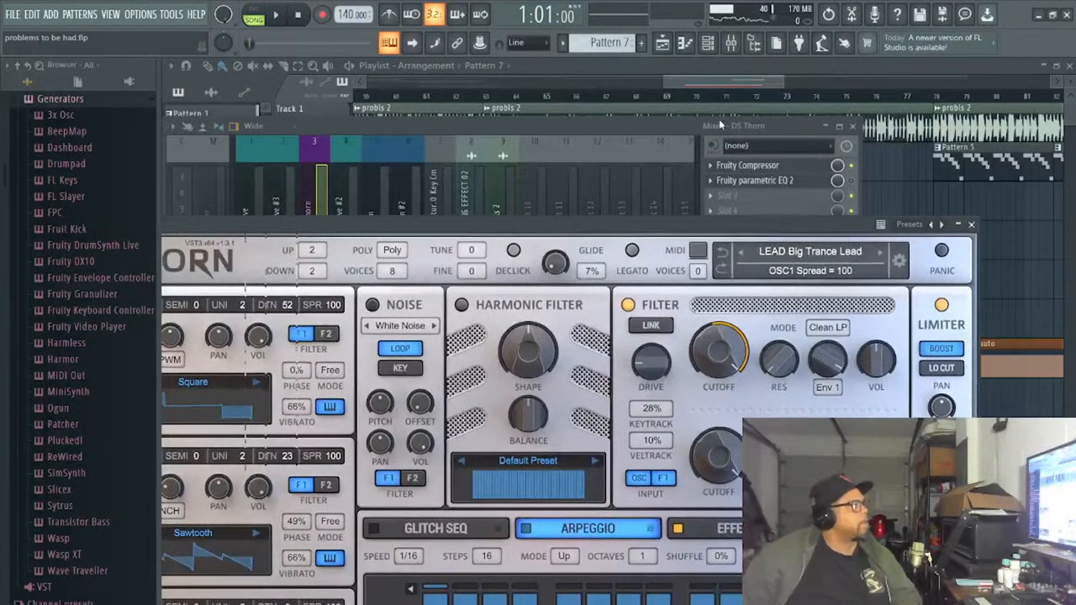
drag(630, 129, 572, 195)
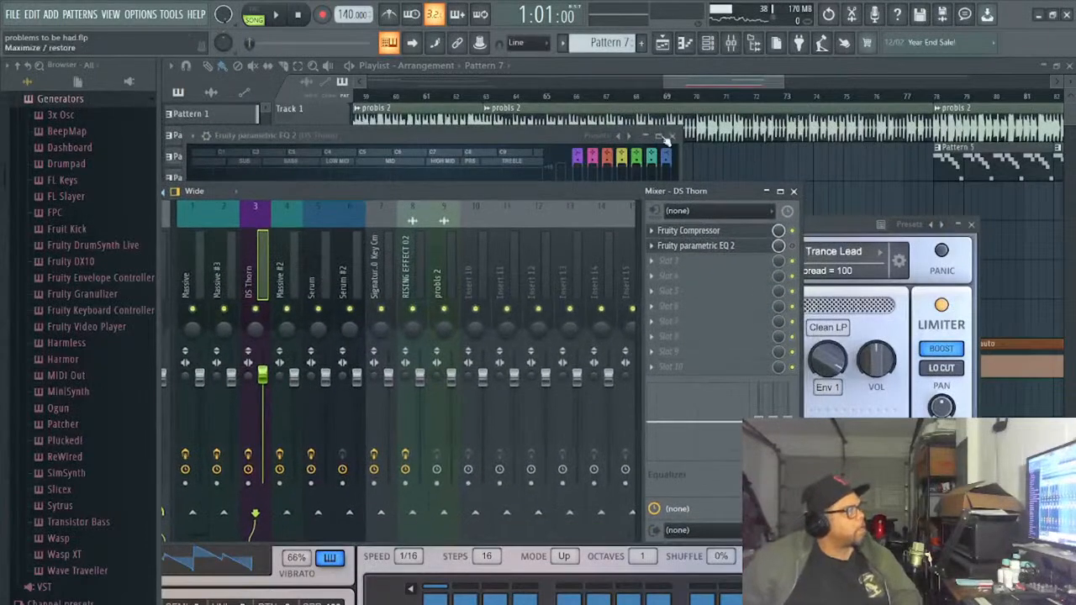
click(640, 96)
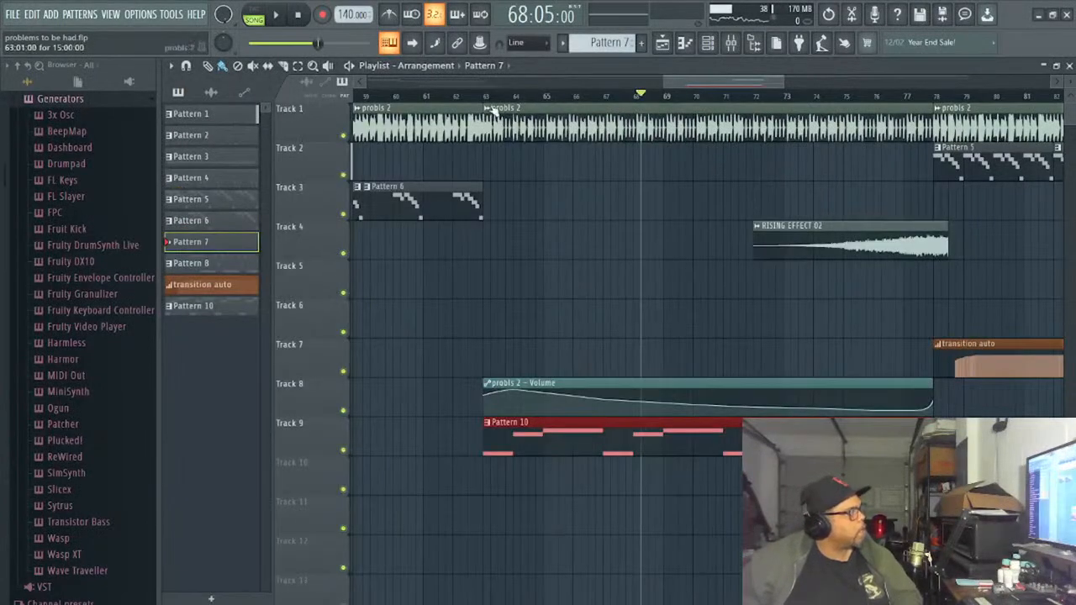
click(464, 102)
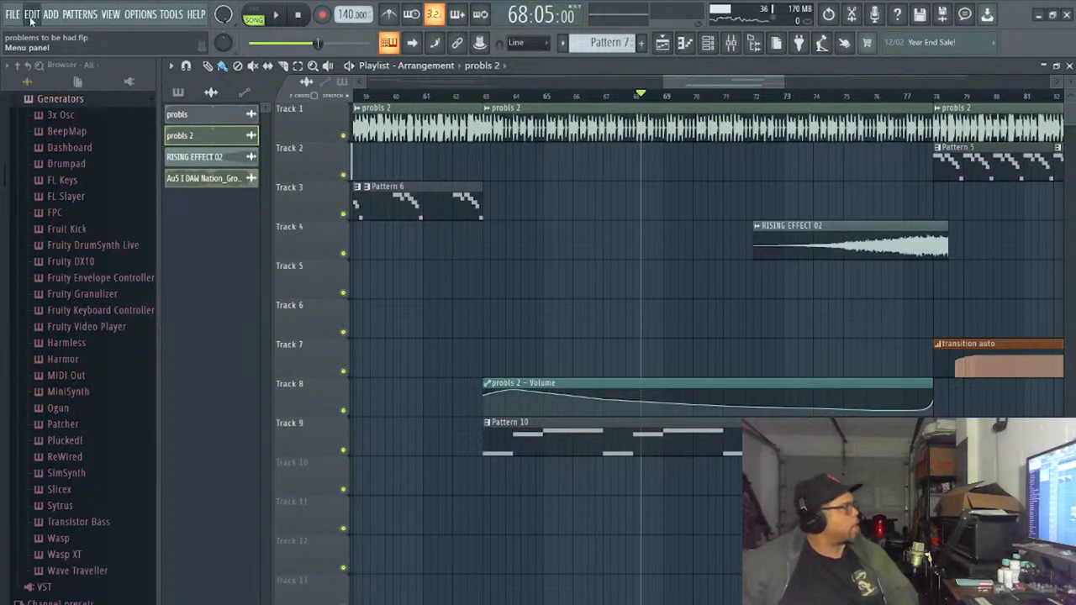
key(ctrl+z)
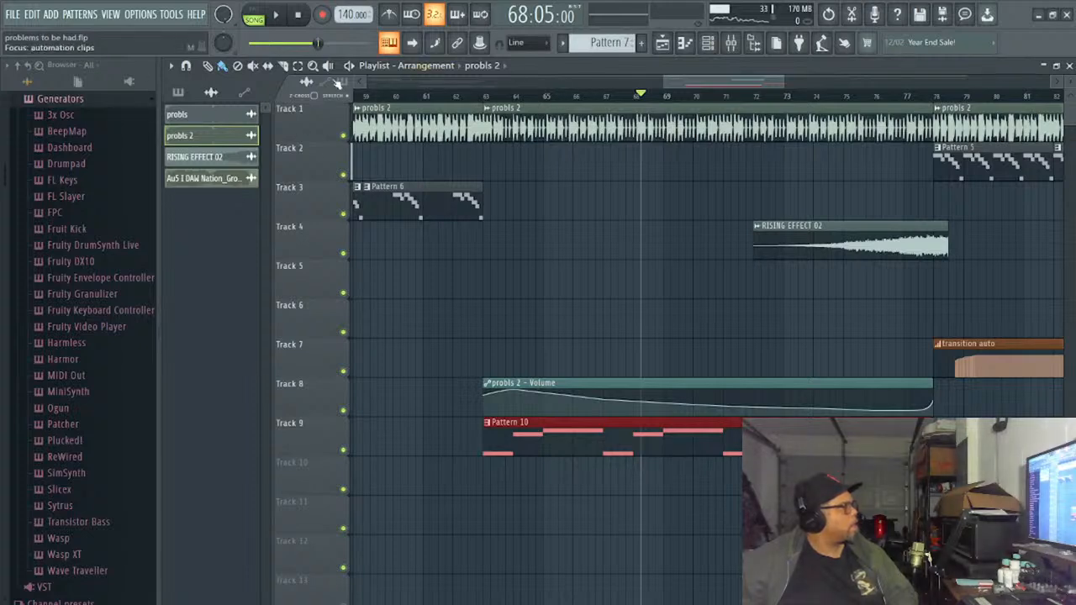
- Play the song from the end of bar 61 to hear the lead-in to Pattern 10
click(449, 96)
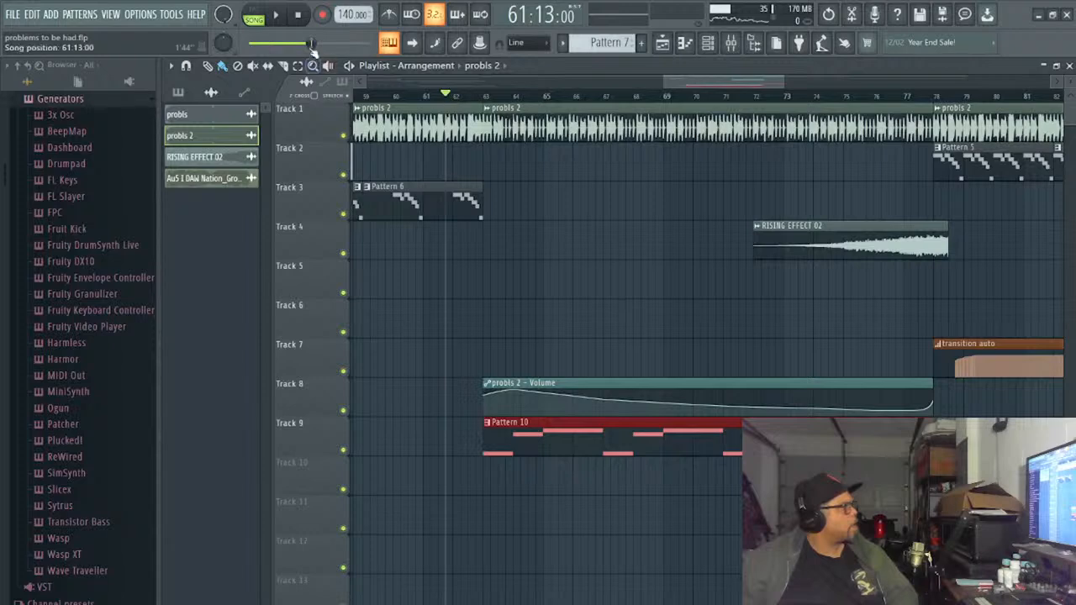
click(281, 16)
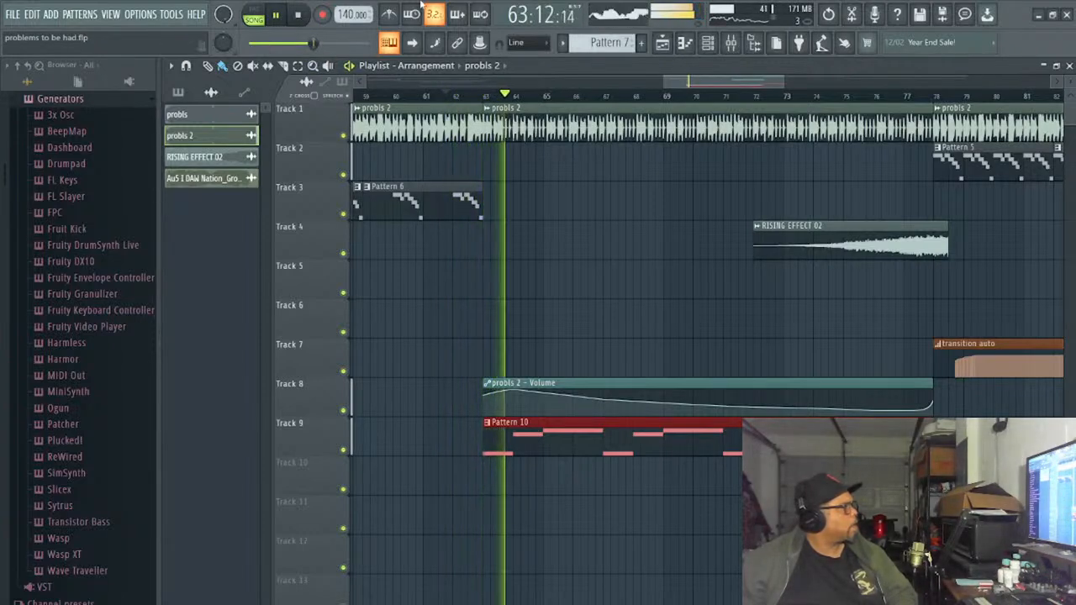
click(34, 21)
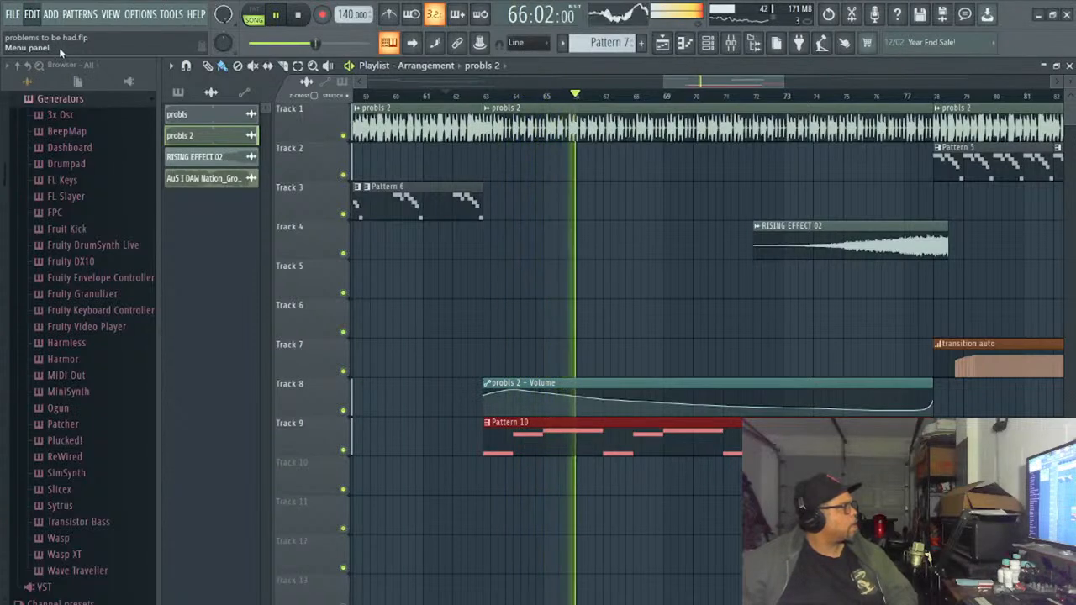
click(61, 51)
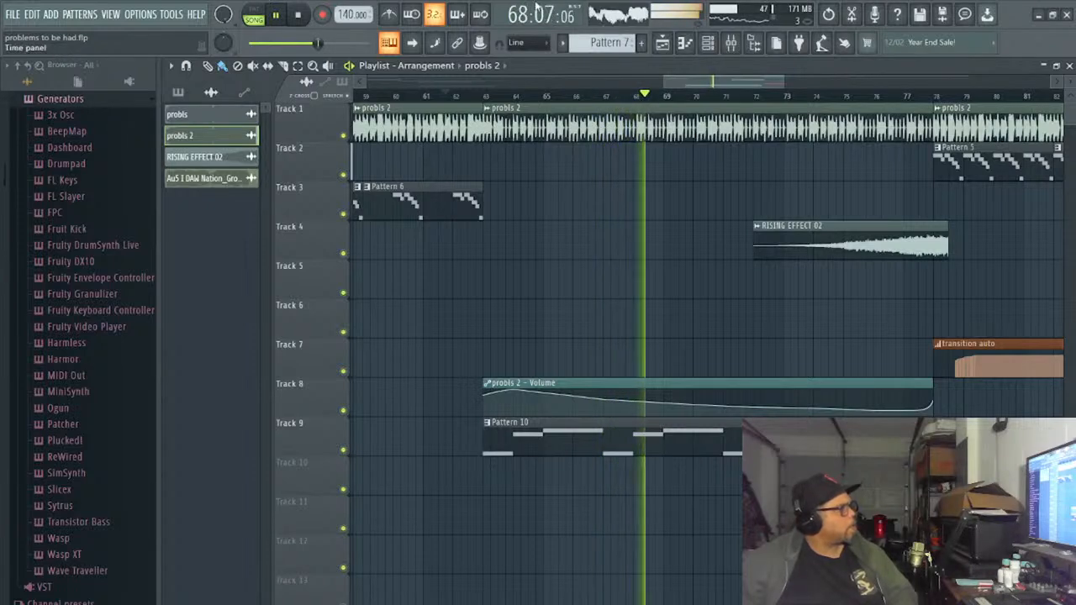
- Lower the Fruity Compressor's gain on the DS Thorn mixer track to -11.9 dB while the song plays
click(685, 42)
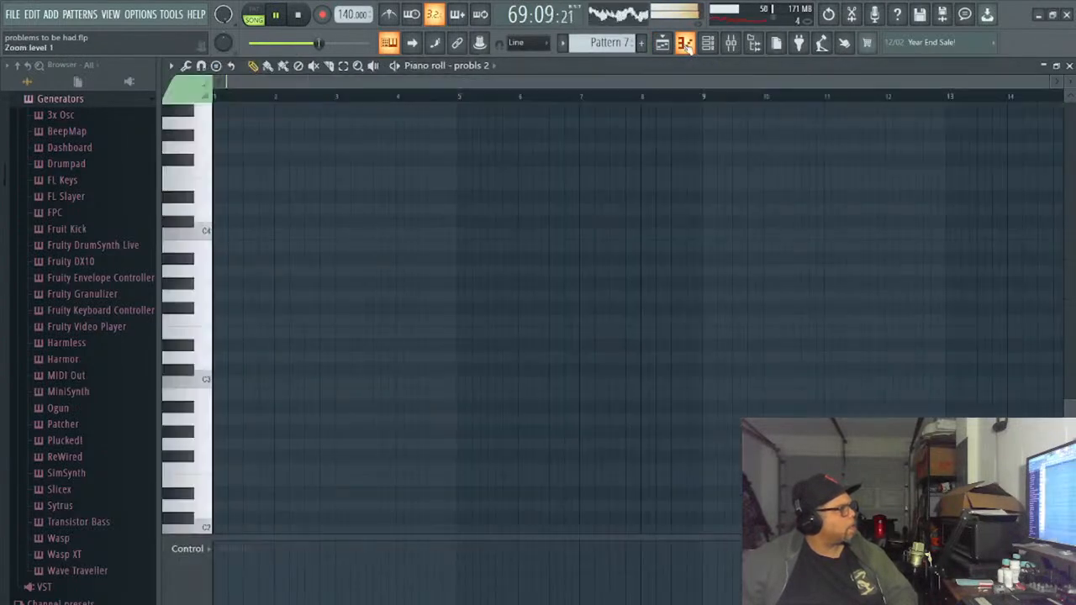
click(685, 42)
click(708, 43)
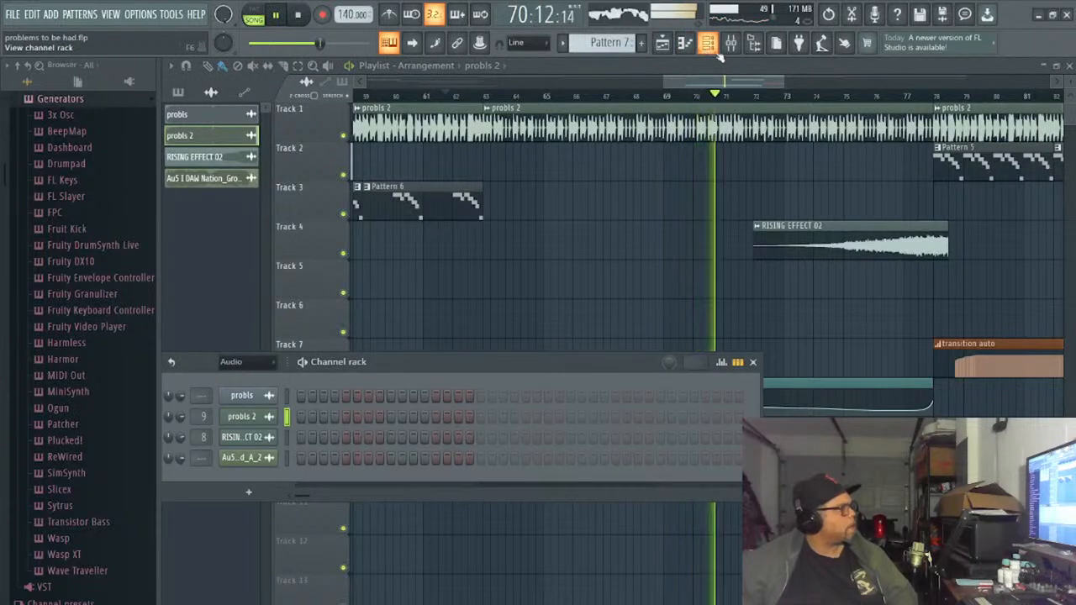
click(730, 43)
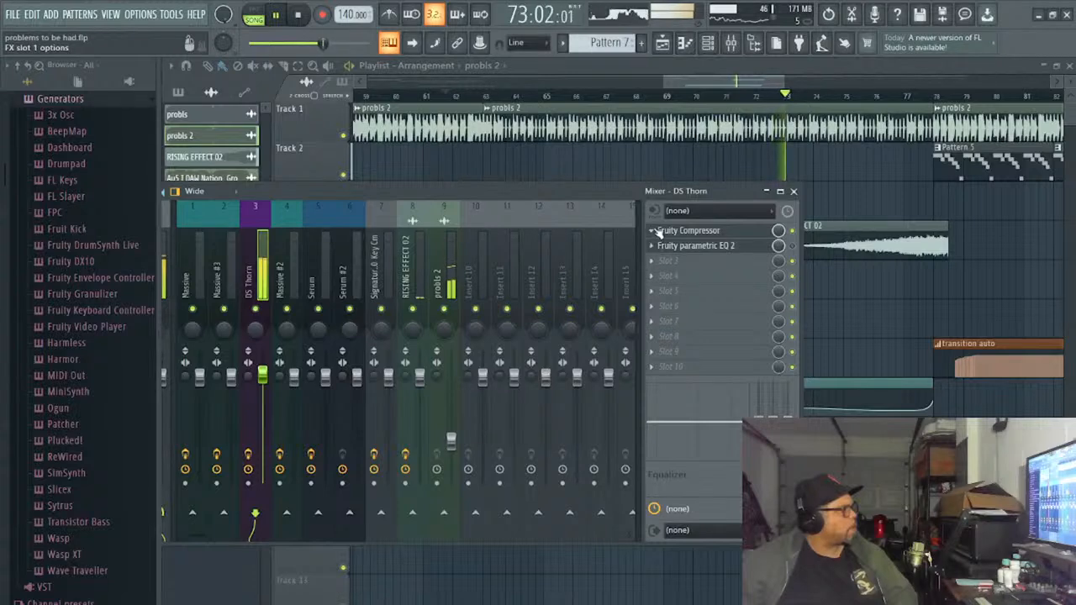
click(734, 233)
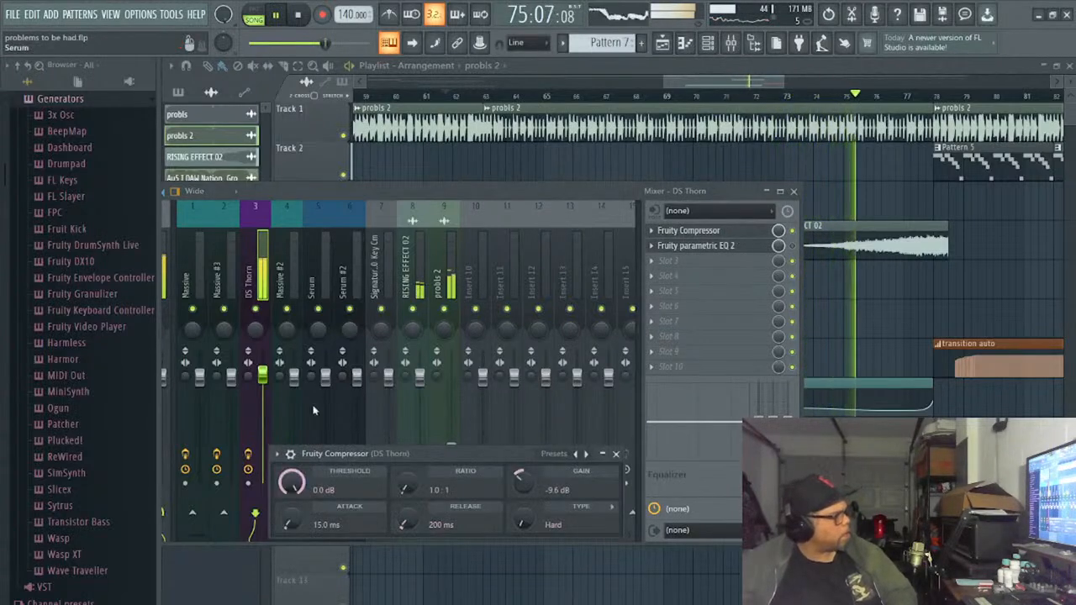
drag(524, 481, 525, 488)
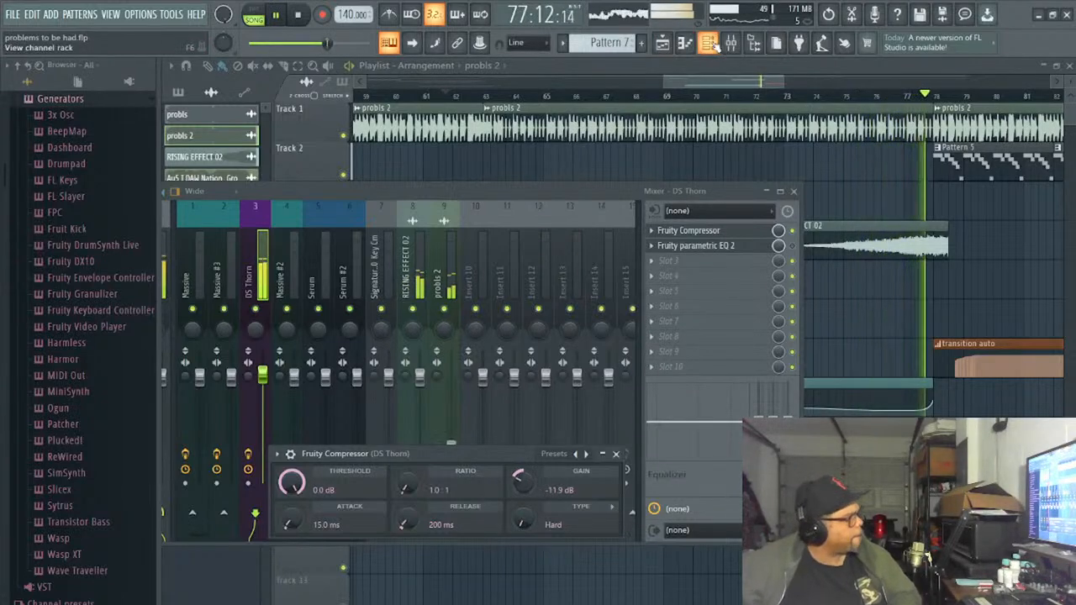
- Show the unsorted channels, open the DS Thorn synth and change its preset to LEAD Clean Stab while auditioning the song
key(F6)
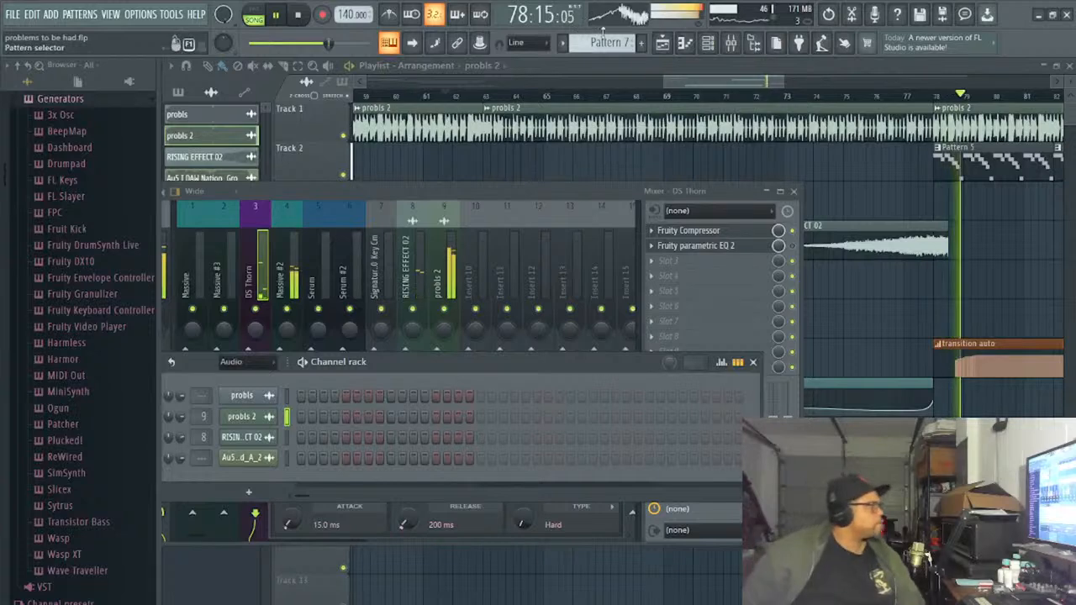
click(299, 16)
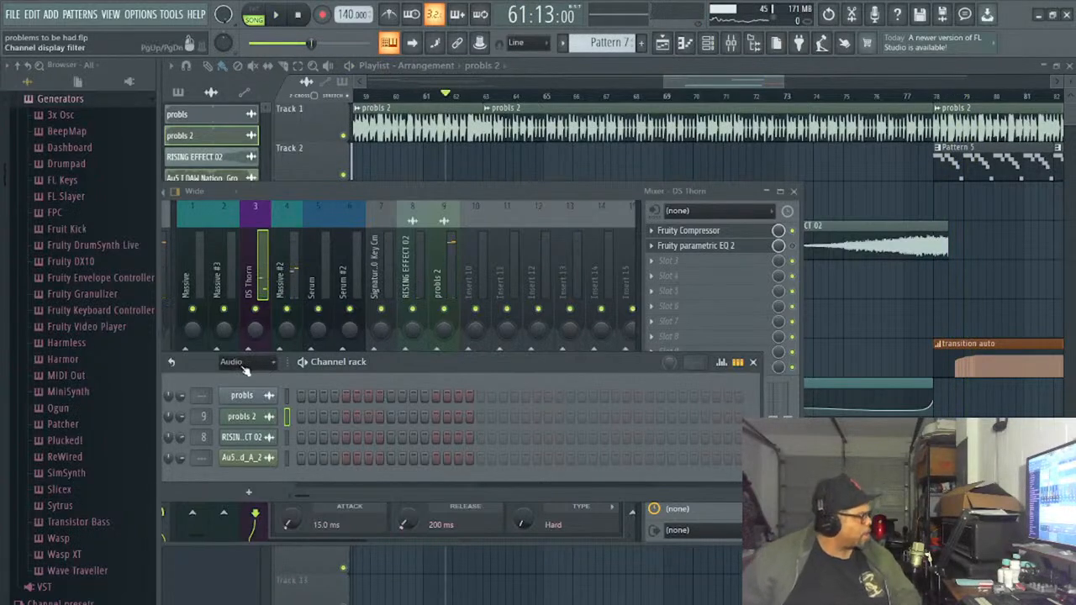
click(255, 422)
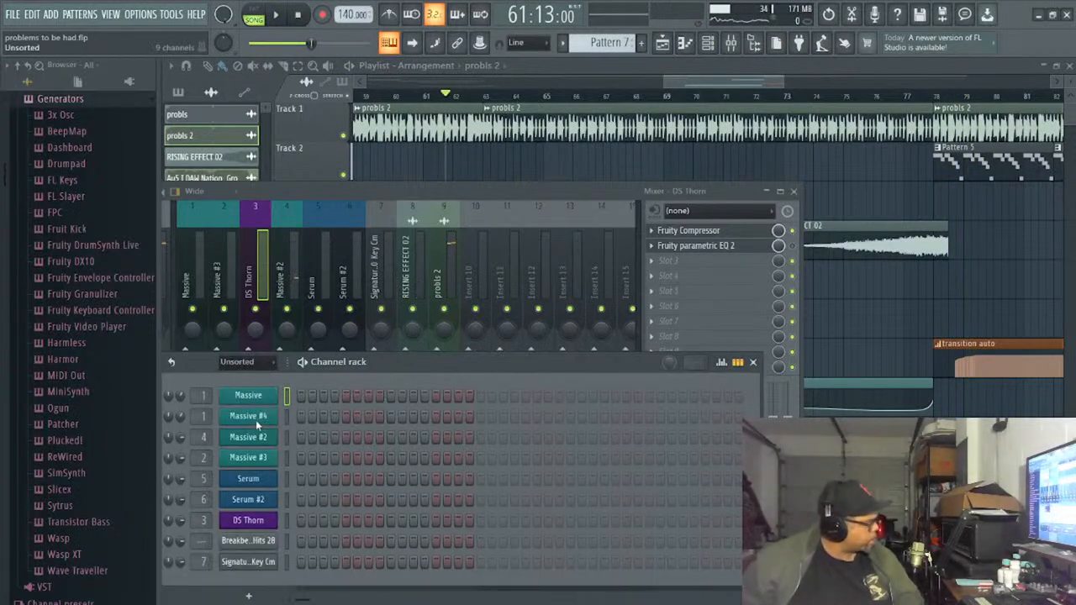
click(262, 522)
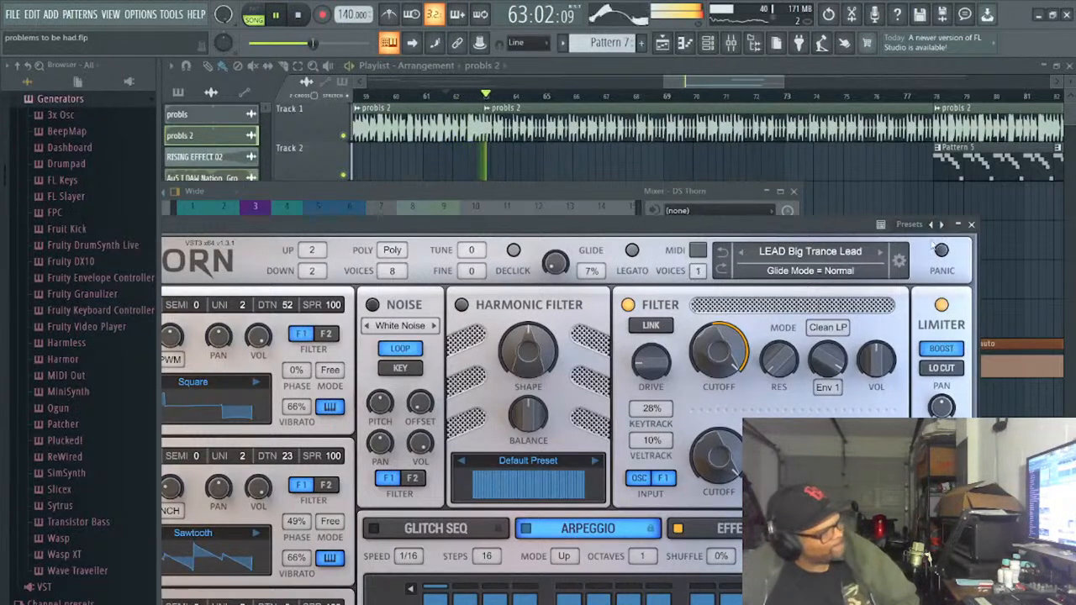
click(880, 252)
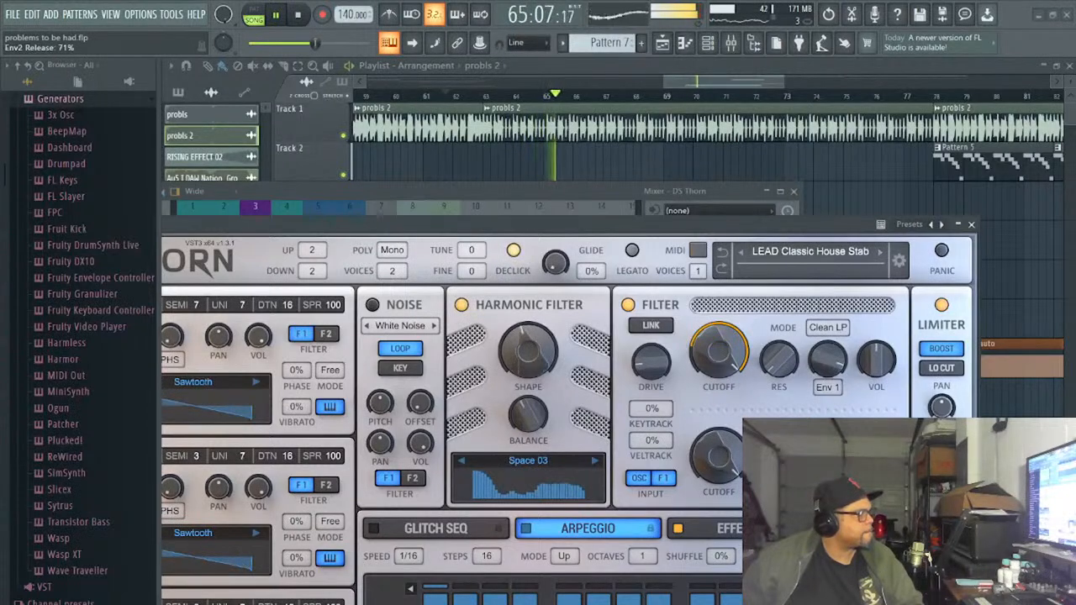
click(880, 251)
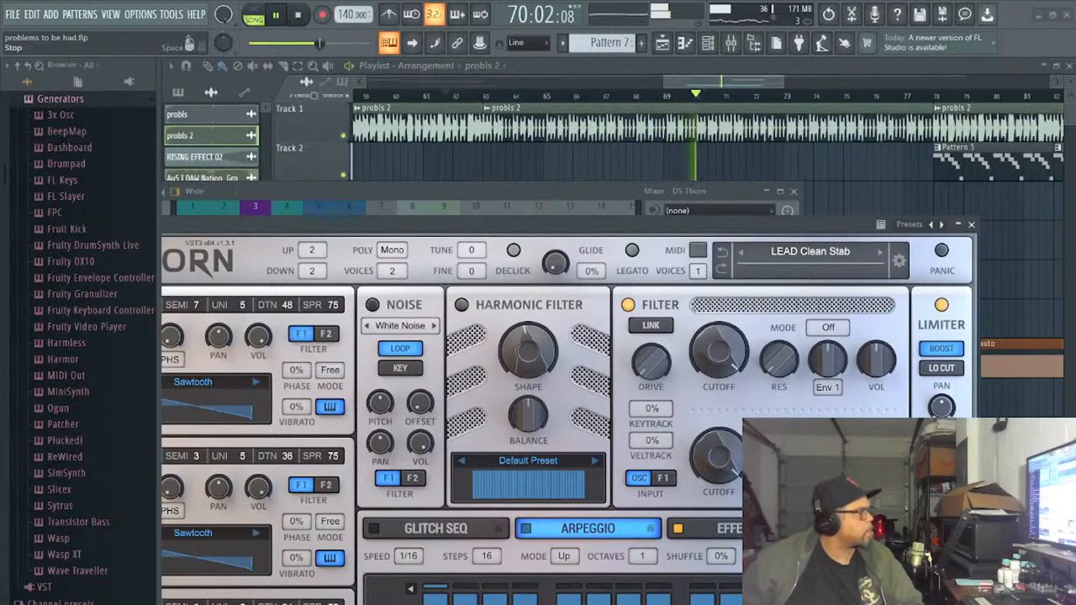
click(298, 16)
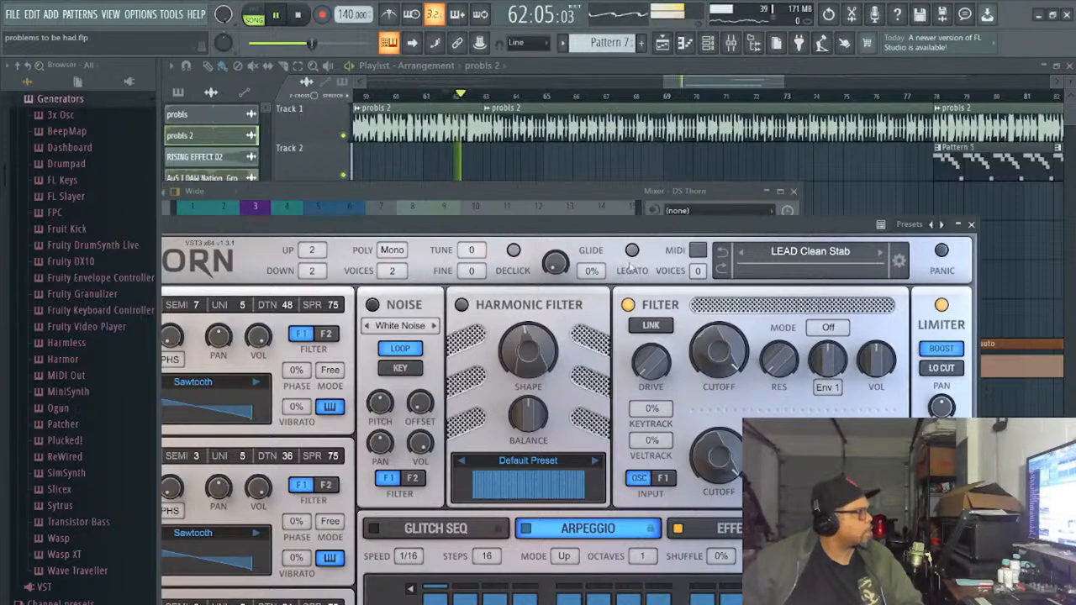
- Set the DS Thorn track's Fruity Compressor gain to -4.2 dB and minimize the mixer
drag(670, 232, 576, 398)
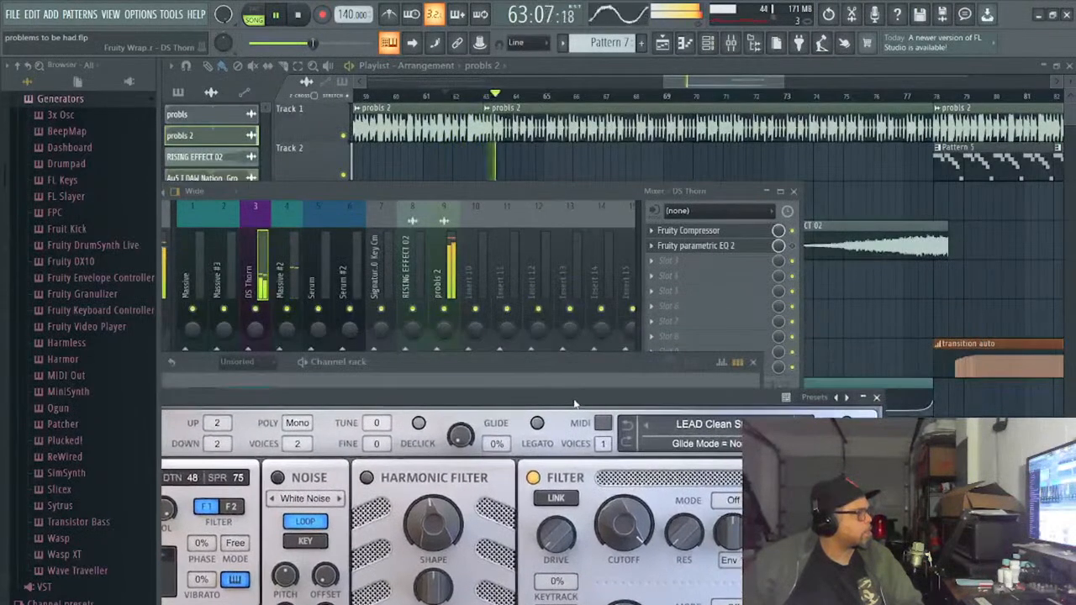
drag(507, 189, 506, 159)
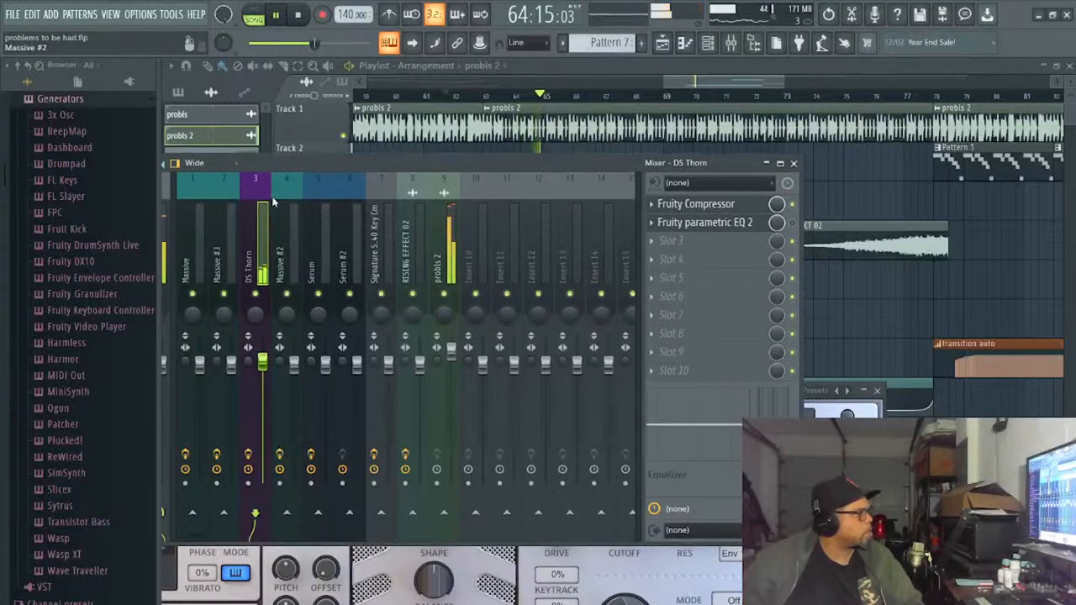
click(714, 205)
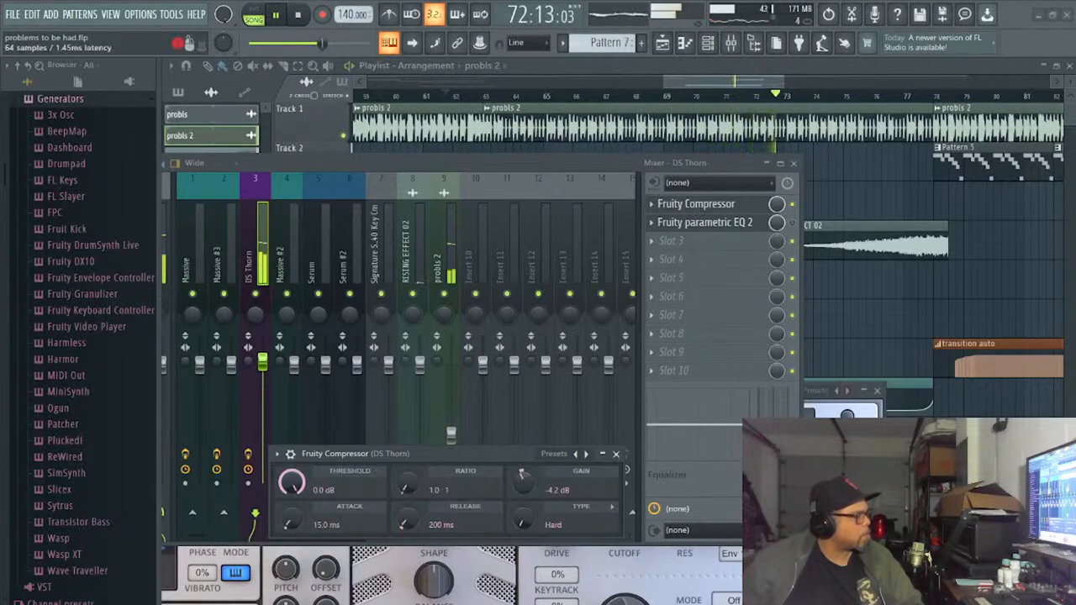
click(767, 163)
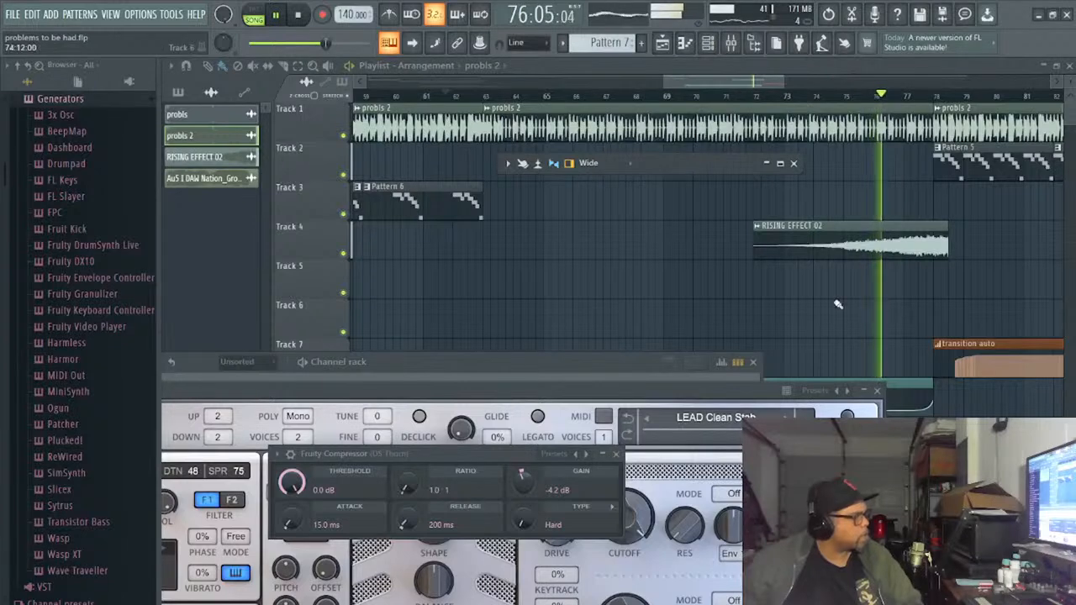
- Stop the song, switch playback to pattern mode and make Pattern 10 the current pattern
click(296, 14)
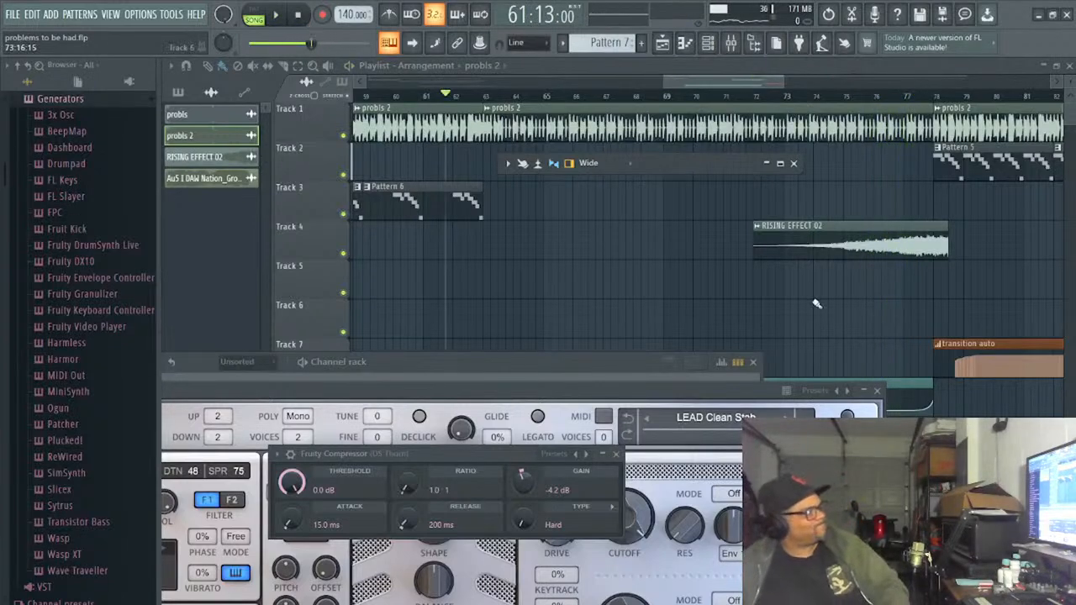
click(253, 14)
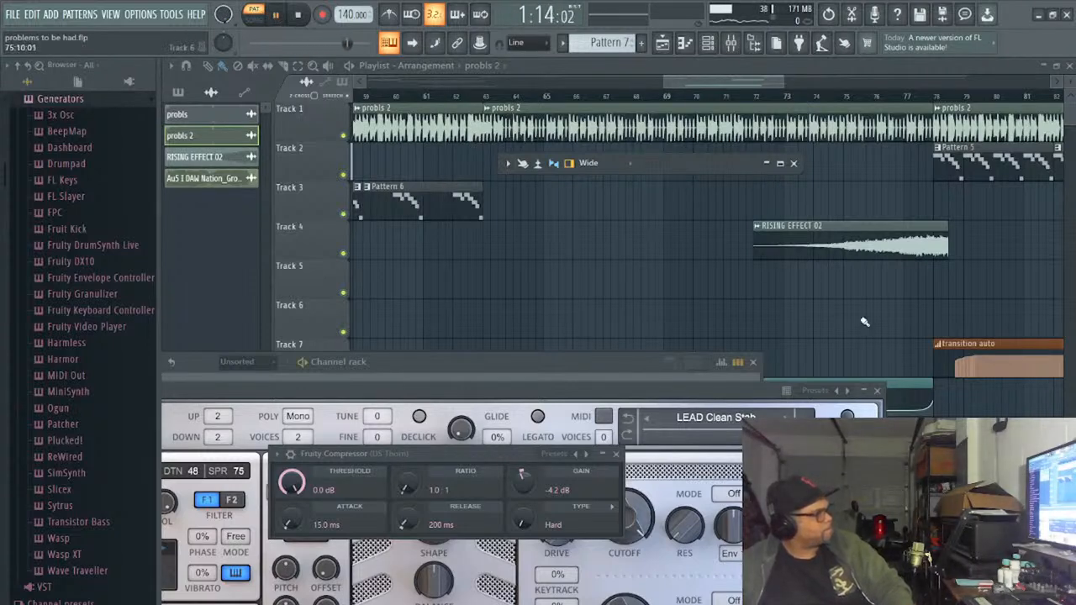
drag(600, 38, 619, 54)
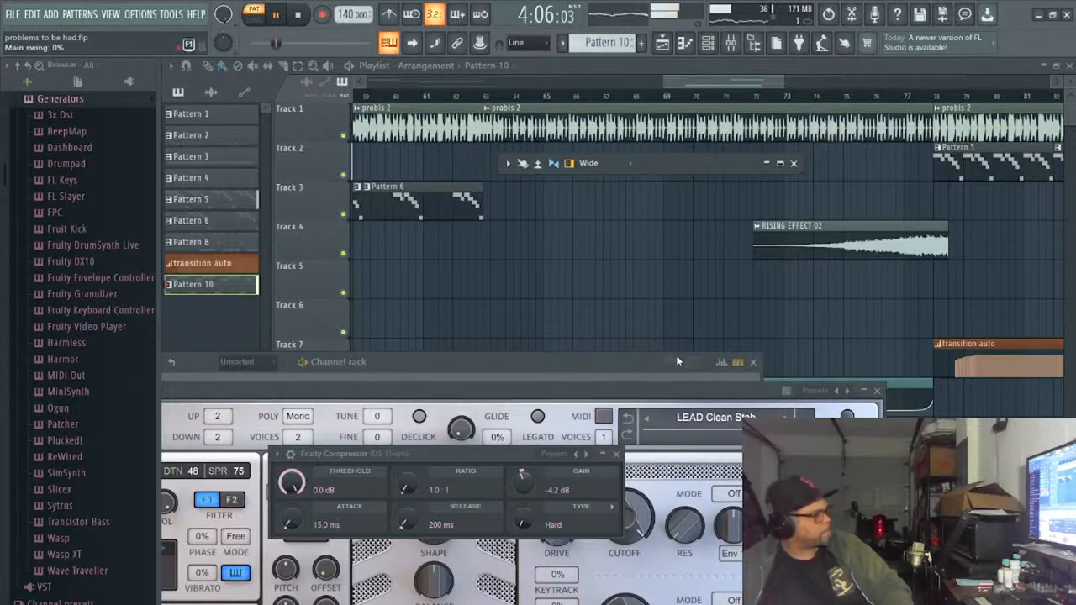
click(754, 46)
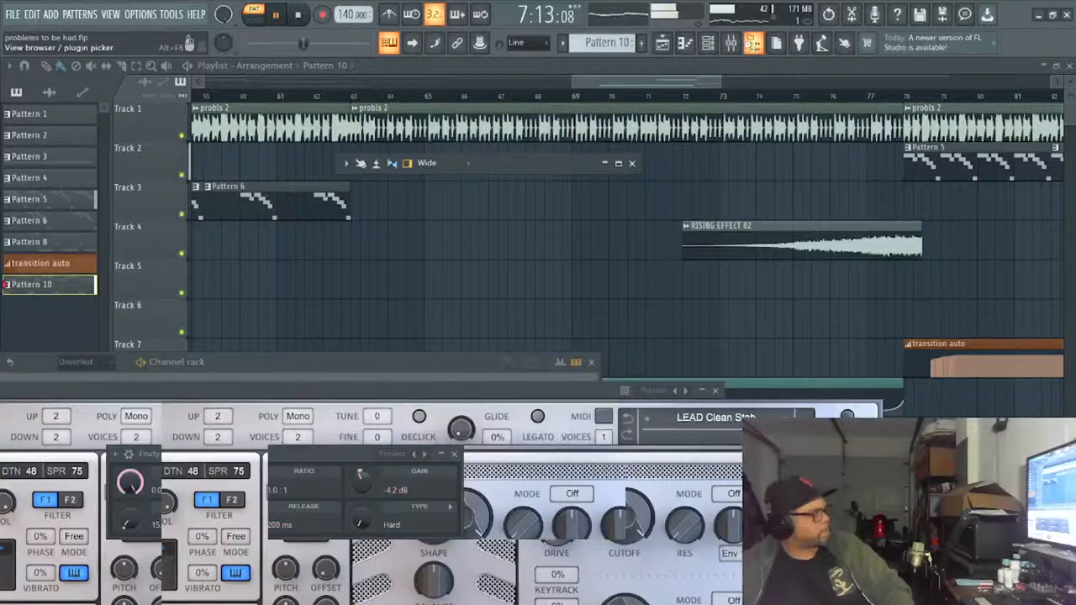
click(753, 47)
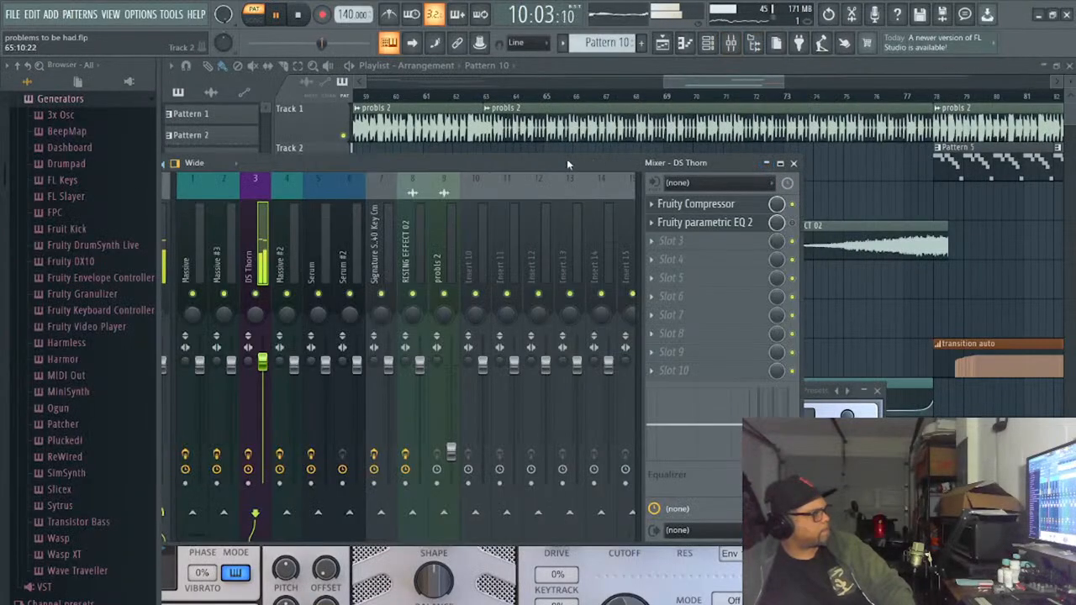
- Move the mixer clear, turn on the bypassed Fruity parametric EQ 2 on the DS Thorn track and open its window
drag(567, 164, 655, 143)
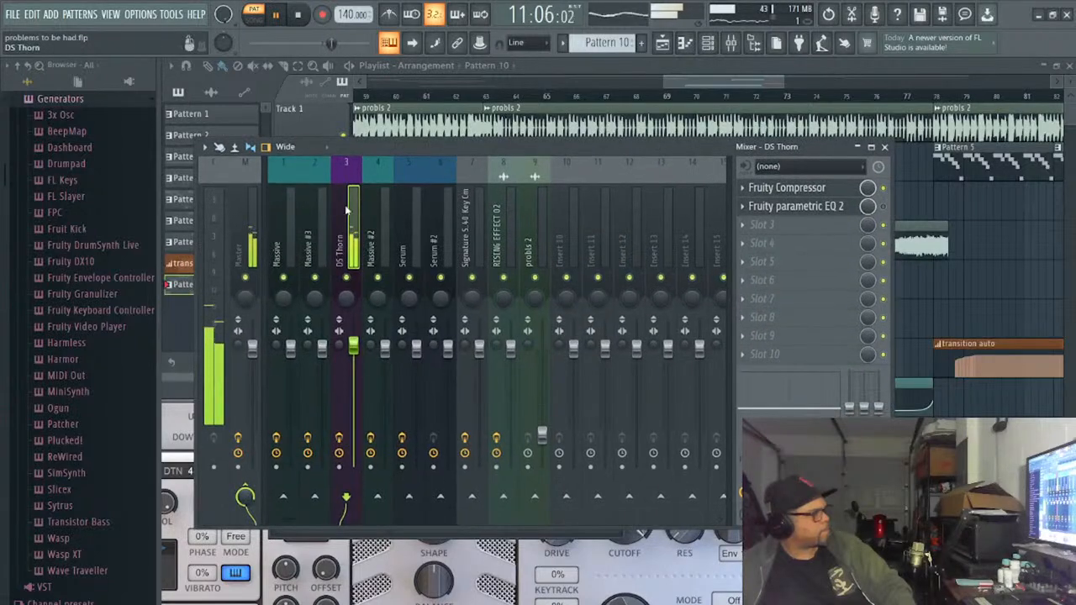
click(837, 212)
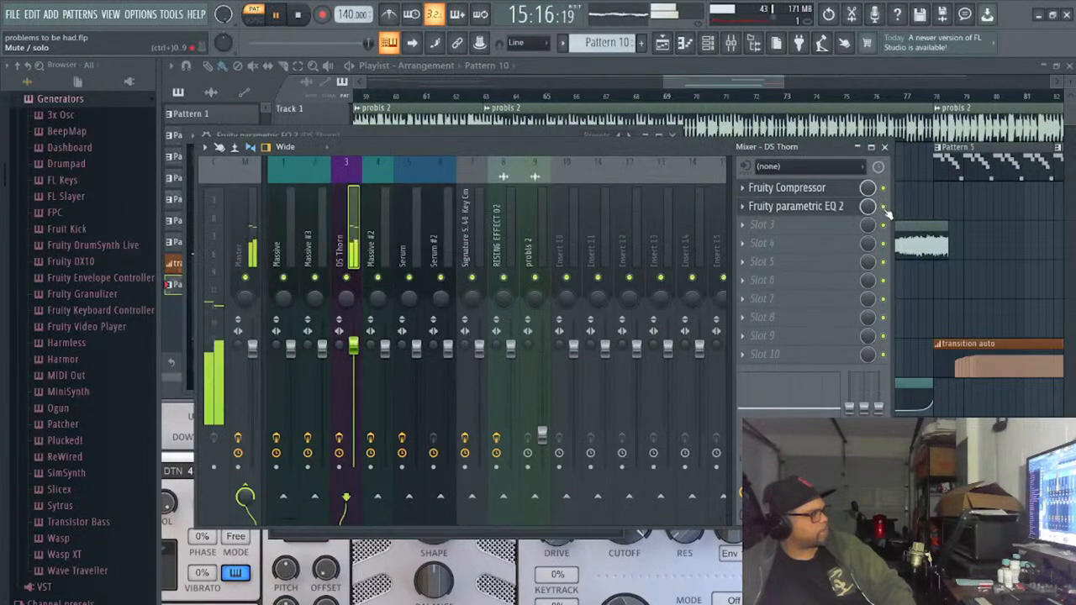
click(836, 210)
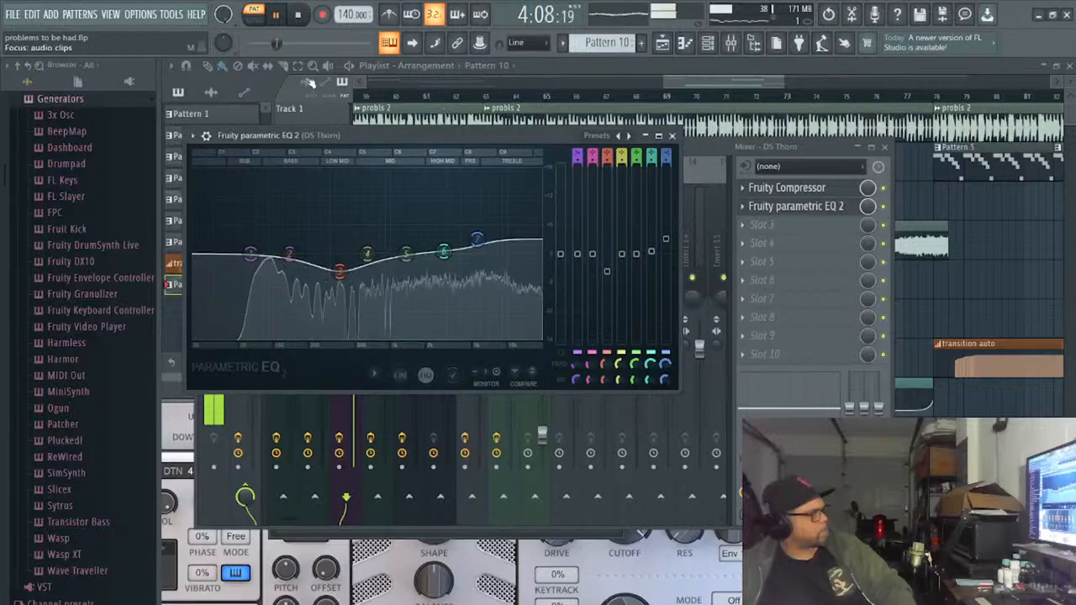
- Switch playback back to song mode and play the arrangement from bar 62
click(254, 18)
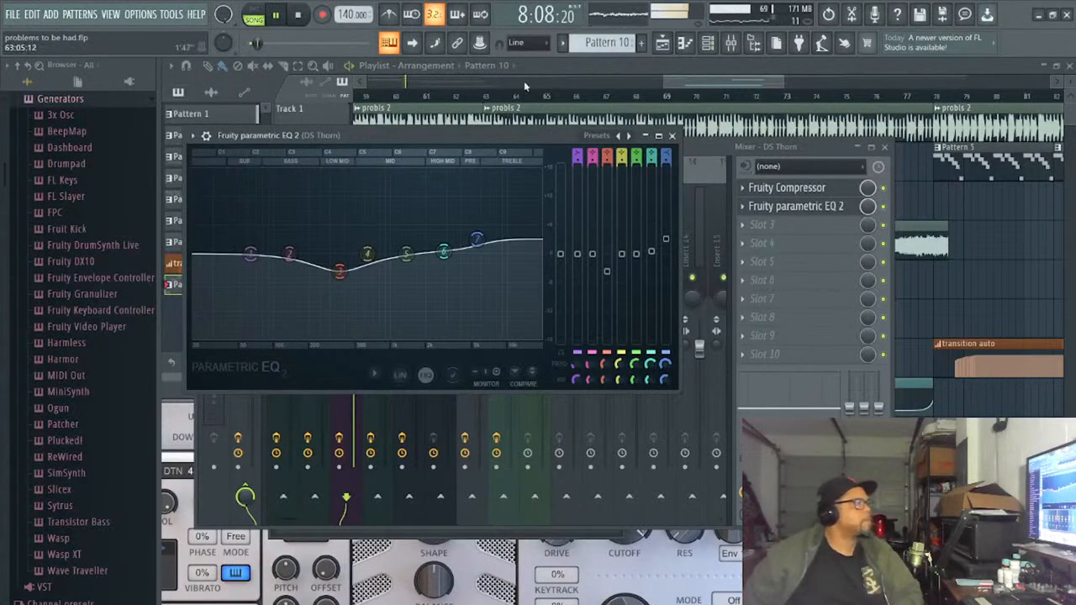
click(639, 99)
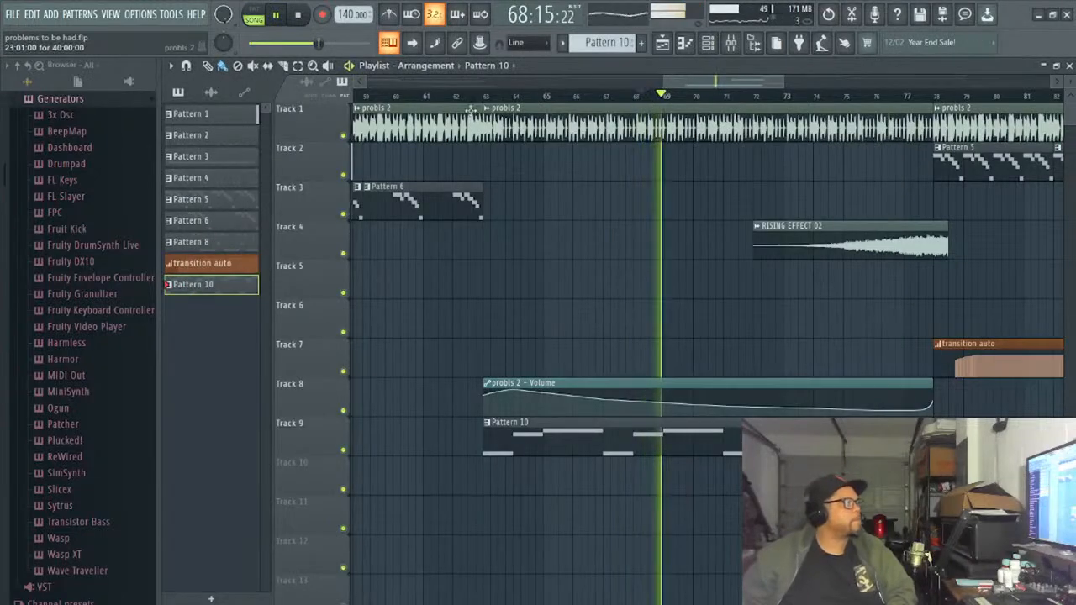
click(469, 96)
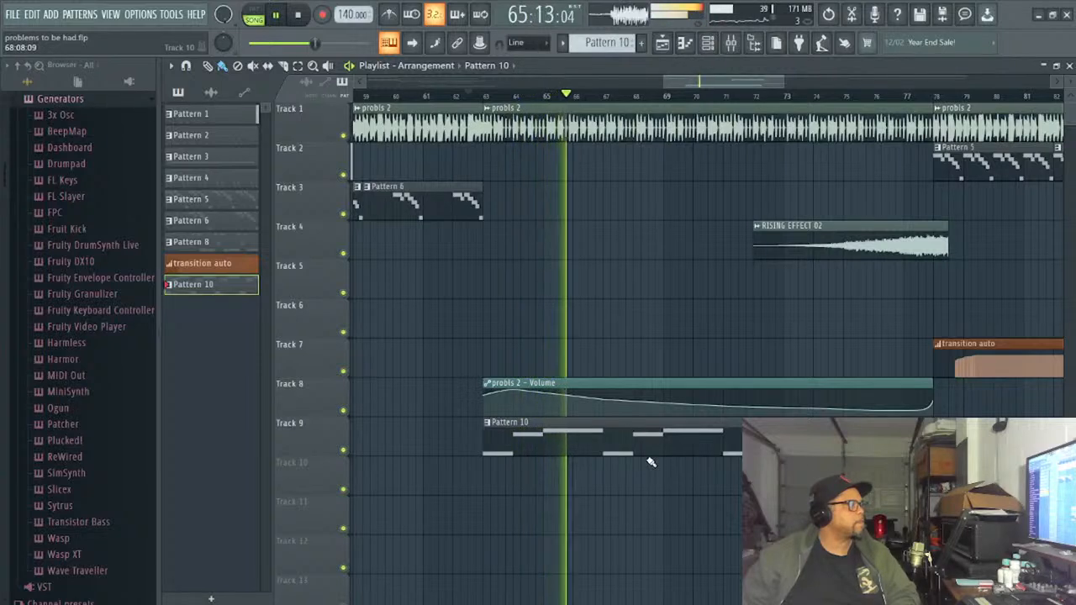
- Transpose all the DS Thorn notes in Pattern 10 up one octave and stop playback
double_click(563, 447)
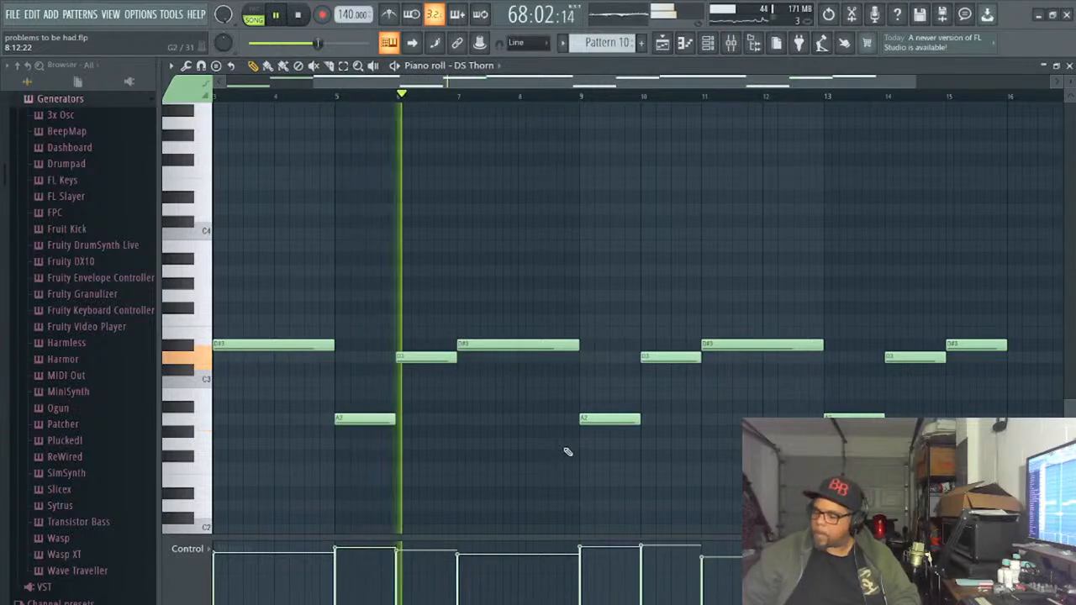
key(ctrl+a)
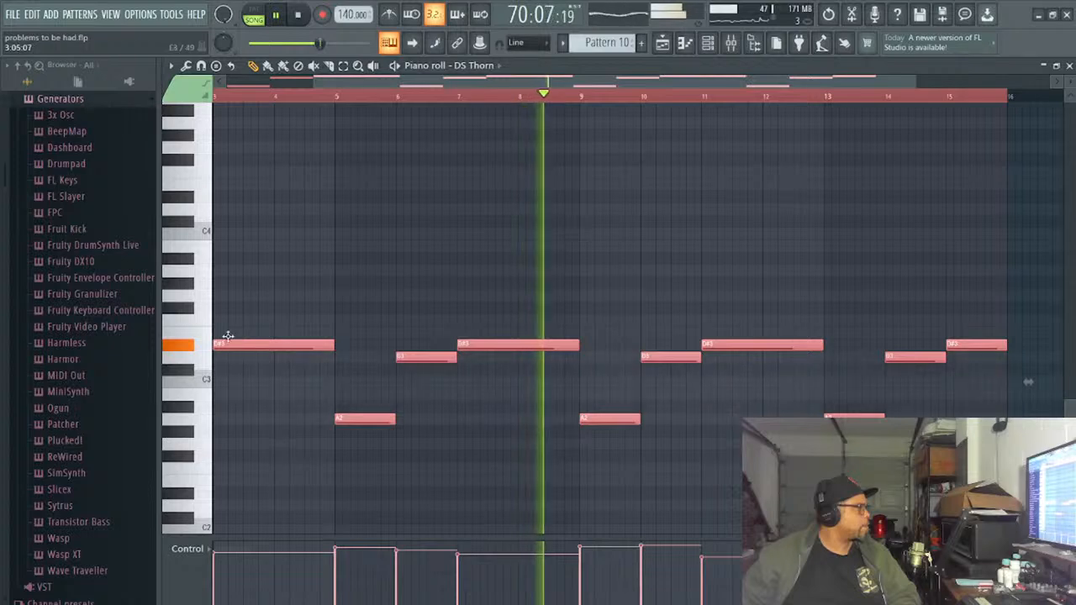
drag(227, 341, 215, 187)
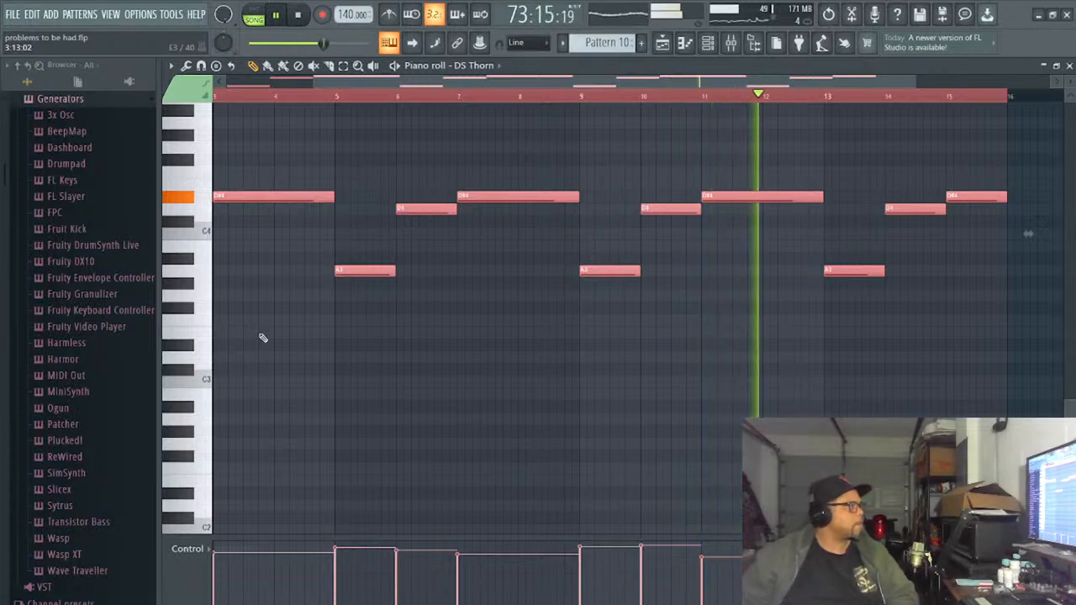
click(297, 15)
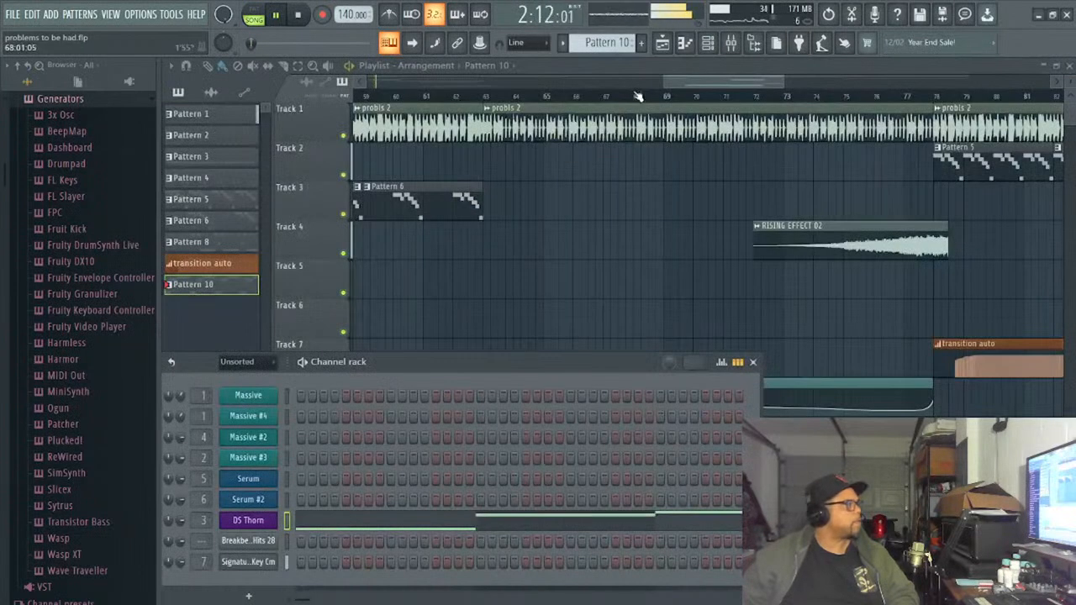
- Play the song from bar 62 and lower the Fruity Compressor gain on the DS Thorn mixer track to -10.4 dB
click(460, 90)
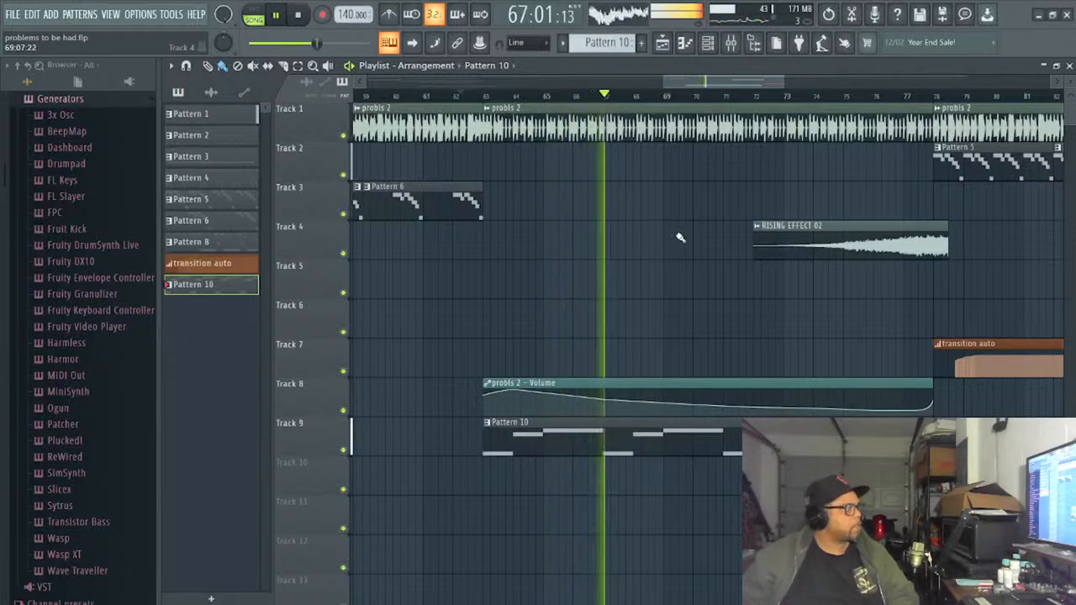
click(730, 42)
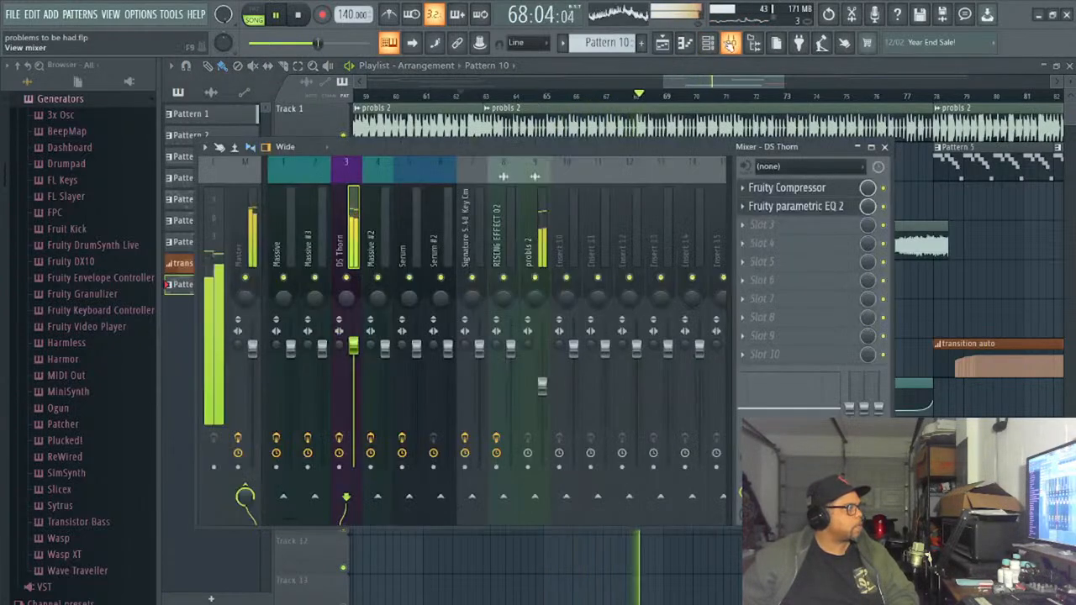
click(790, 188)
drag(517, 477, 516, 495)
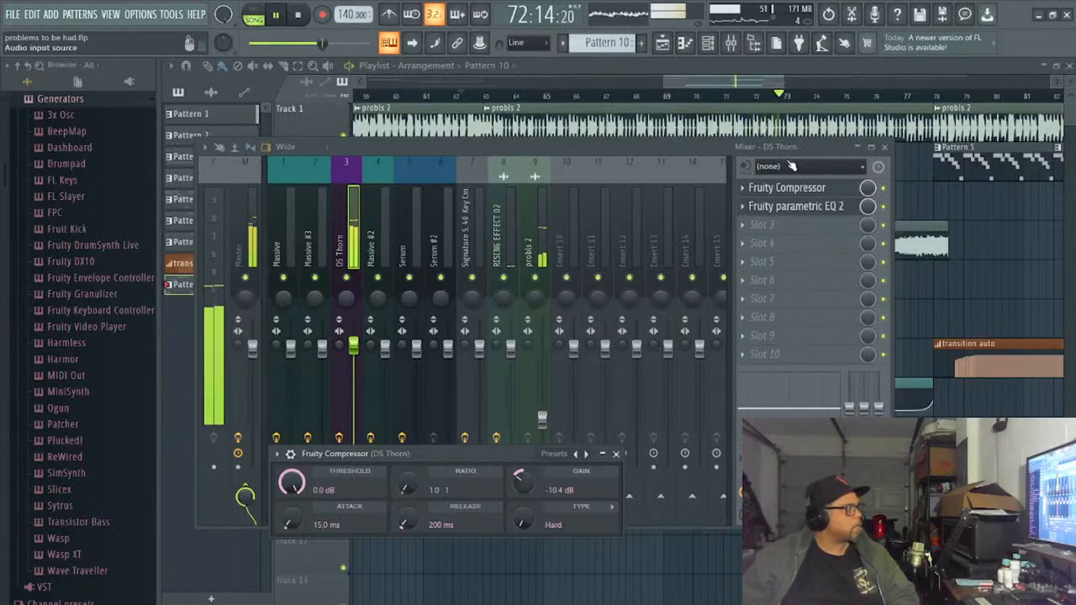
- Audition DS Thorn's lead presets in song and pattern playback and settle on LEAD Euro SynLead
click(708, 42)
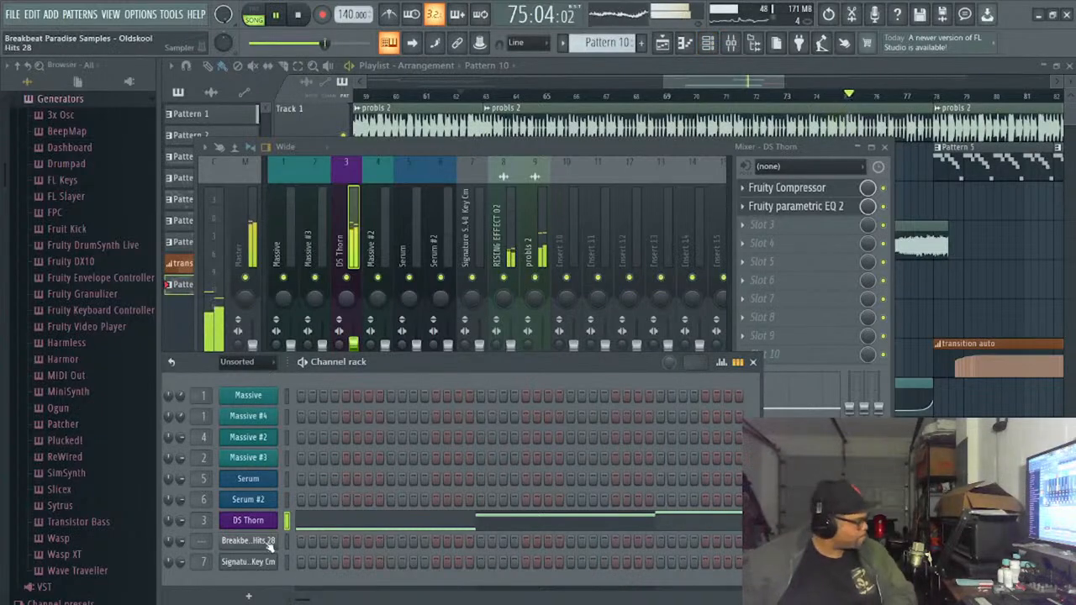
click(263, 524)
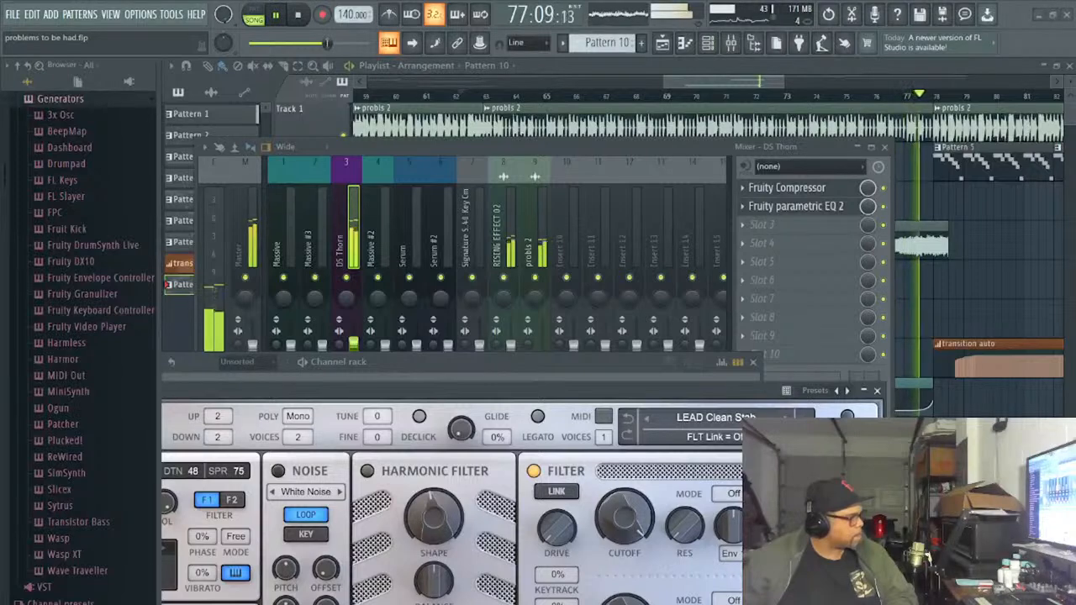
click(786, 419)
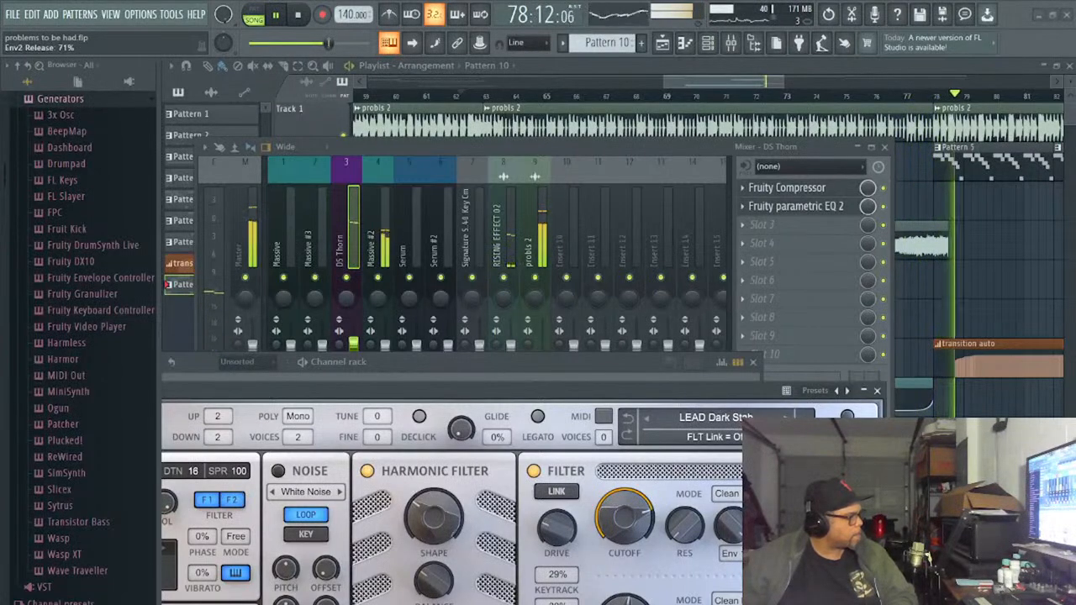
click(298, 15)
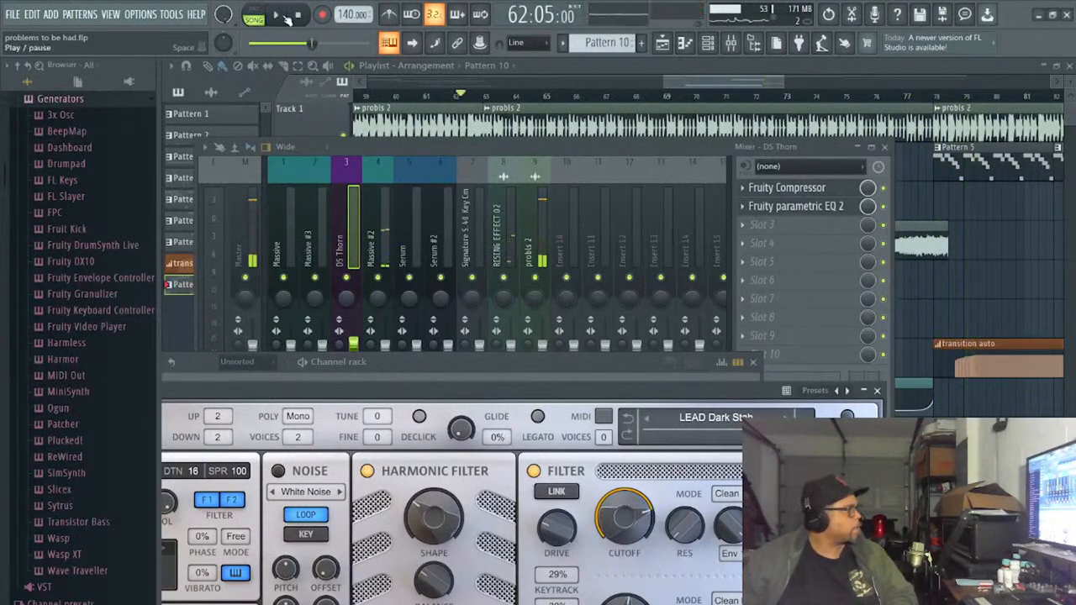
click(284, 16)
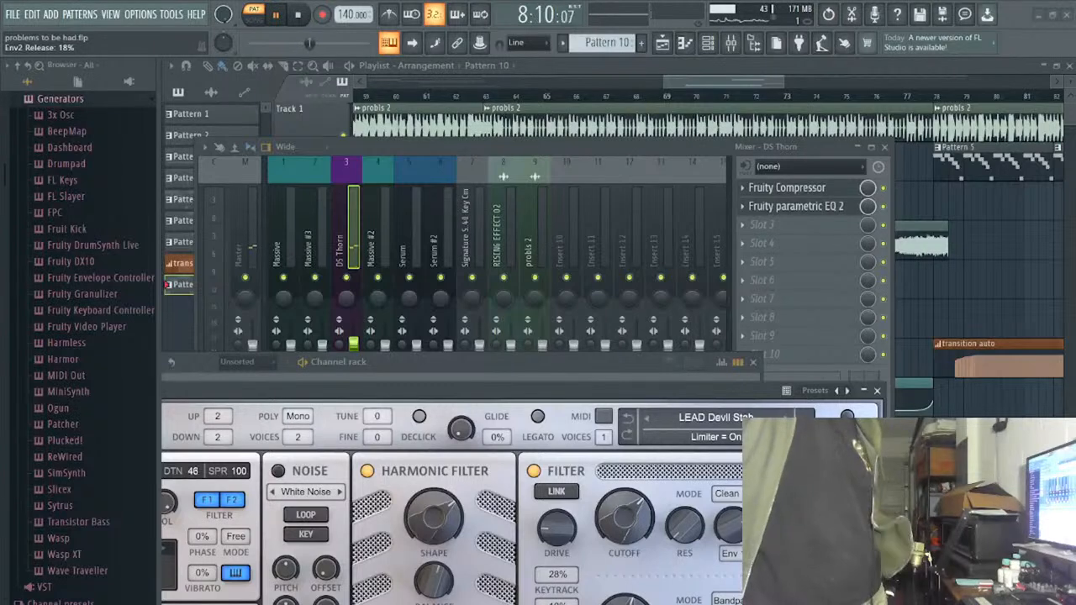
click(786, 417)
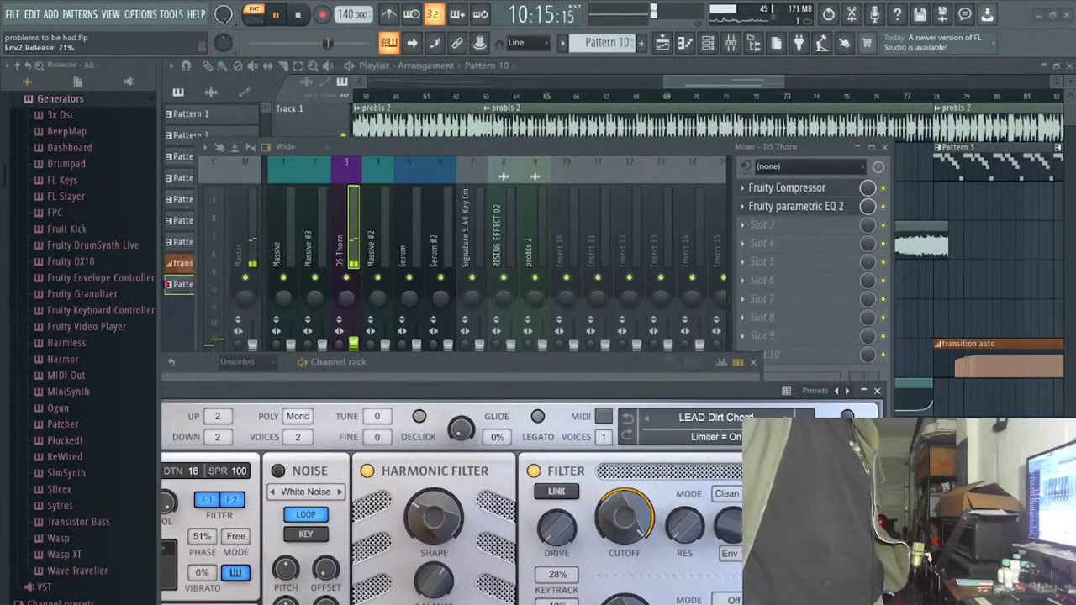
click(786, 418)
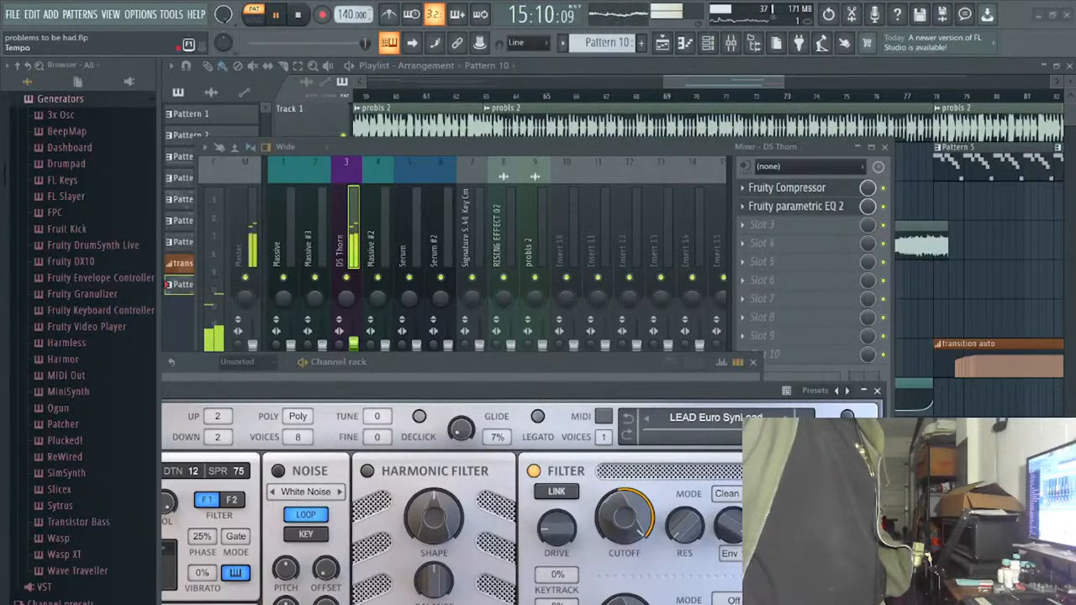
- Switch playback back to song mode, listen to the arrangement from just before bar 63, and stop
click(253, 20)
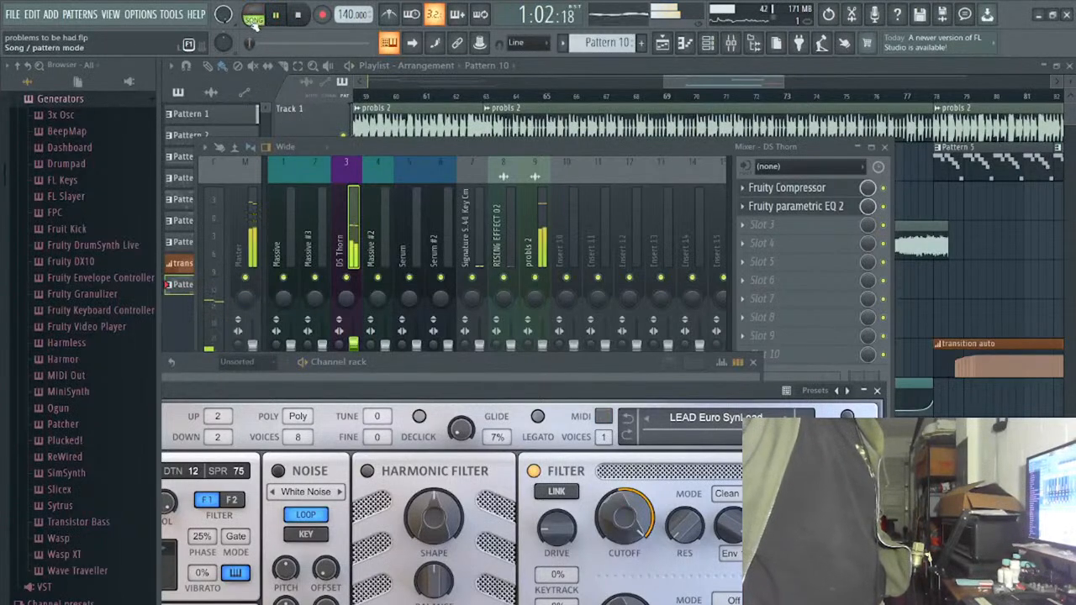
click(629, 97)
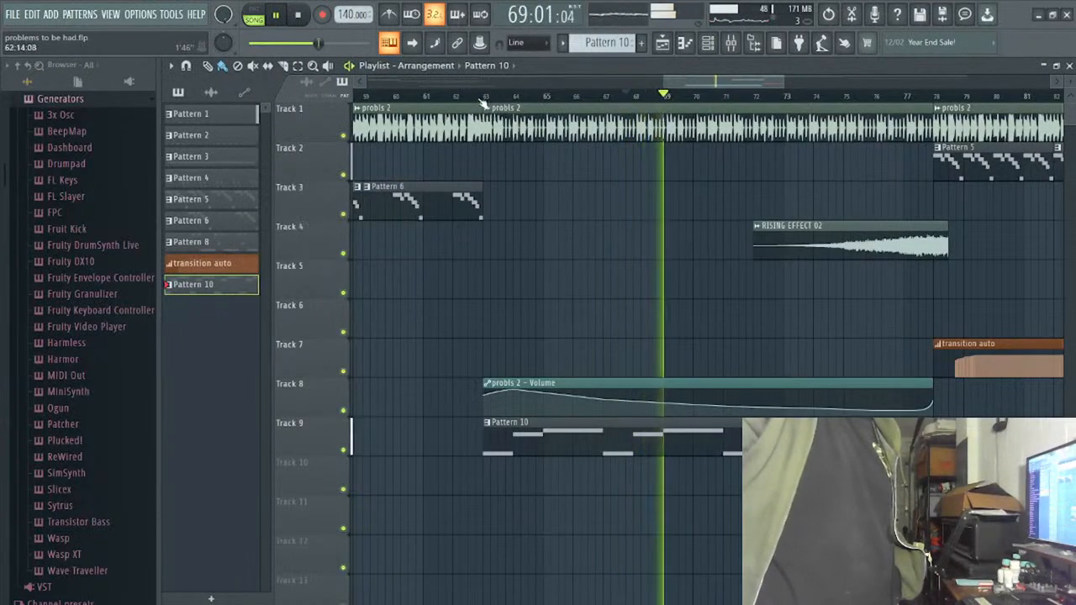
click(473, 98)
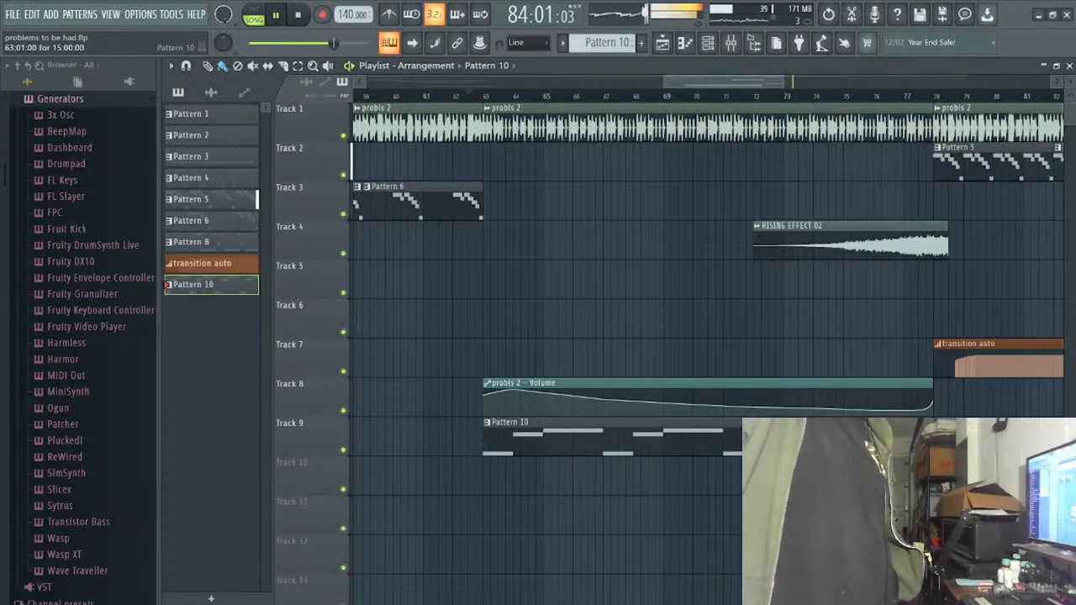
click(298, 23)
click(299, 23)
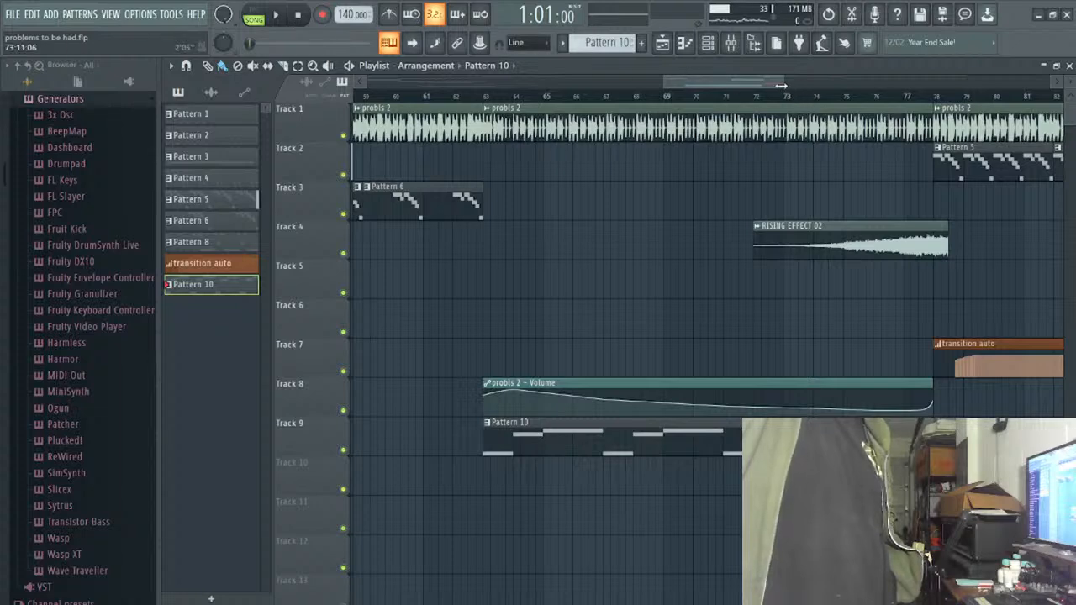
- Lower the Master track's Fruity Limiter ceiling to -0.6 dB and briefly test it from the song's start
click(714, 82)
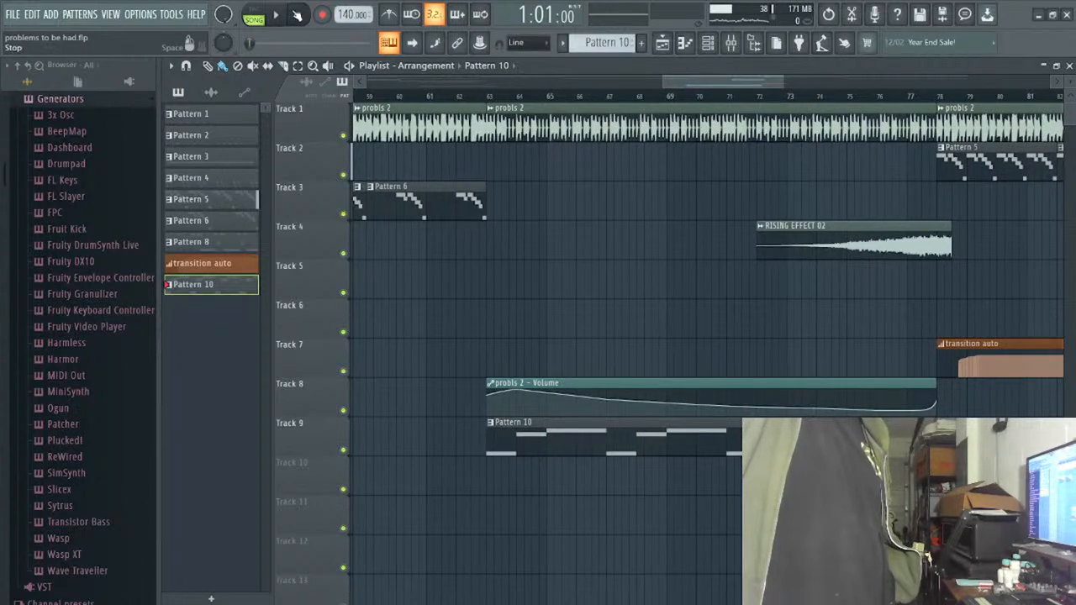
drag(672, 82, 294, 88)
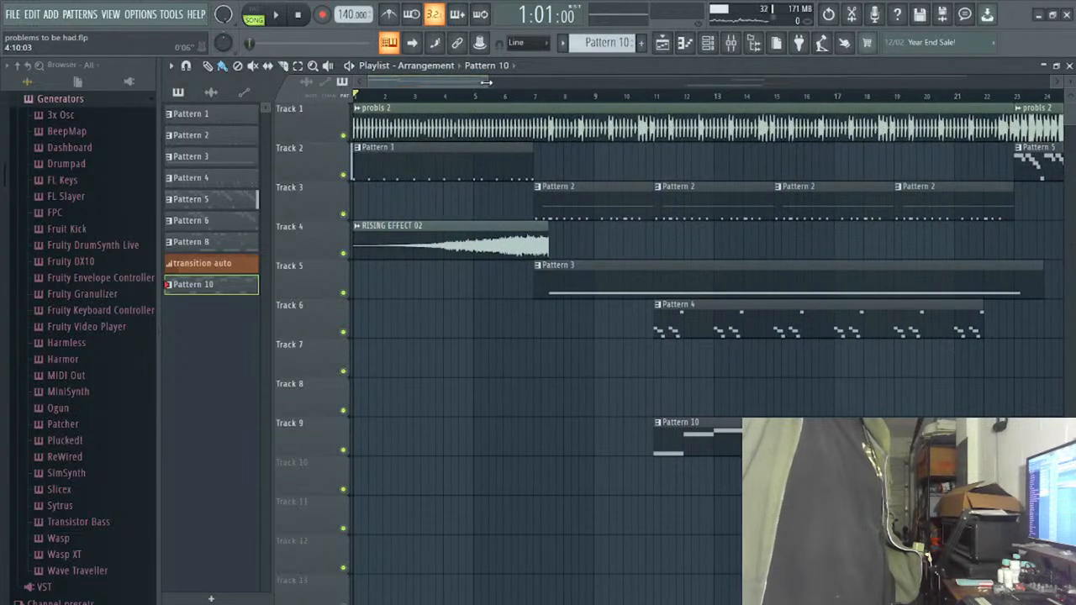
drag(486, 82, 923, 83)
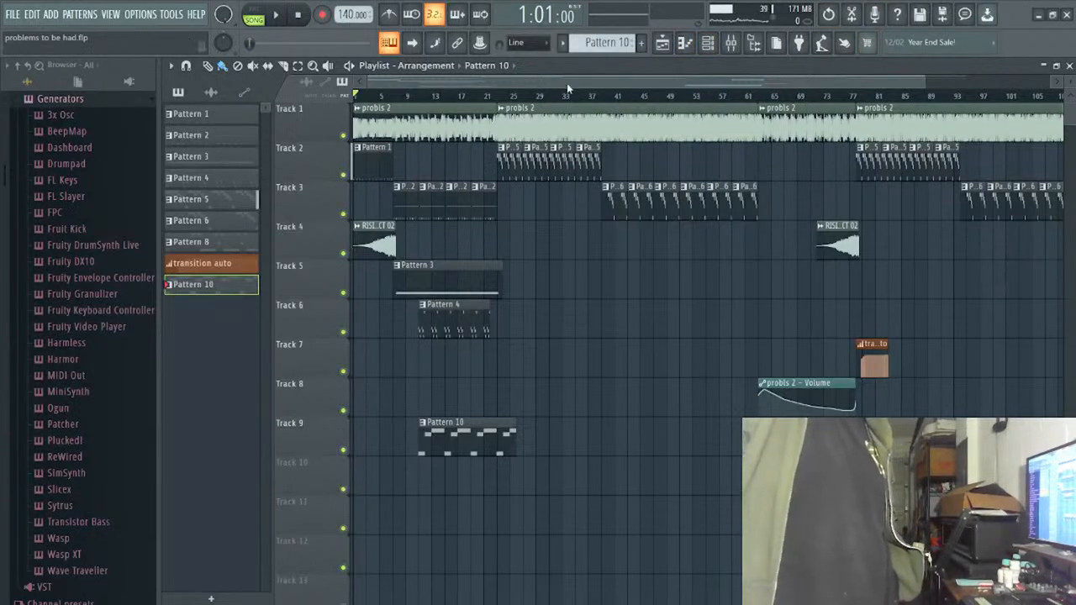
click(731, 42)
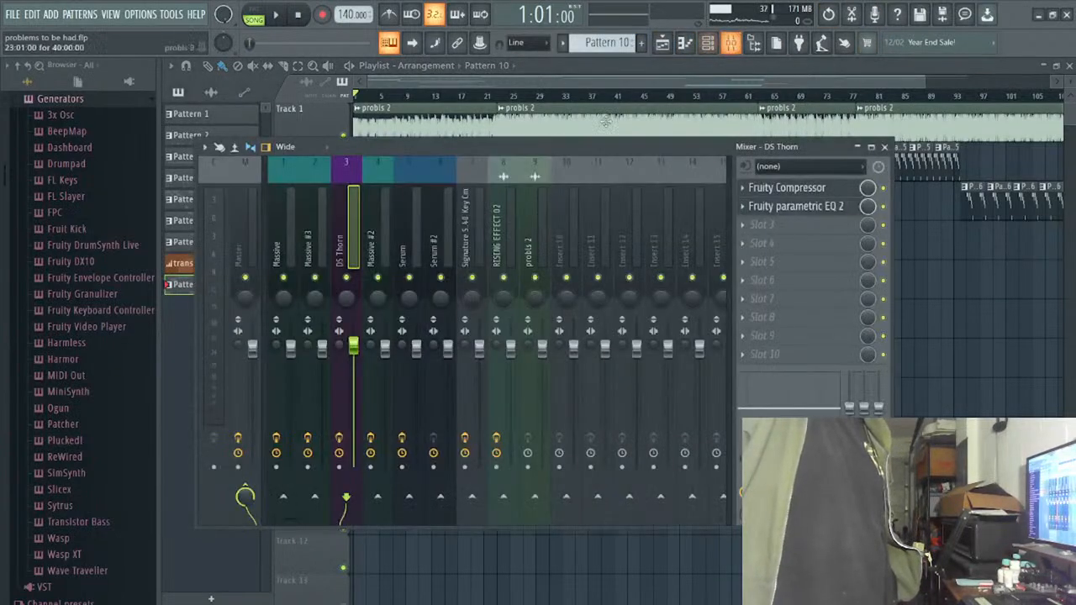
click(242, 250)
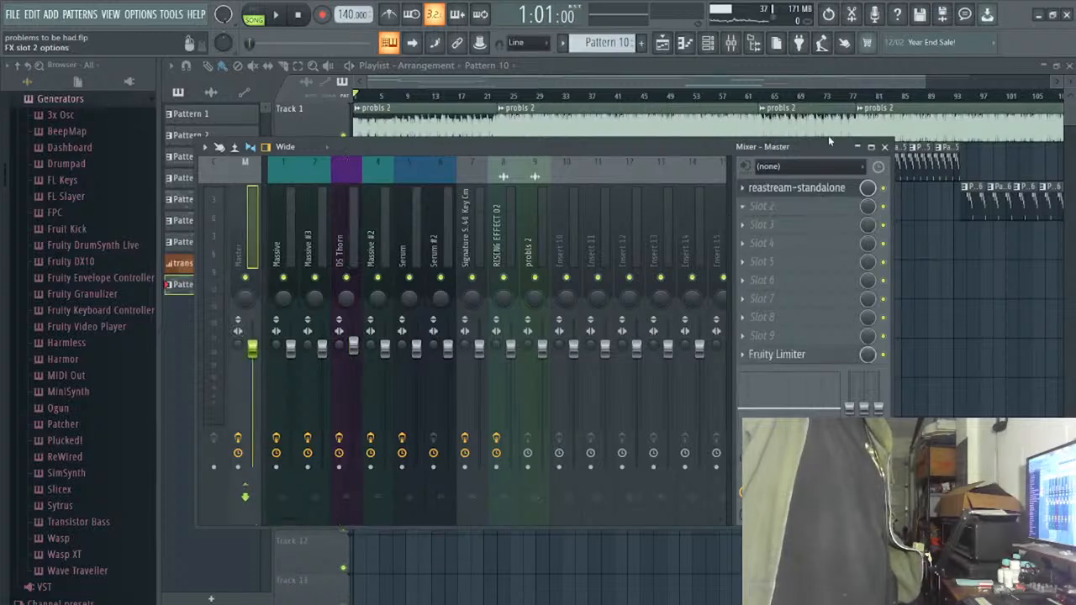
click(780, 357)
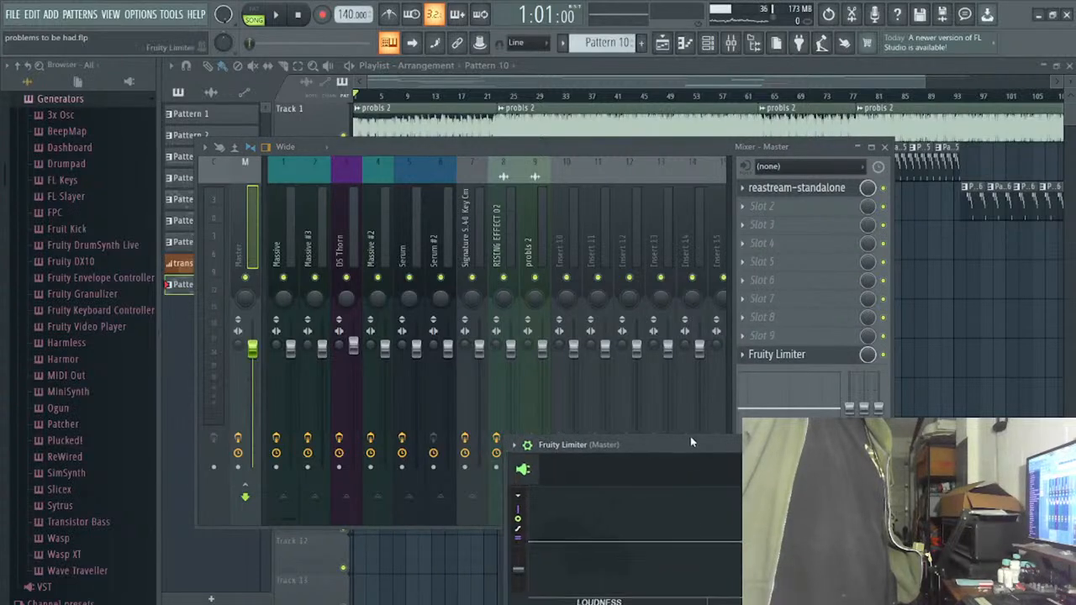
drag(690, 439, 695, 147)
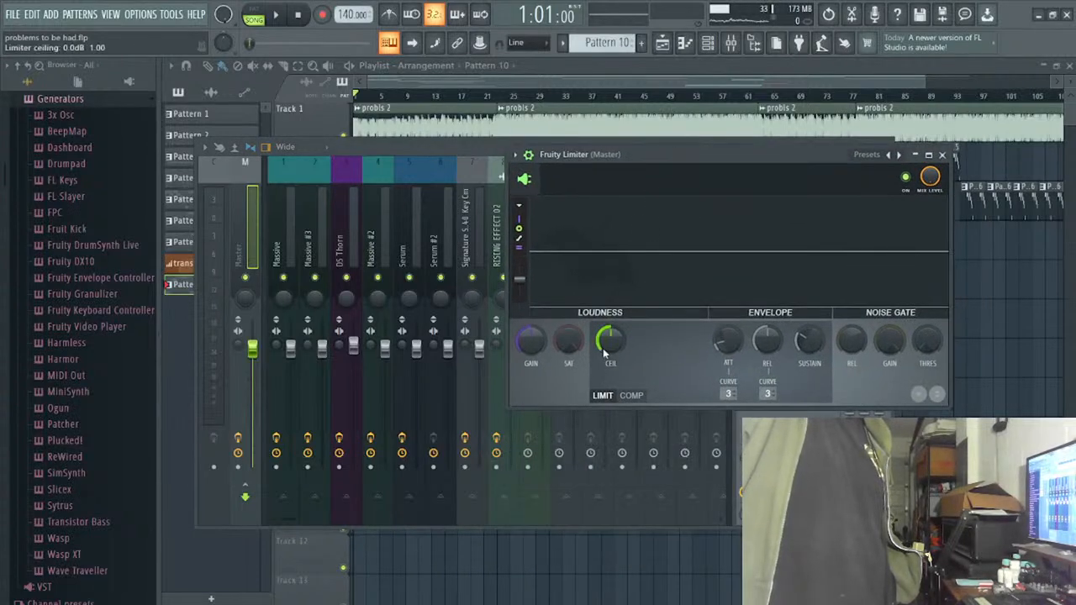
drag(602, 339, 602, 349)
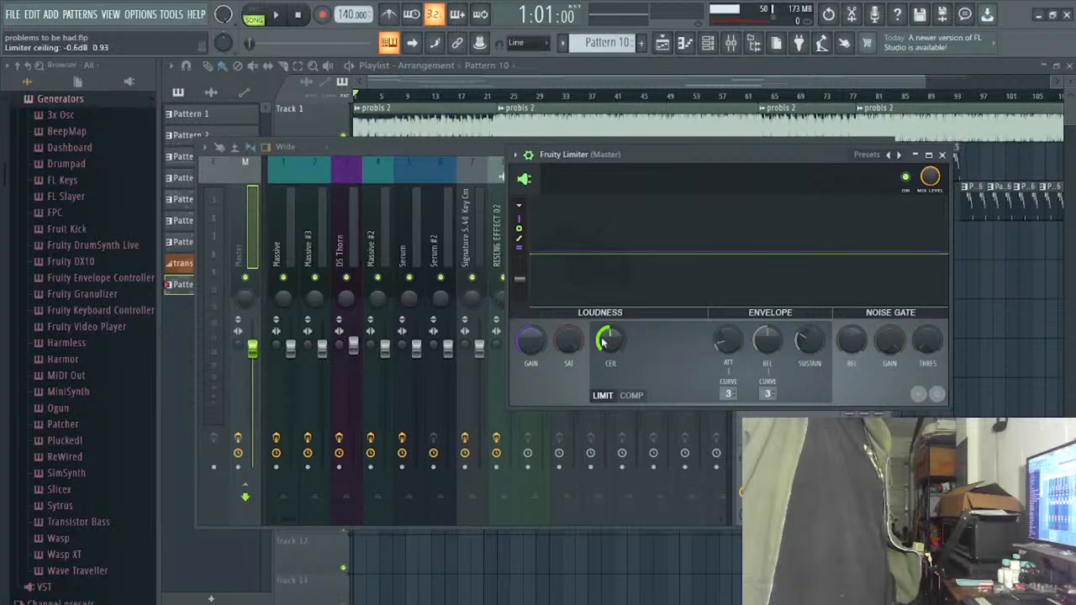
click(279, 14)
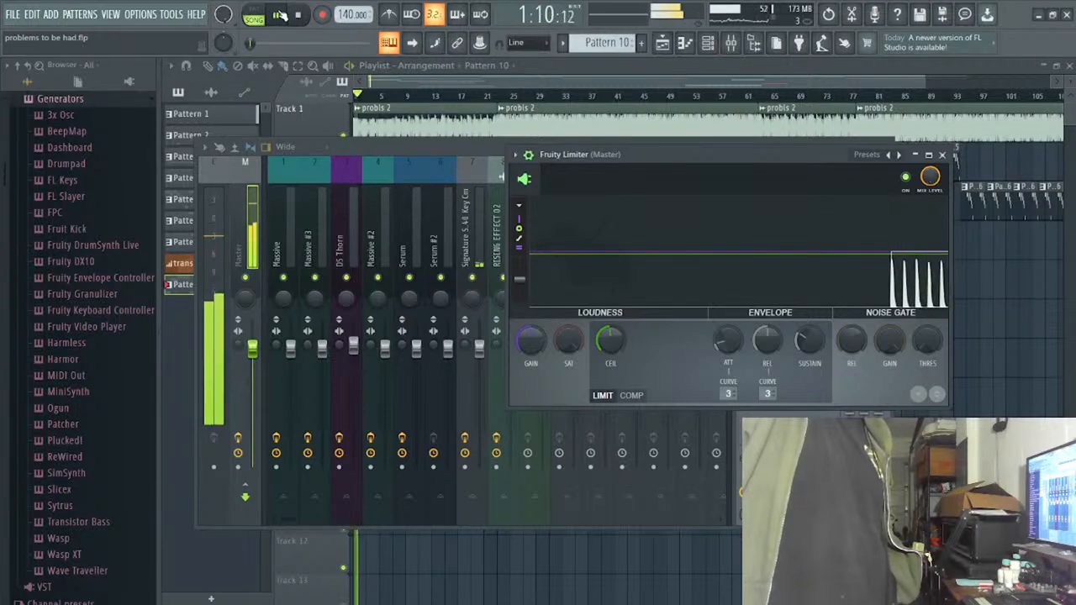
key(space)
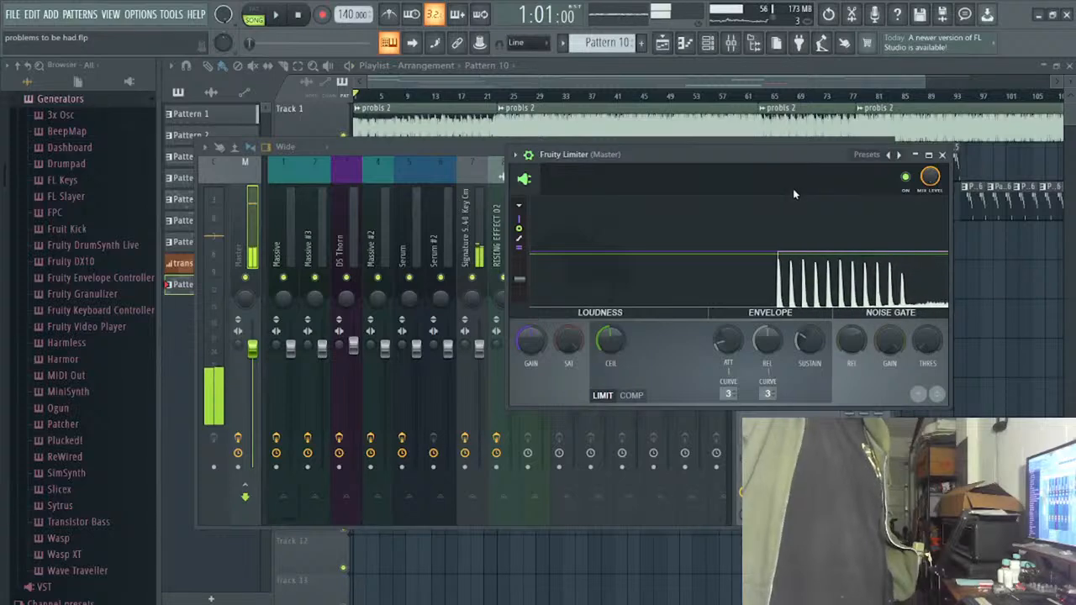
- Move the limiter window aside, add Soundgoodizer to the Master's second effect slot, and play the song from bar 23 with the mixer showing
drag(774, 154, 696, 405)
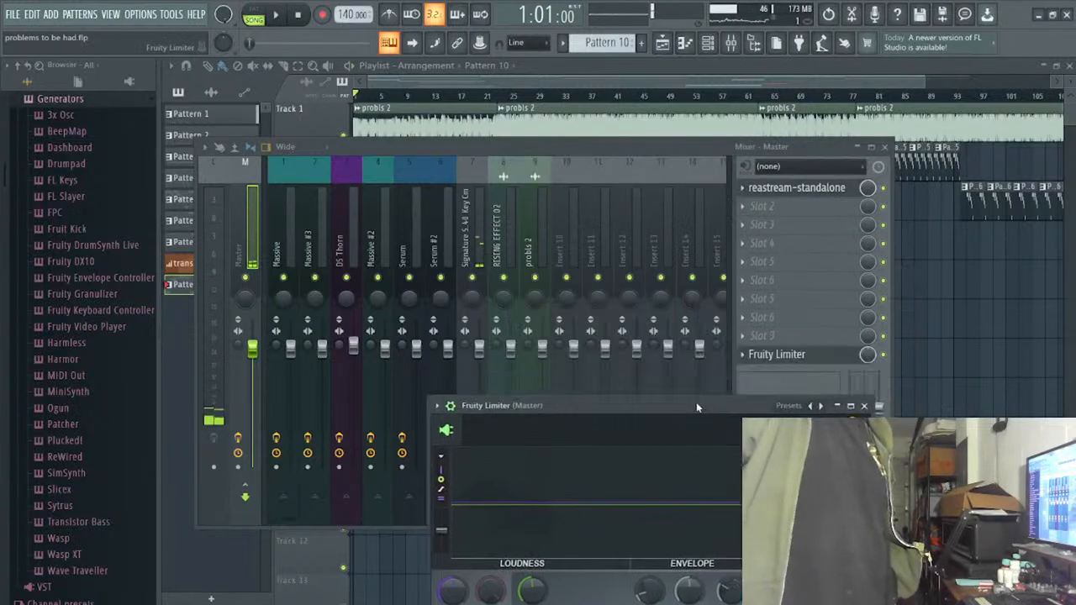
click(741, 209)
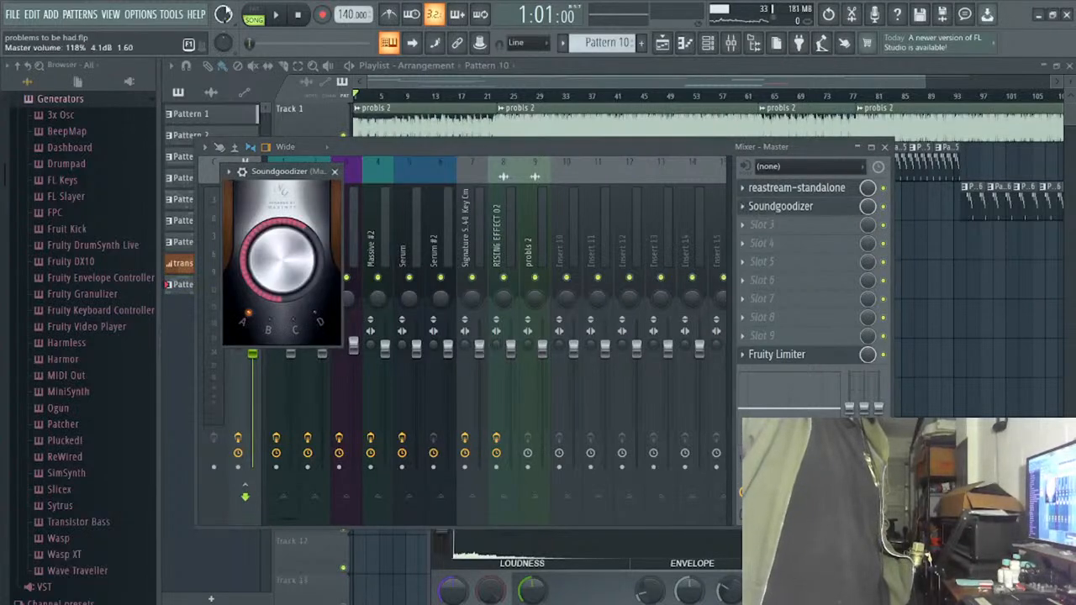
click(275, 16)
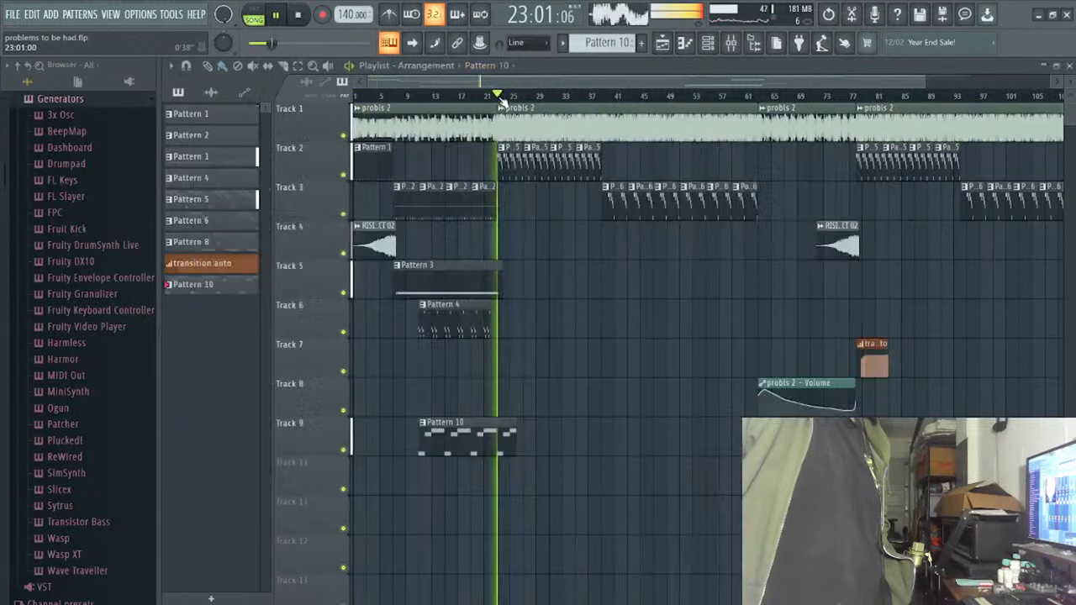
click(499, 89)
key(F6)
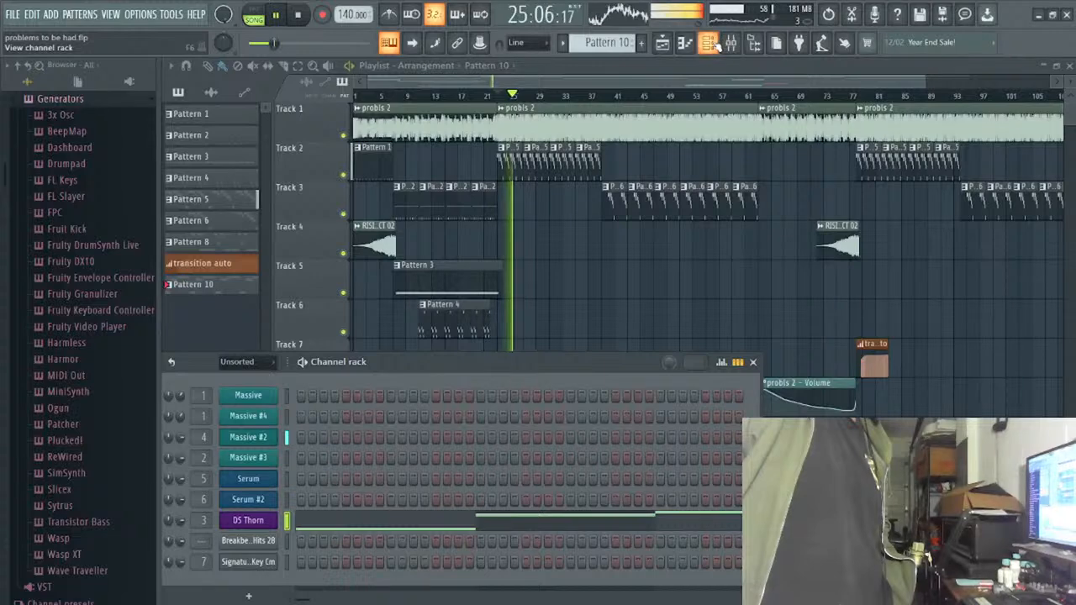
click(708, 42)
click(729, 44)
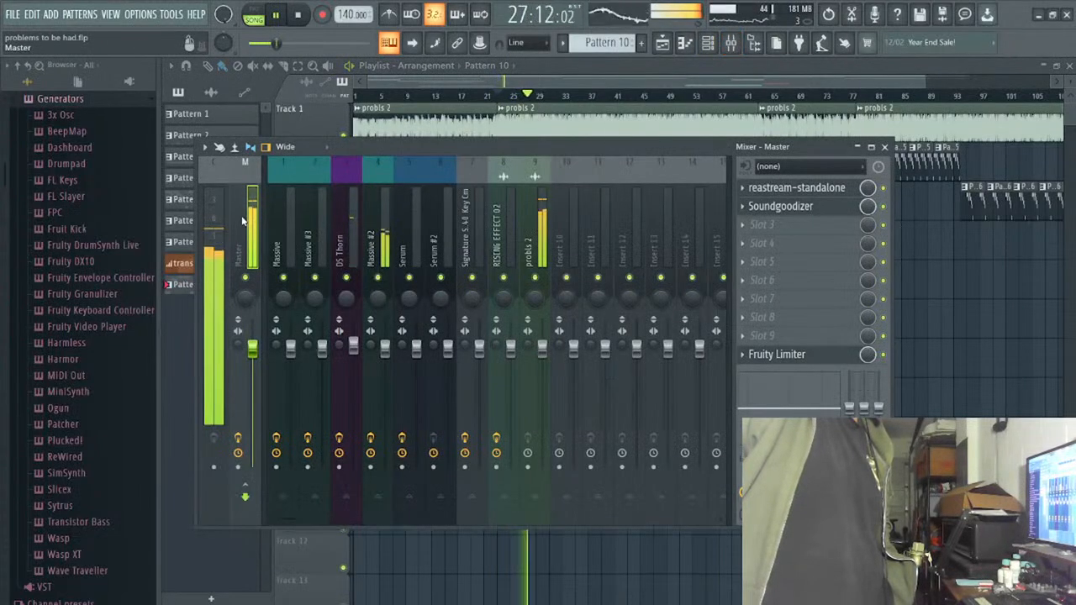
- Compare Soundgoodizer's modes on the Master during playback, keep mode A at a low amount, and lower the main volume
click(775, 210)
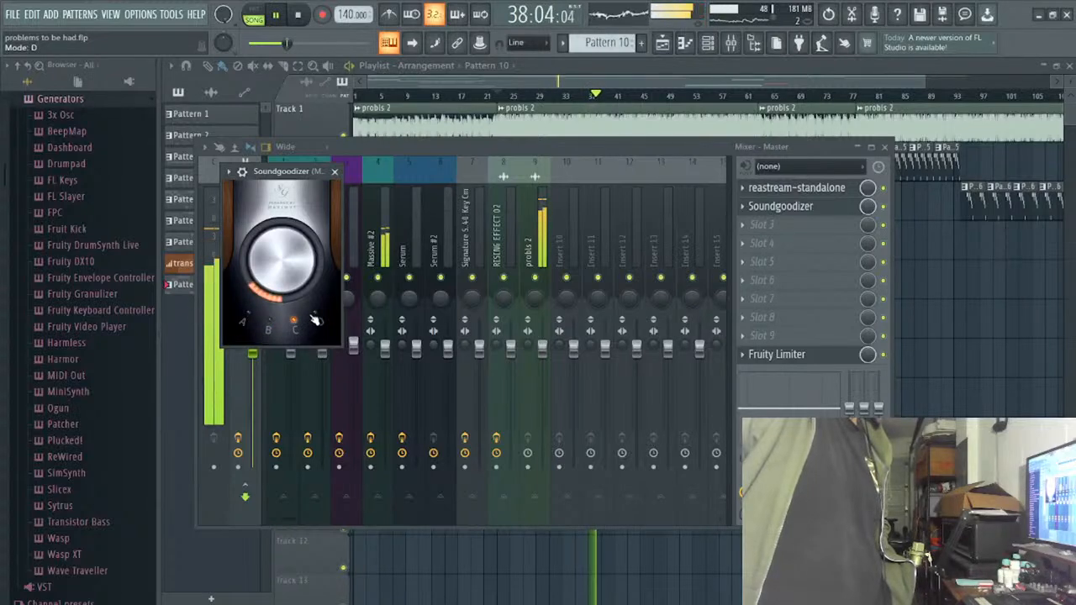
click(316, 317)
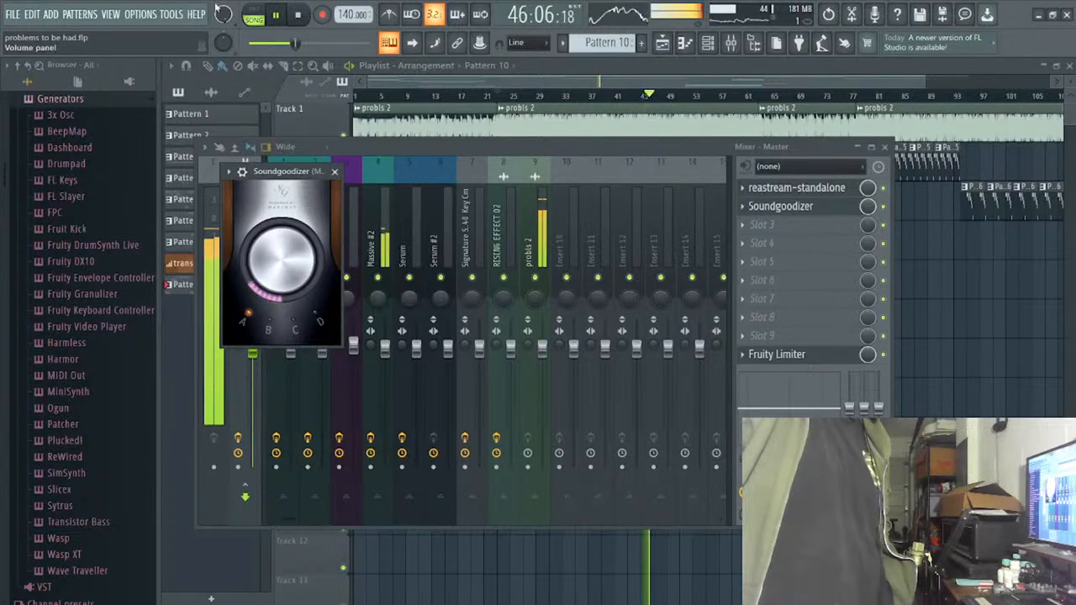
drag(223, 14, 222, 34)
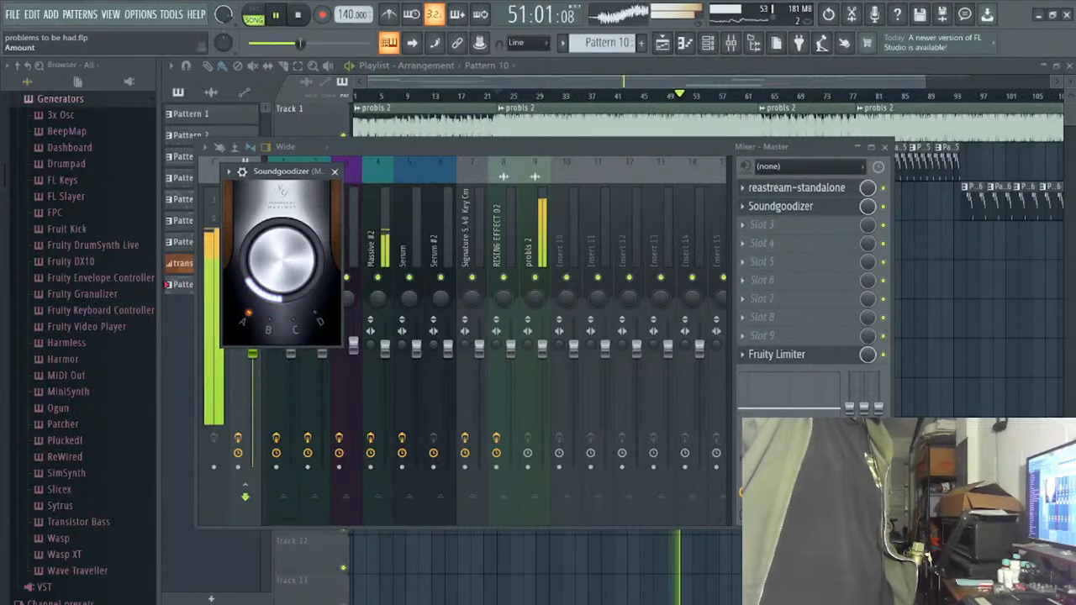
- Stop playback and start rendering the song
click(297, 15)
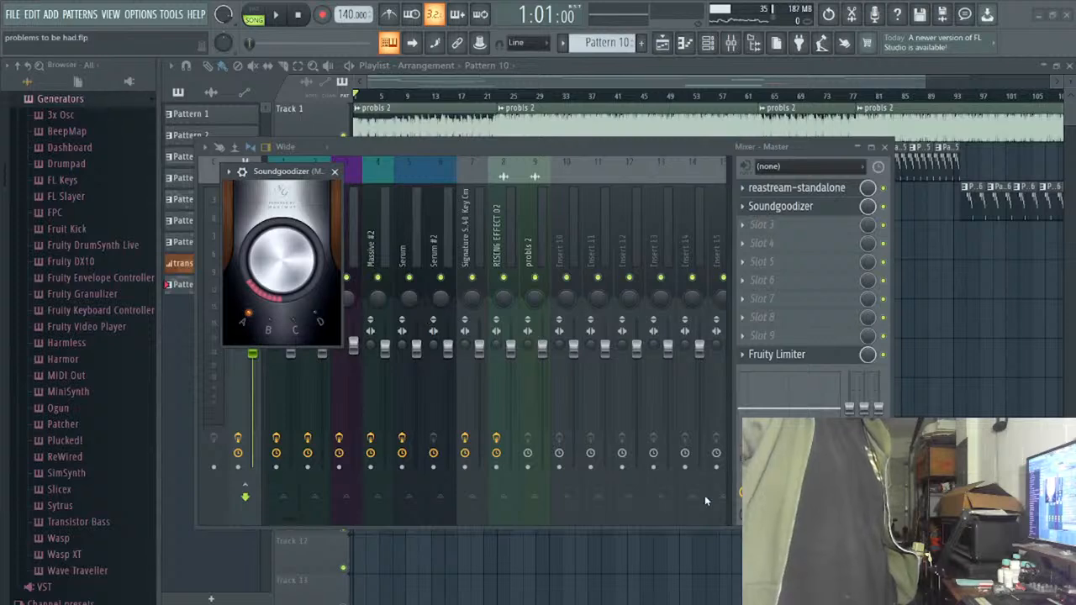
click(649, 501)
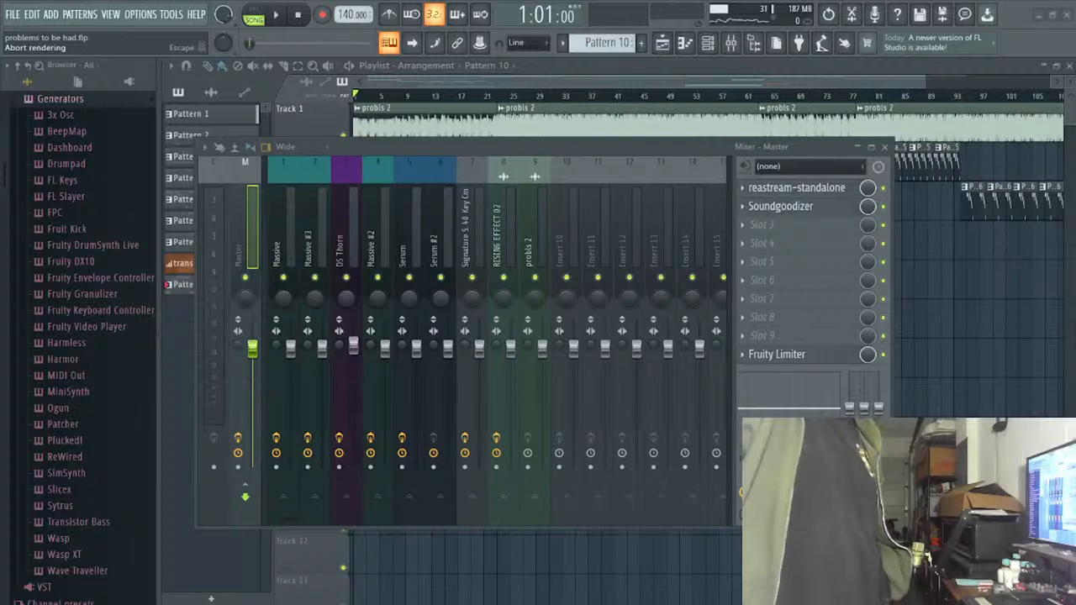
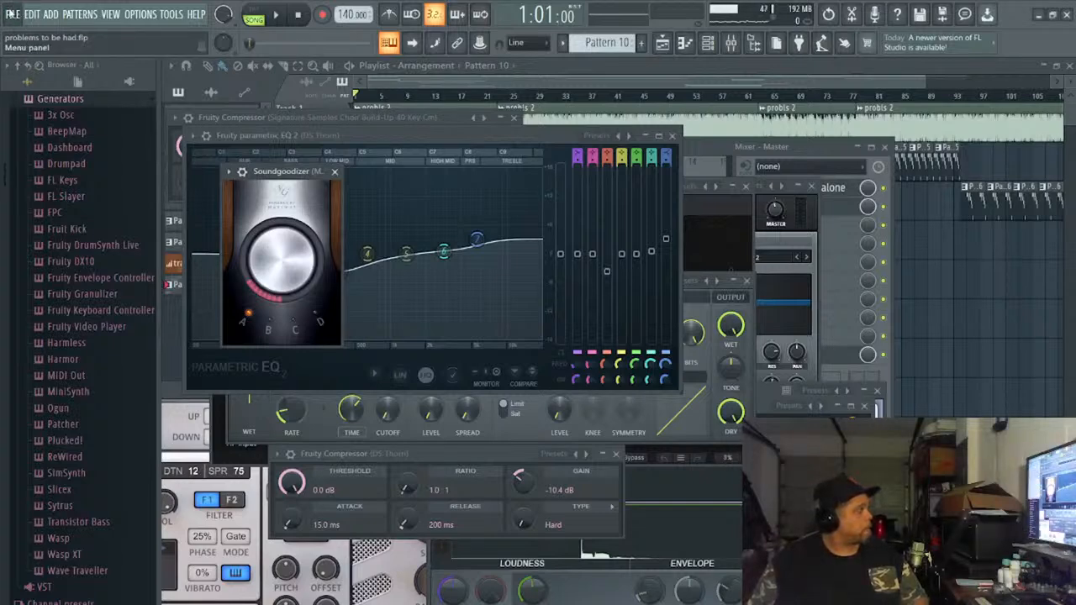
- Close all open plugin windows, leaving the mixer and playlist showing
key(alt+F12)
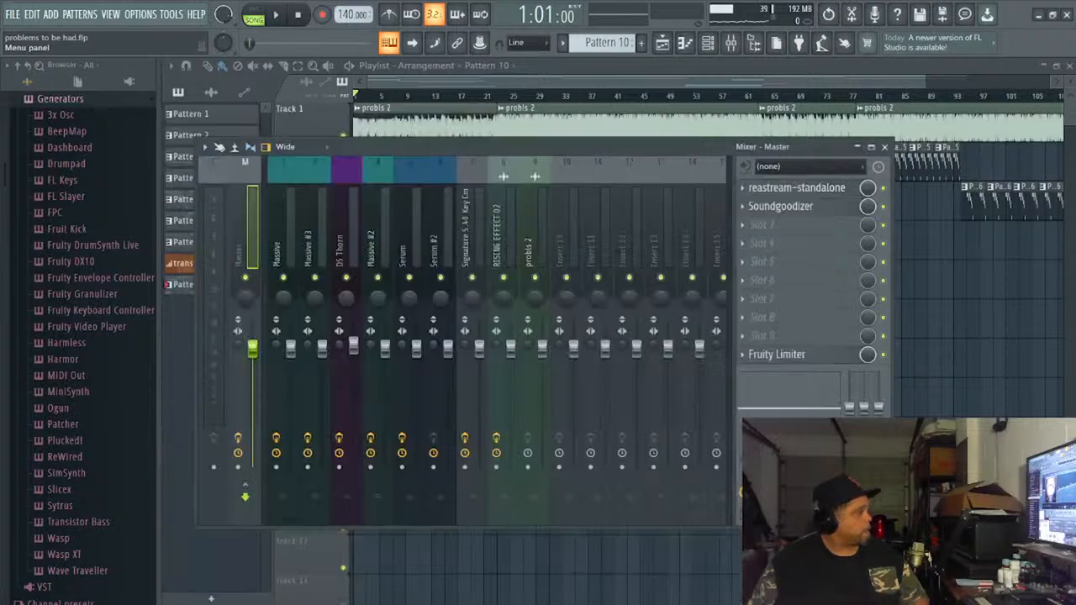